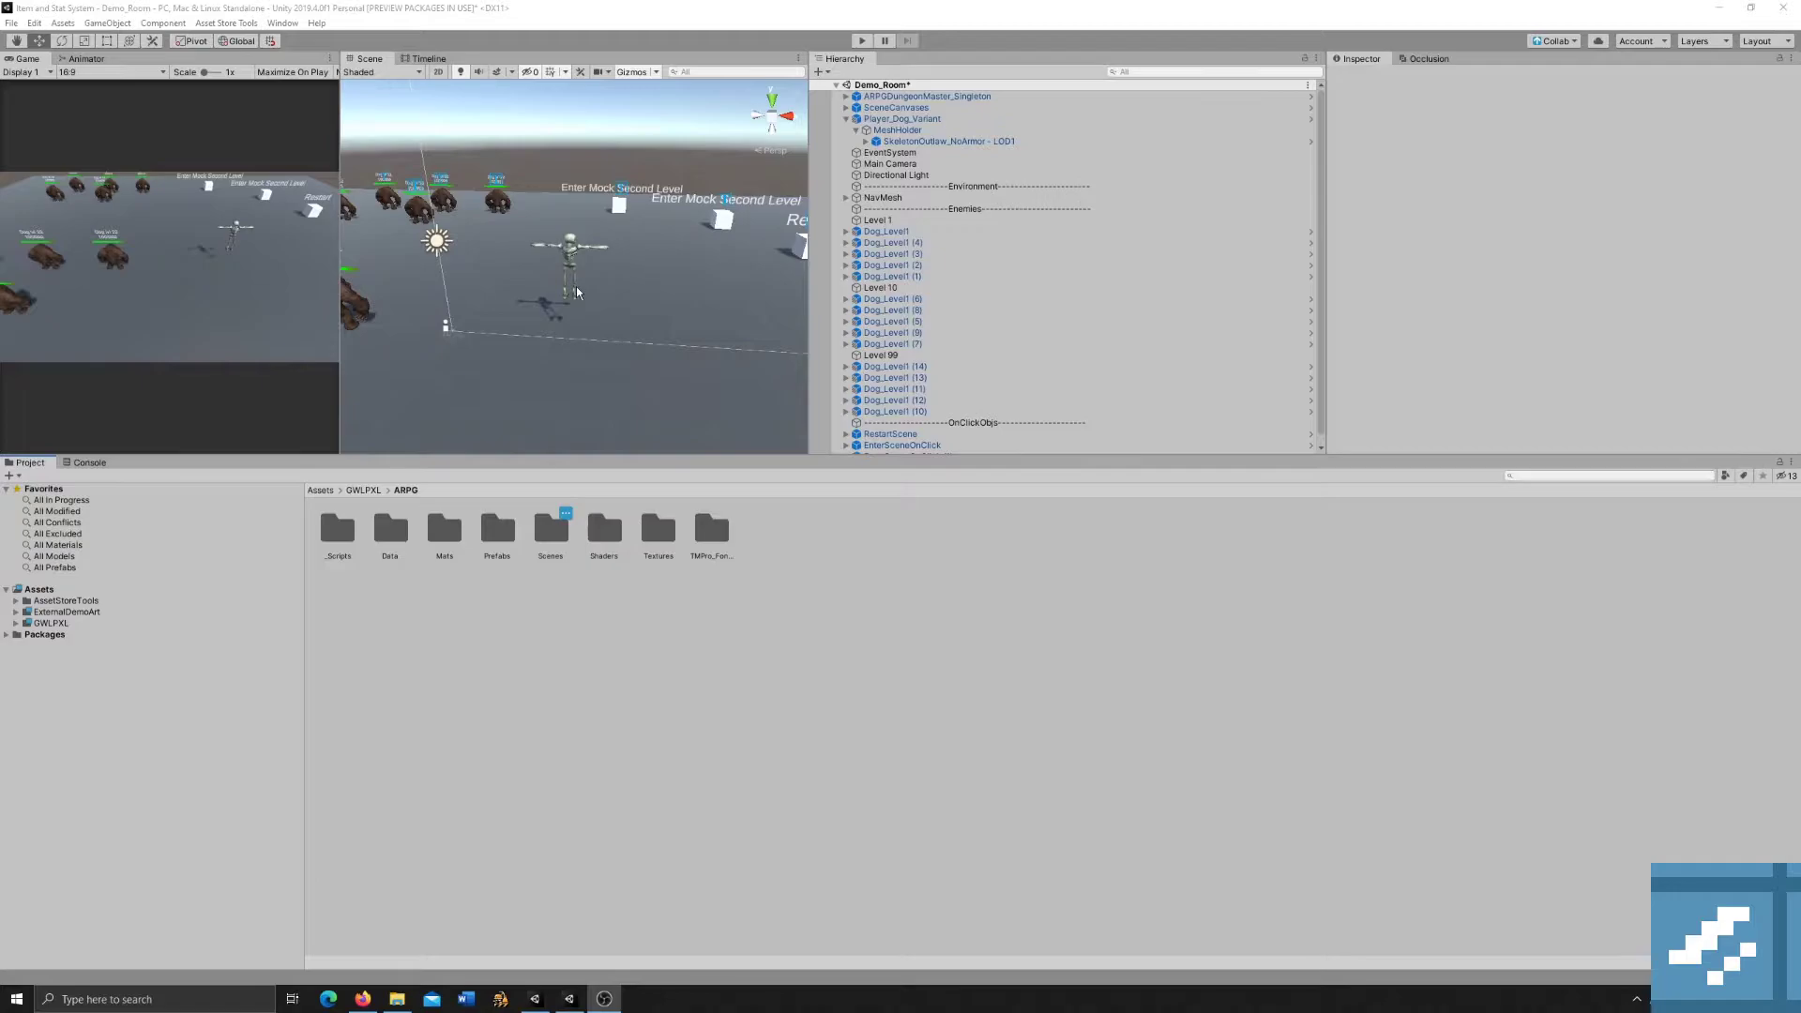
key(ctrl)
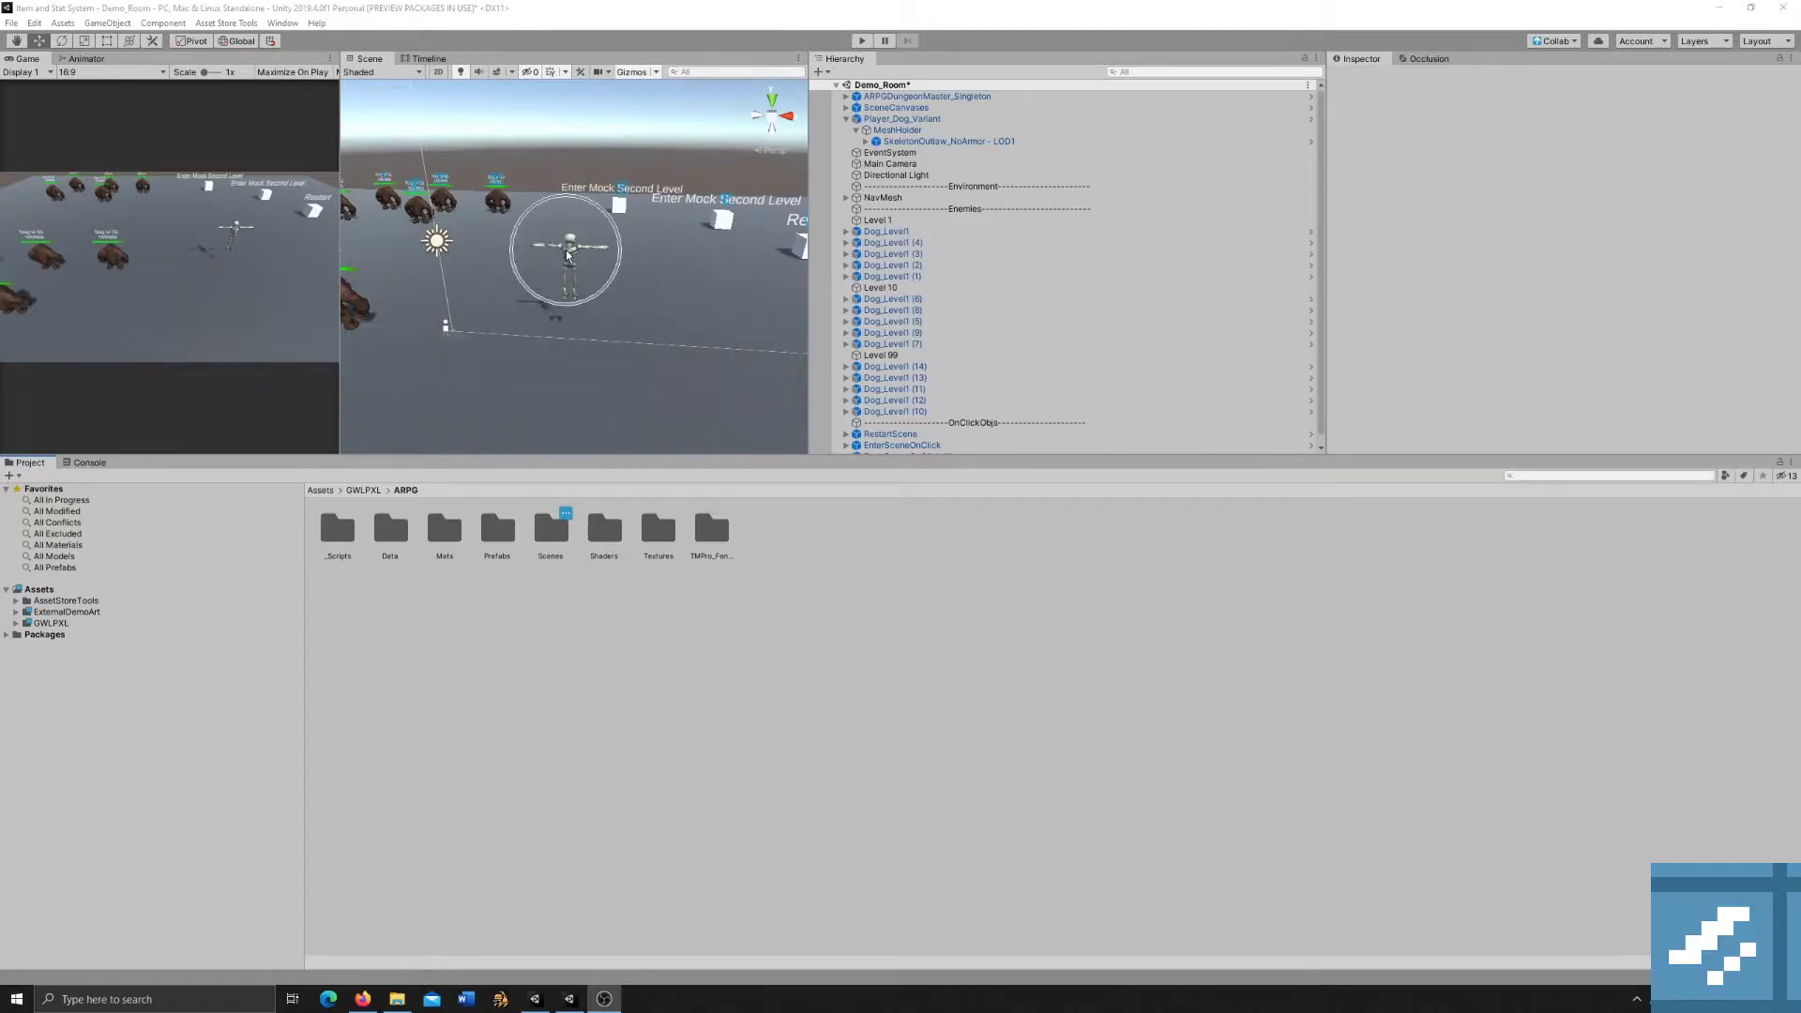
scroll(568, 256, up, 3)
right_click(610, 301)
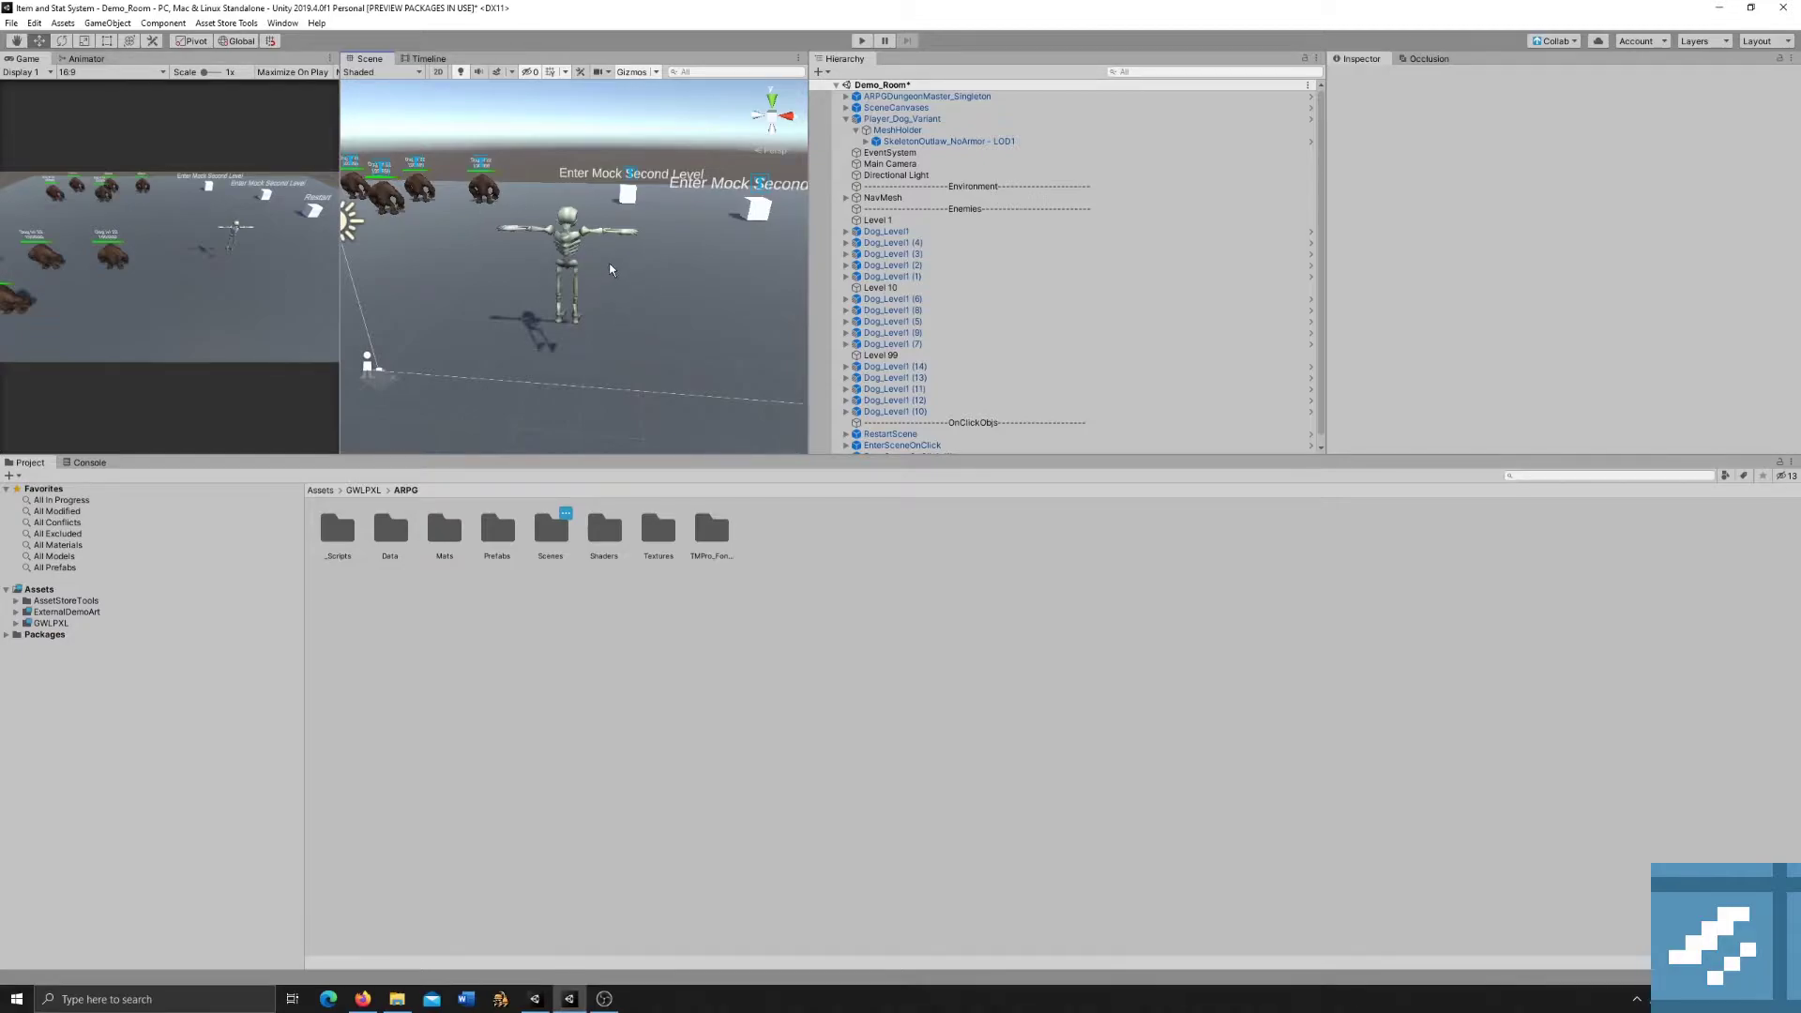
Show the contents of the GWLPXL/ARPG/Scenes folder and try to reopen the Demo_Room scene.
click(15, 623)
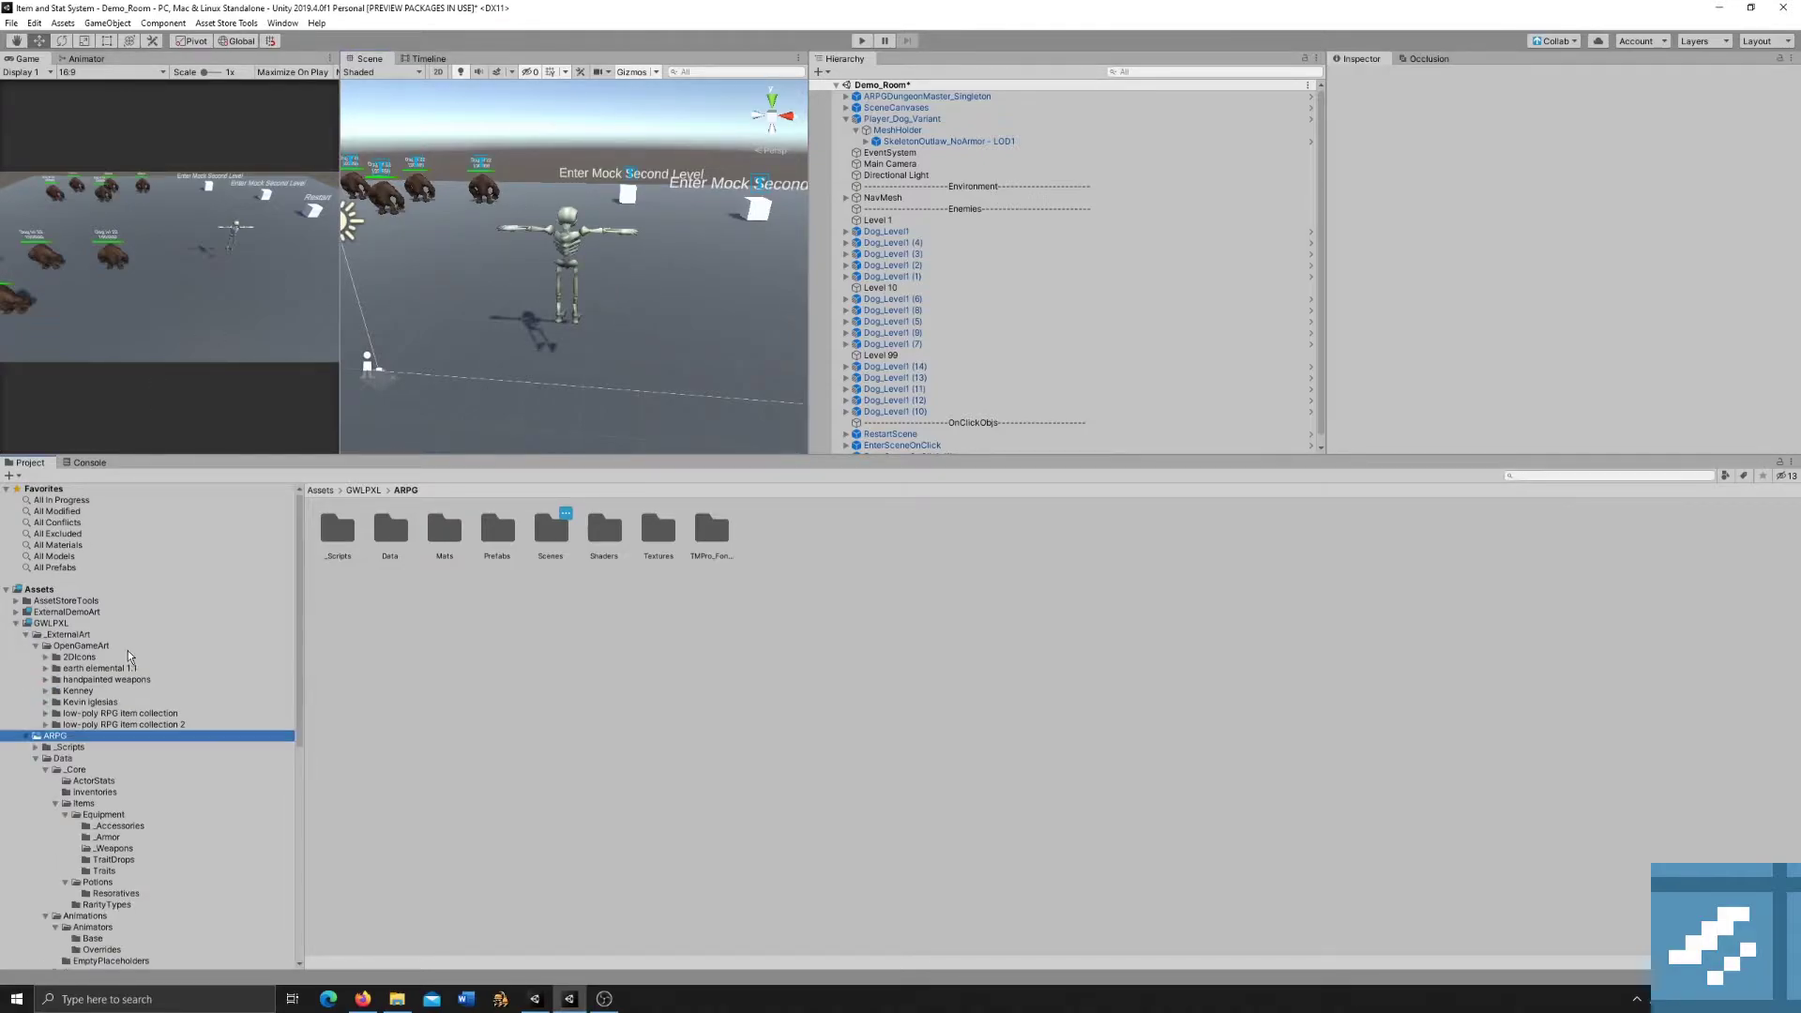
click(26, 635)
click(37, 668)
click(36, 702)
click(64, 703)
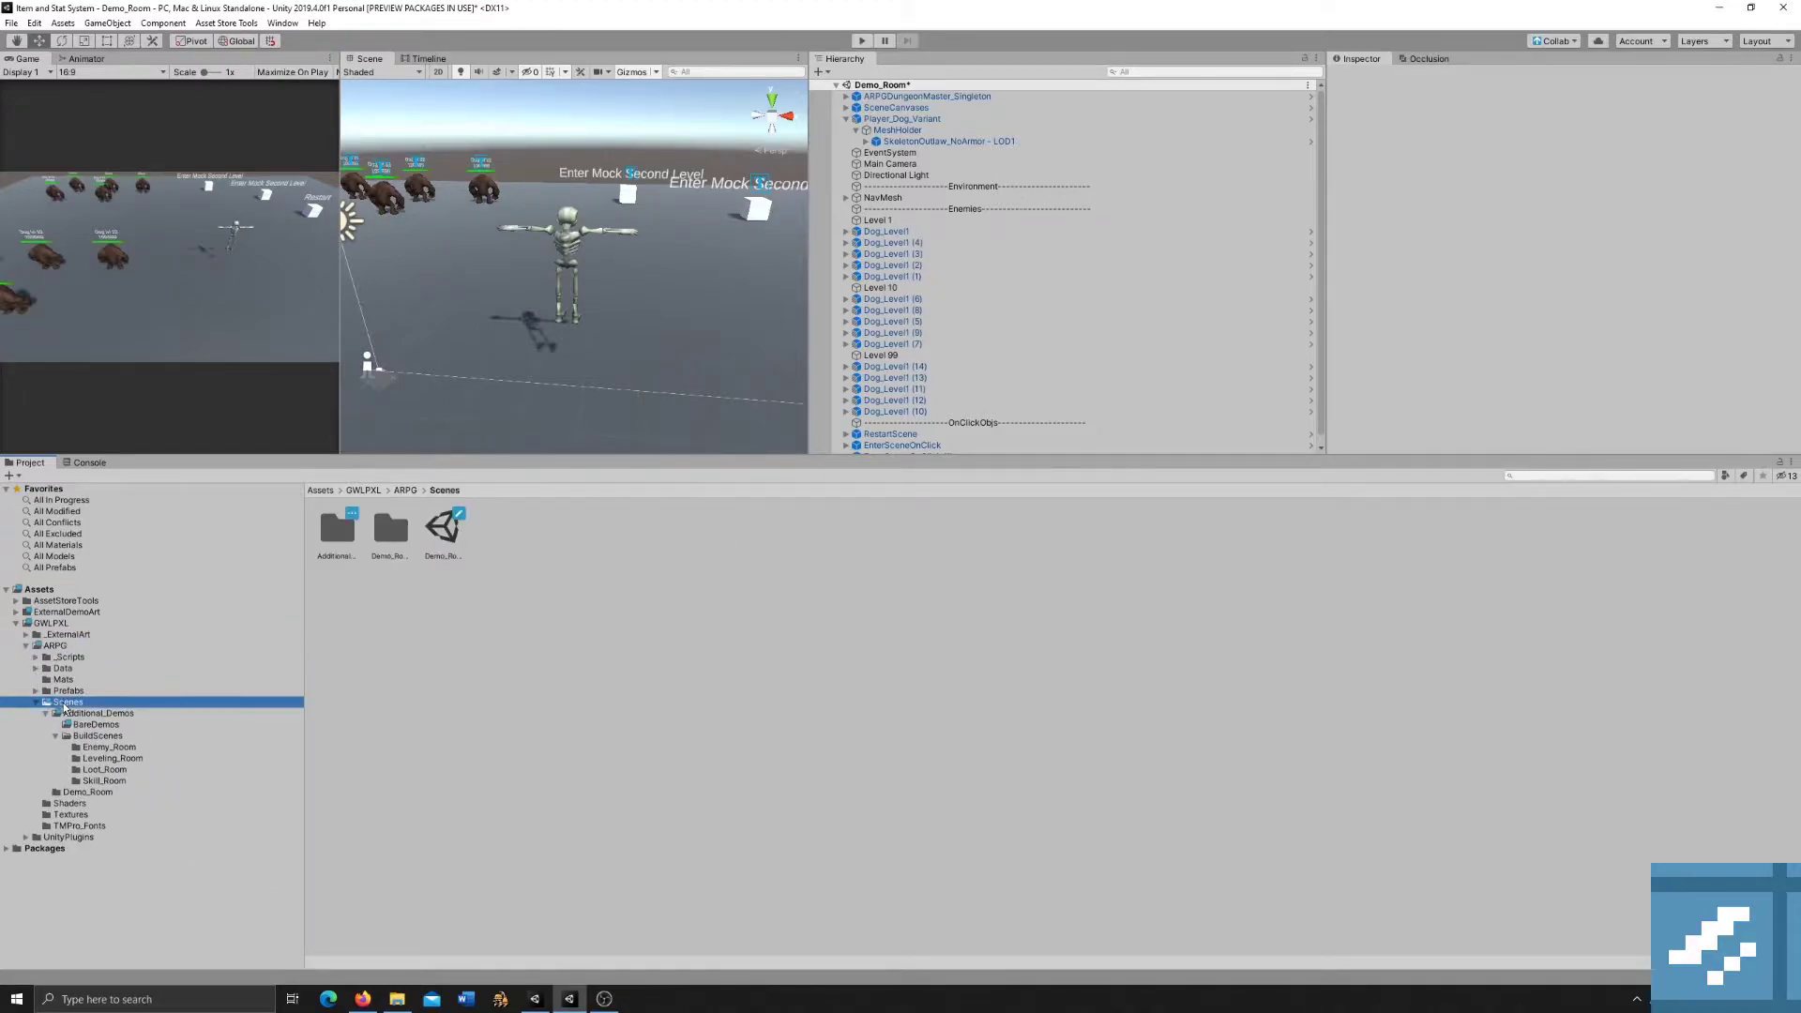
double_click(450, 526)
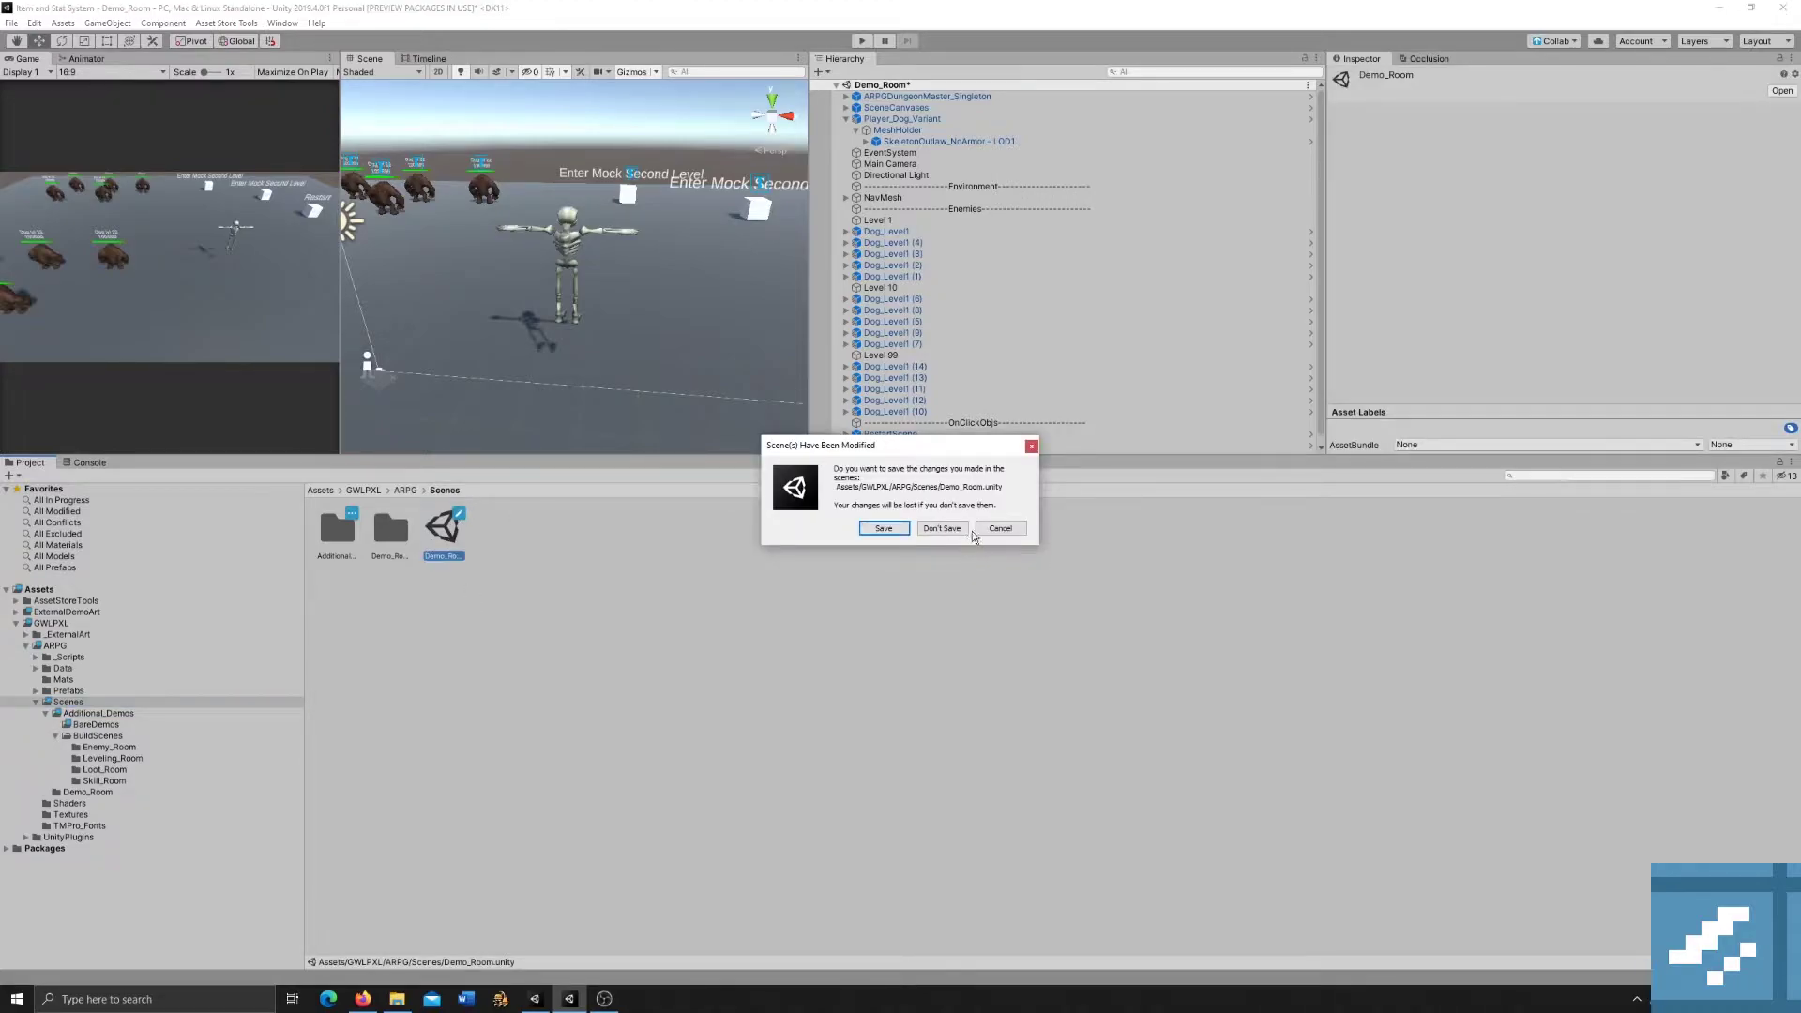
click(1000, 528)
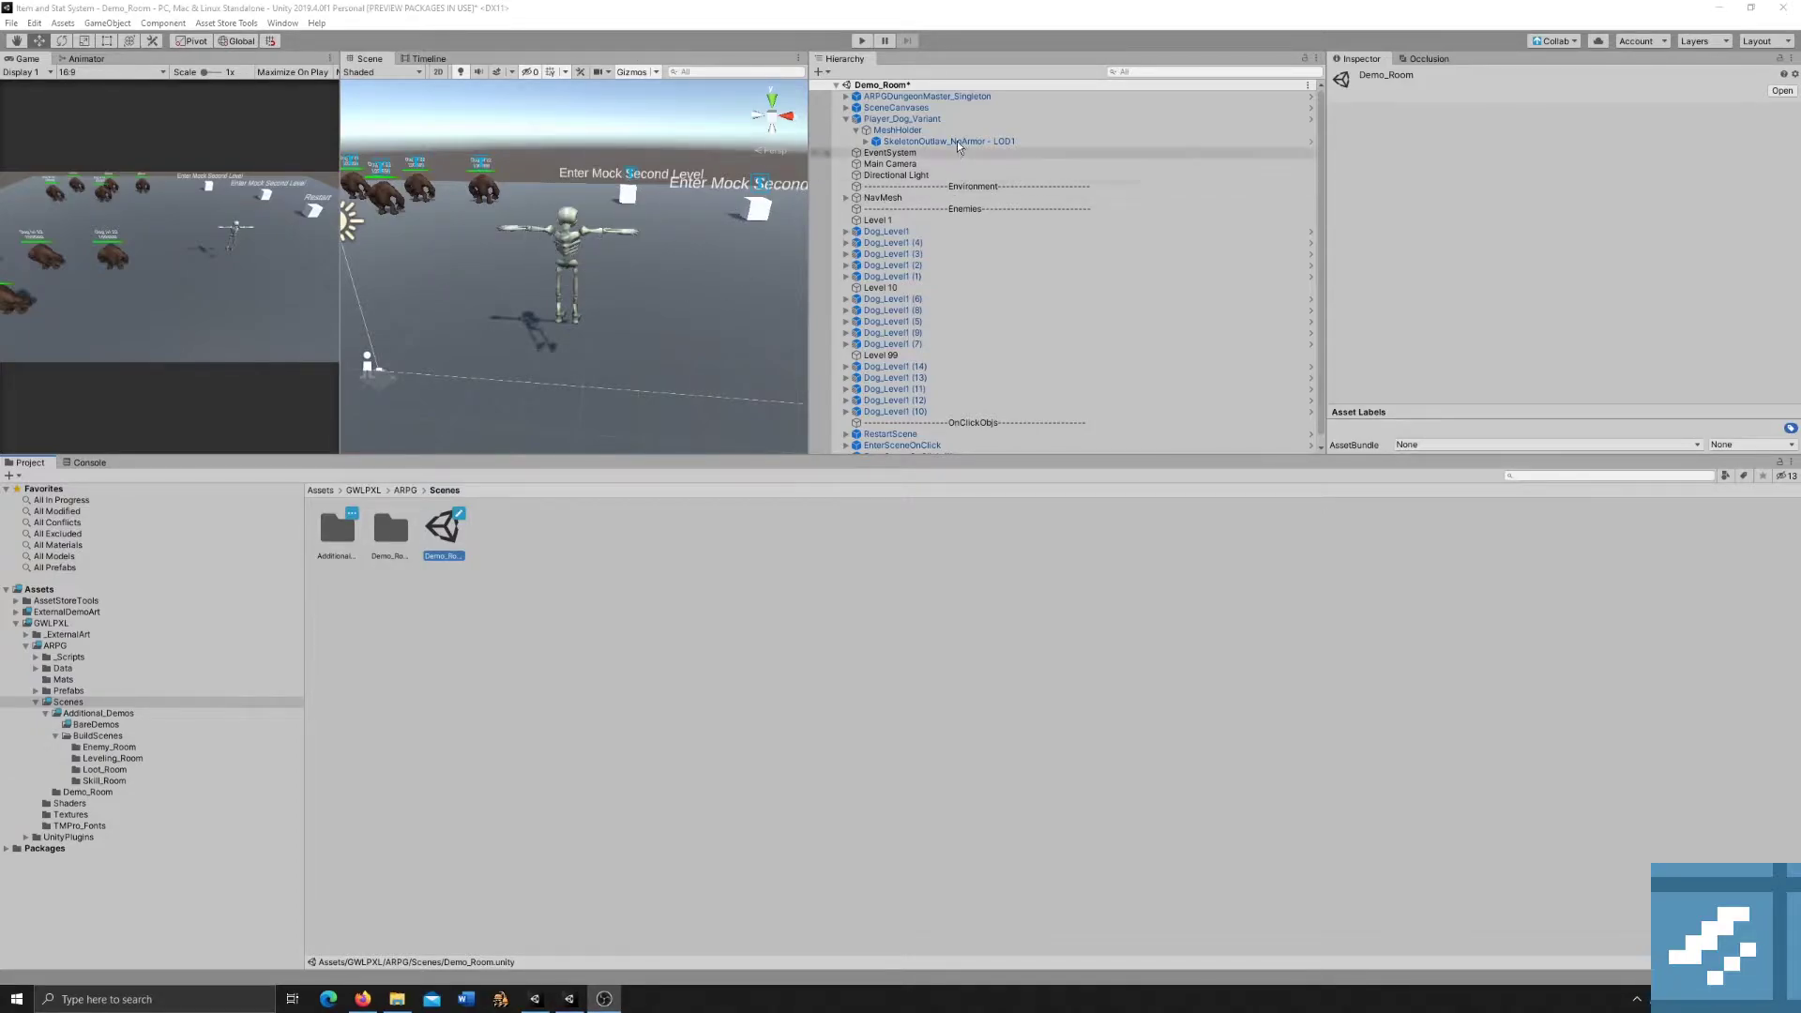
Examine the components on Player_Dog_Variant, its SkeletonOutlaw_NoArmor mesh and the MeshHolder object between them.
click(902, 119)
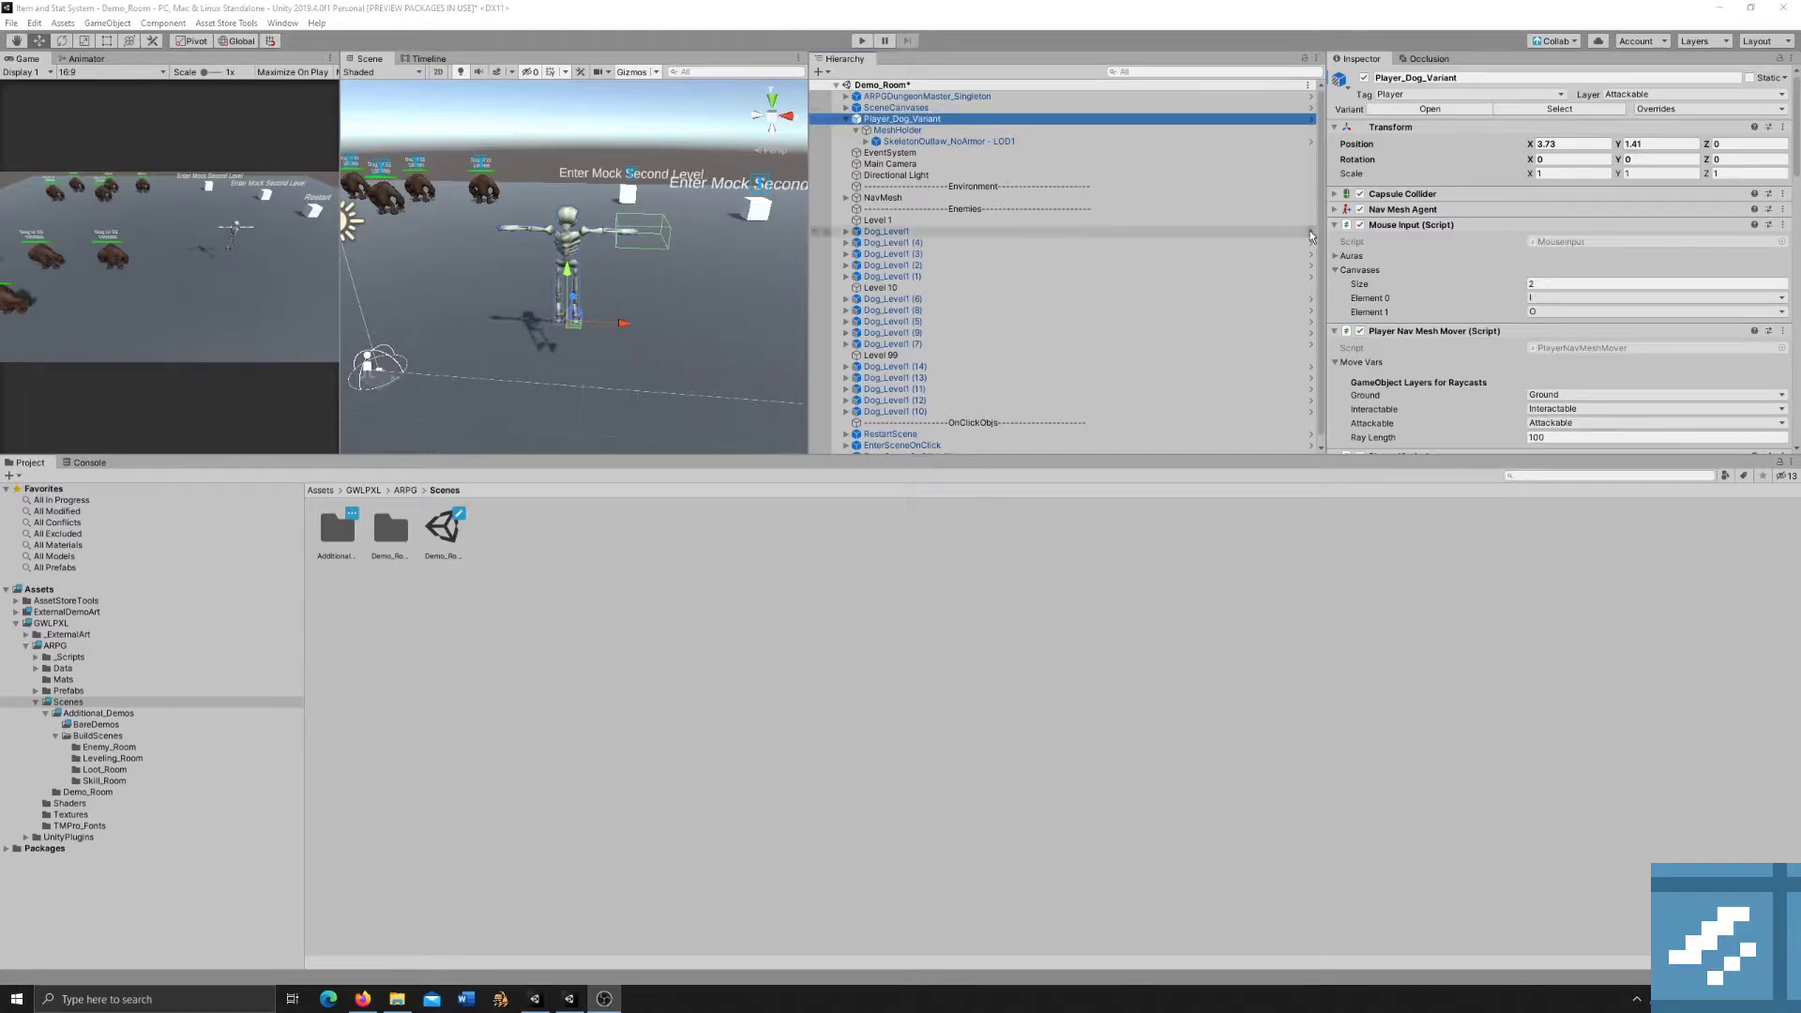
scroll(1466, 219, down, 10)
scroll(1464, 225, up, 6)
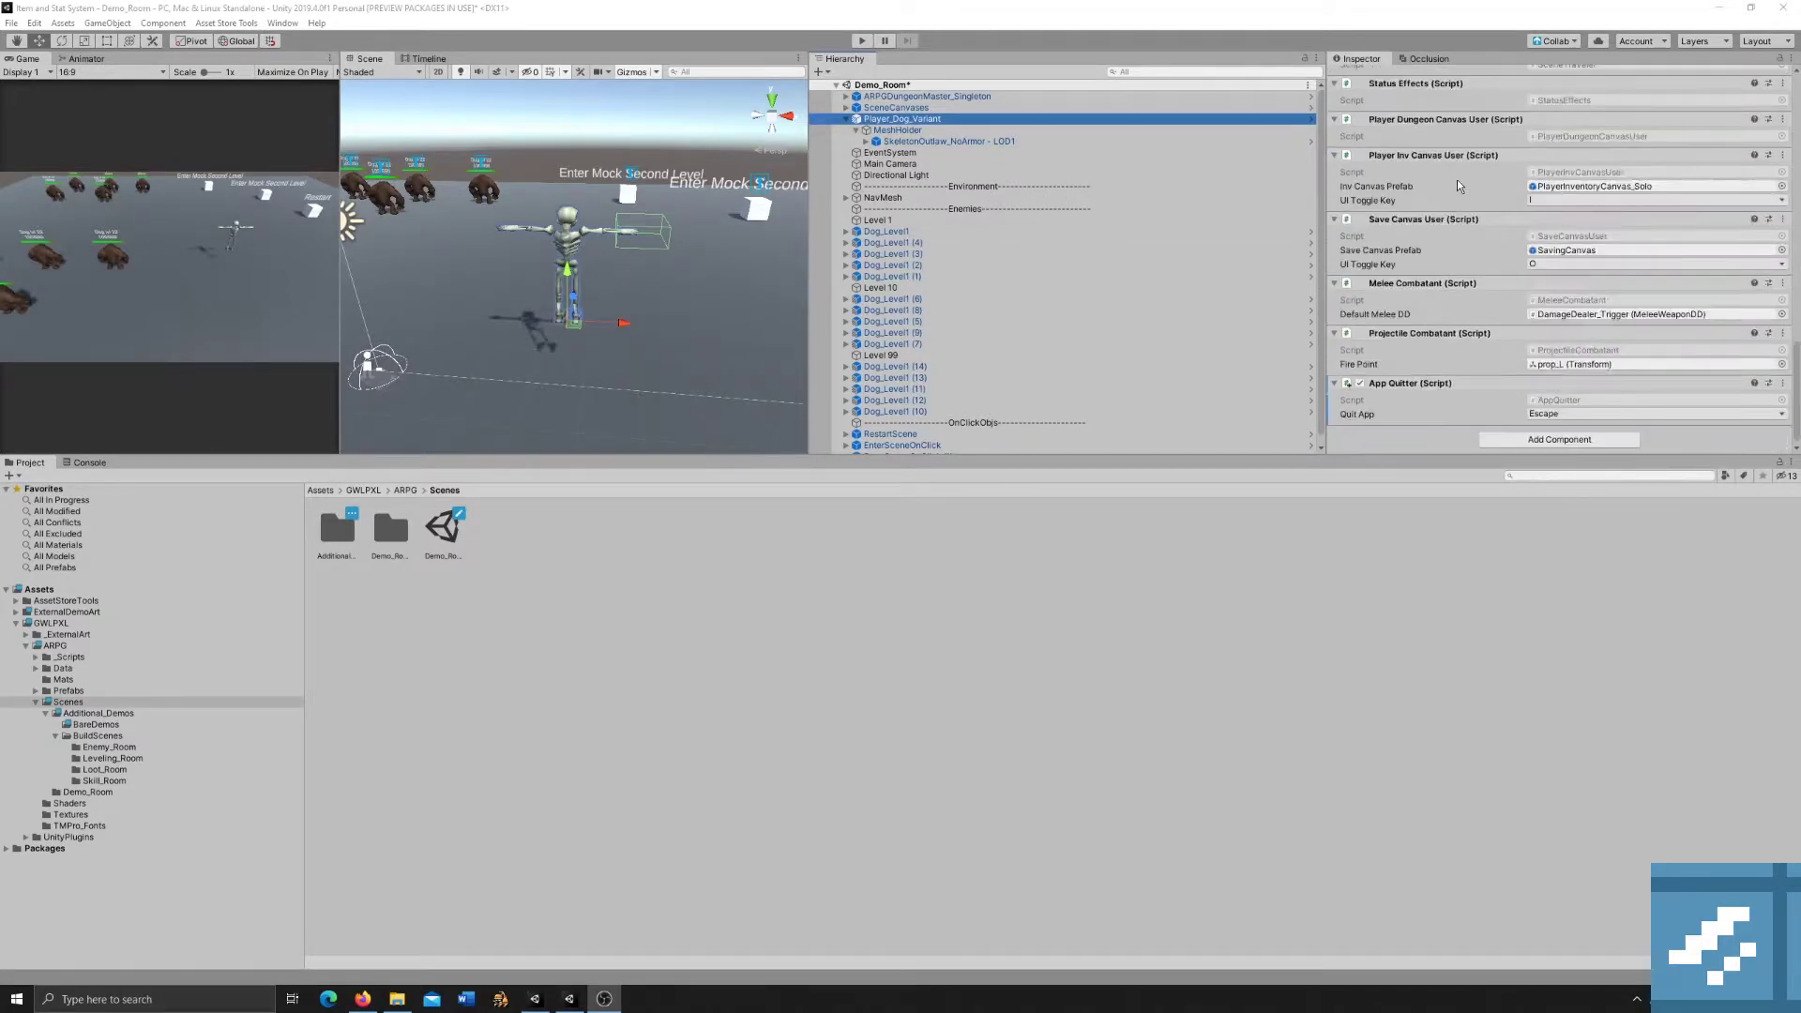
scroll(1450, 262, up, 4)
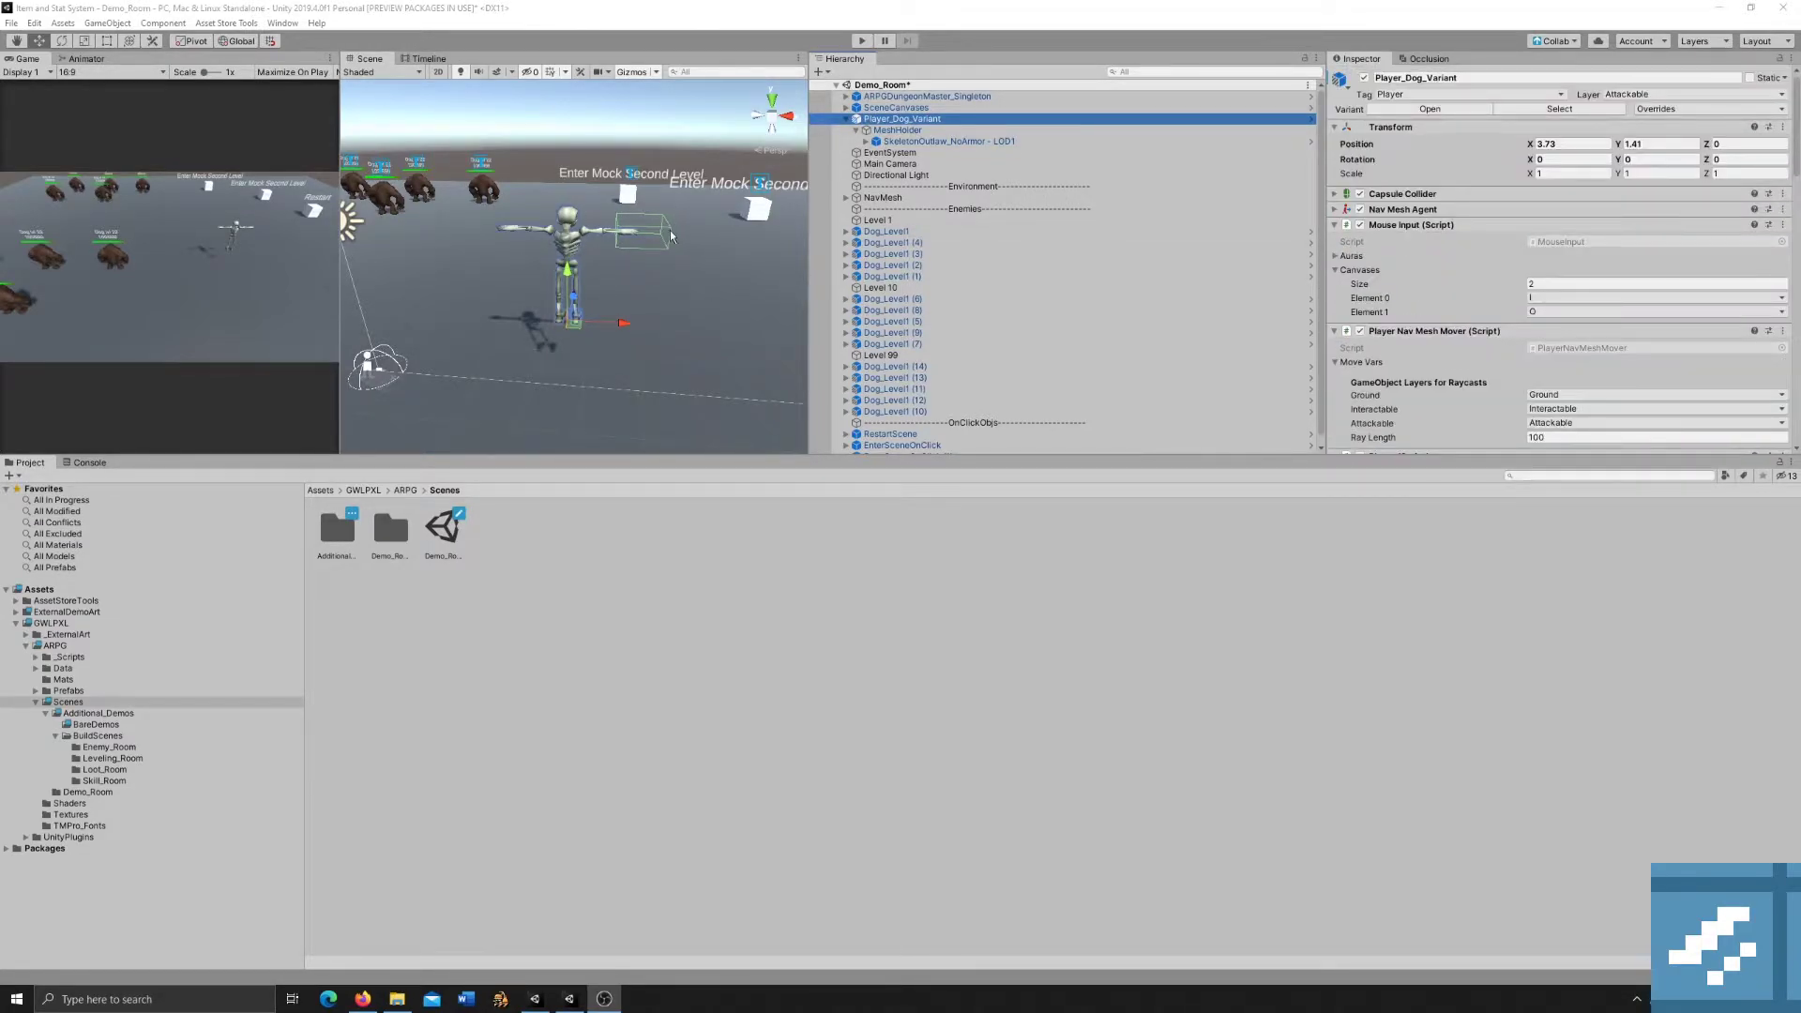
click(956, 142)
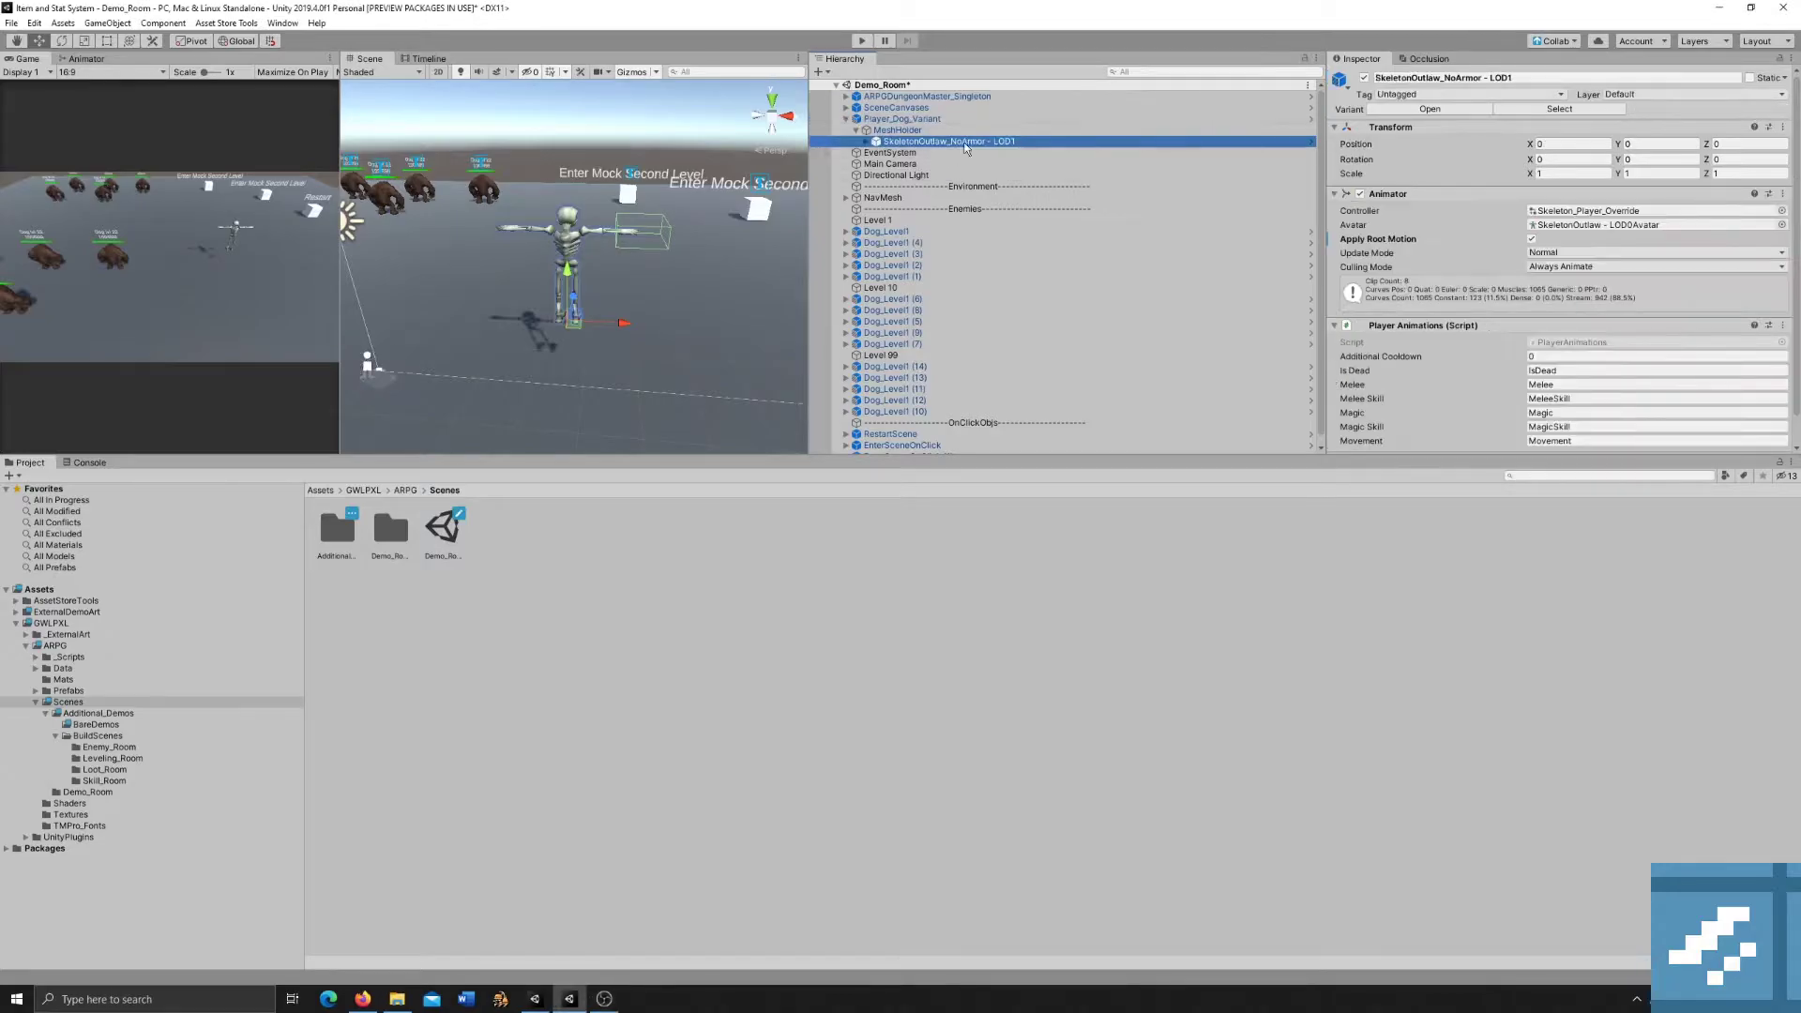
click(976, 131)
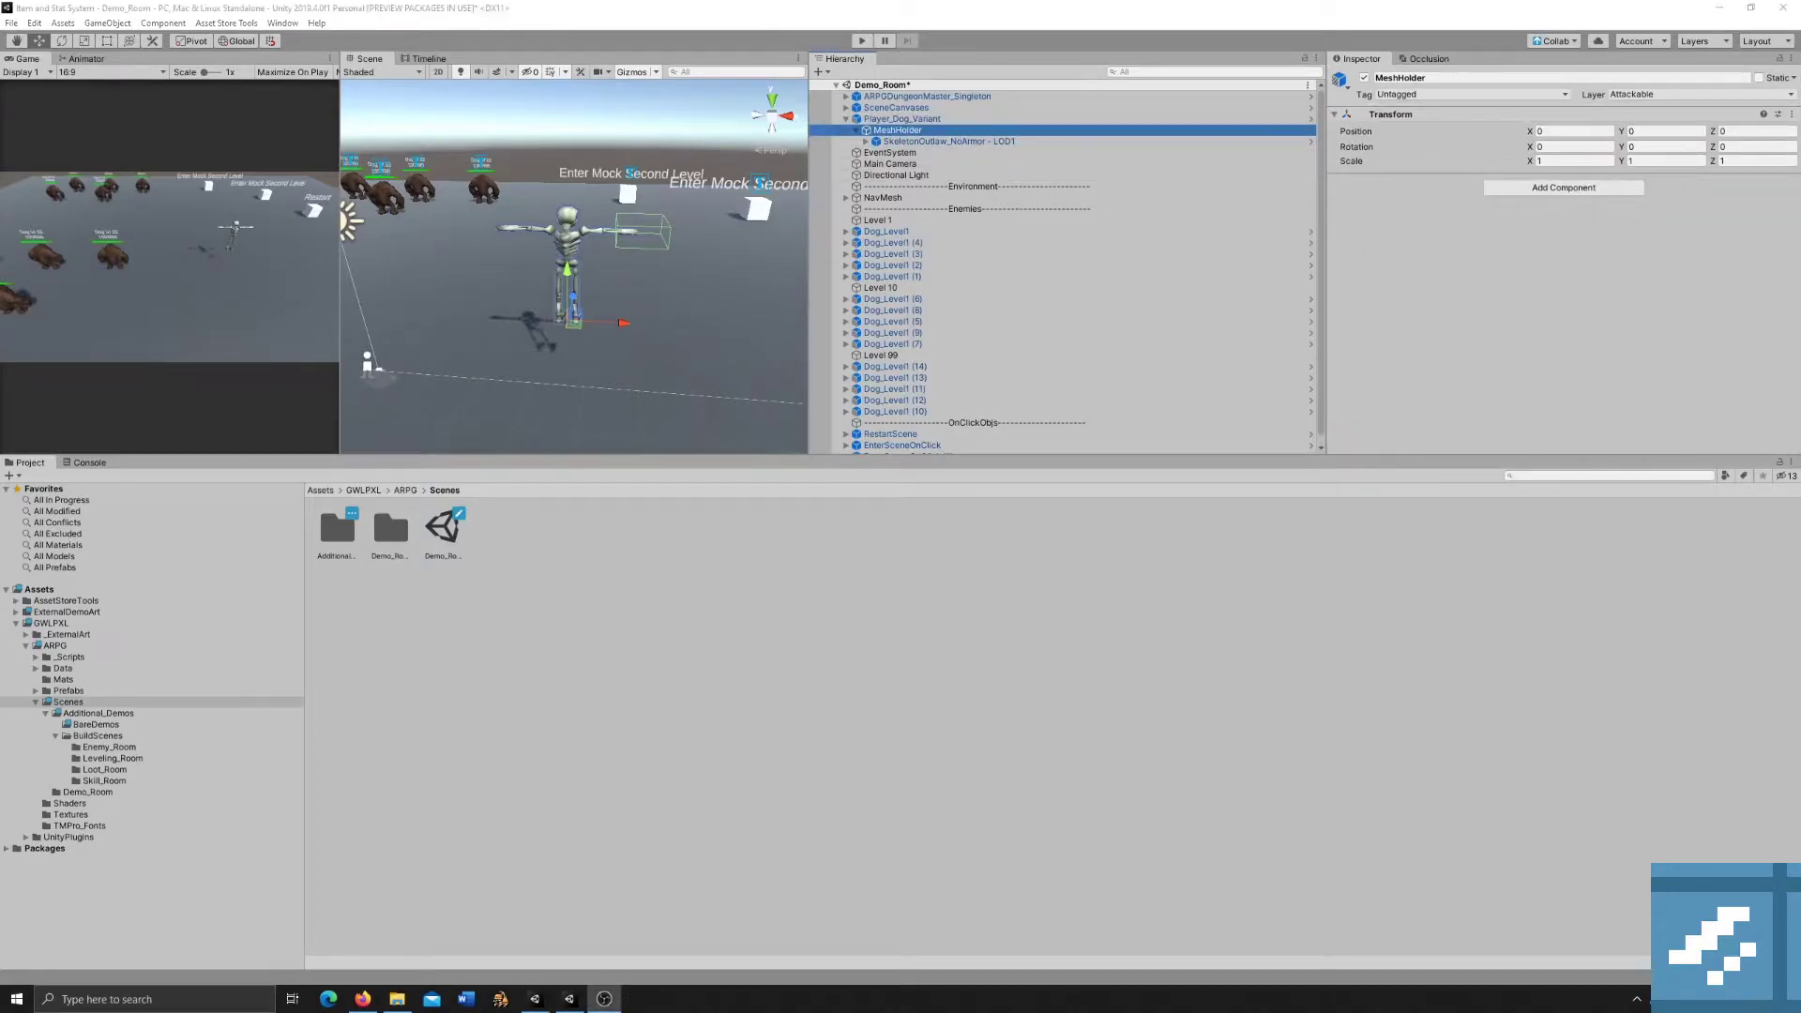
click(910, 119)
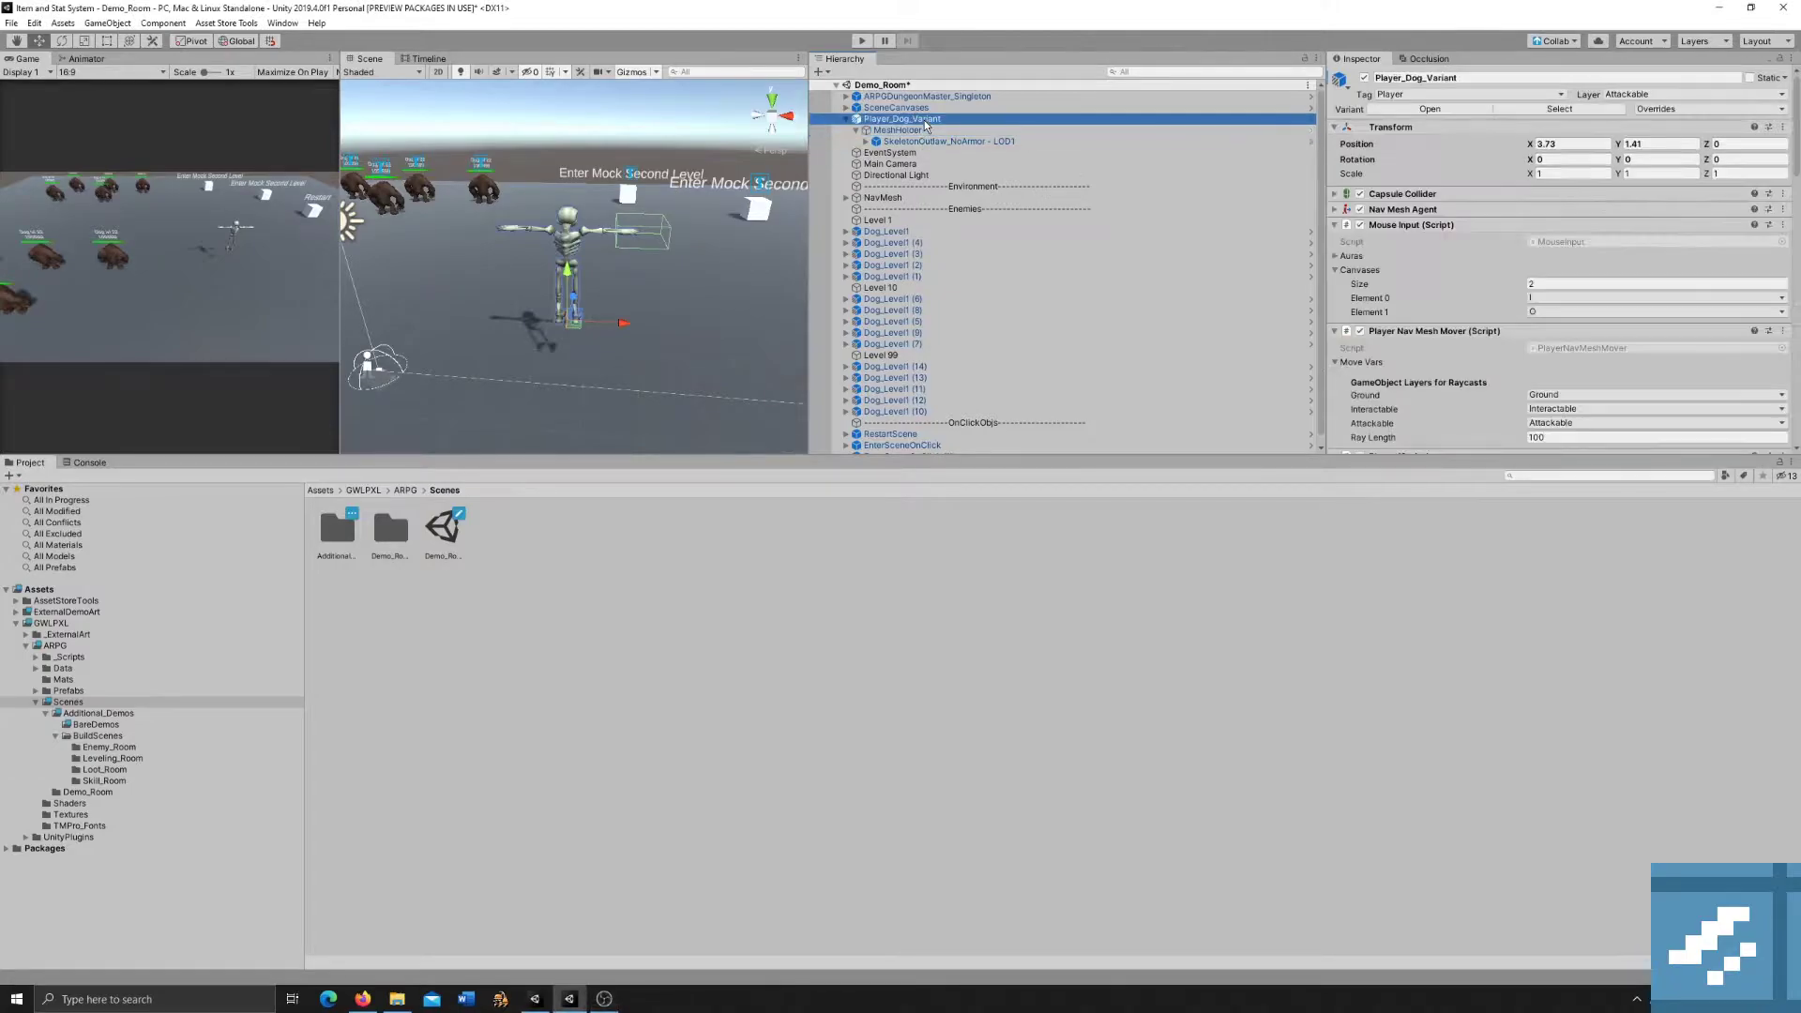
Save the current scene as AnimatorRoom in the Assets folder, replacing the existing file.
click(914, 89)
right_click(914, 88)
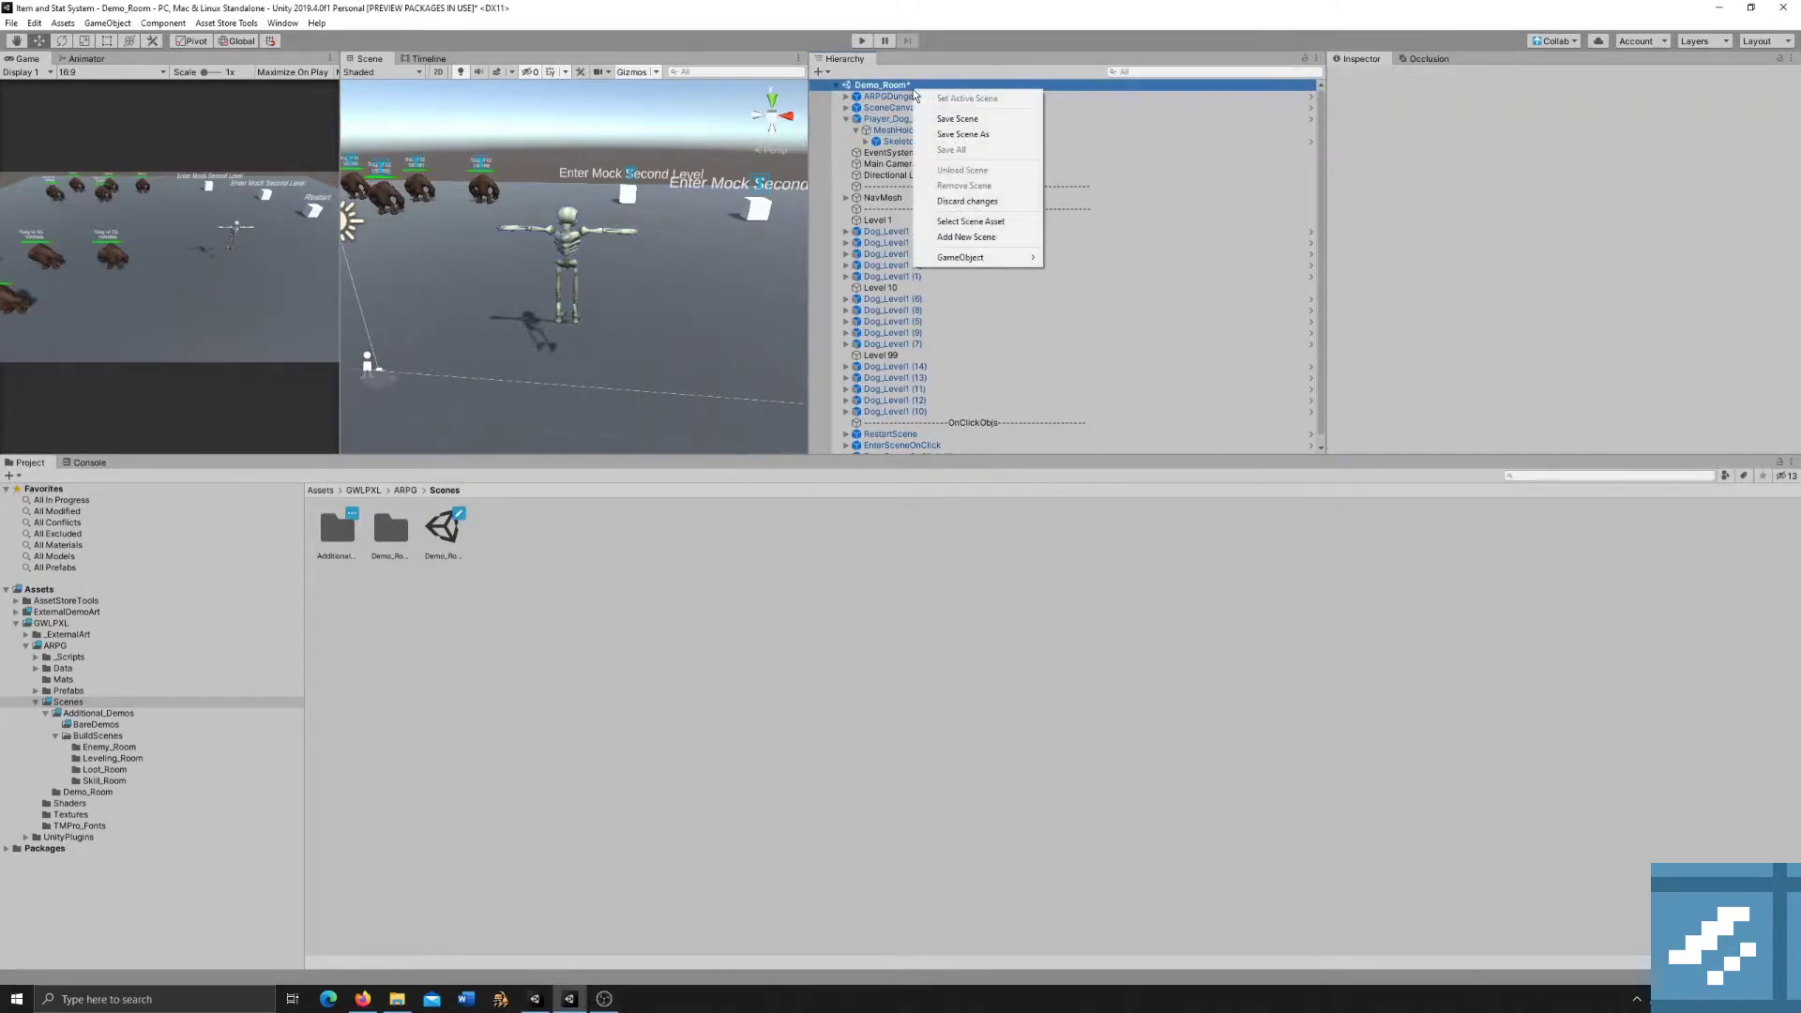
click(955, 143)
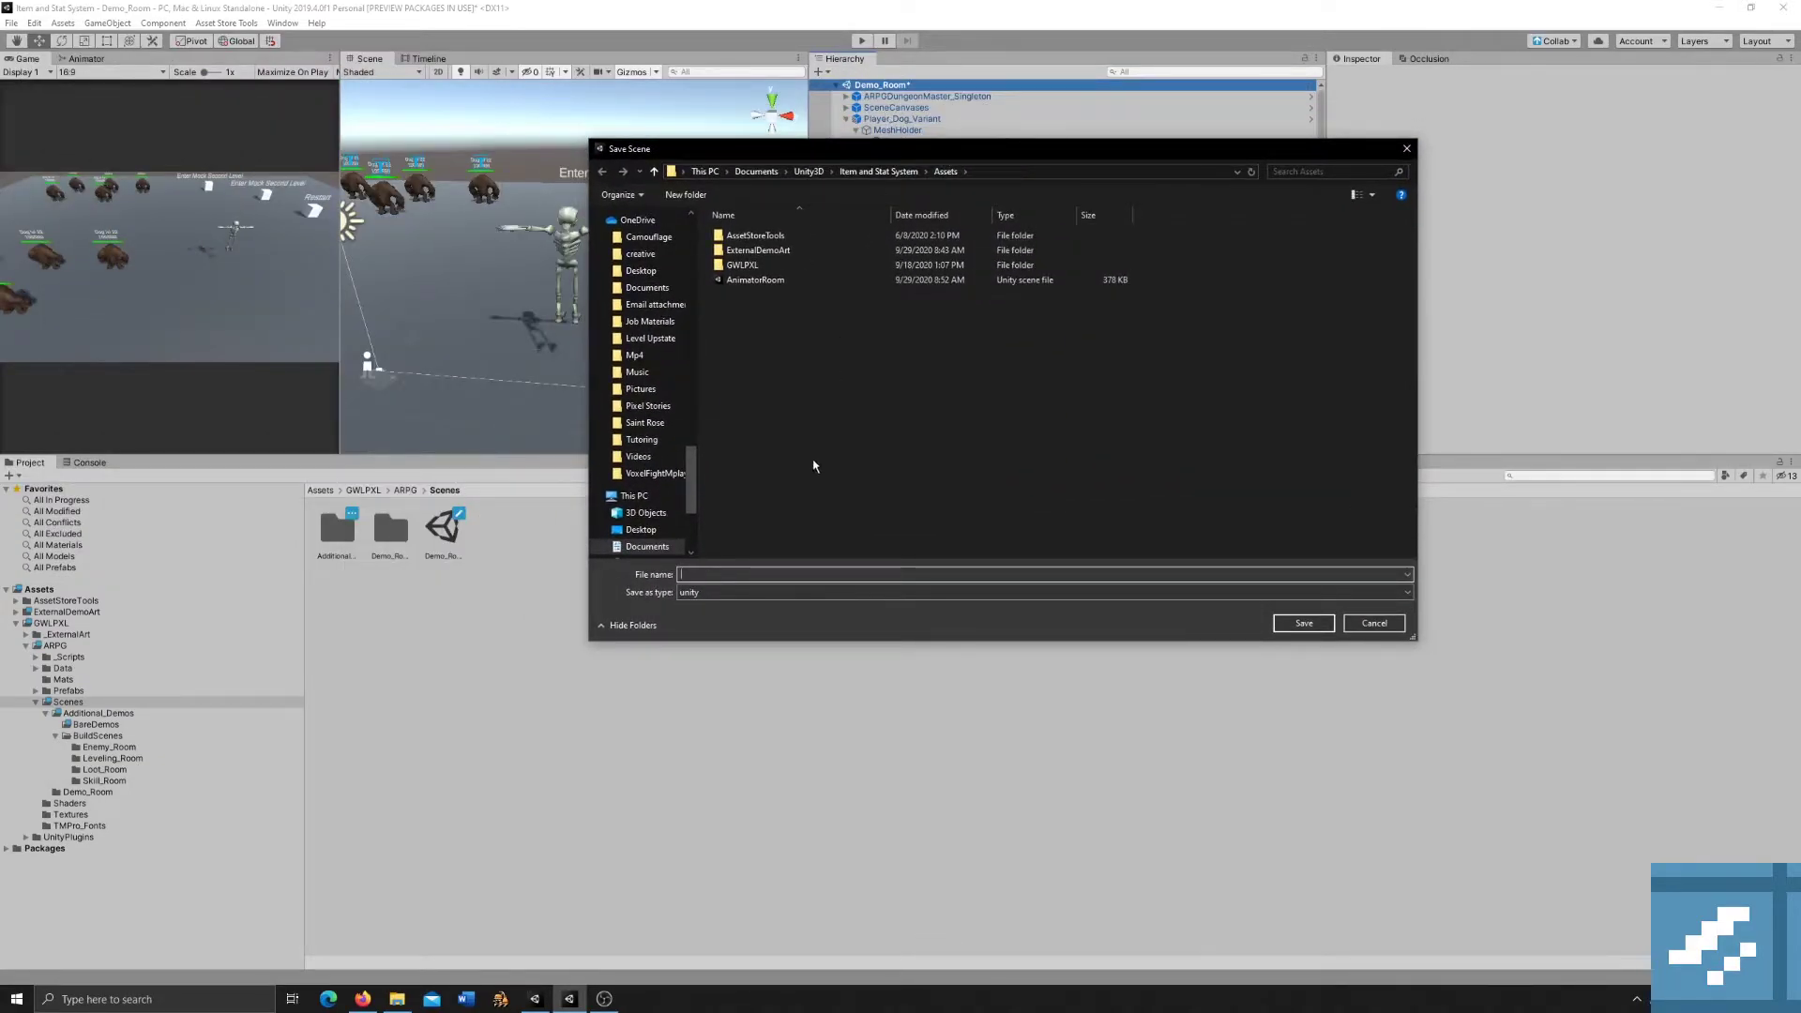
click(757, 280)
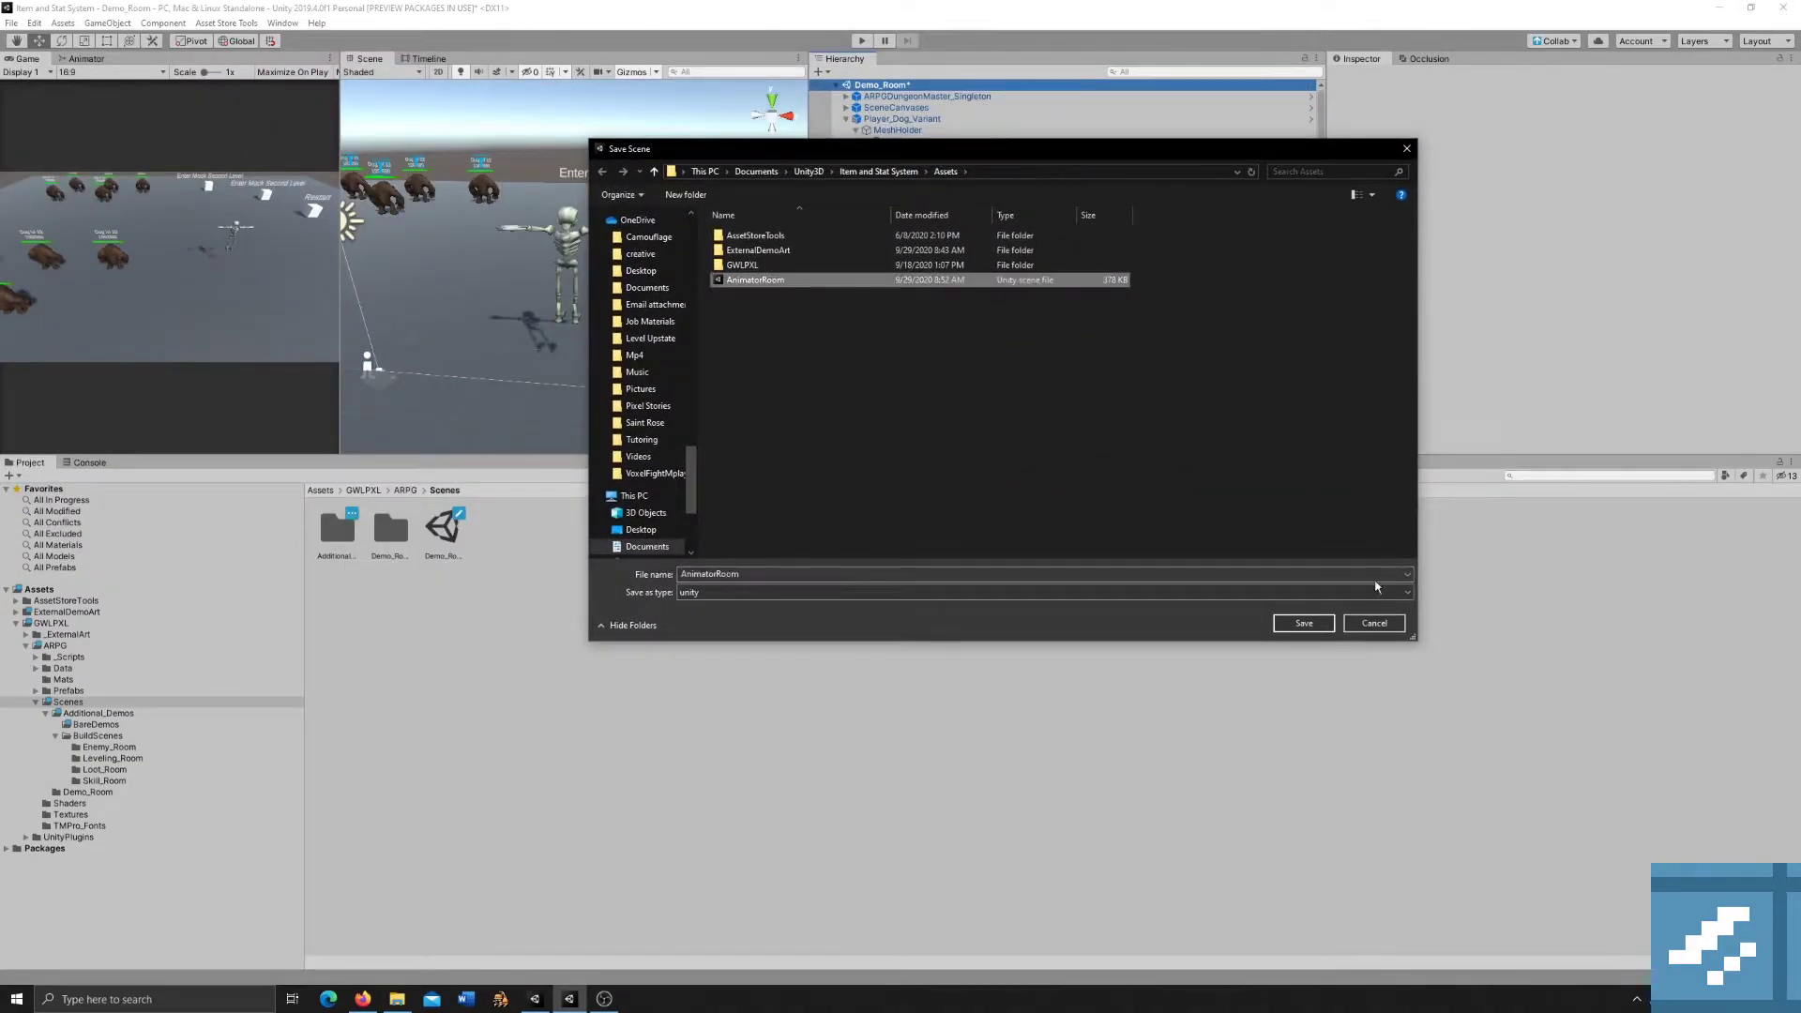
click(1304, 624)
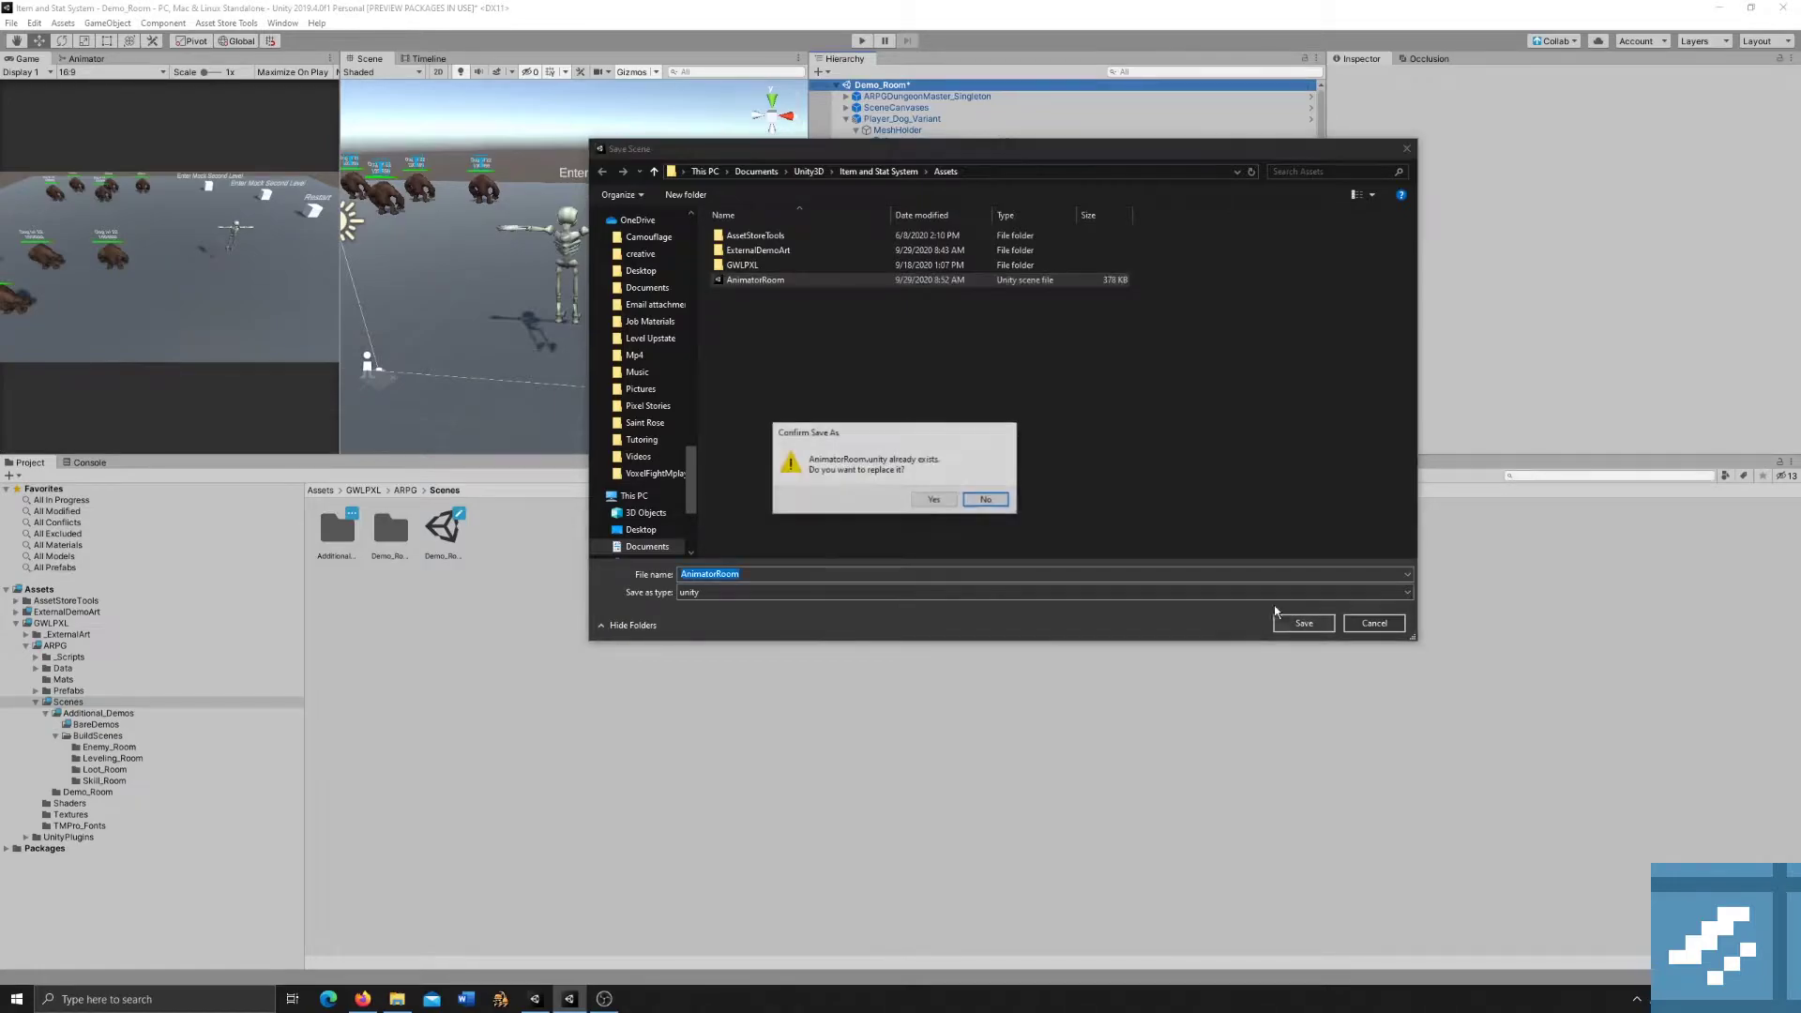
click(945, 506)
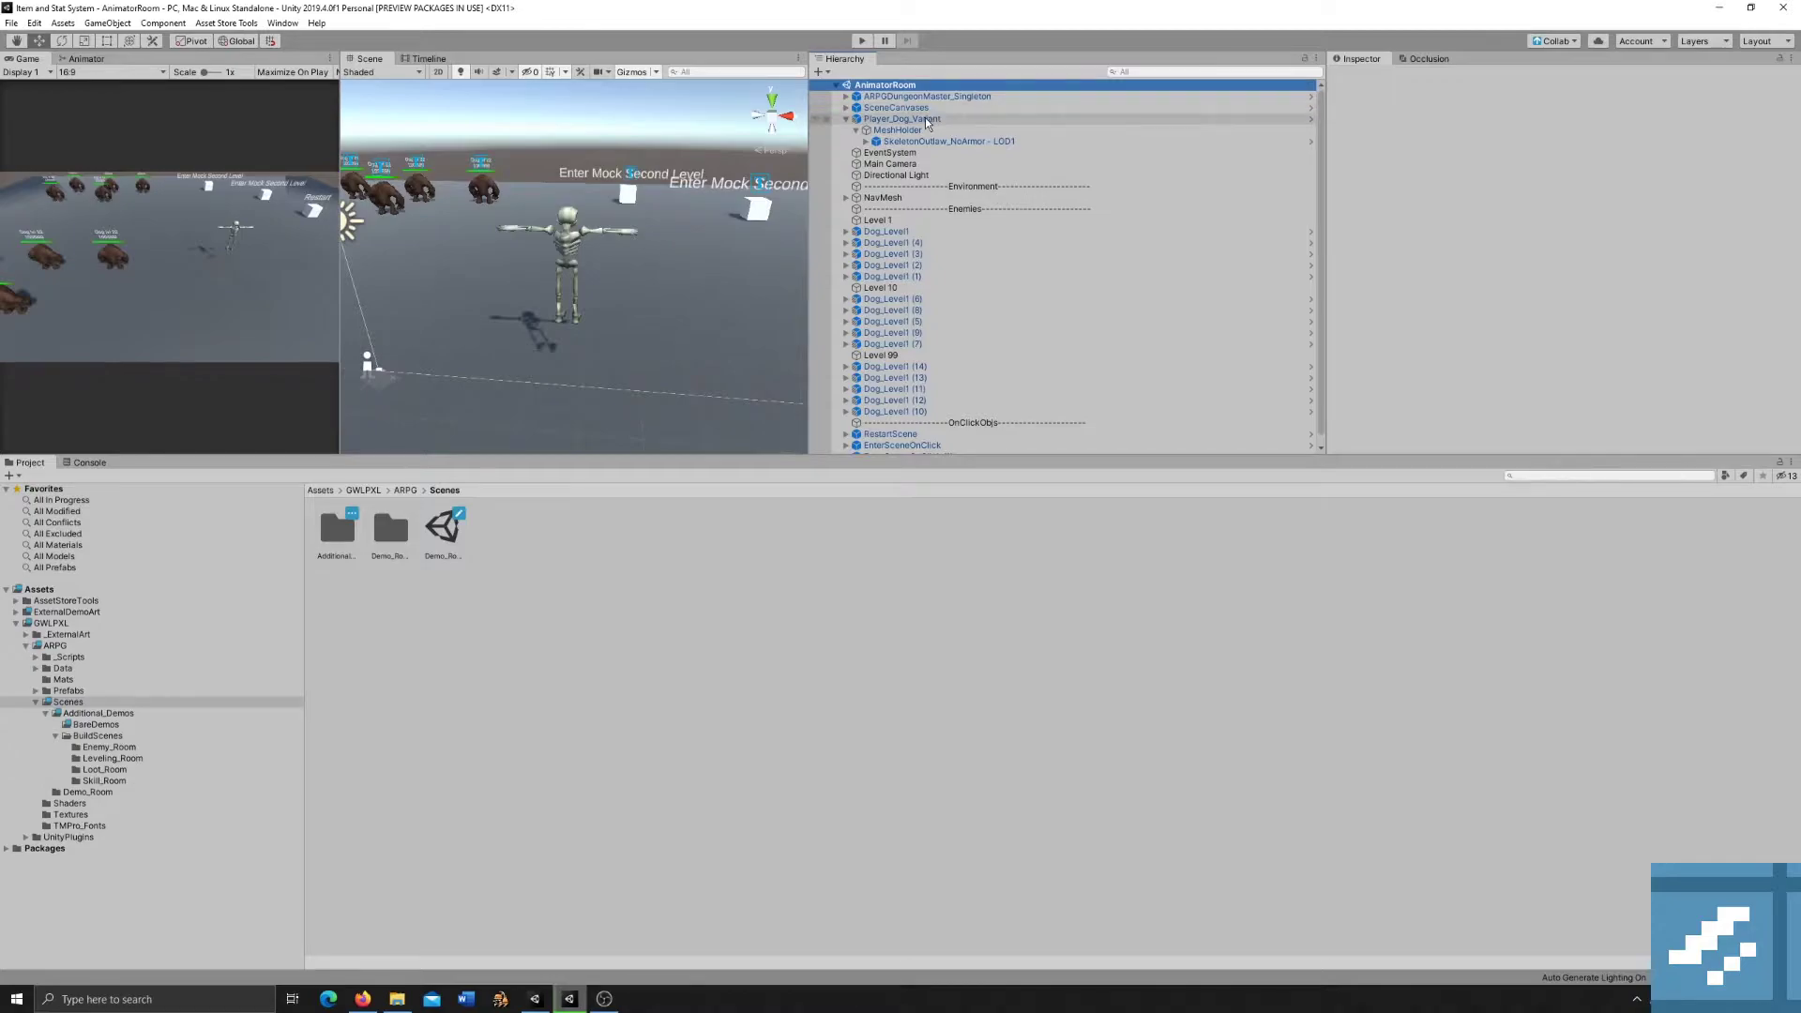
Unpack the Player_Dog_Variant prefab instance completely.
click(857, 119)
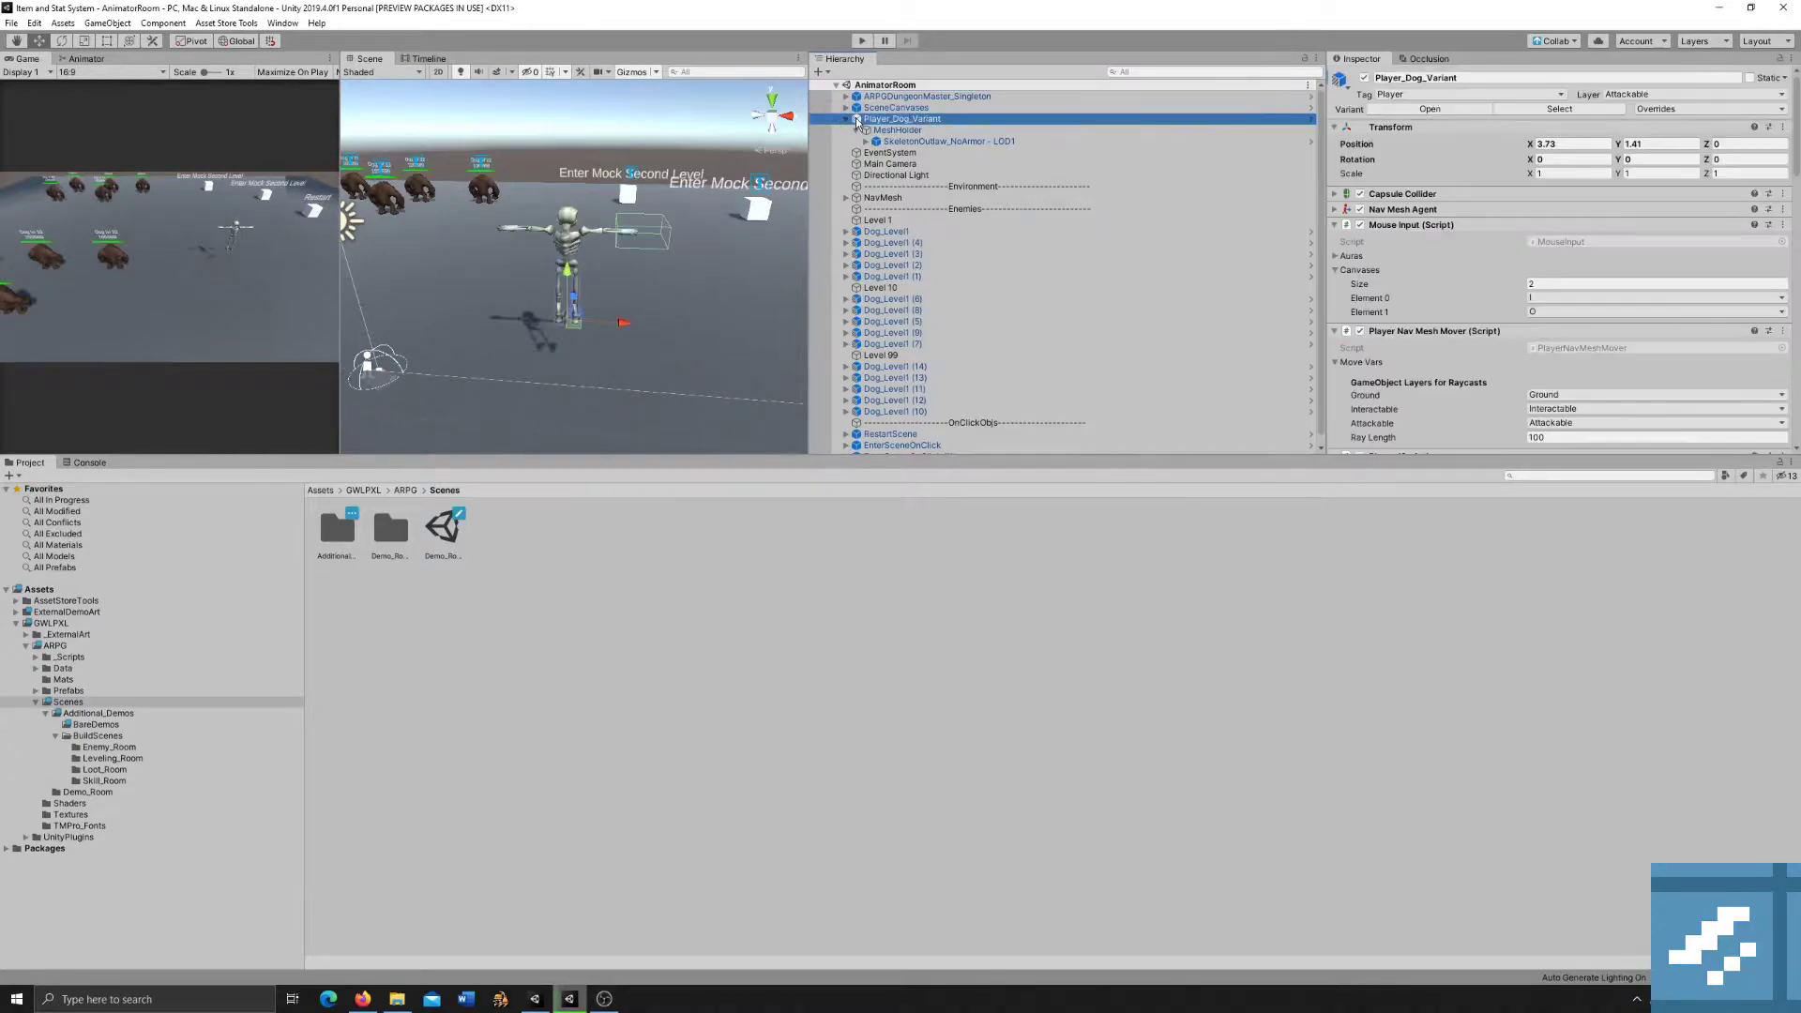
right_click(925, 125)
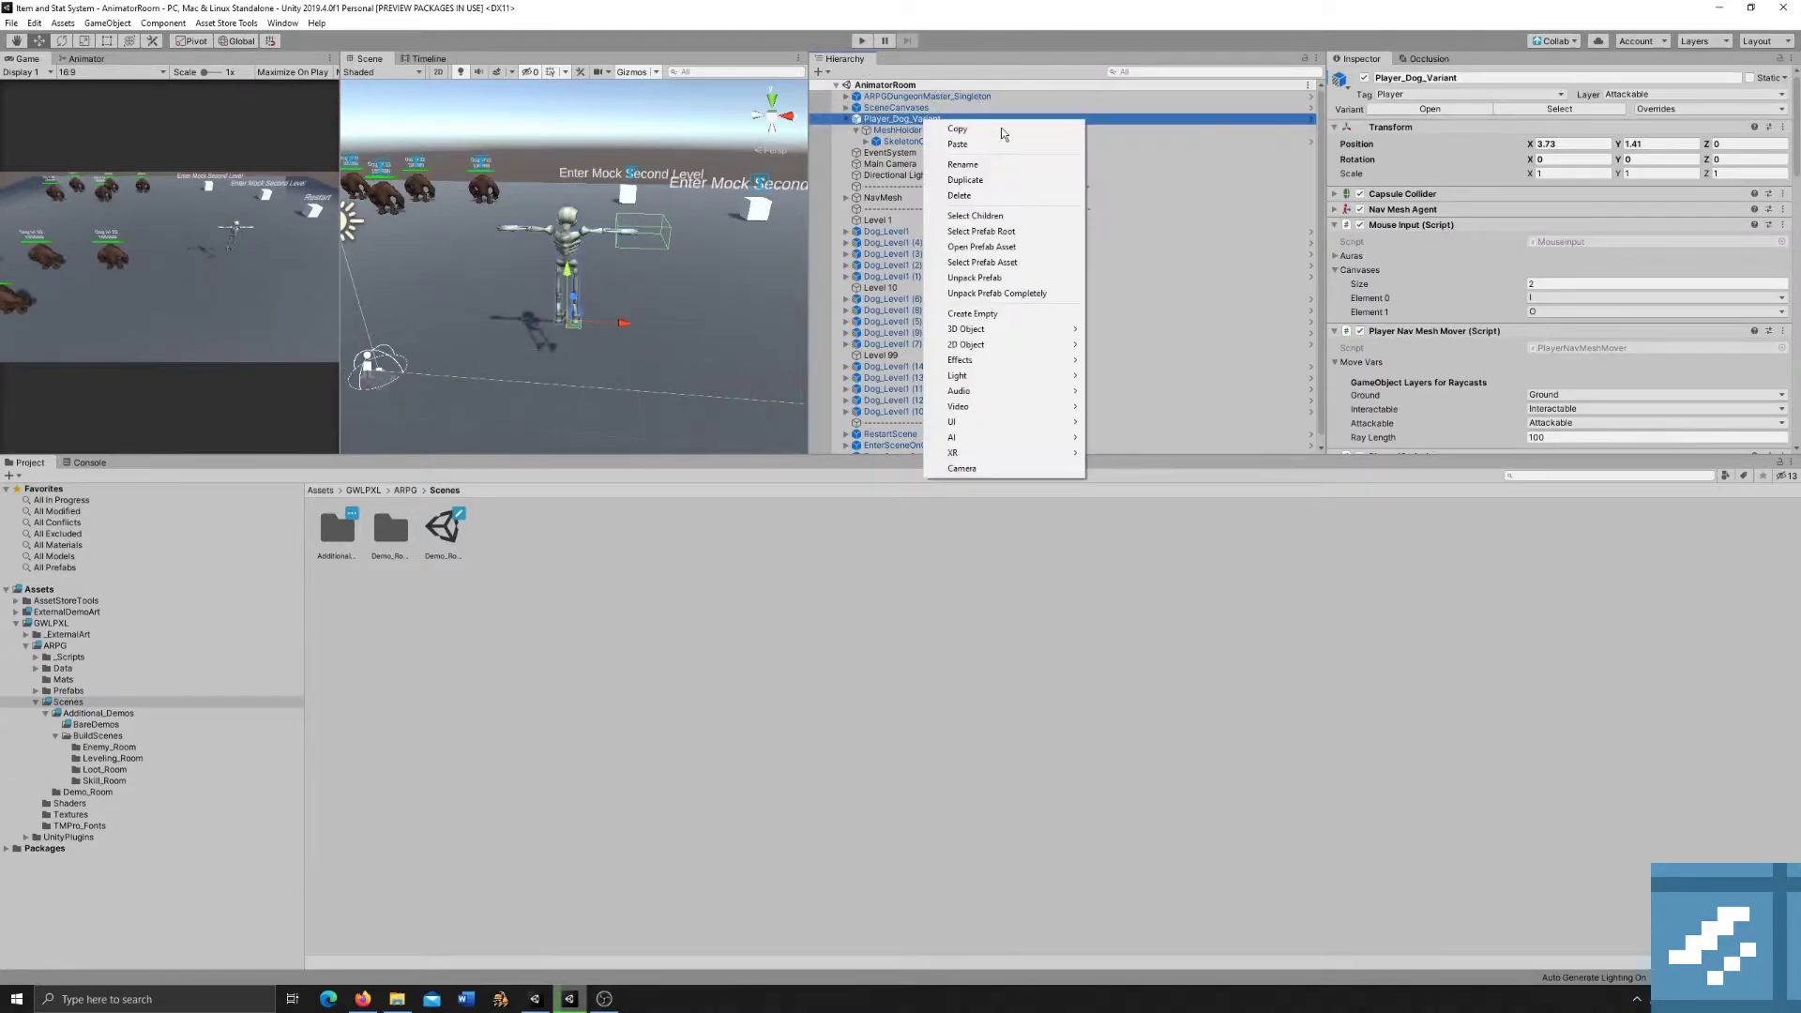
click(1029, 294)
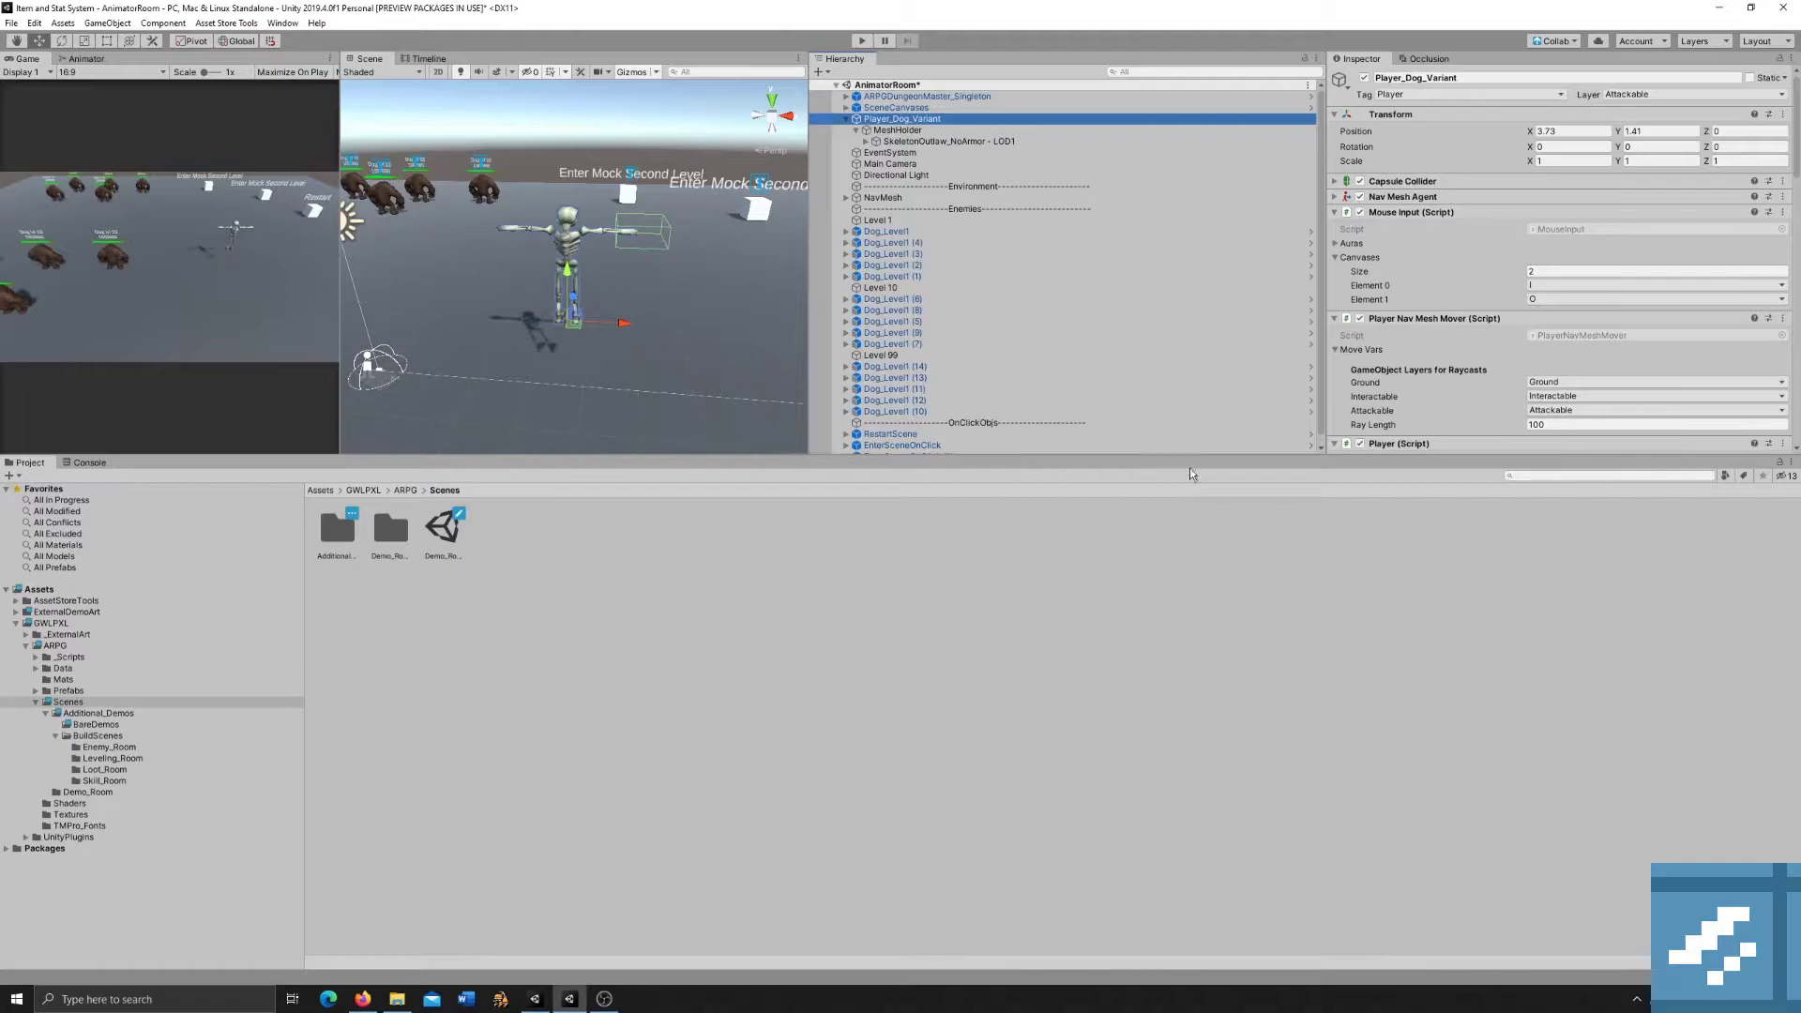
Shrink the Project area and widen the Inspector to give the player's component list more room.
drag(1191, 454, 1147, 848)
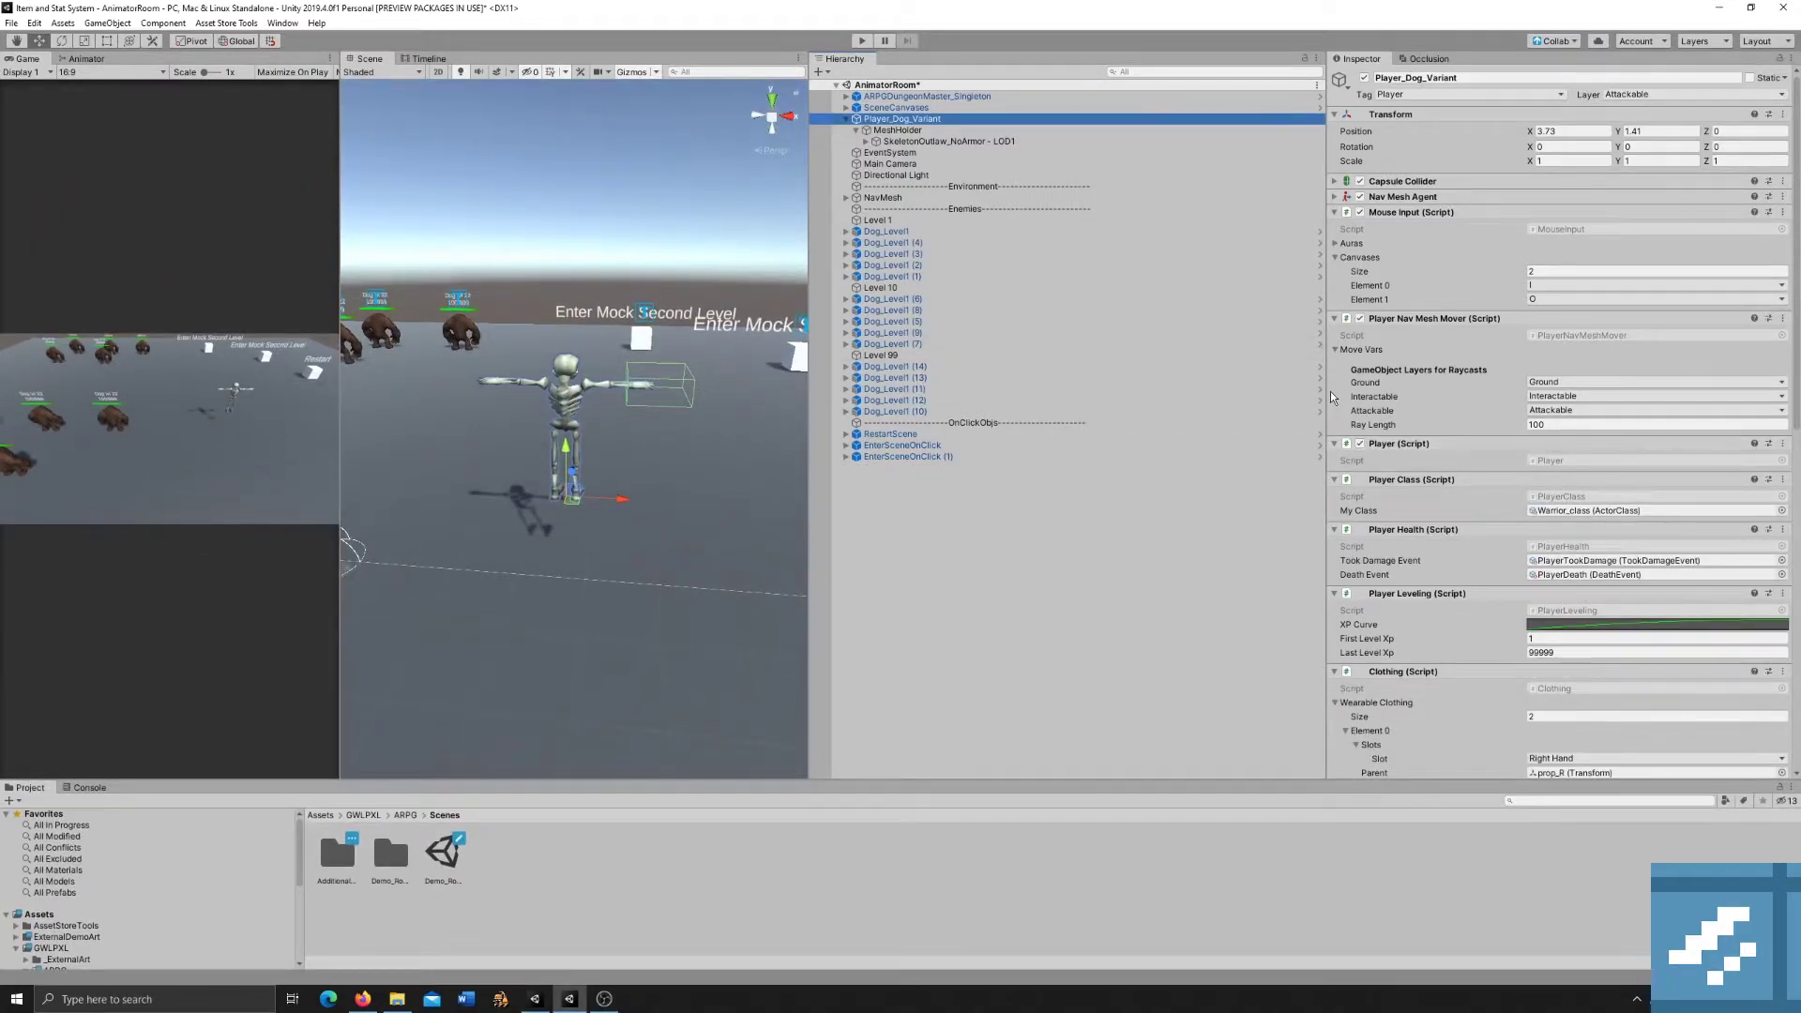
drag(1329, 388, 1096, 380)
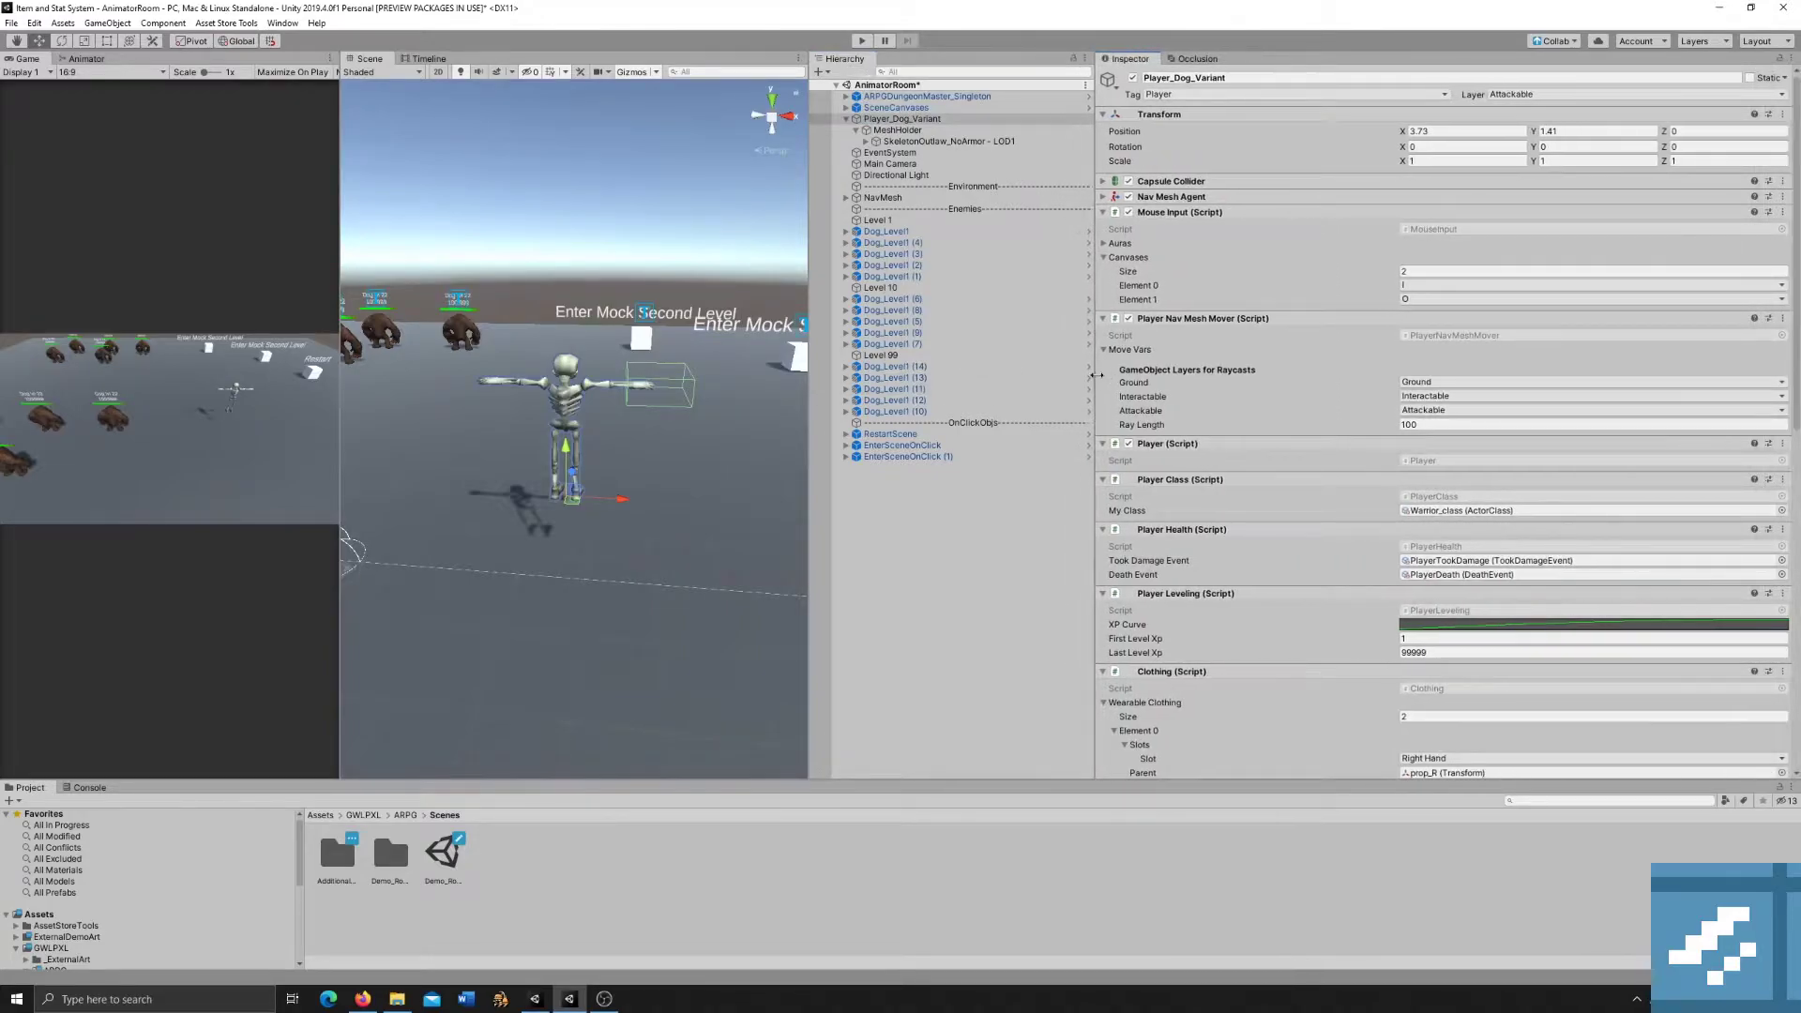
click(1213, 119)
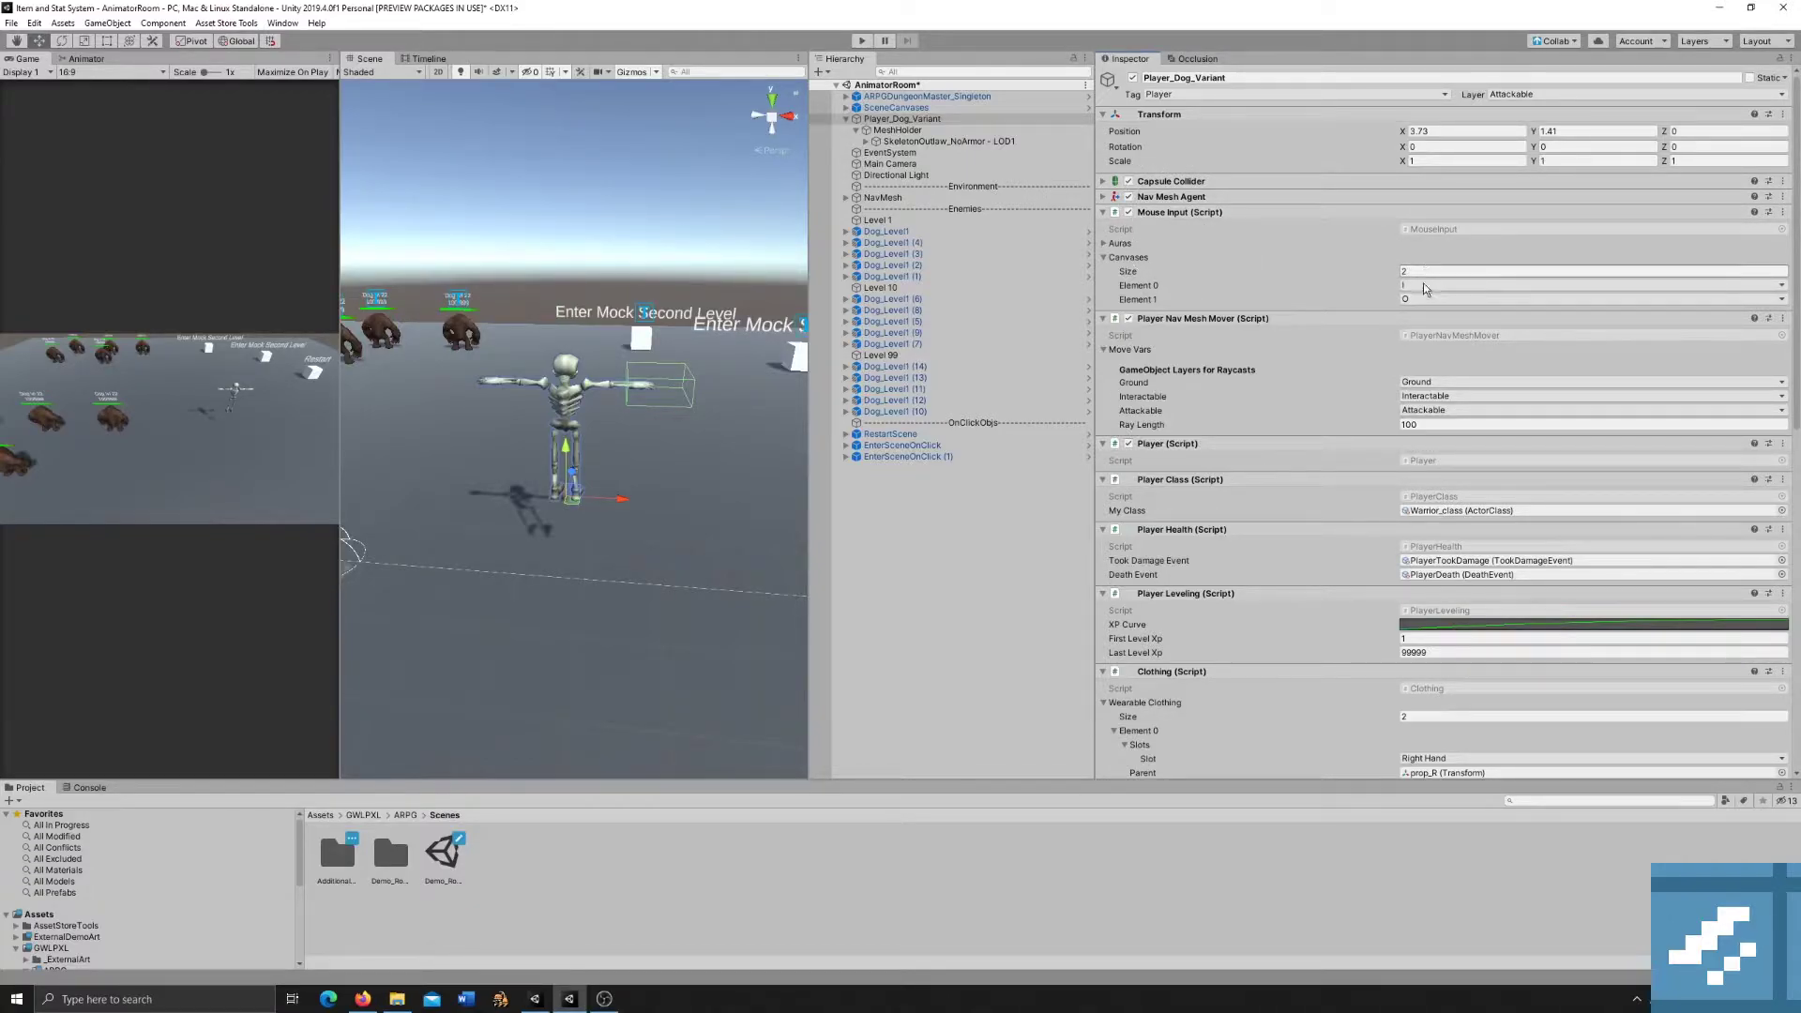
Expand the Auras list in the Mouse Input script to check its keys, and collapse the whole component.
click(1107, 243)
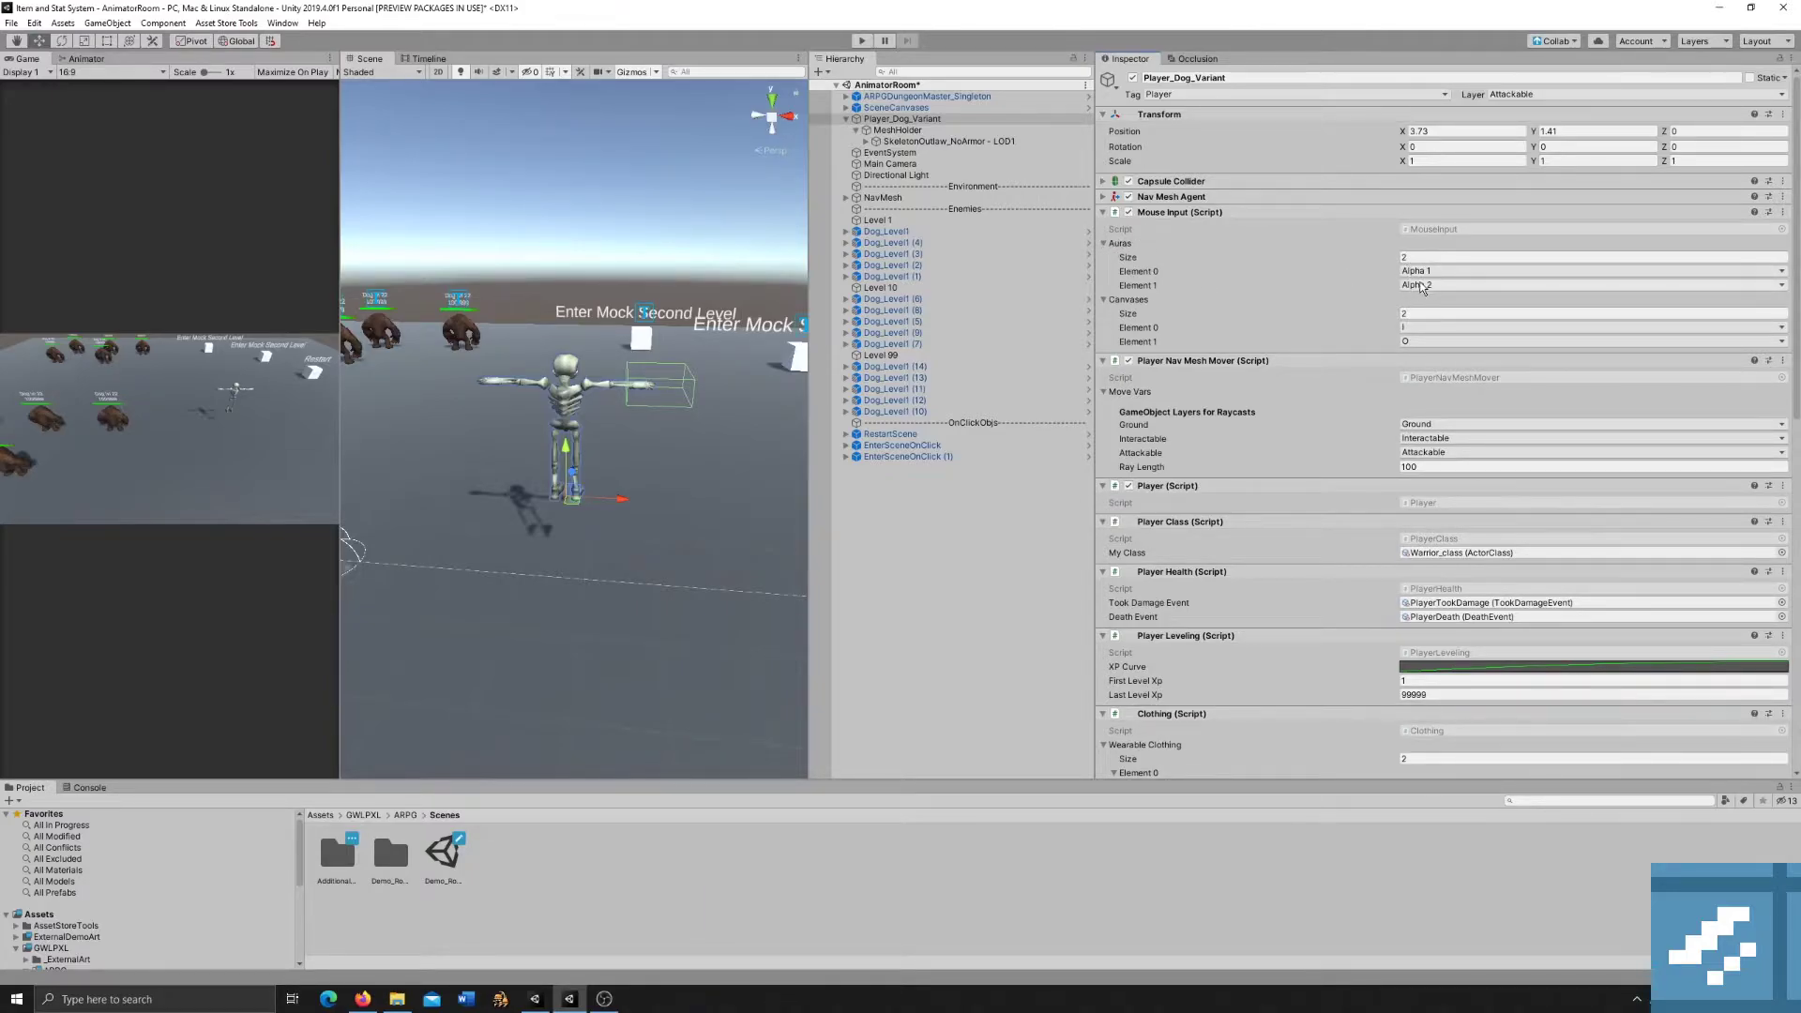
click(1165, 213)
click(1166, 213)
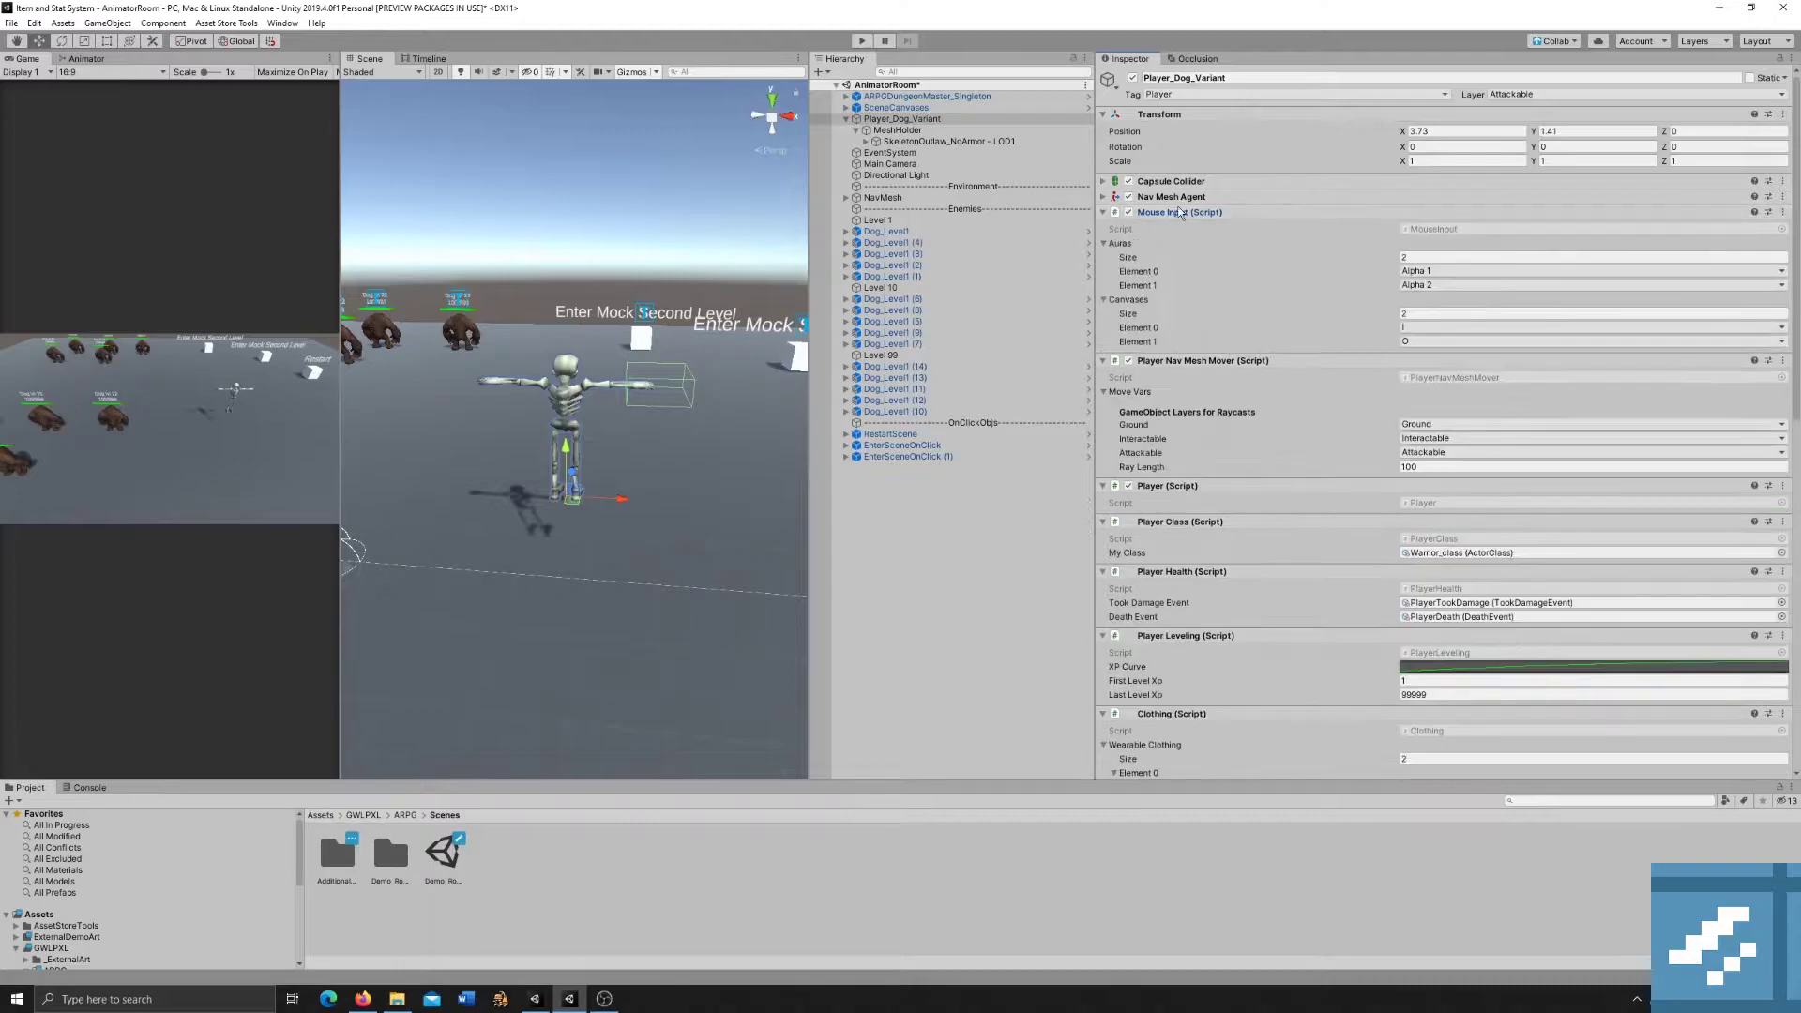
click(1192, 213)
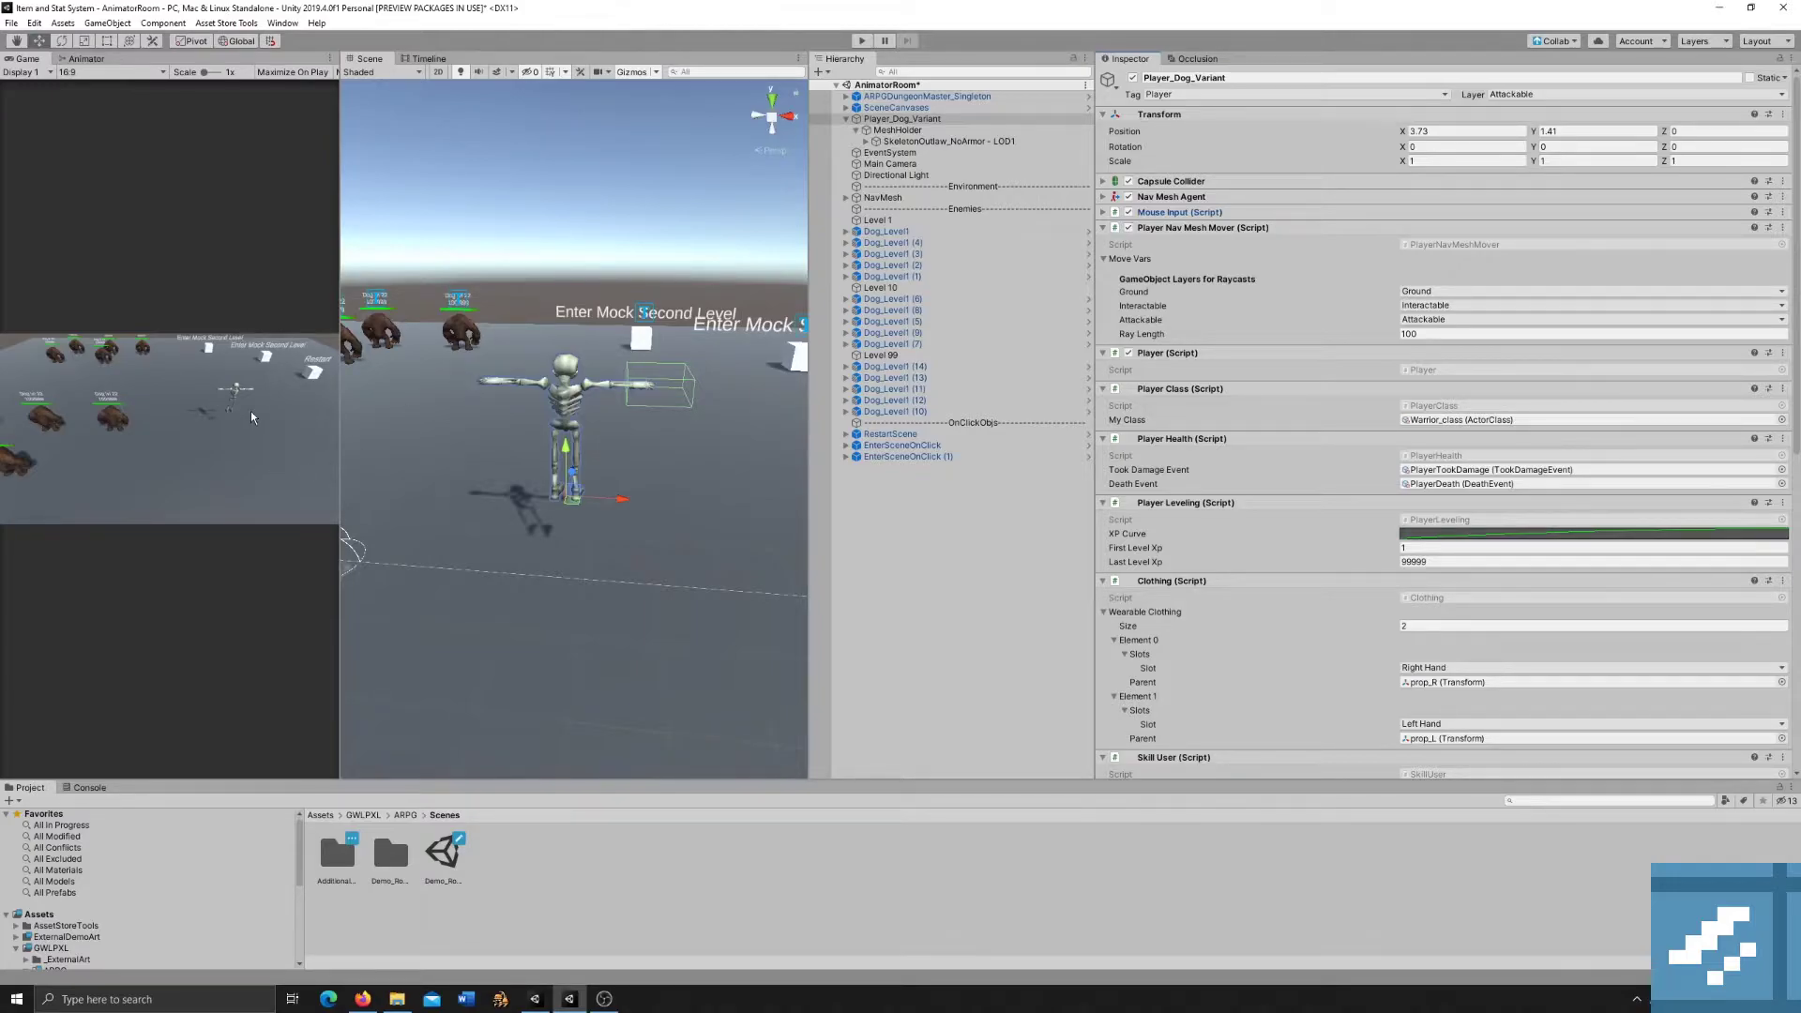
click(170, 398)
click(110, 420)
click(143, 354)
click(259, 439)
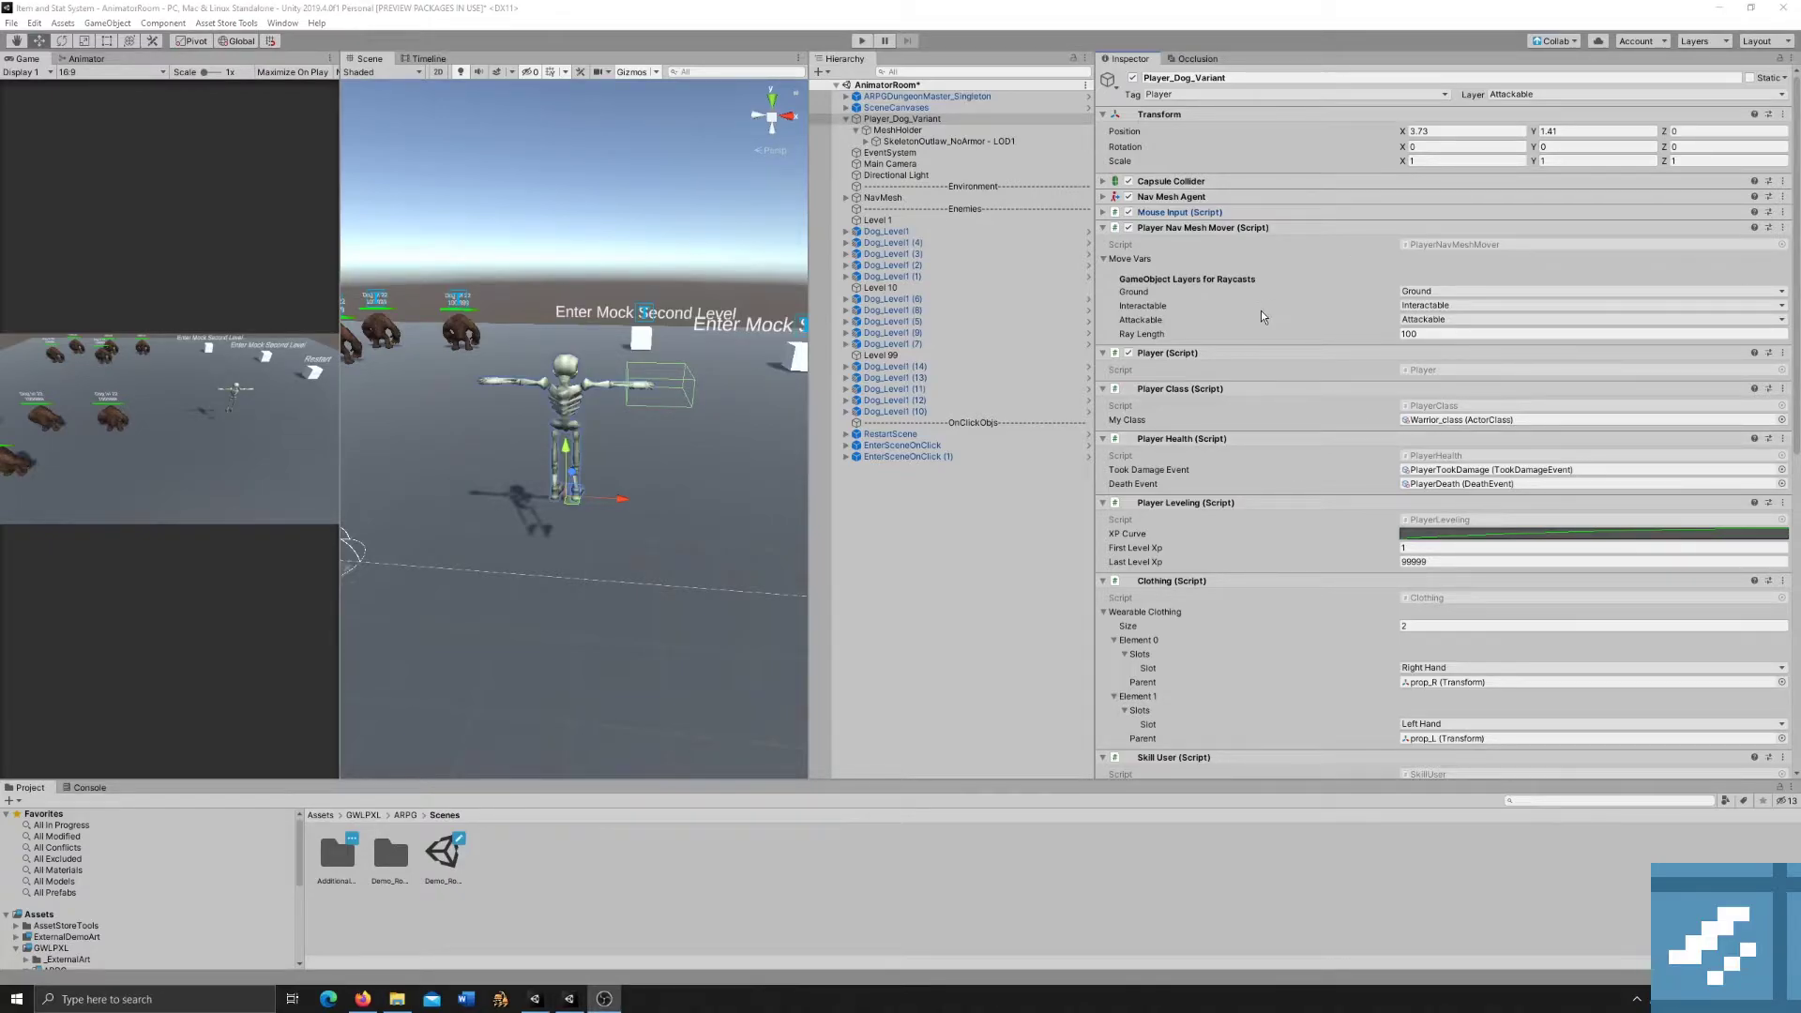
Look over the player's component list and collapse Player Nav Mesh Mover, Player, Player Class, Player Health and Player Leveling.
scroll(1263, 317, down, 3)
scroll(1445, 323, down, 4)
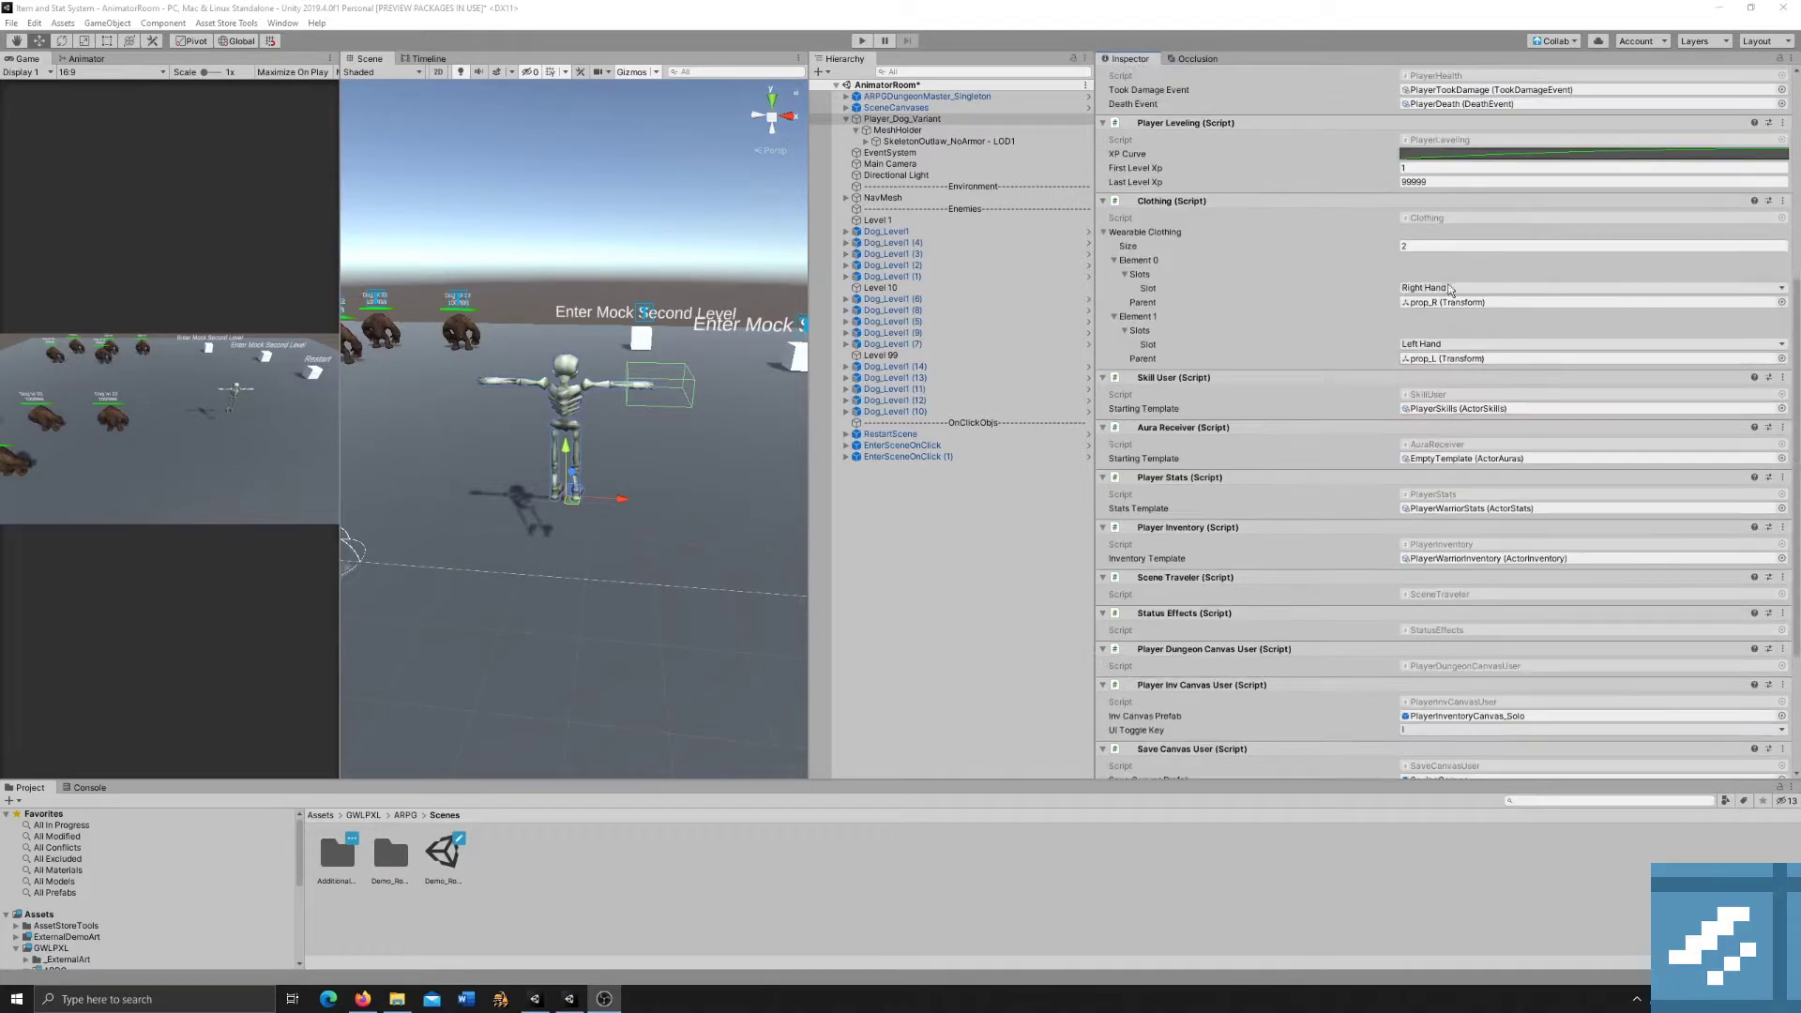
scroll(1445, 427, down, 5)
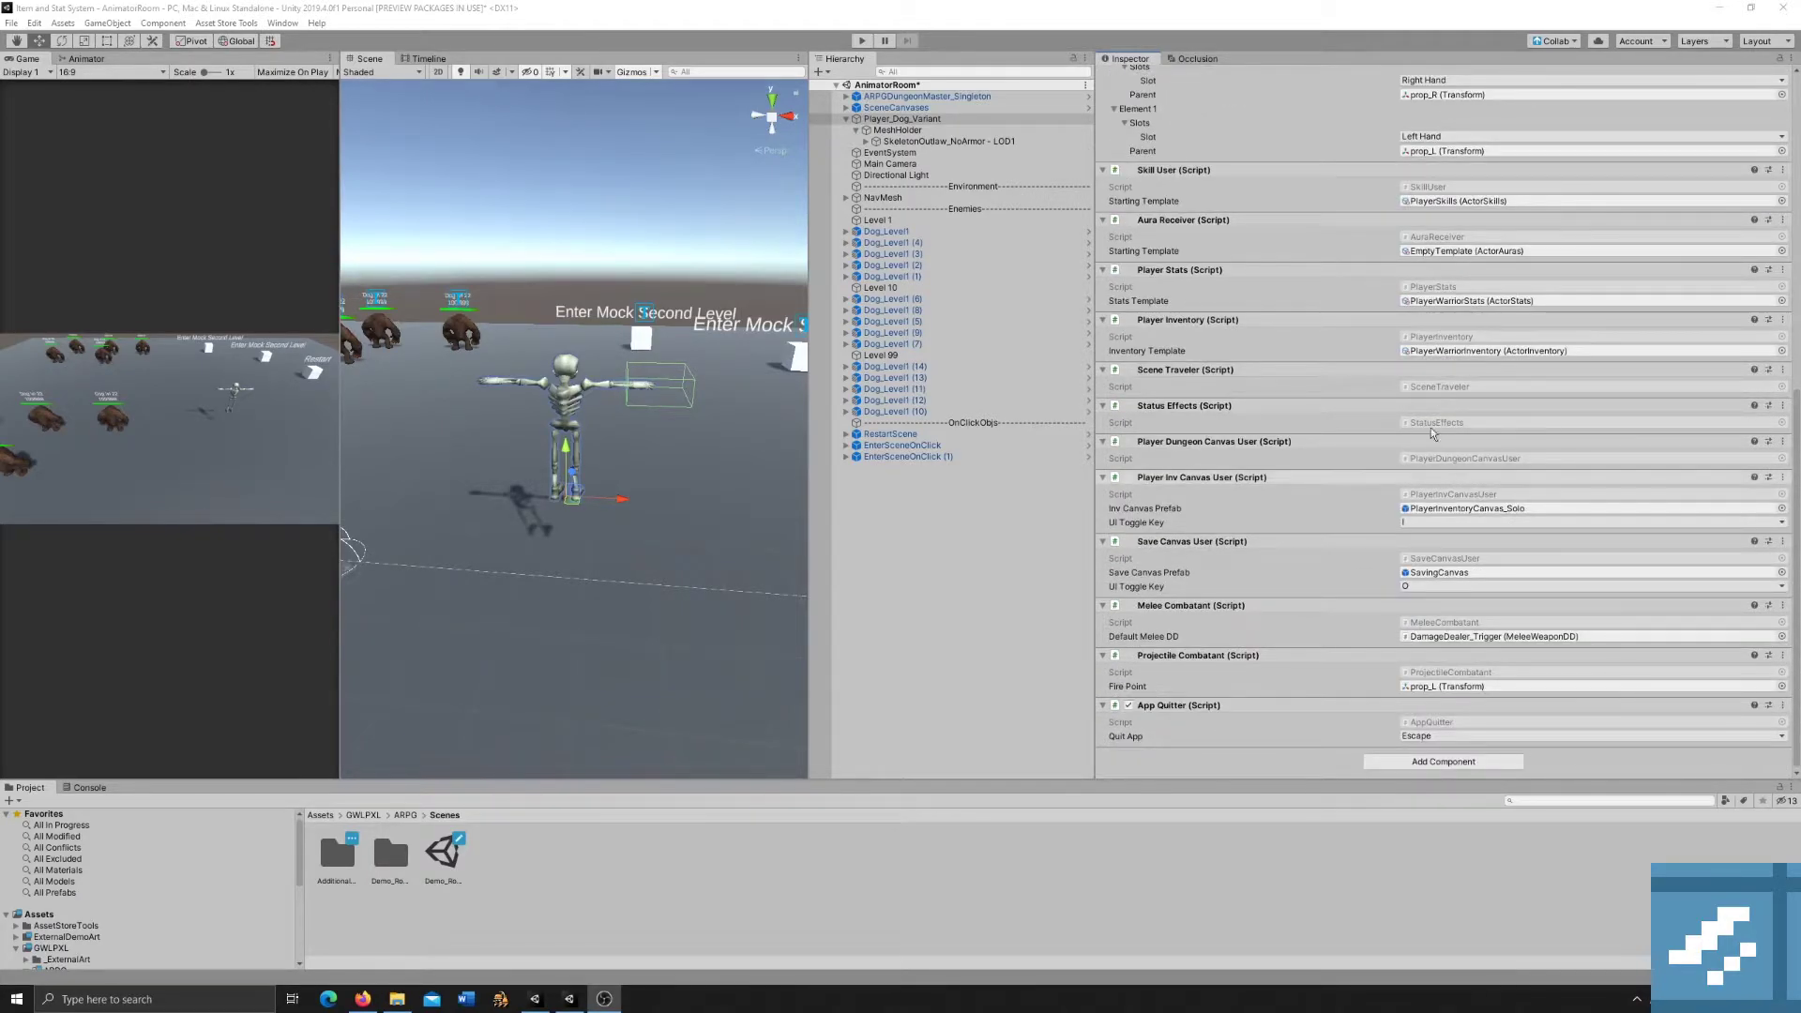
scroll(1426, 432, up, 12)
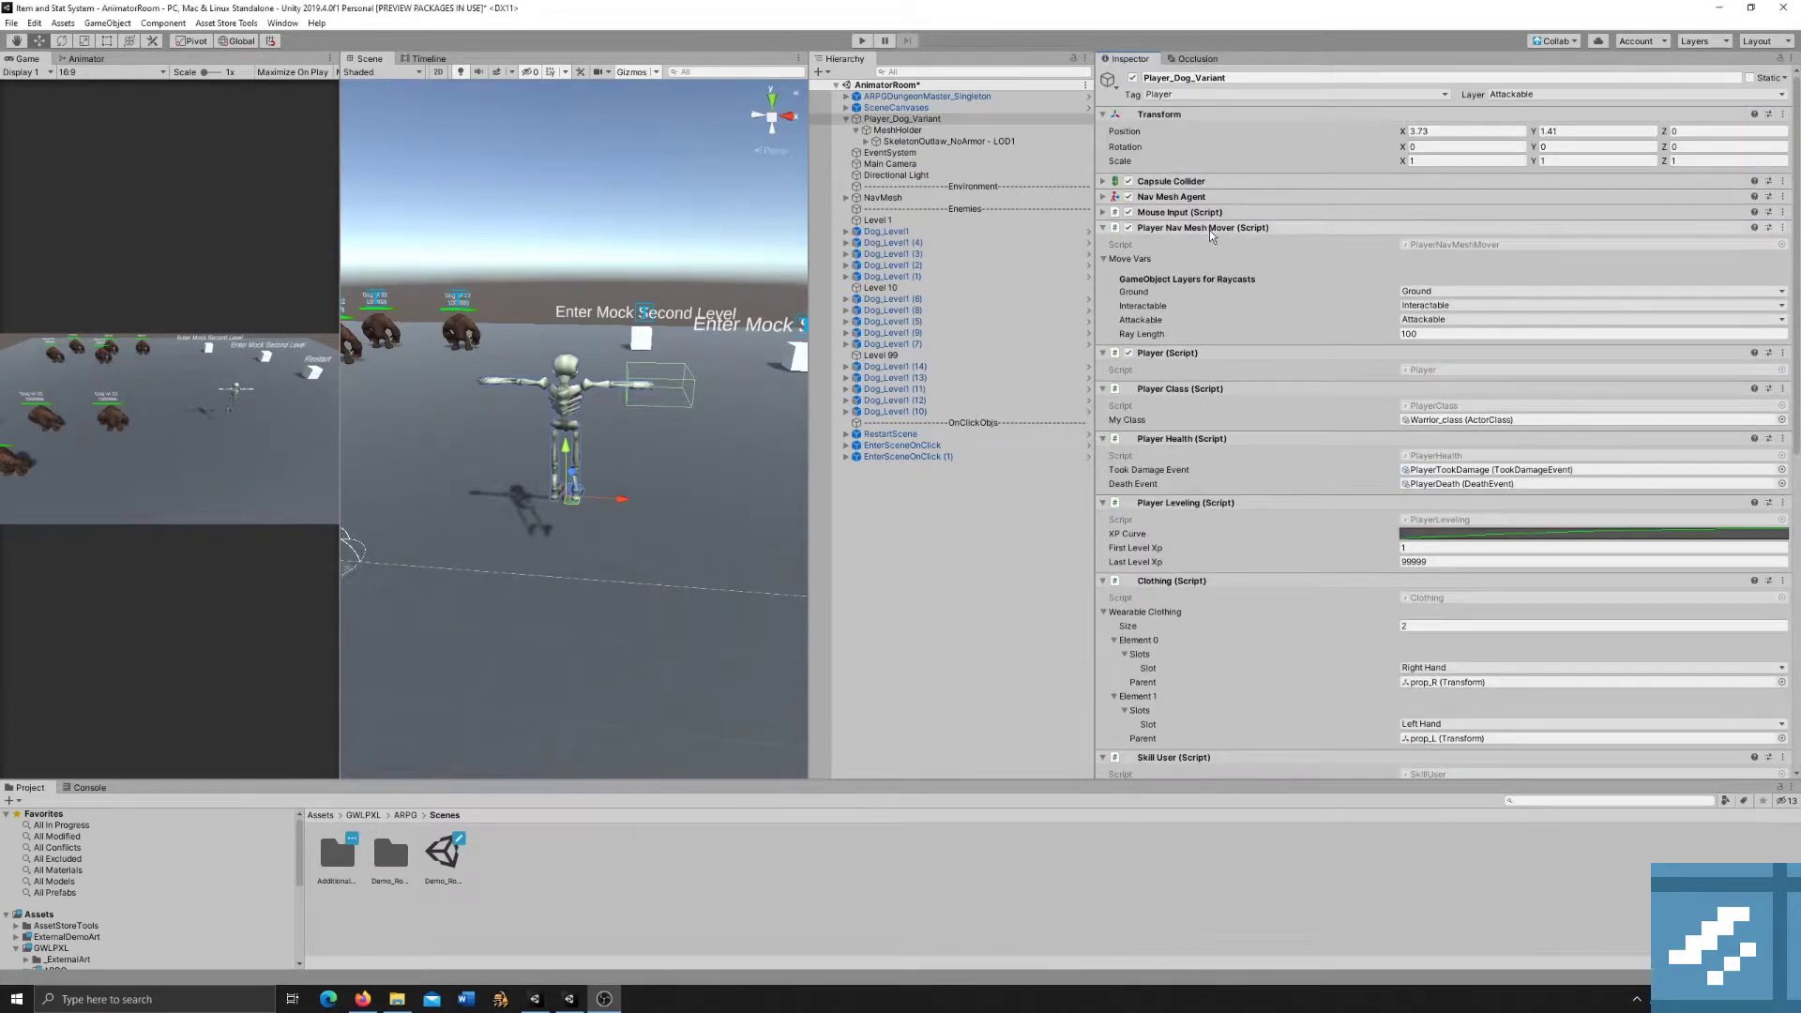
click(1210, 228)
click(1190, 243)
click(1192, 259)
click(1198, 275)
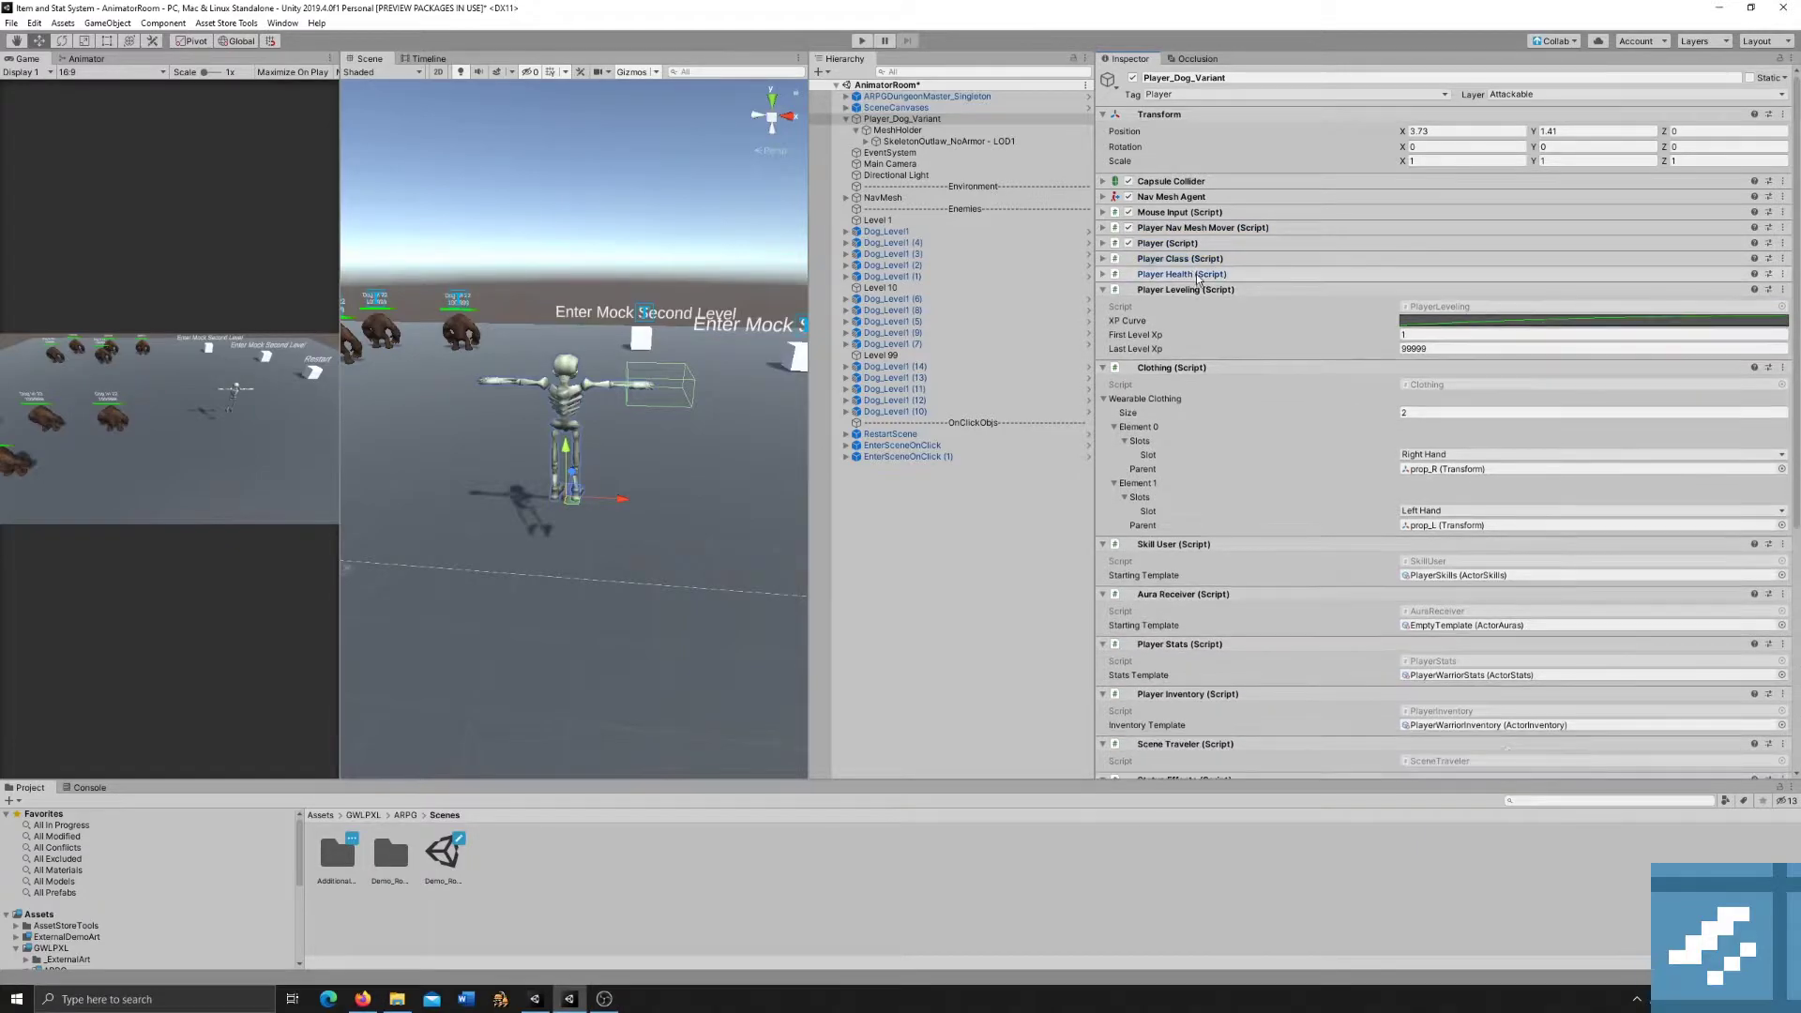
click(1189, 289)
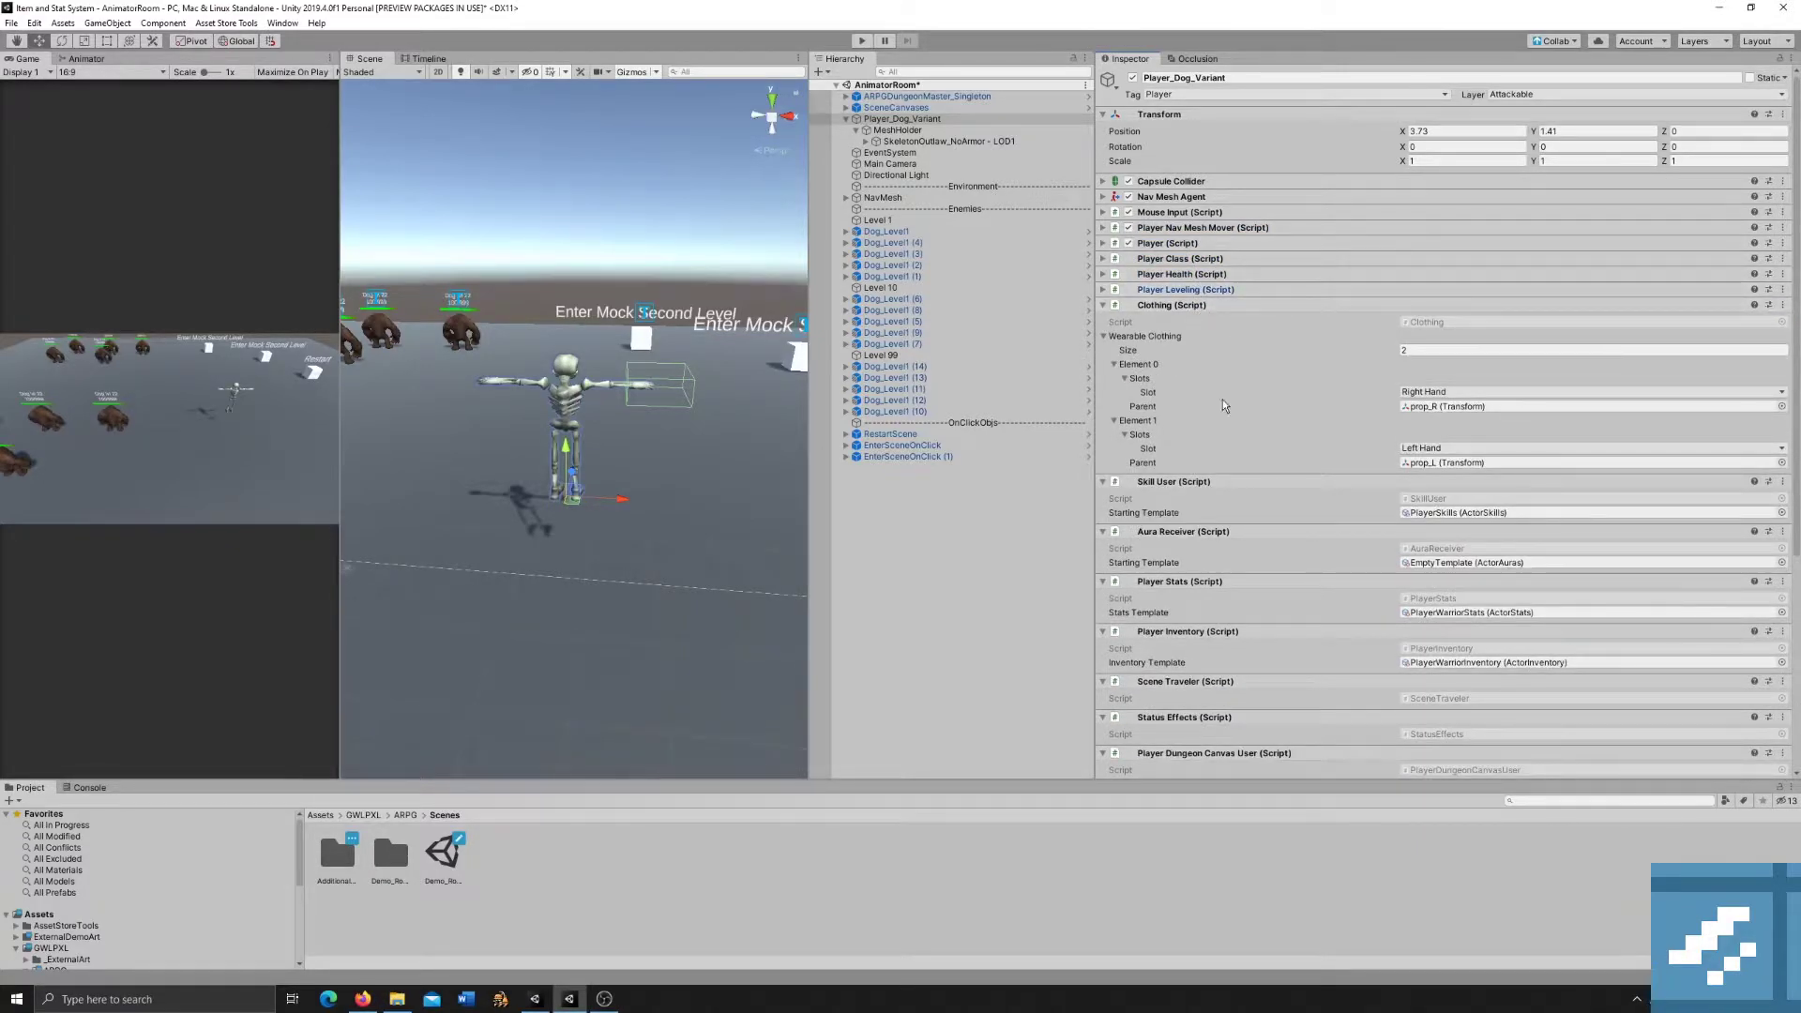
Collapse the player's script components from Skill User through Save Canvas User, leaving Clothing, Melee Combatant, Projectile Combatant and App Quitter expanded.
scroll(1236, 364, down, 3)
click(1177, 356)
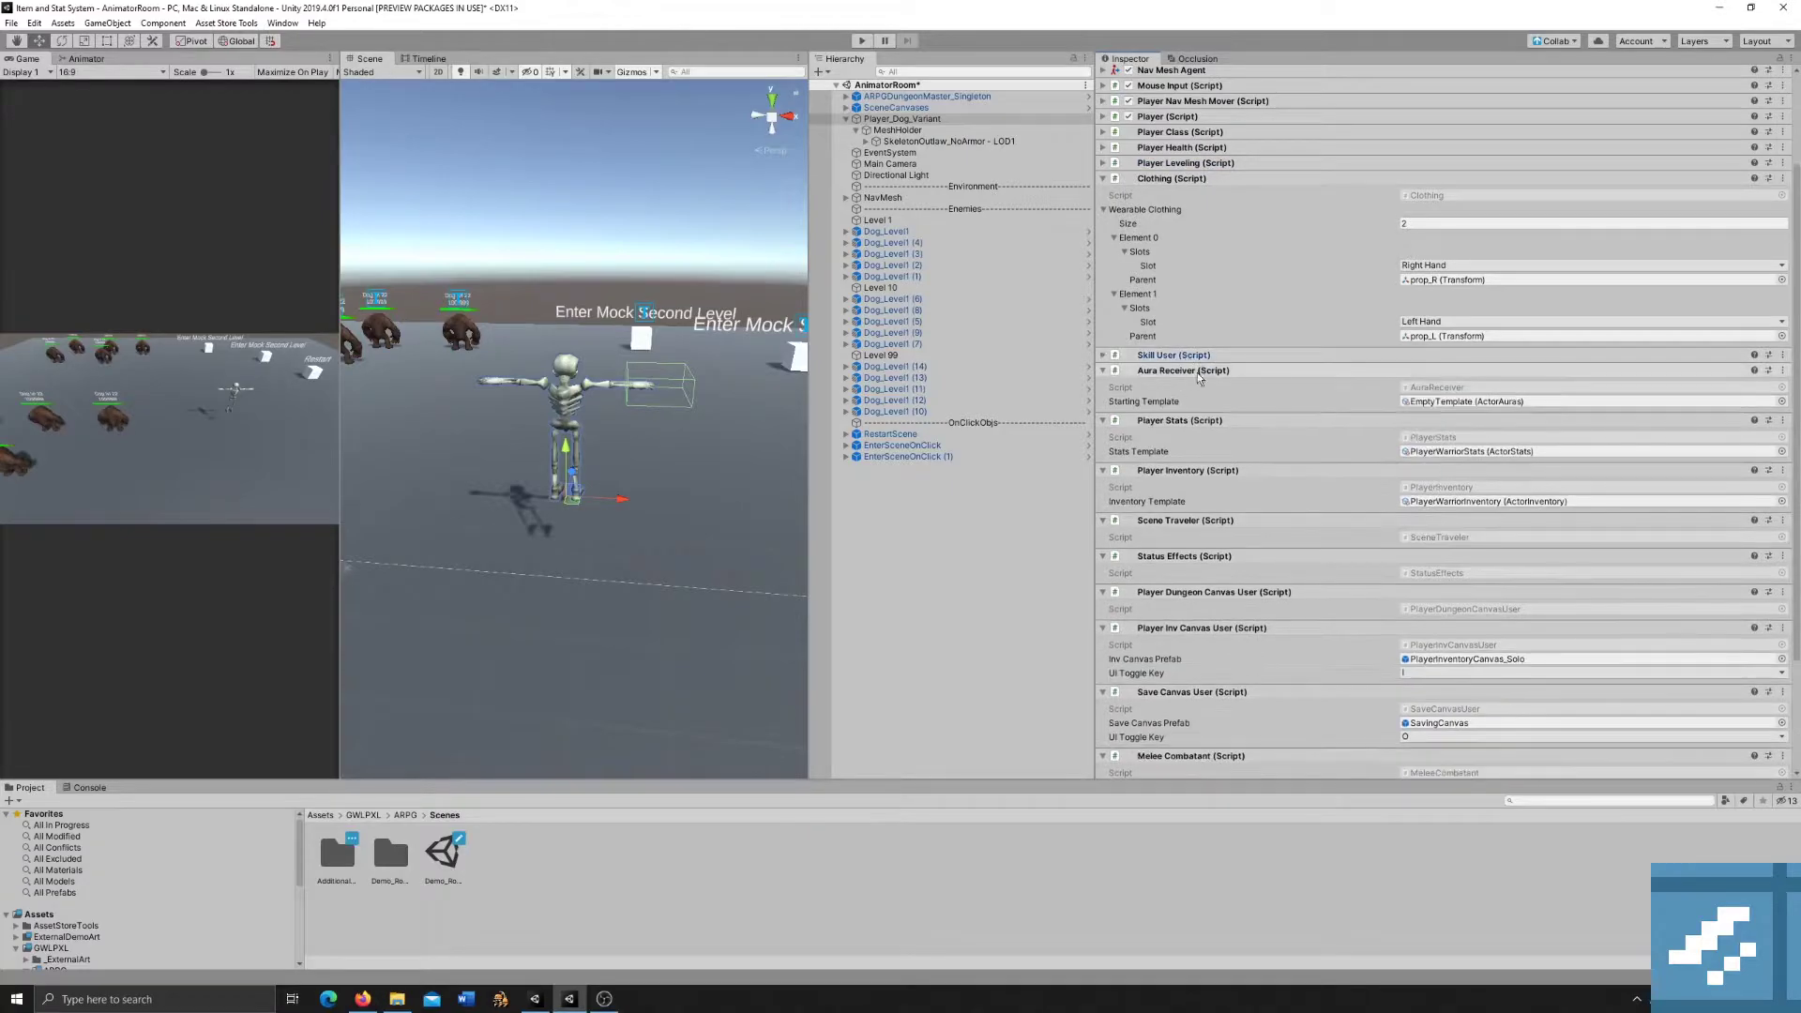
click(1186, 371)
click(1190, 386)
click(1192, 402)
click(1194, 418)
click(1195, 432)
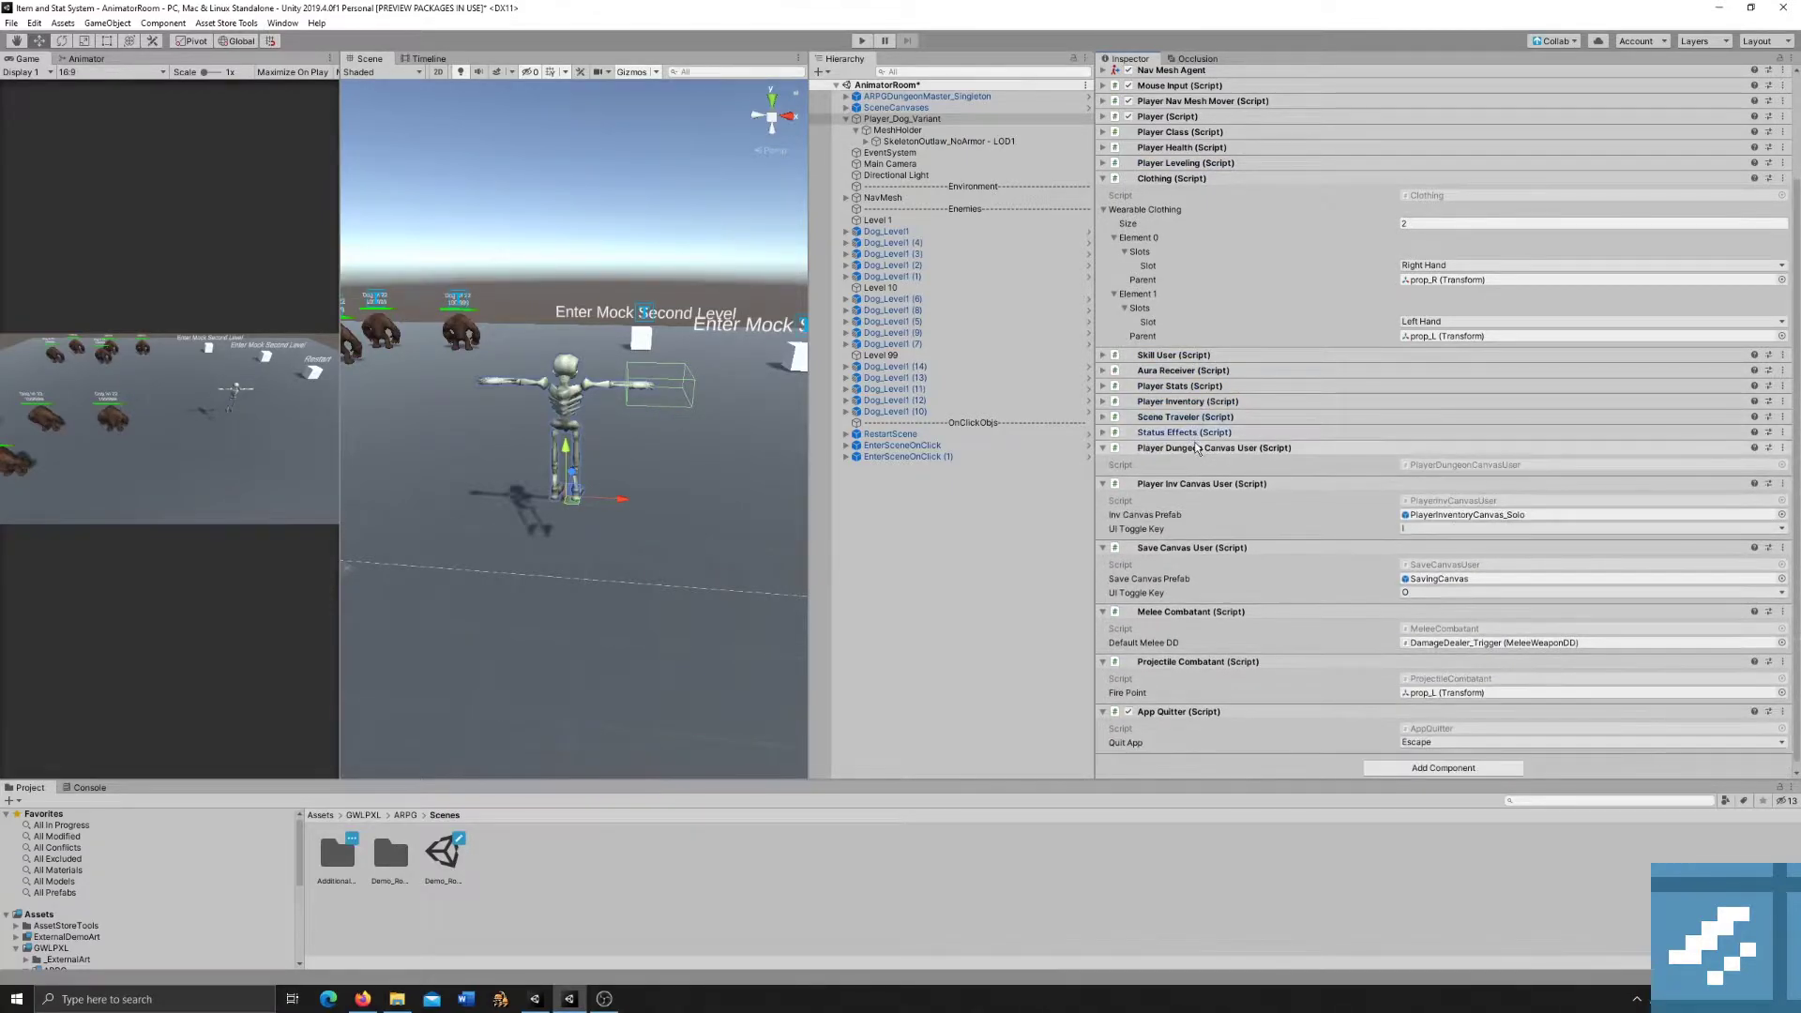
click(1196, 448)
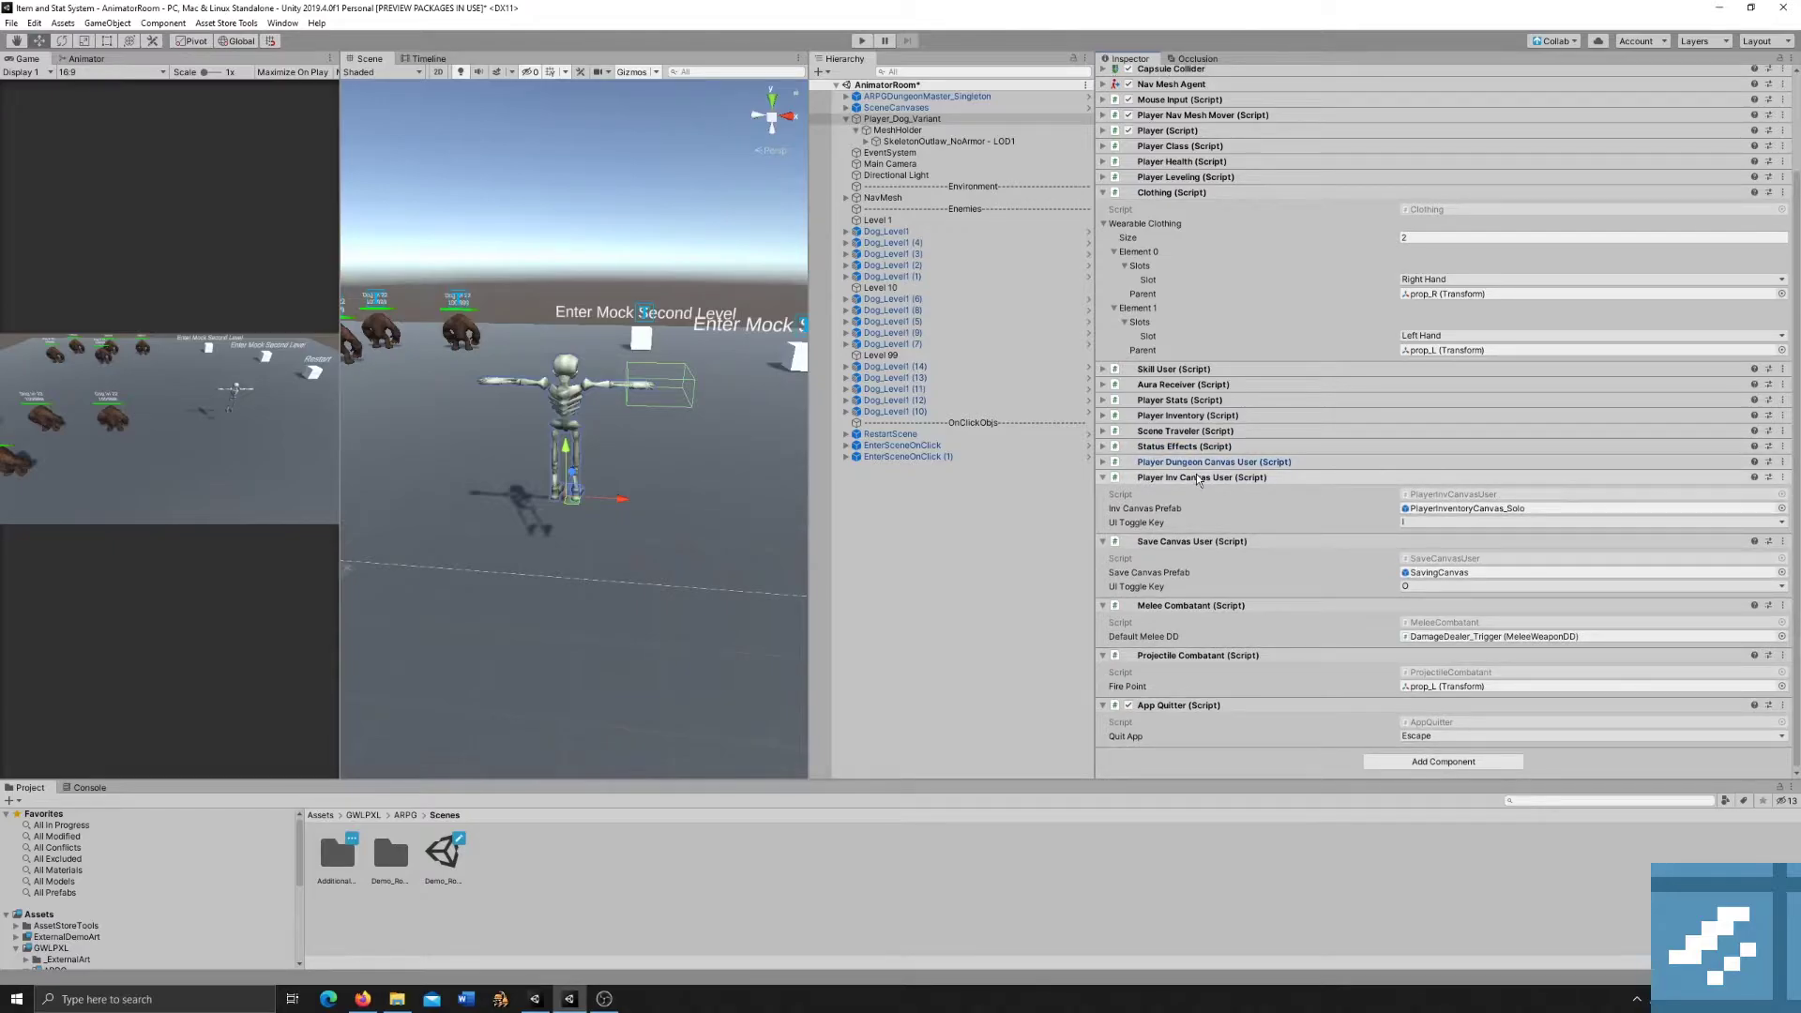
click(1199, 478)
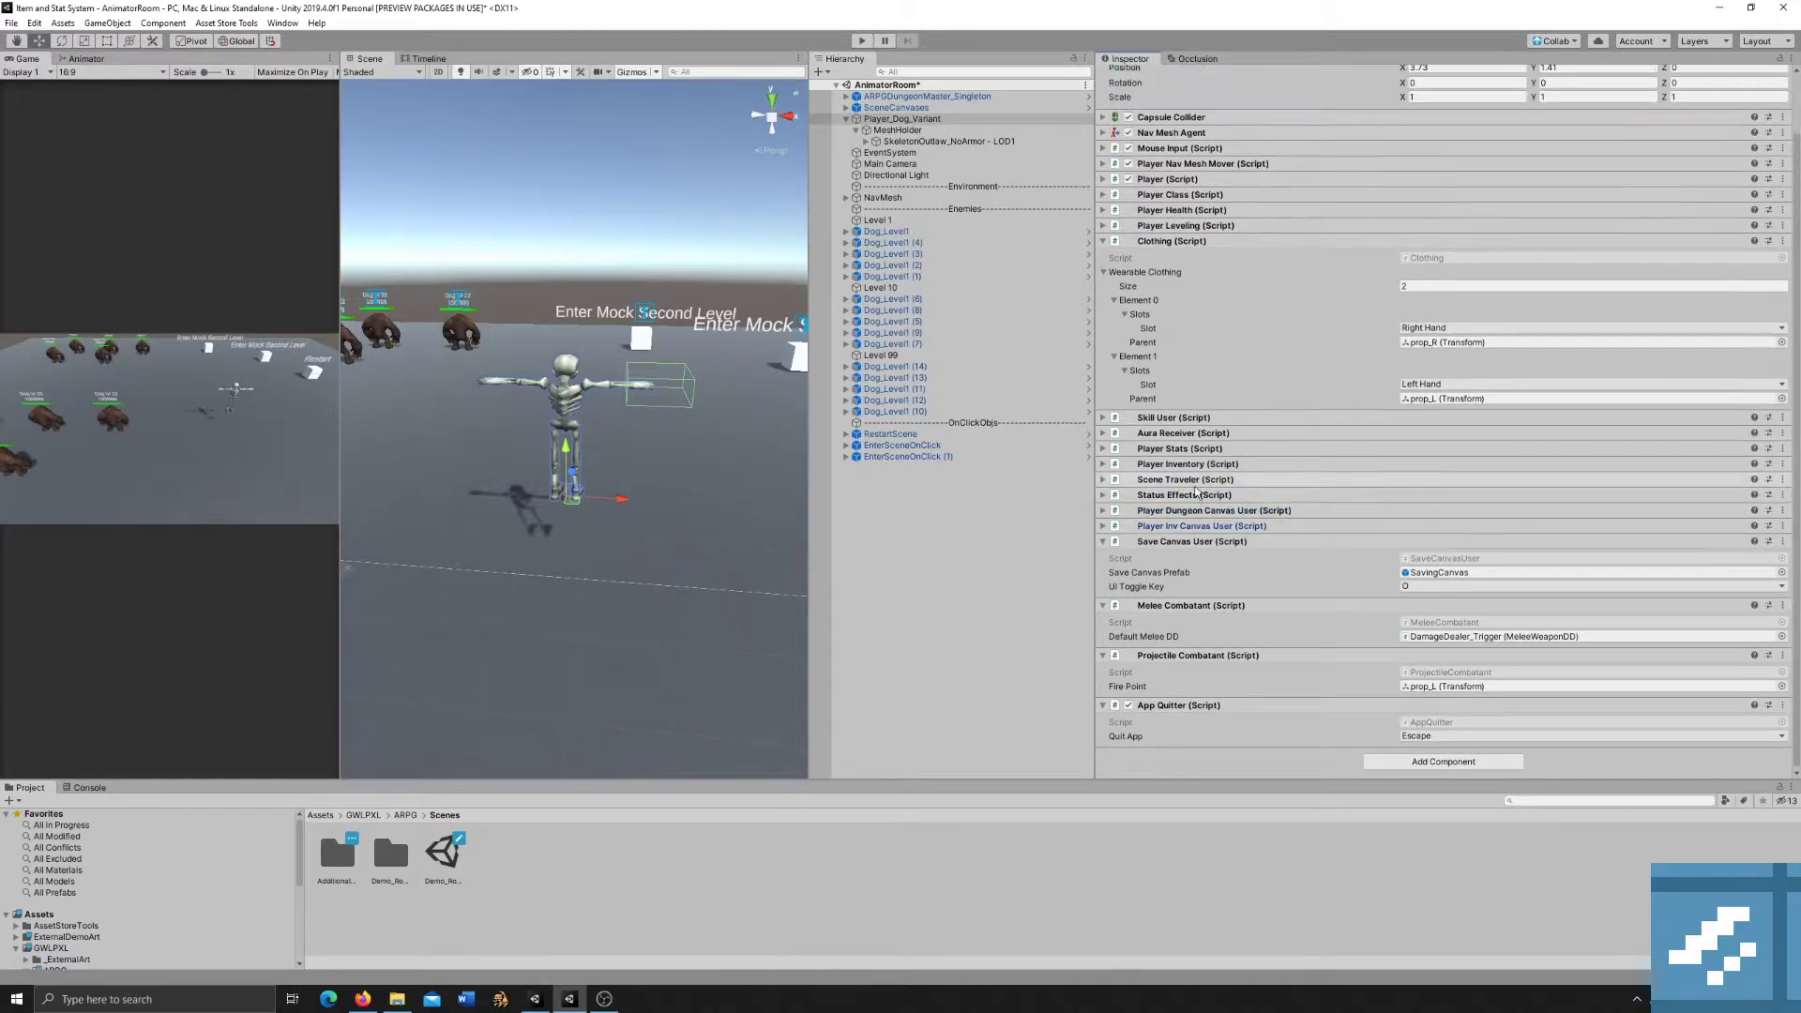
click(1198, 541)
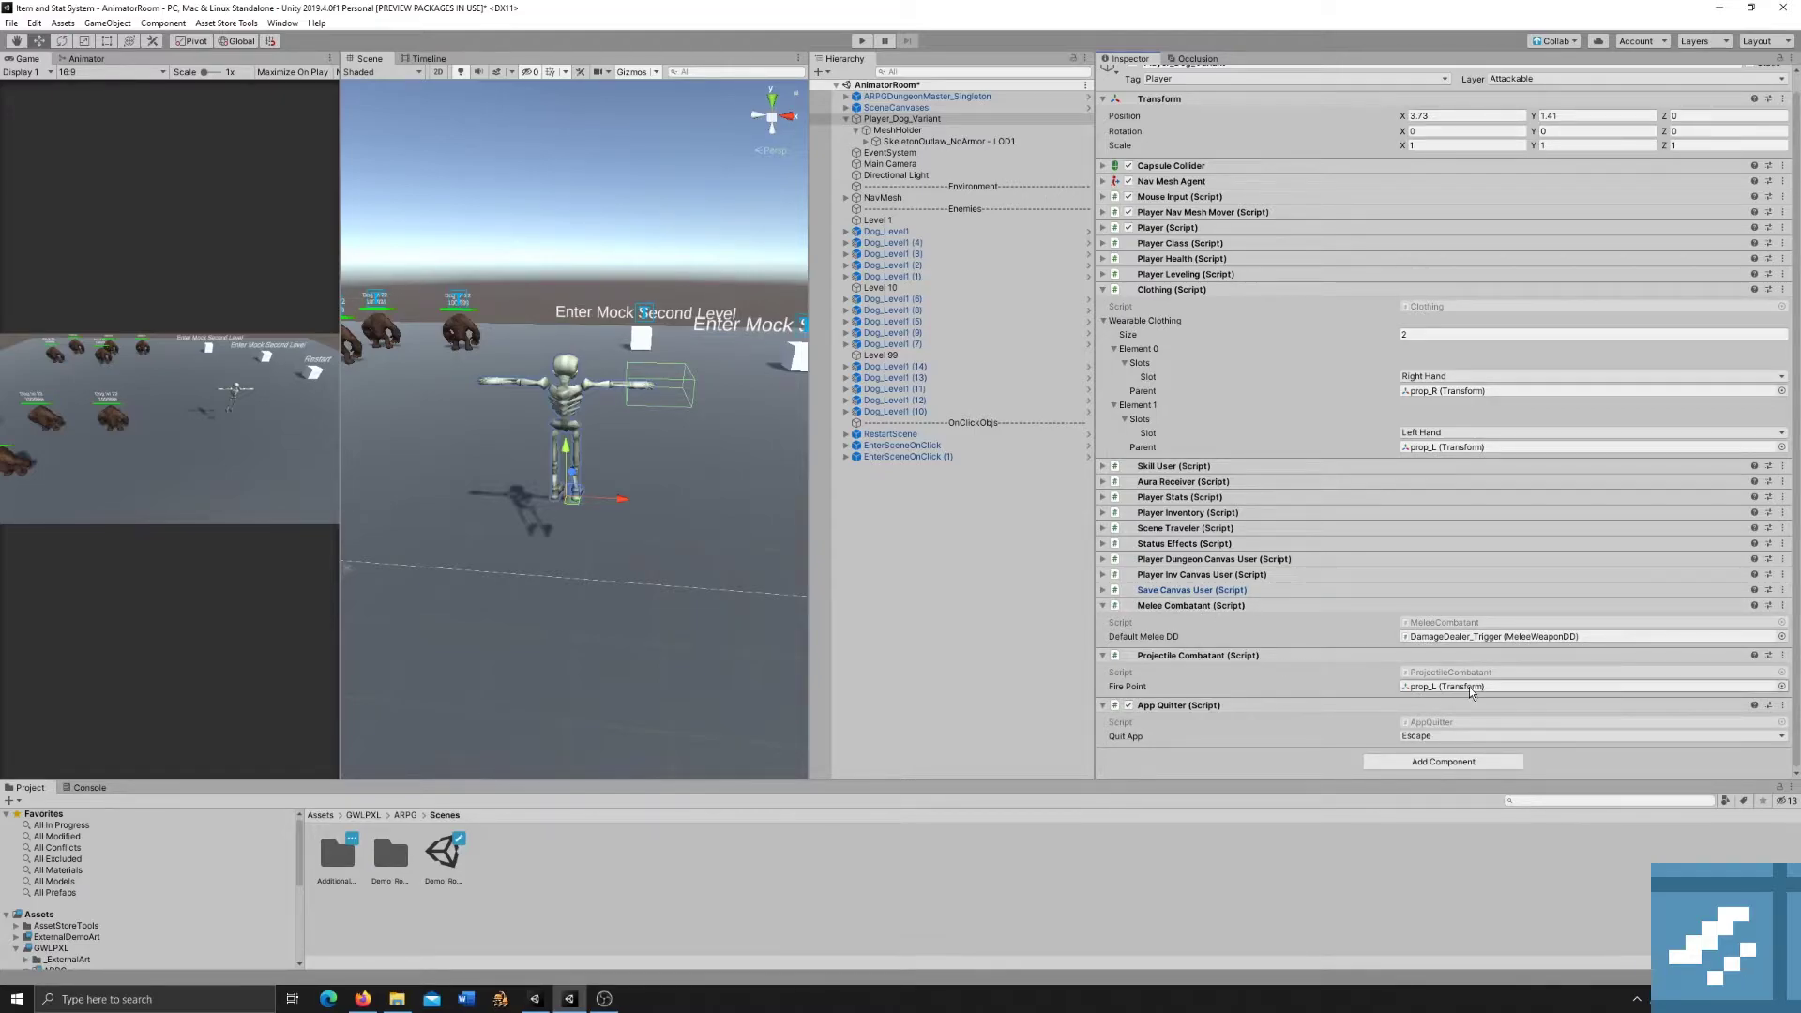
Locate in the hierarchy the objects referenced by the two Clothing parents, Default Melee DD and the Projectile Combatant's Fire Point.
click(1459, 392)
click(1449, 447)
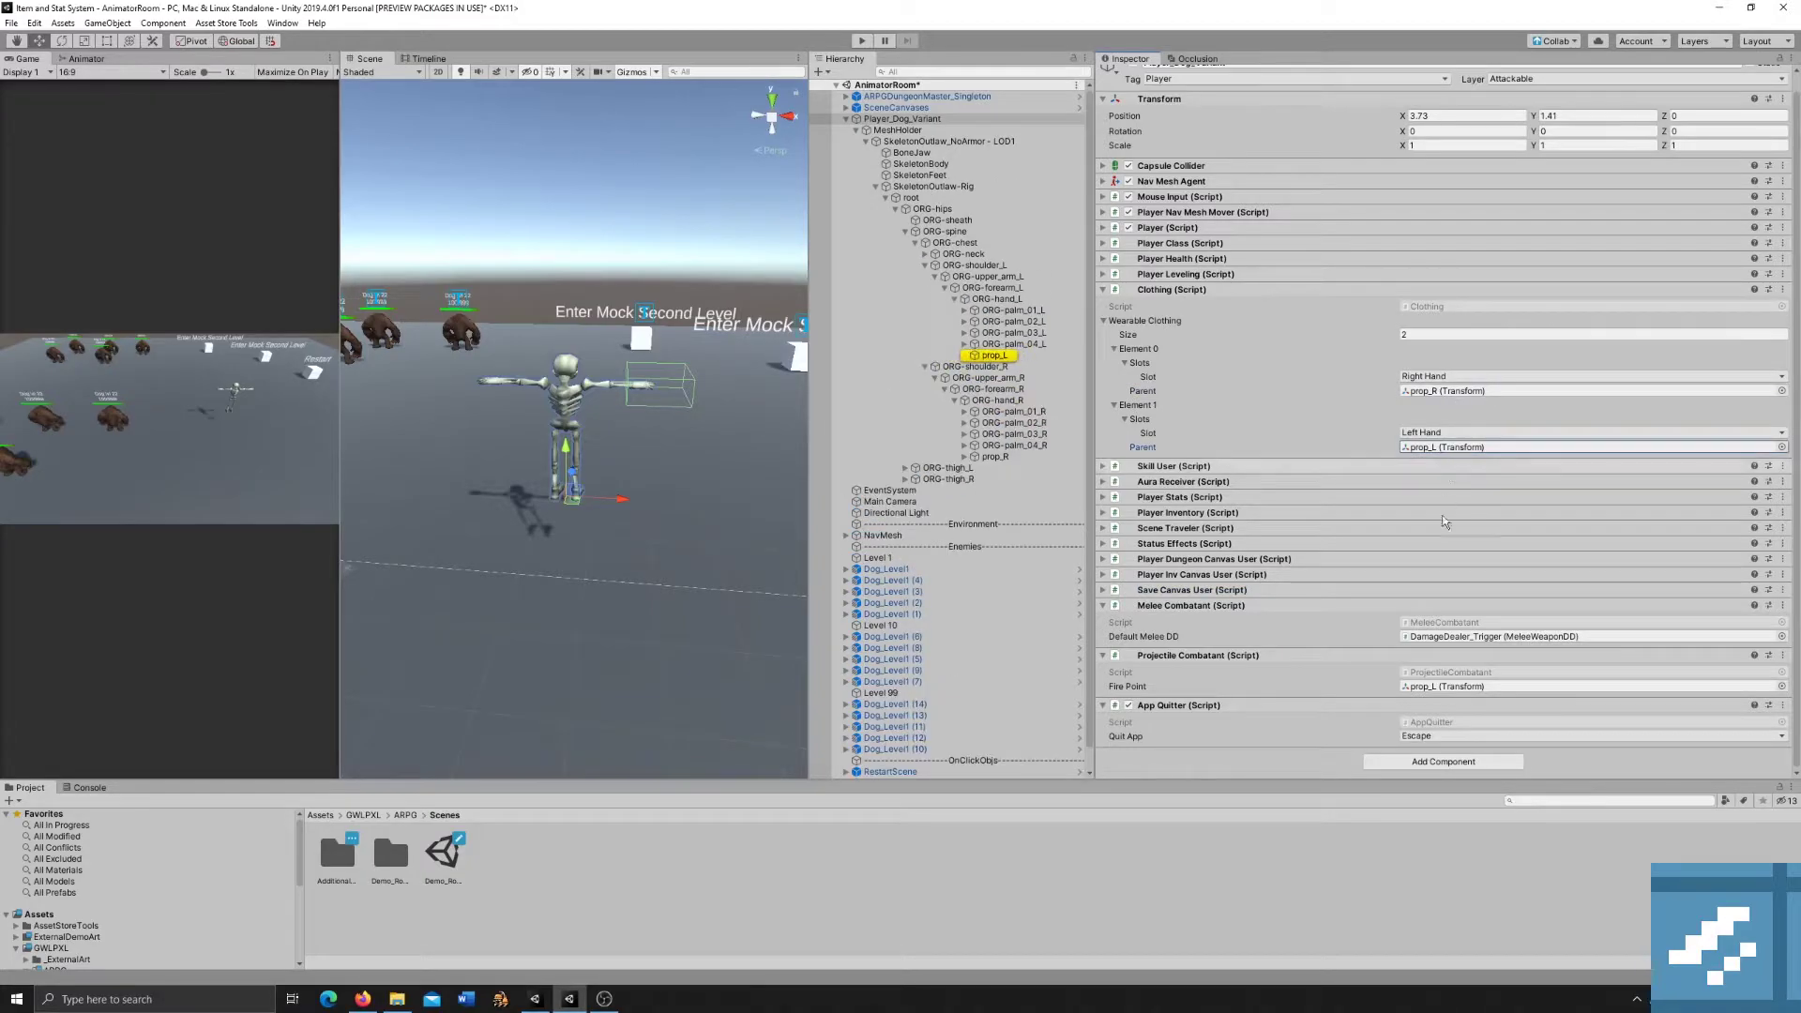
click(1465, 637)
click(1450, 685)
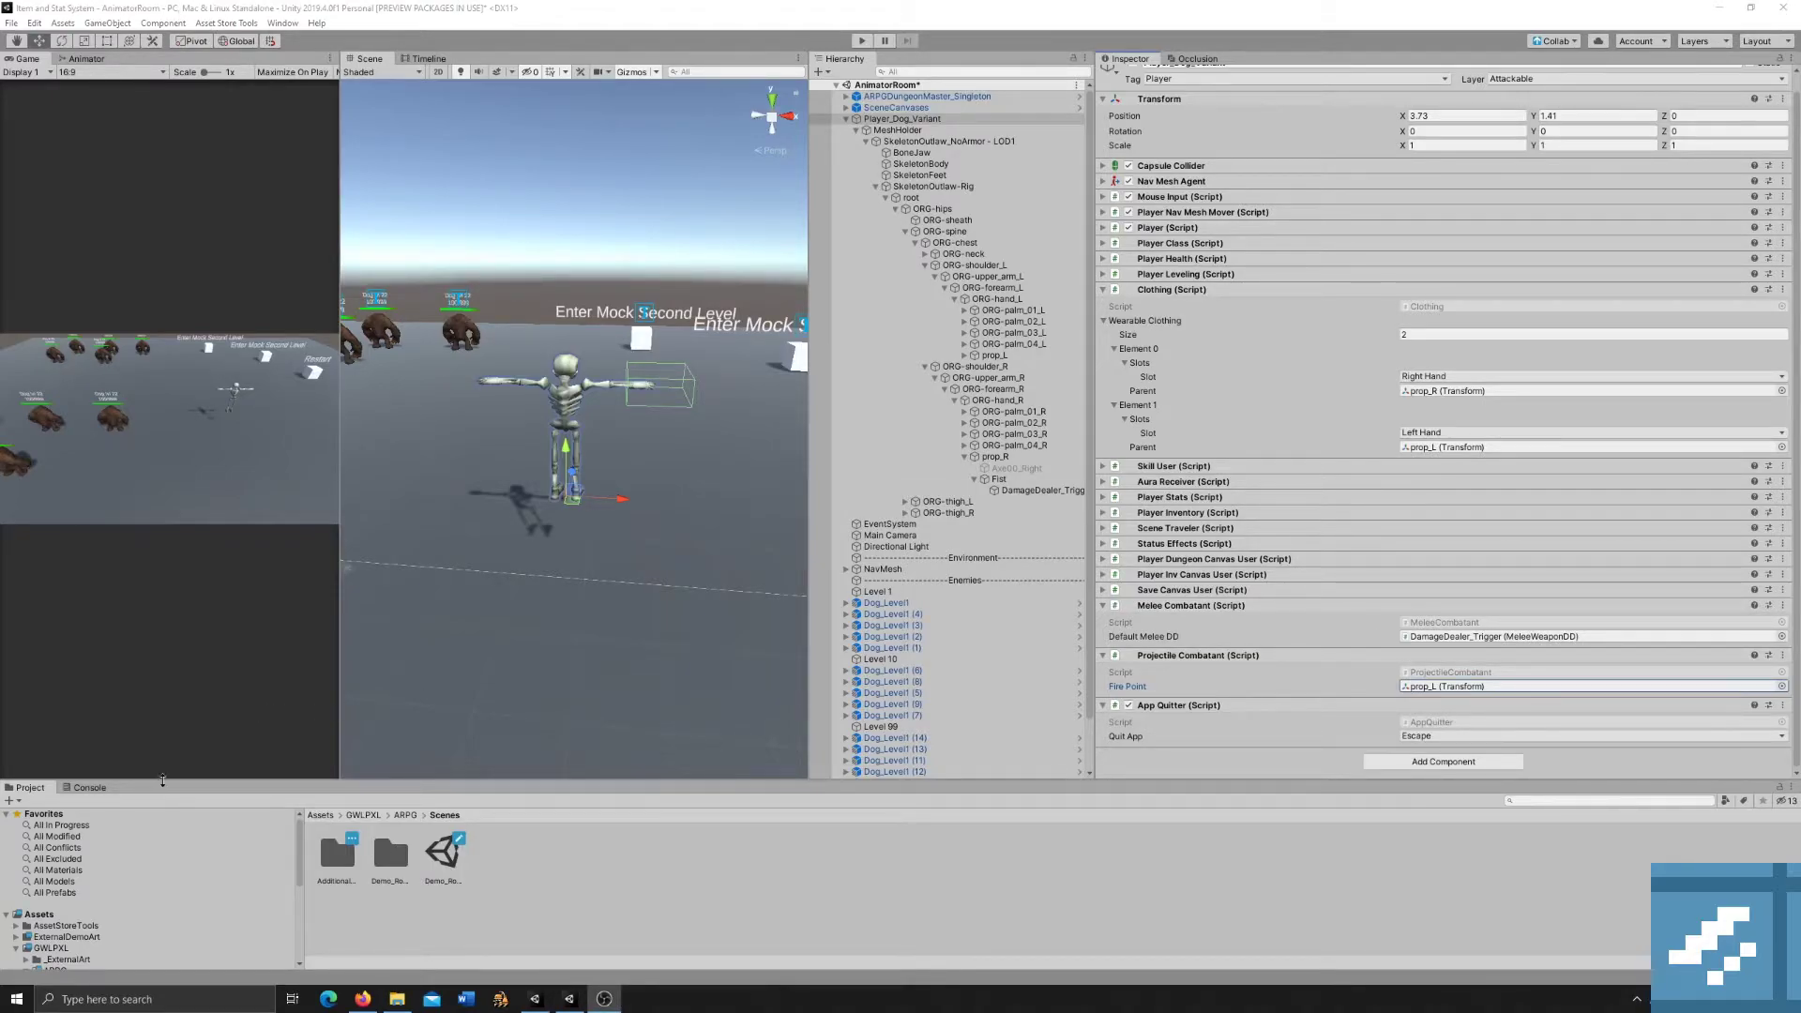
Place the vanguard_t_choonyung model from the ExternalDemoArt/vanguard folder in the scene beside the skeleton player.
click(92, 937)
click(16, 937)
click(38, 949)
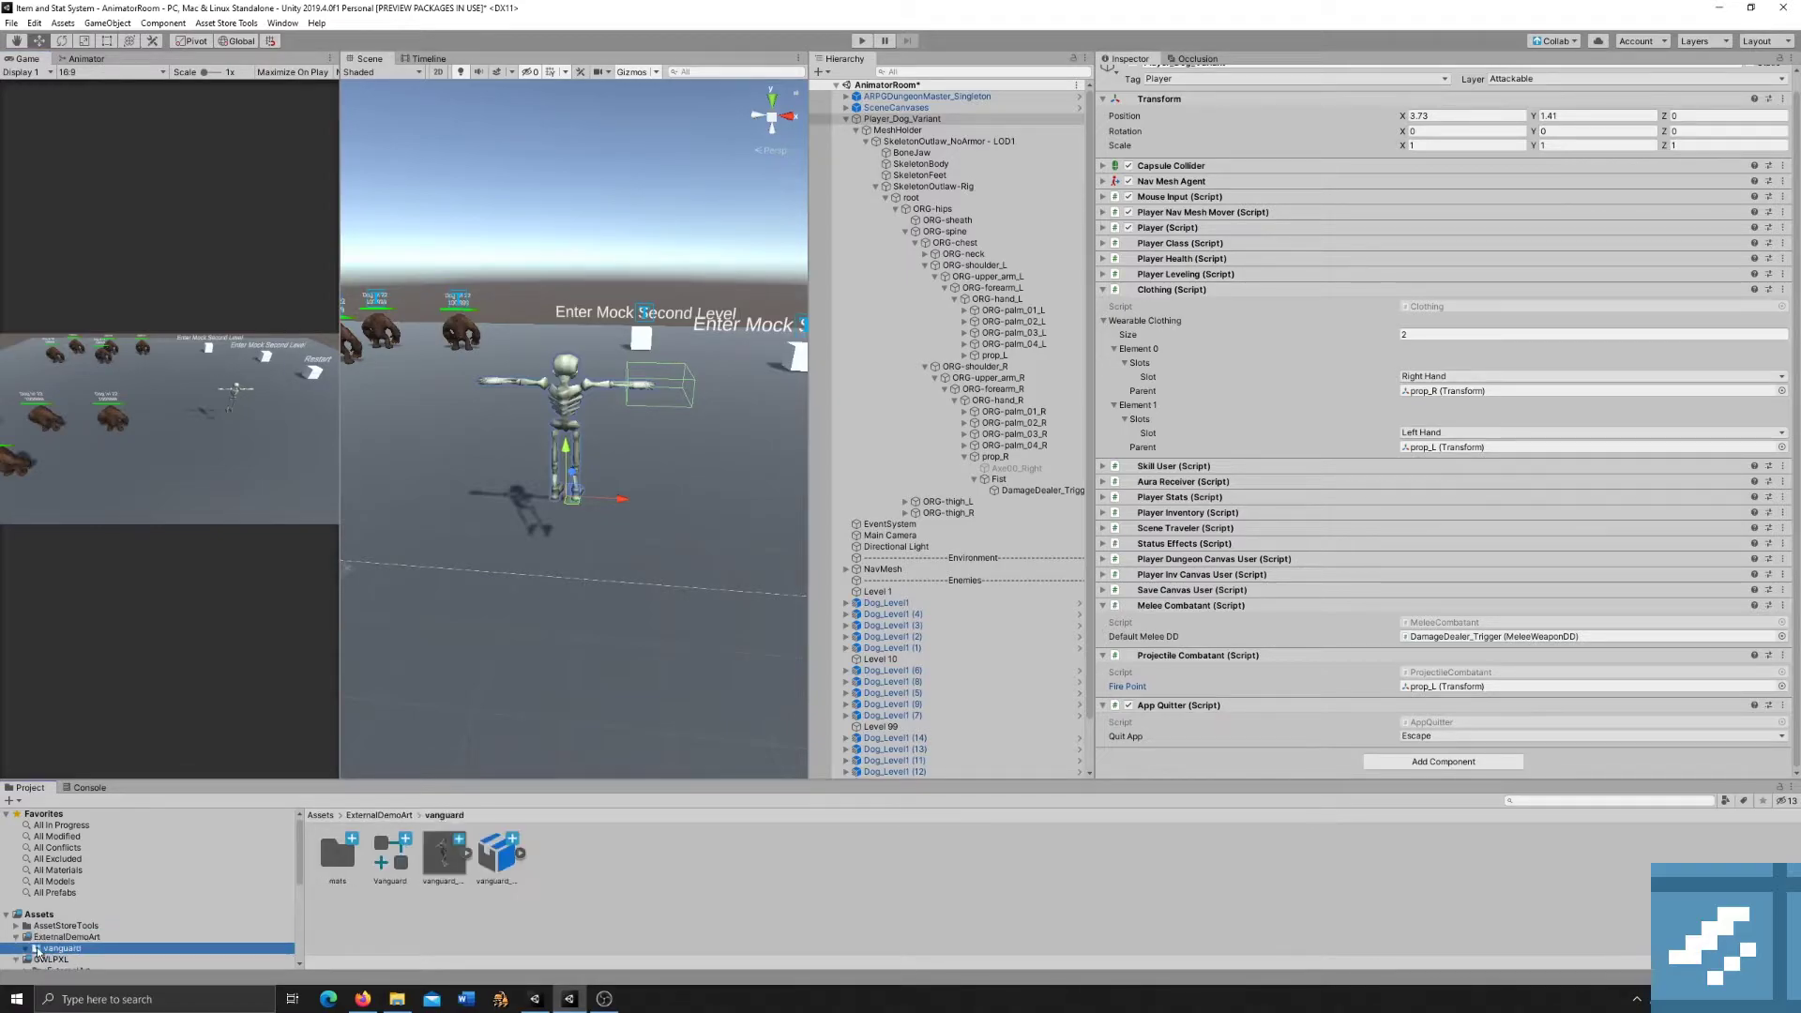
drag(445, 862, 695, 522)
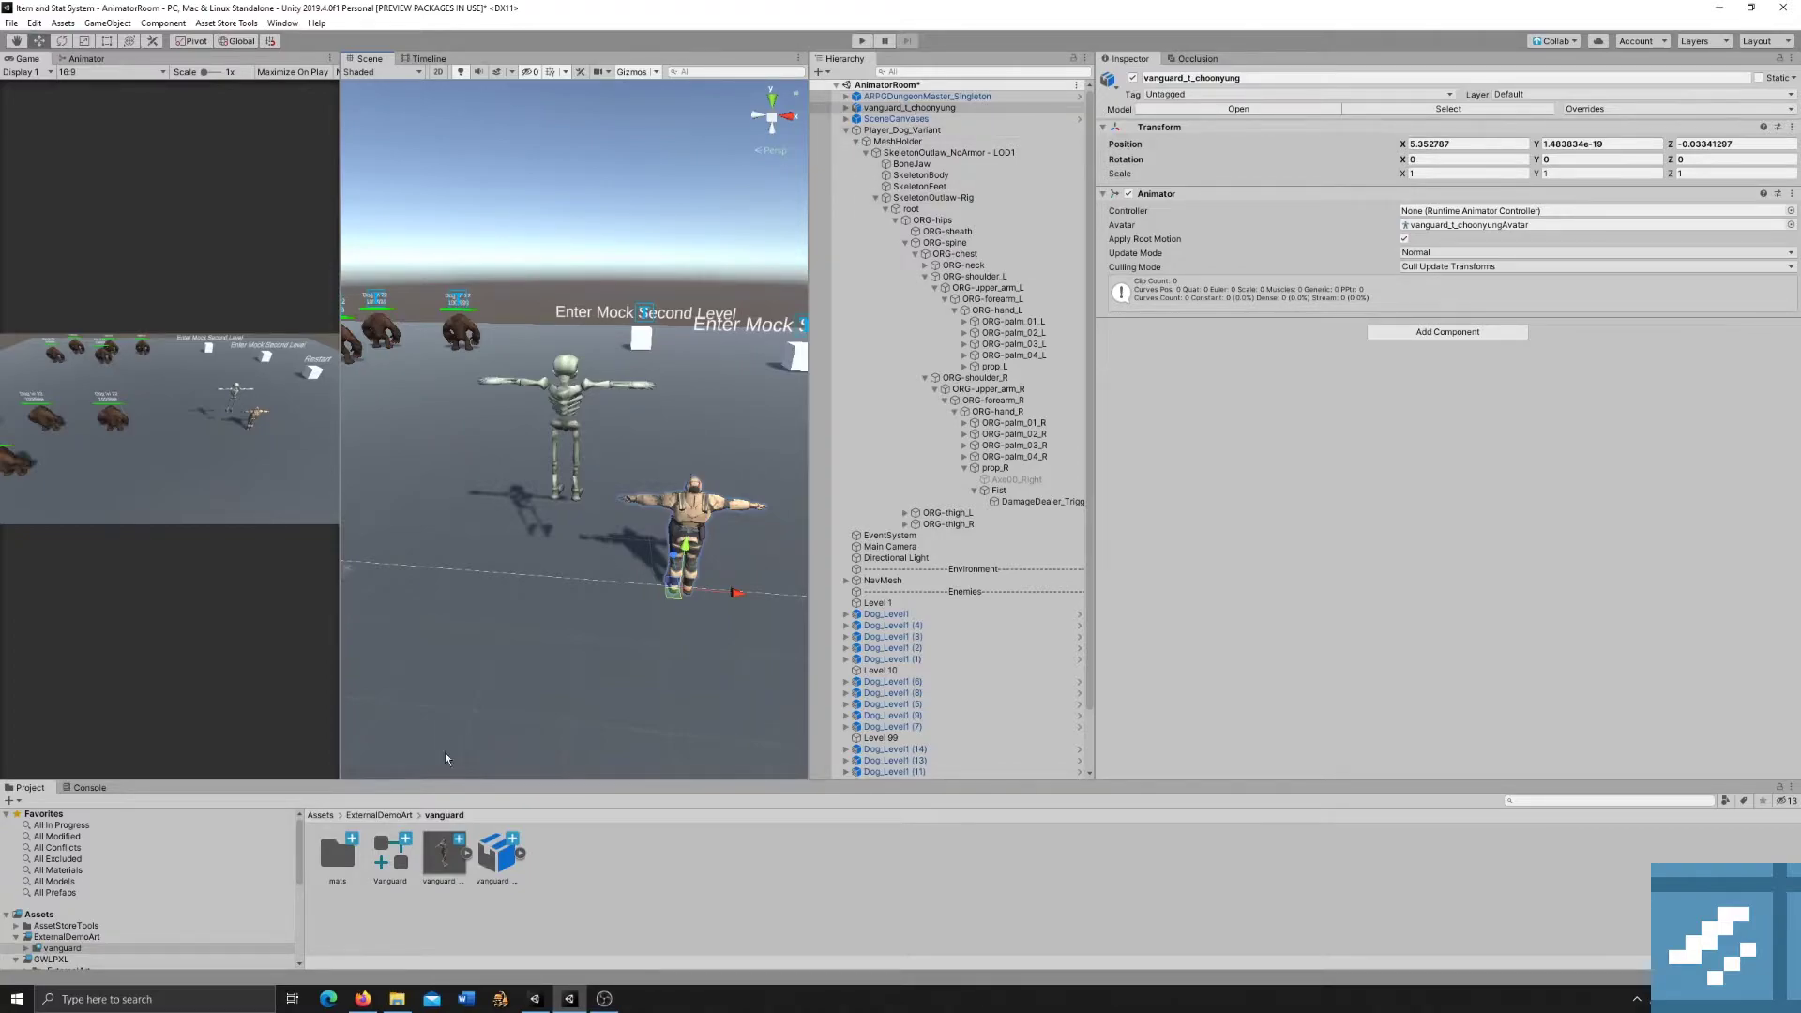
middle_drag(707, 551, 620, 442)
scroll(647, 427, up, 7)
scroll(647, 427, down, 6)
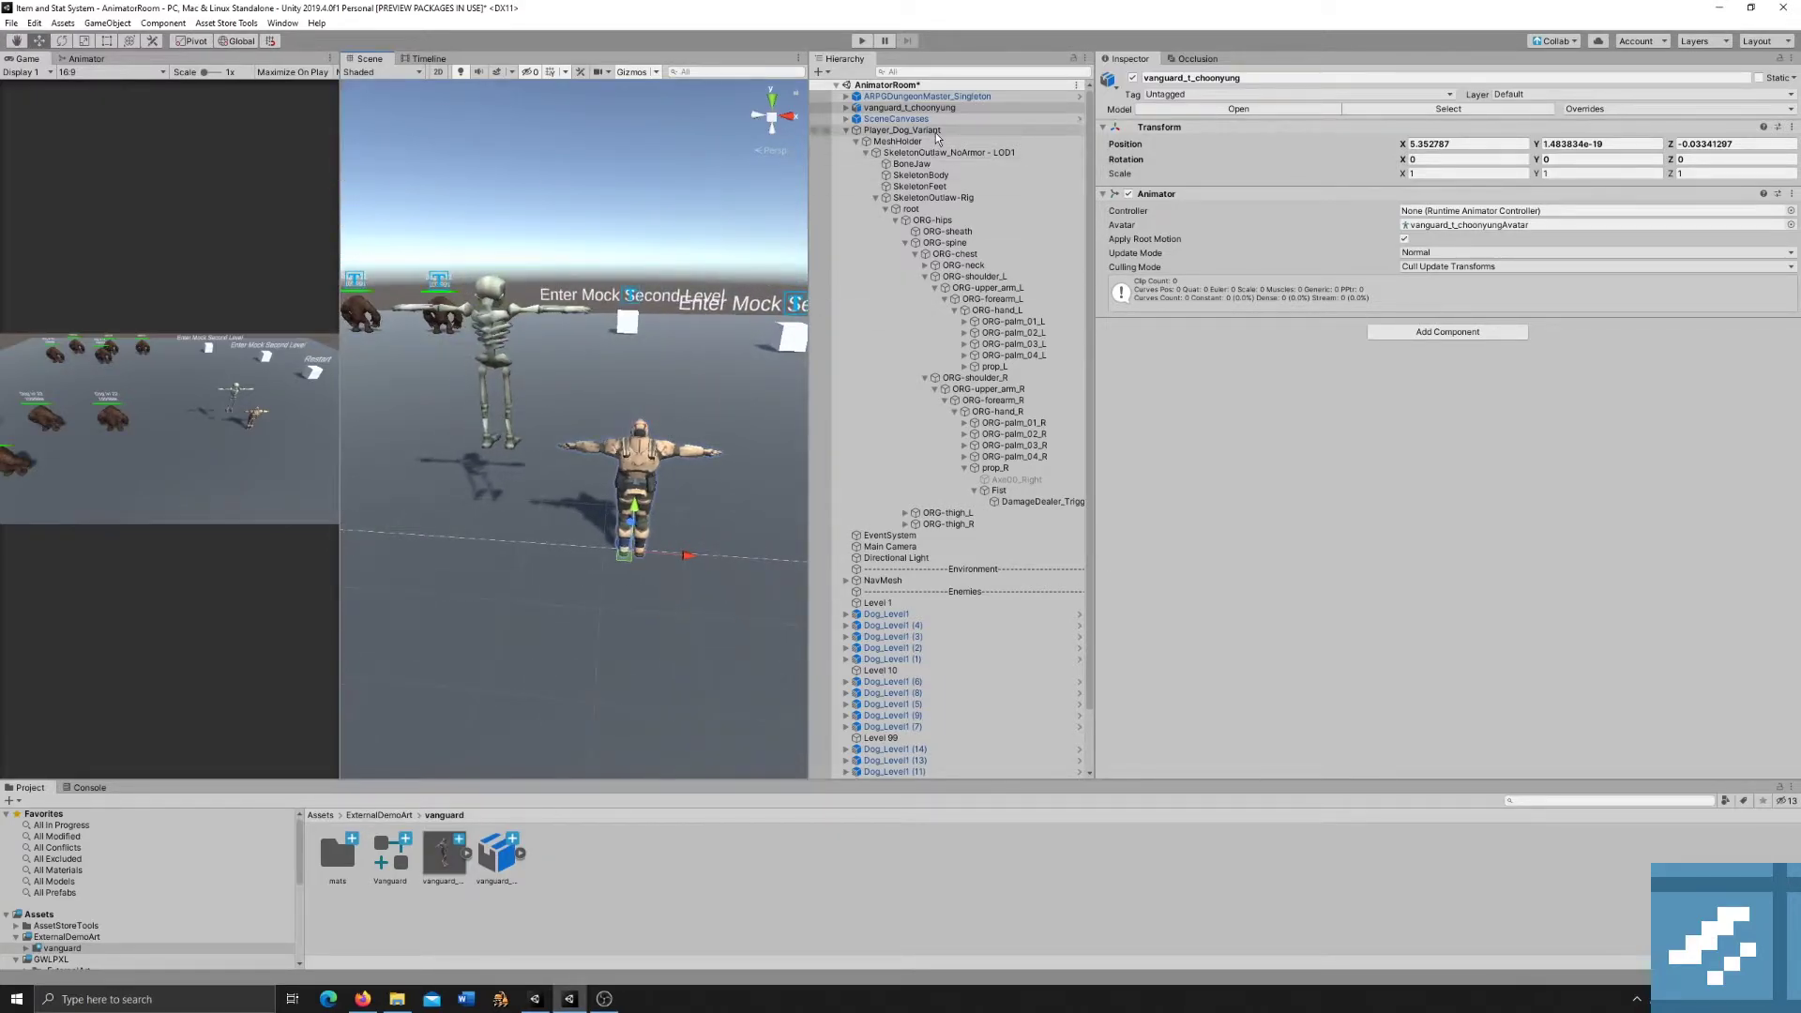
Examine the Animator and Player Animations components on SkeletonOutlaw_NoArmor - LOD1, and collapse its bone hierarchy.
click(928, 130)
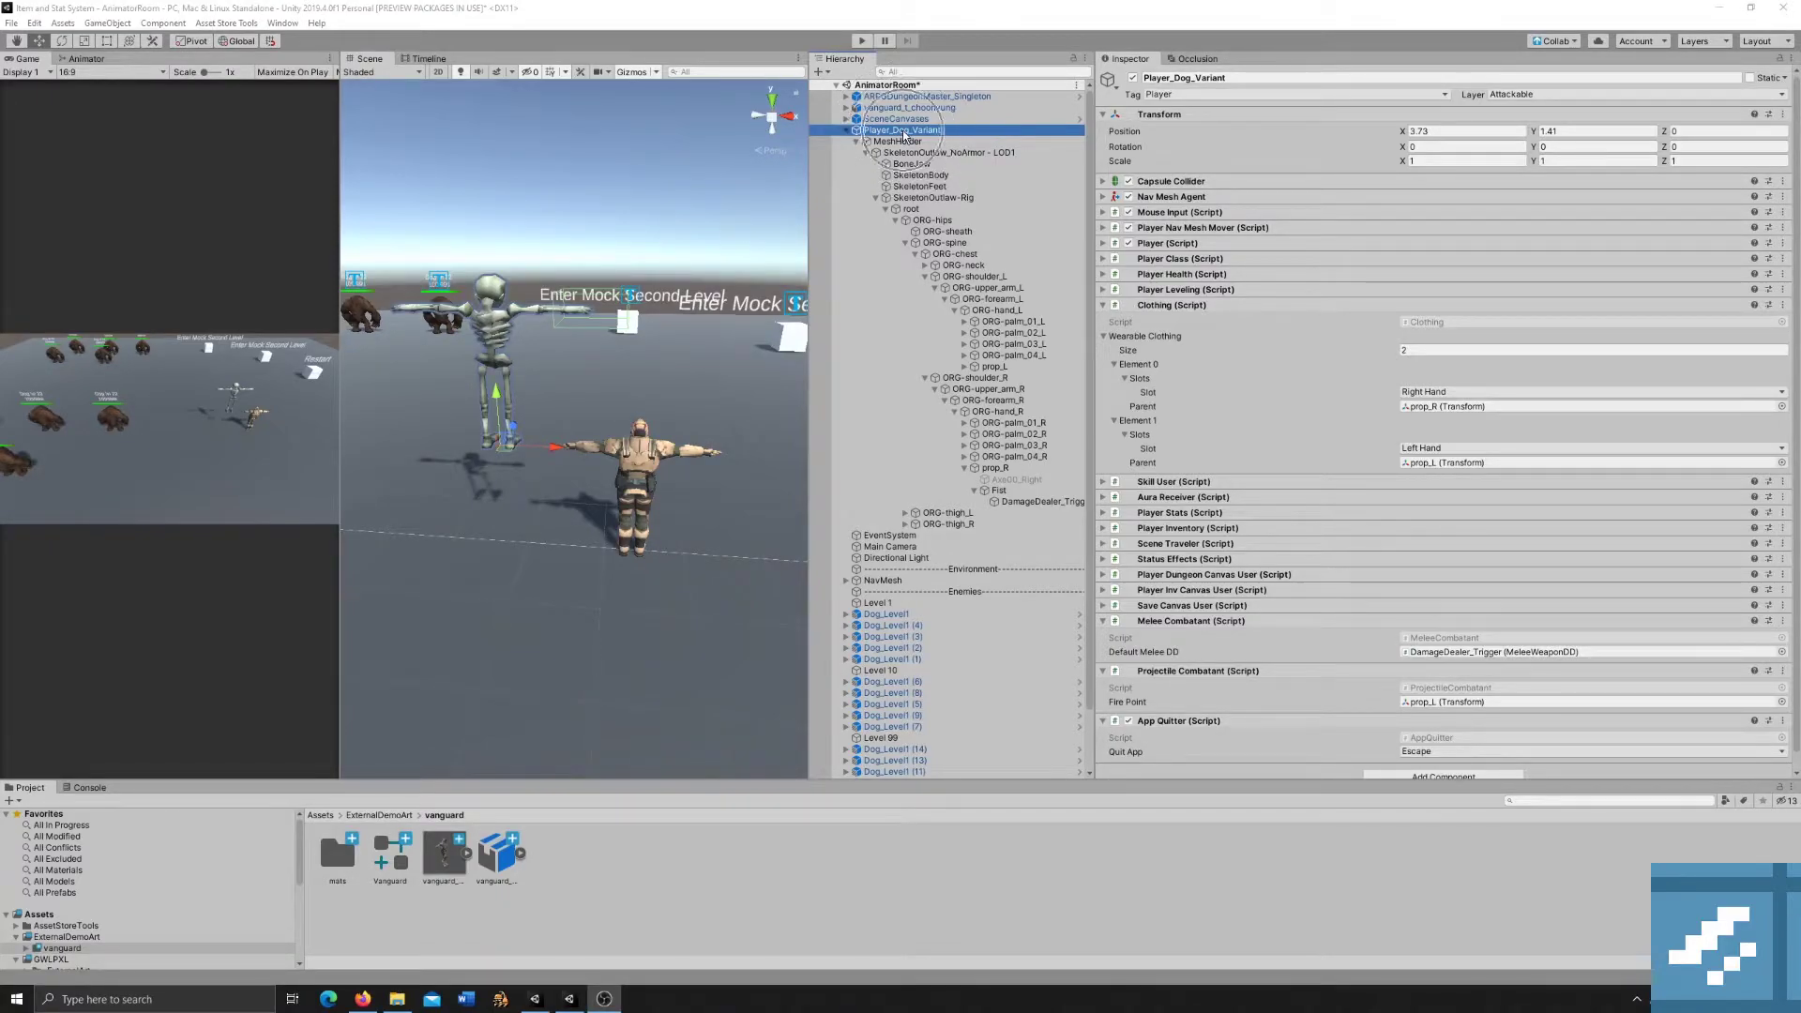
click(960, 154)
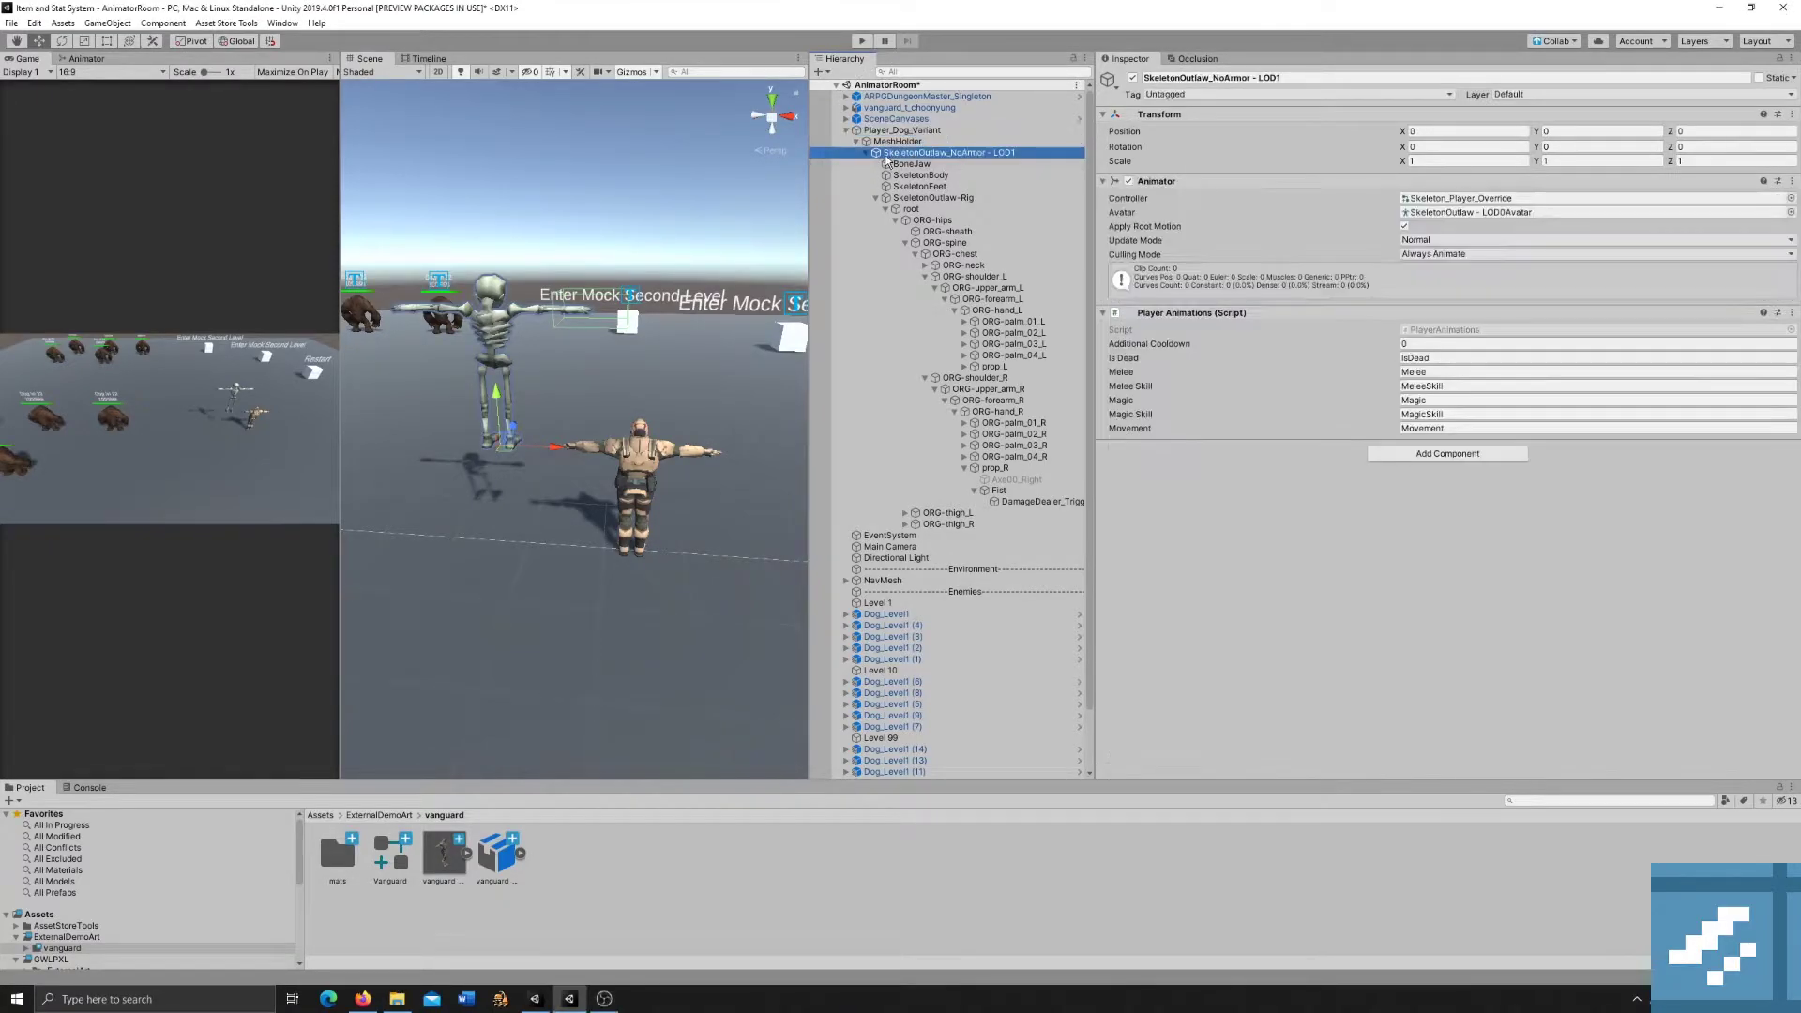
click(866, 153)
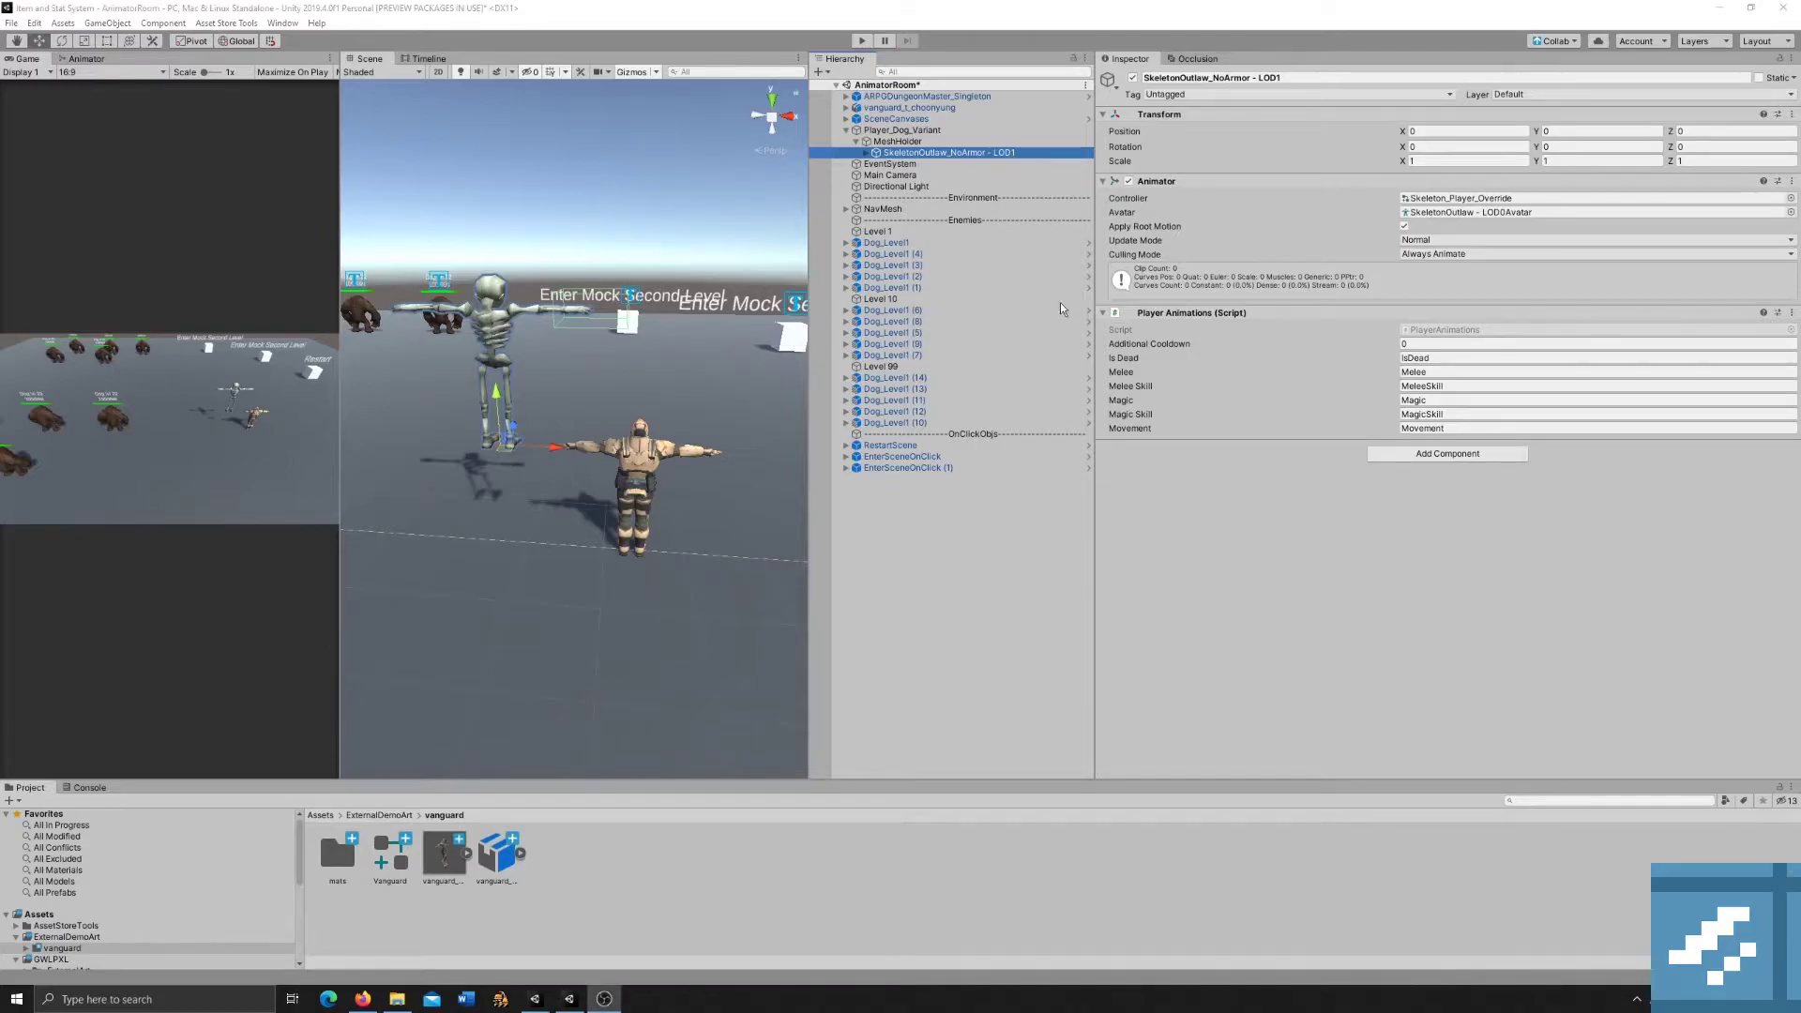
Delete the SkeletonOutlaw_NoArmor - LOD1 mesh from the player's MeshHolder.
click(913, 151)
click(914, 143)
click(920, 153)
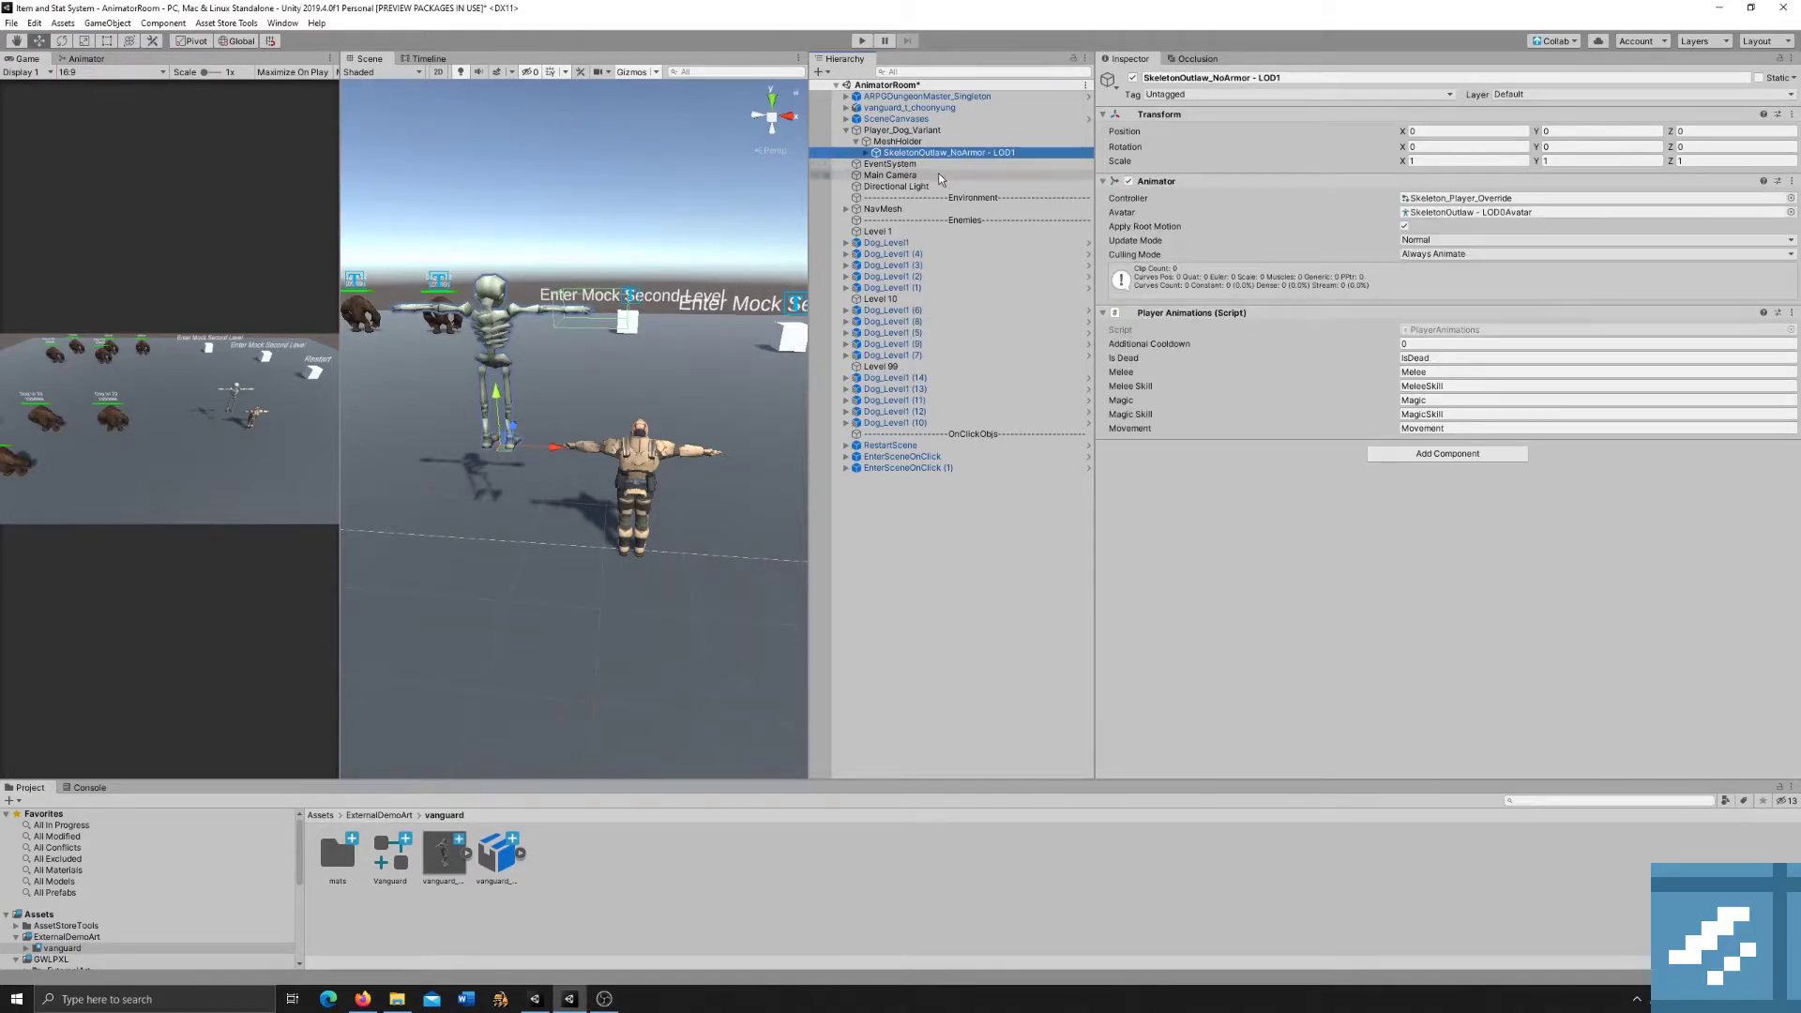
key(Delete)
Check the transform and weapon references in the Clothing, Melee Combatant and Projectile Combatant components of Player_Dog_Variant.
click(957, 130)
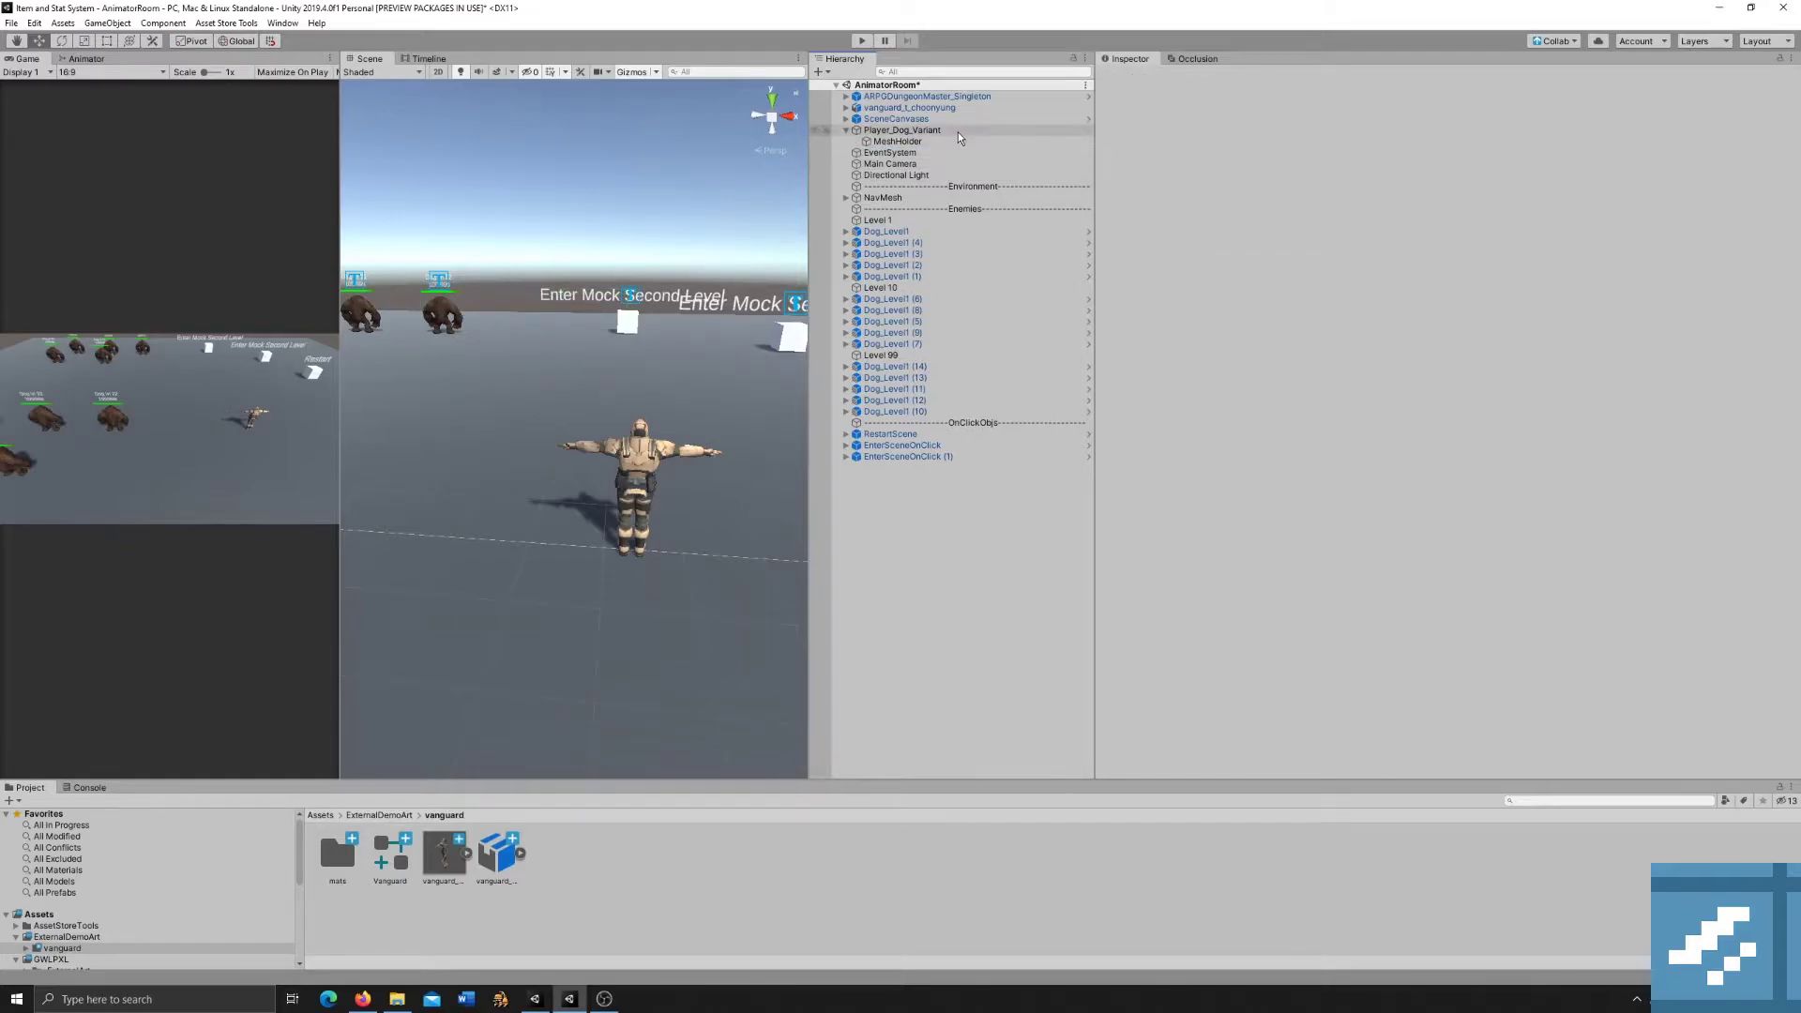
scroll(1392, 403, down, 1)
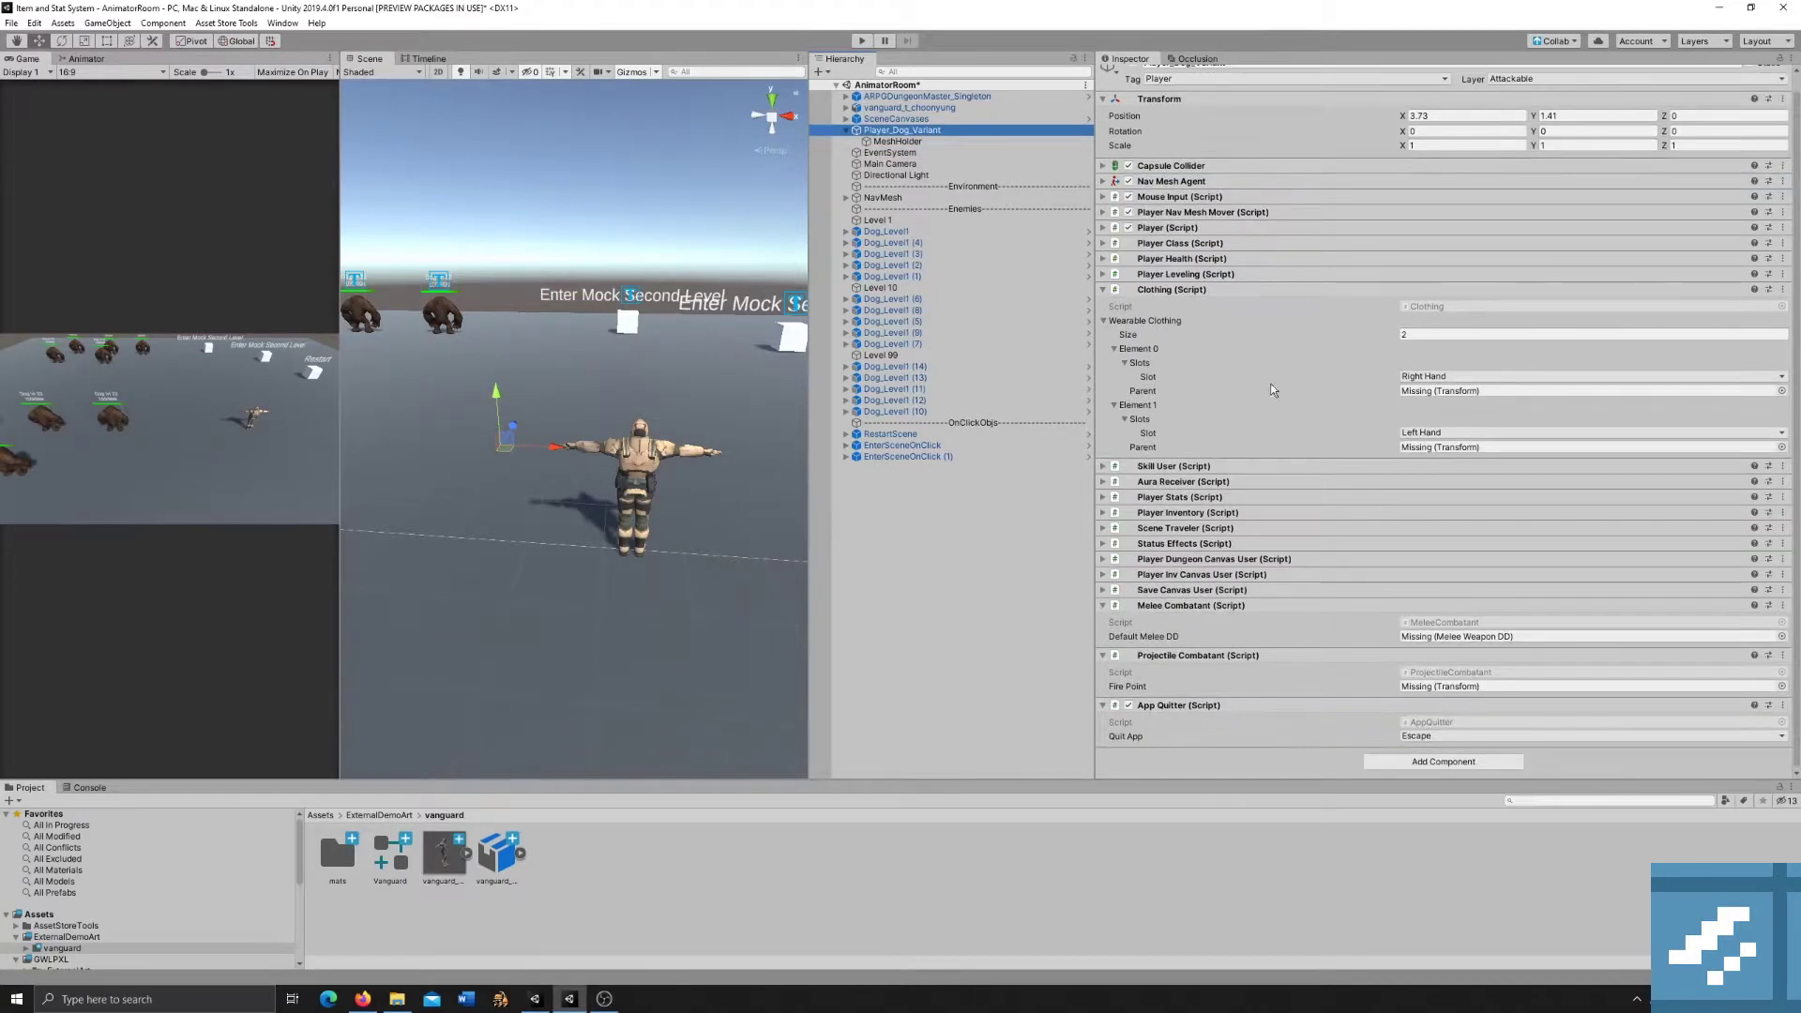
click(1442, 447)
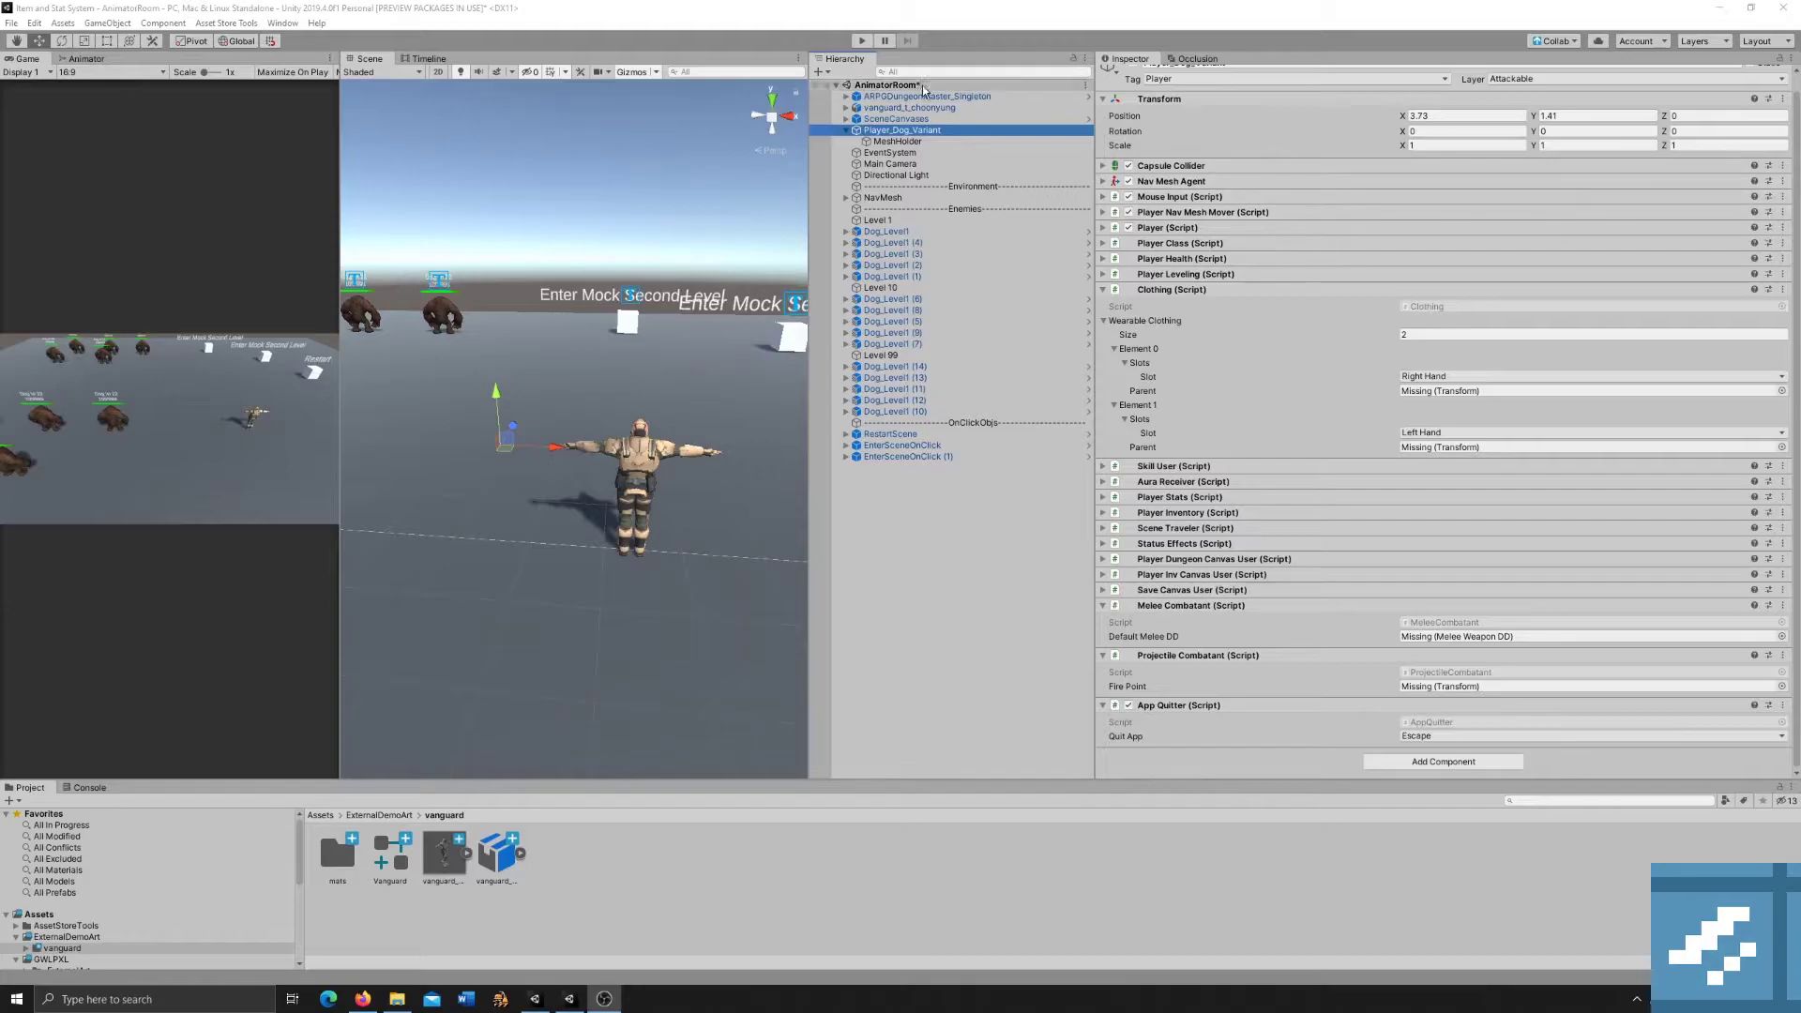
Parent vanguard_t_choonyung under the player's MeshHolder and reset its position to 0, 0, 0.
click(917, 109)
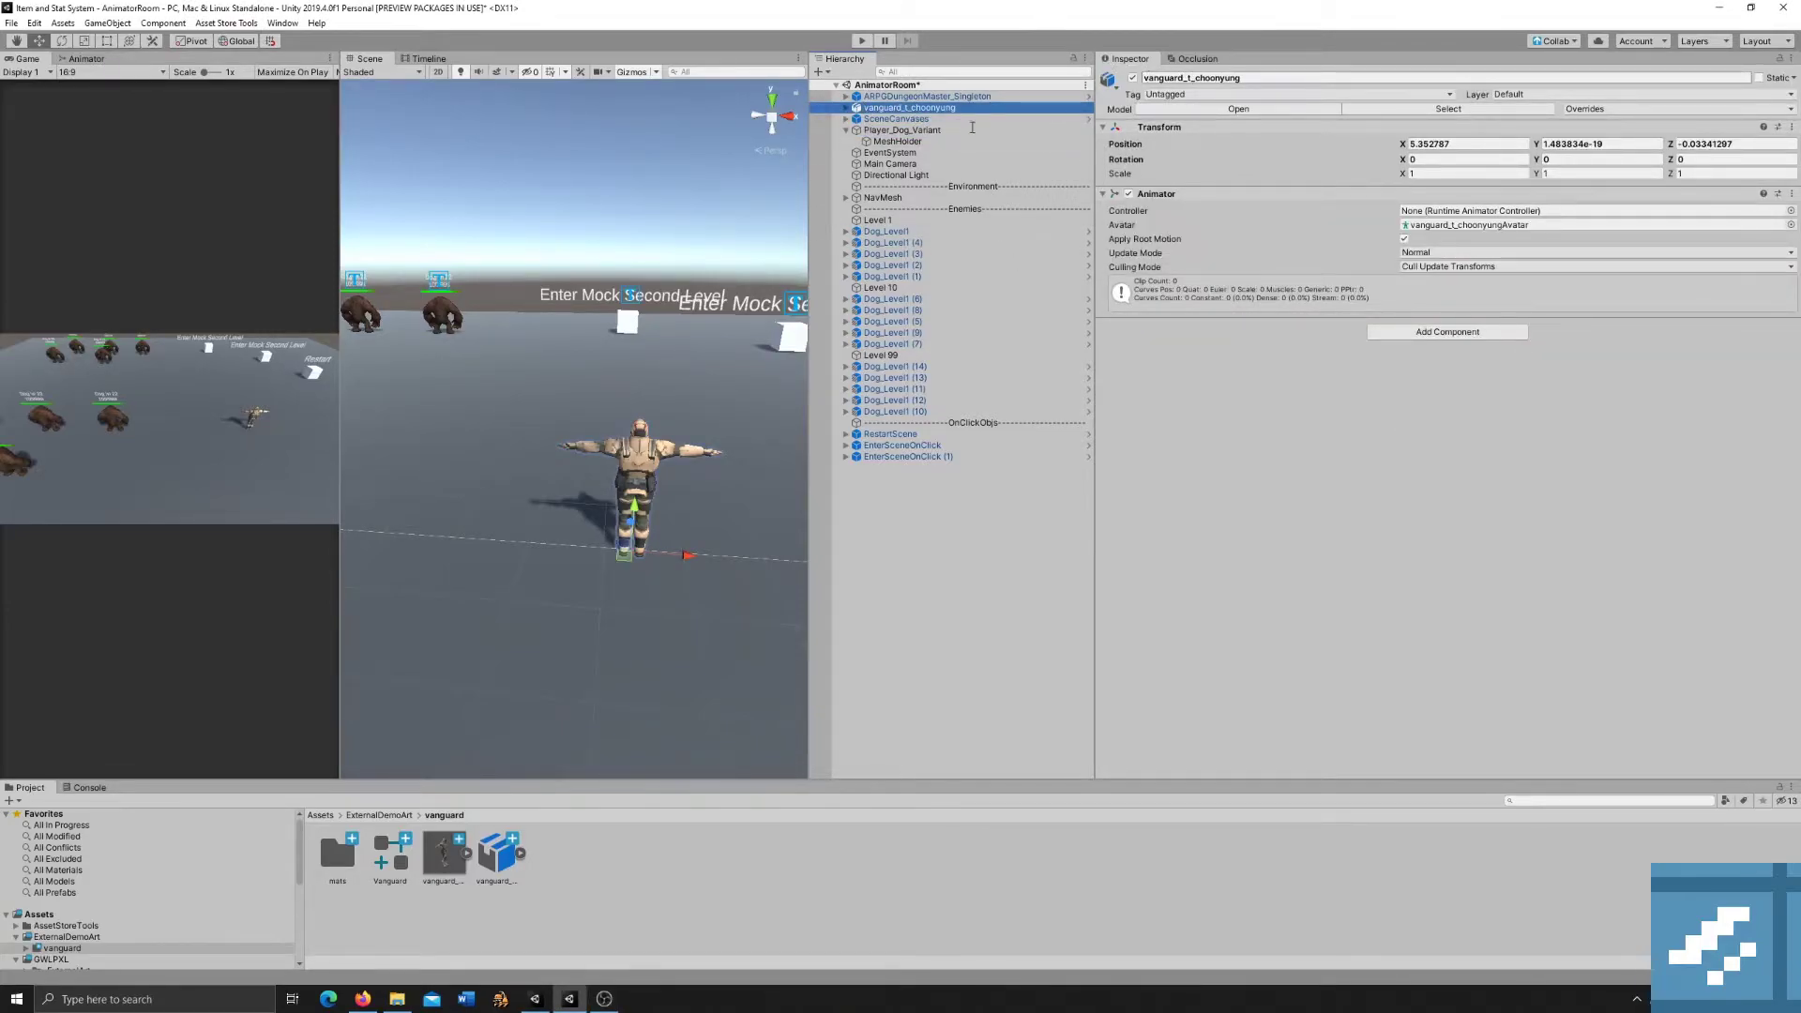
drag(931, 107, 919, 142)
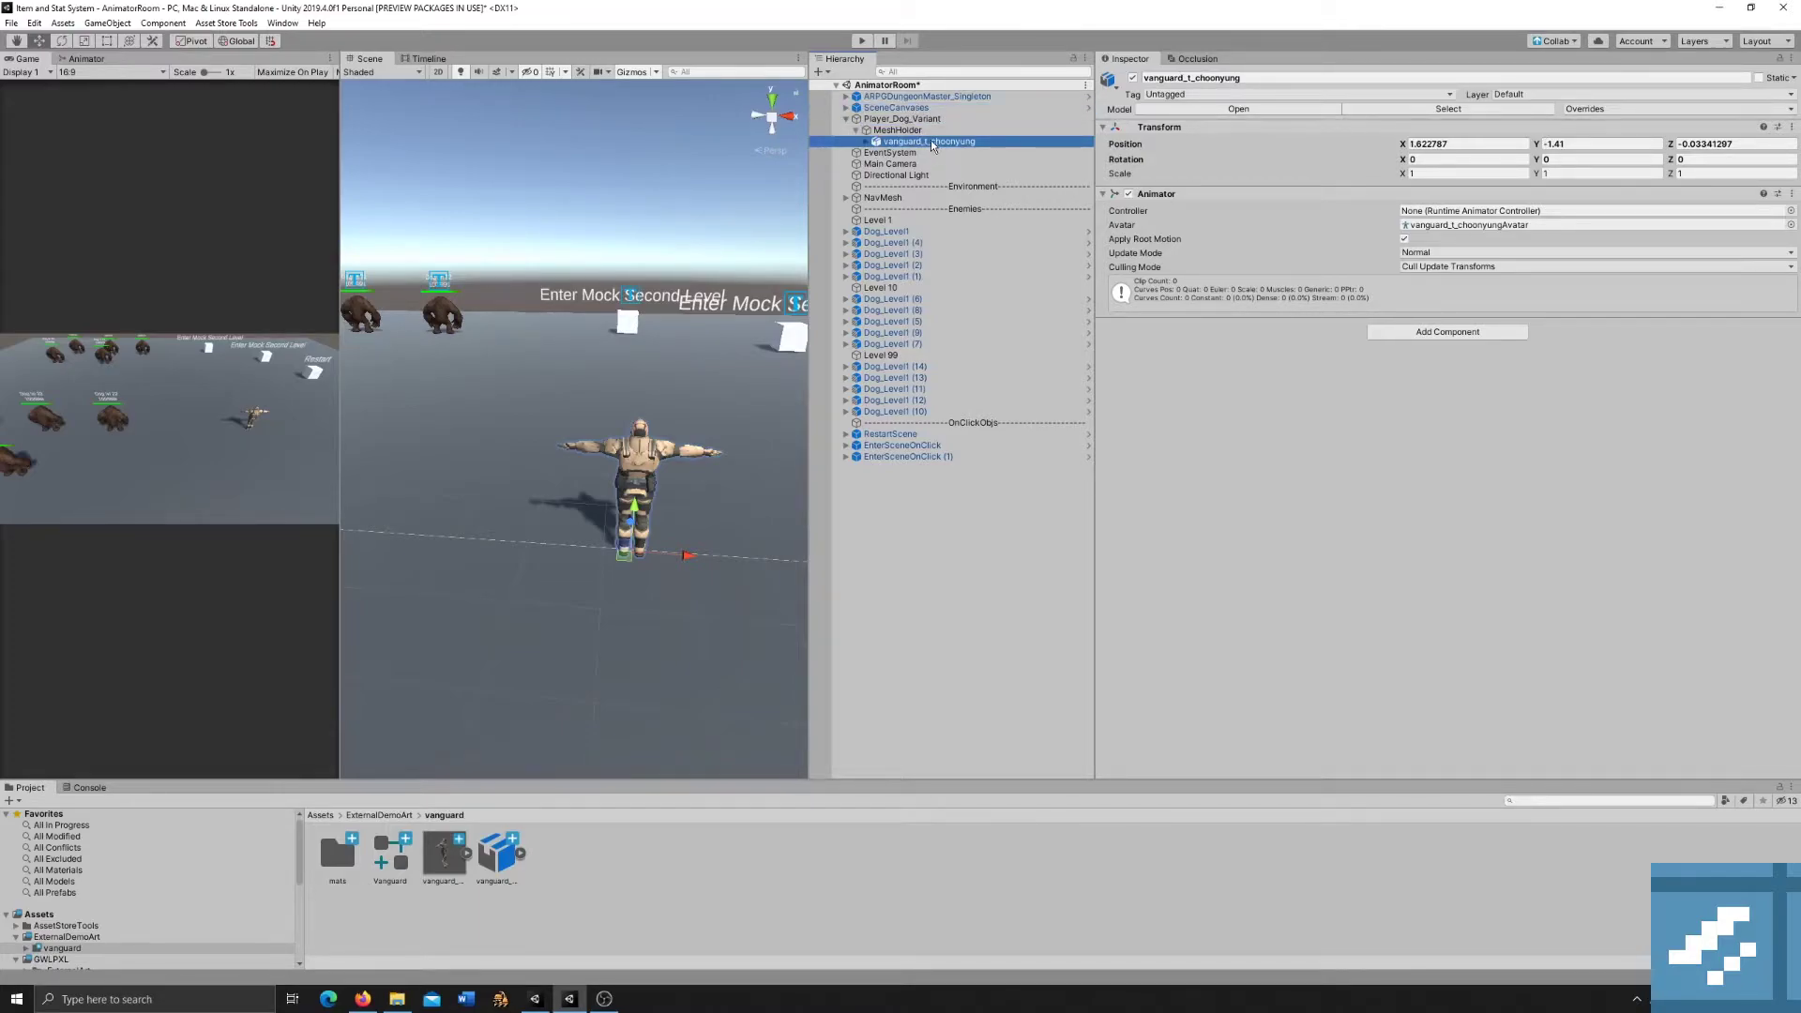
right_click(1169, 130)
click(1182, 133)
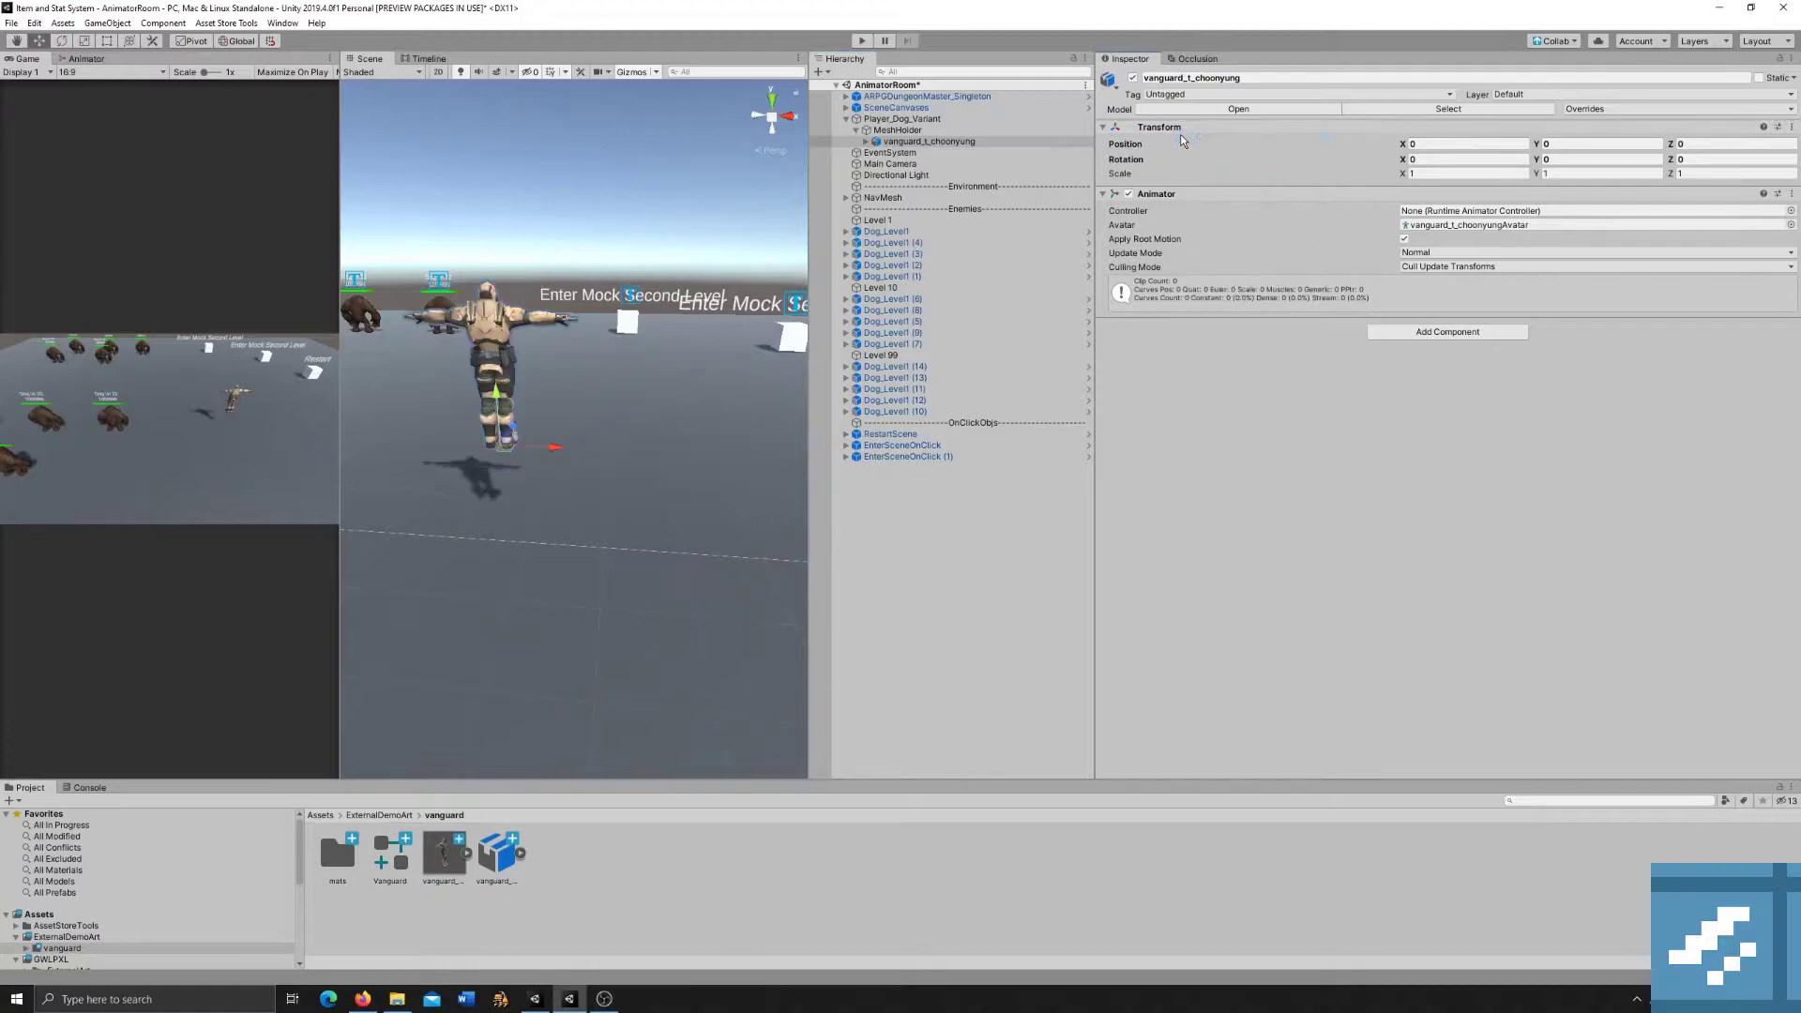
click(958, 131)
click(962, 142)
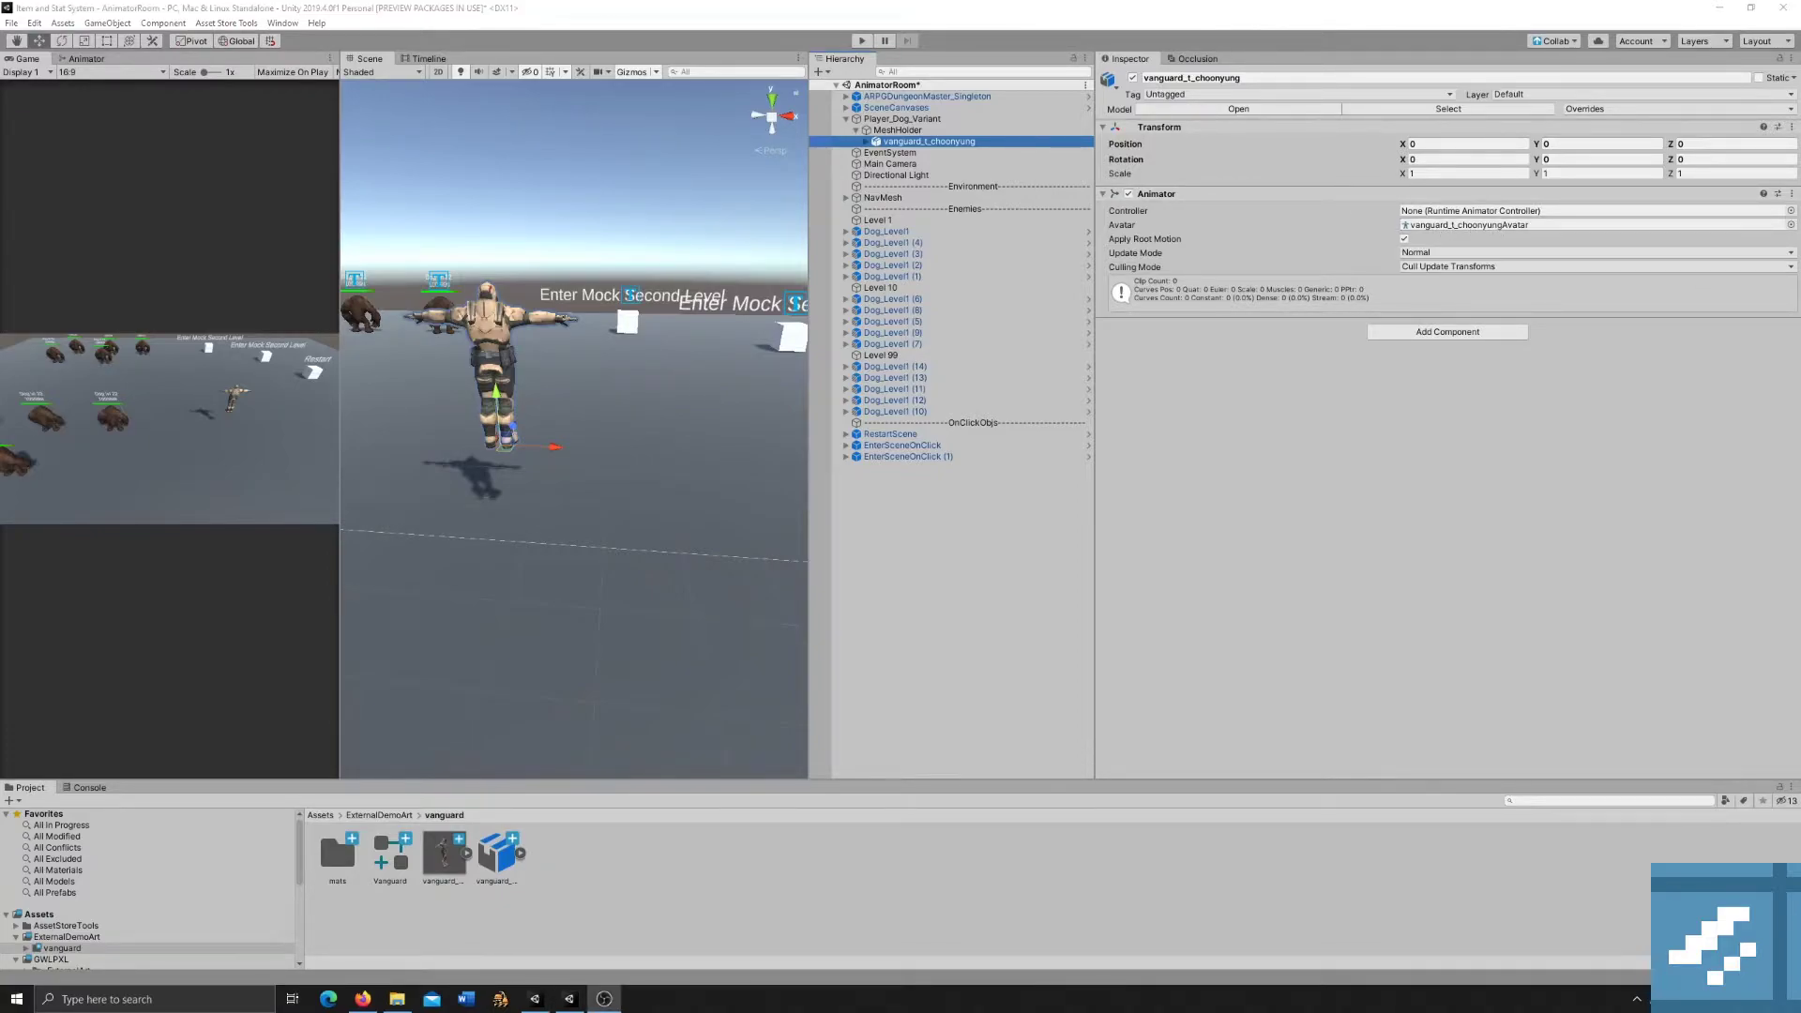
Review the Rig import settings of the vanguard_t_choonyung model, keeping its Animation Type on Humanoid.
key(ctrl)
key(ctrl)
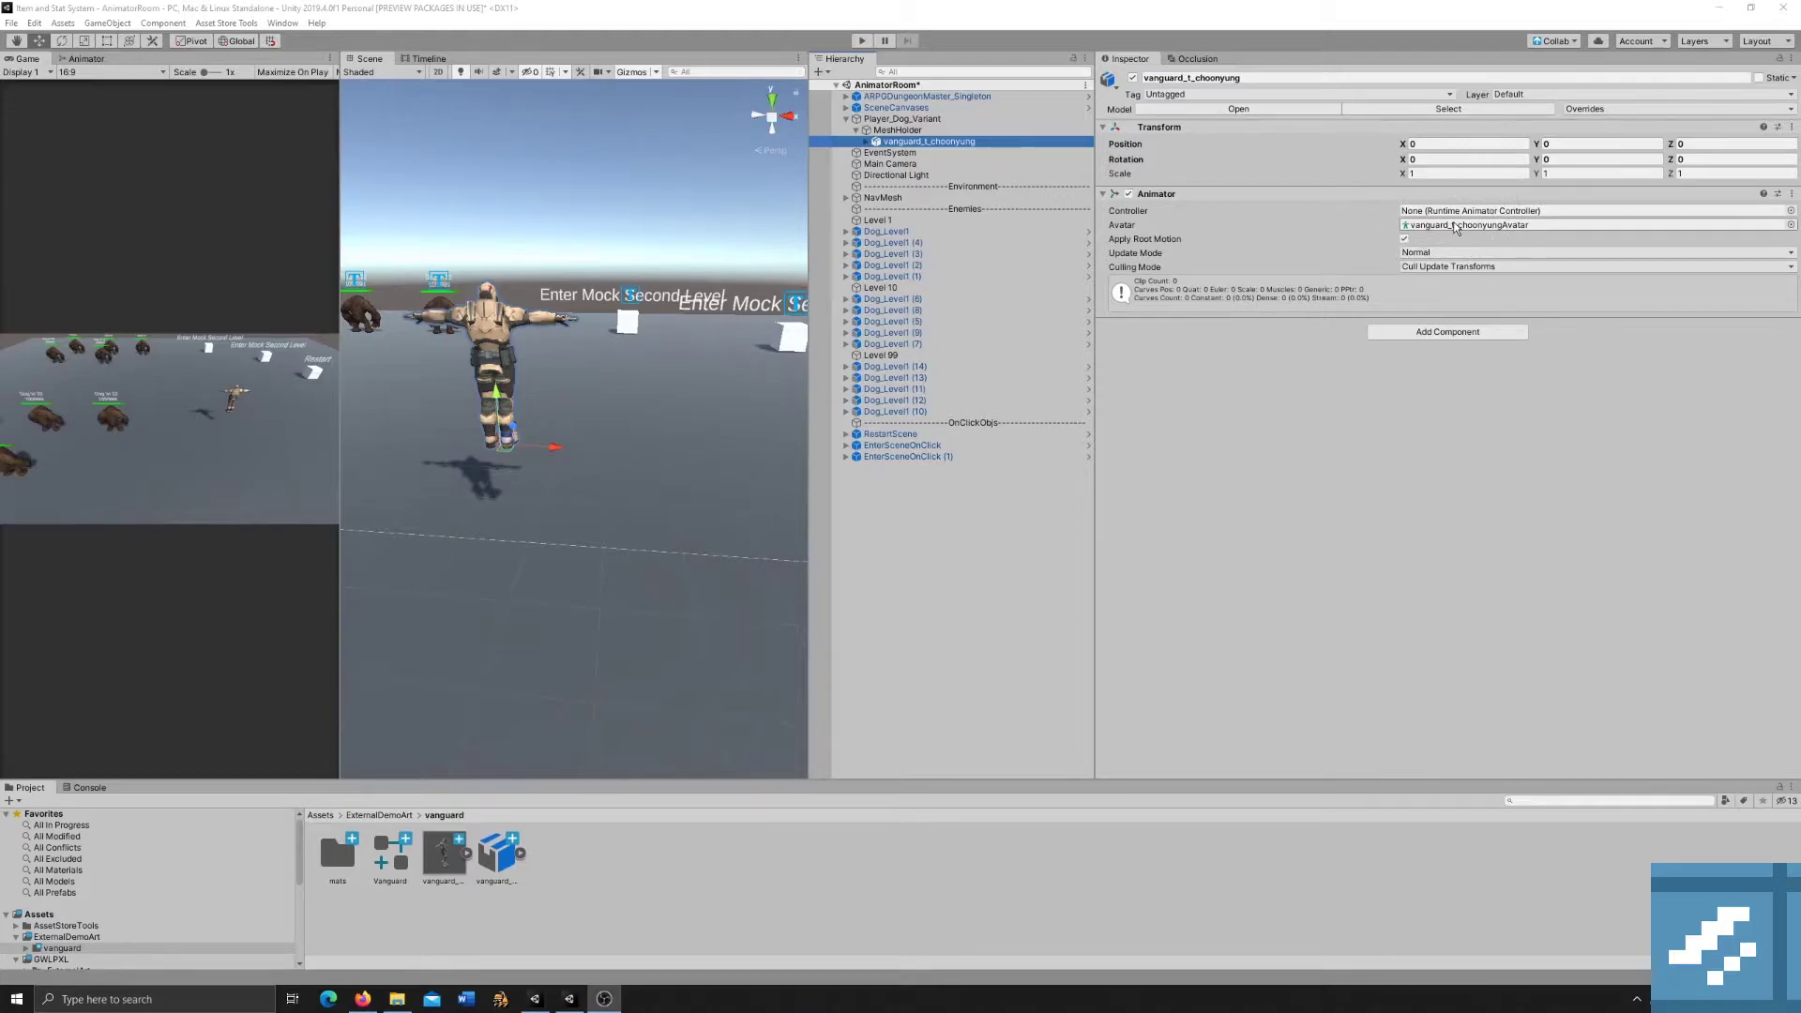
click(446, 849)
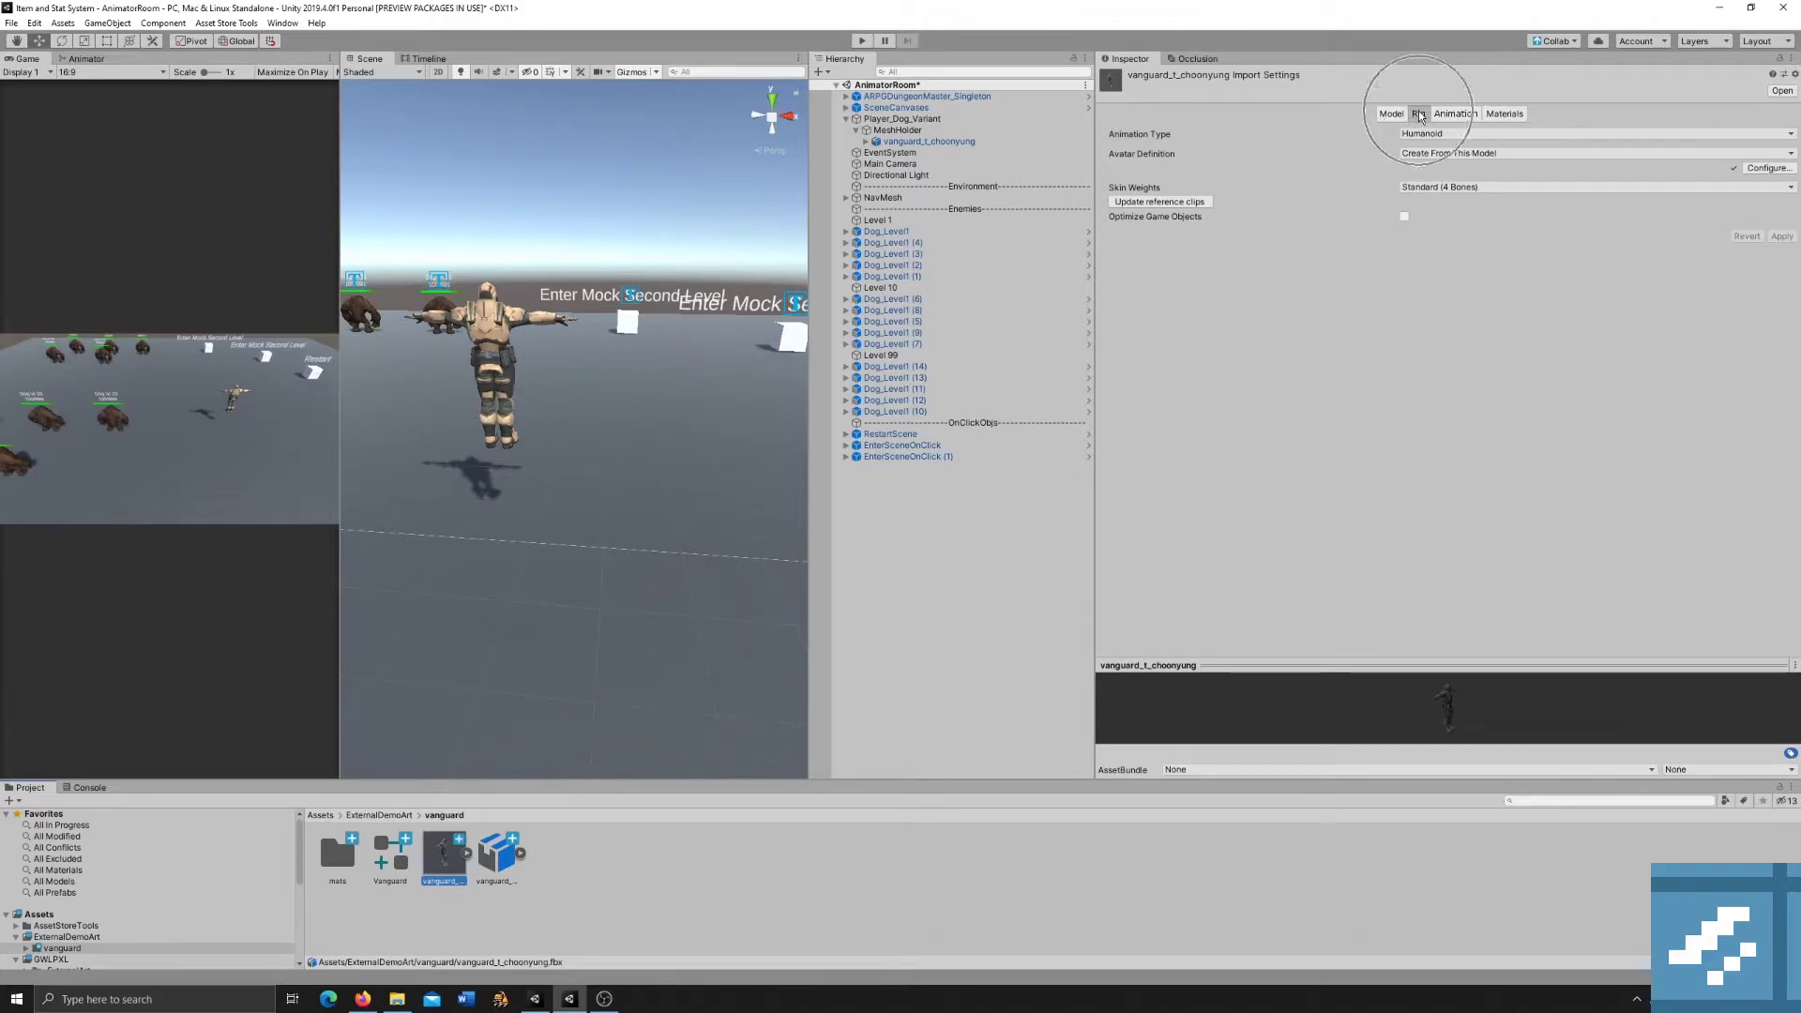
click(1445, 133)
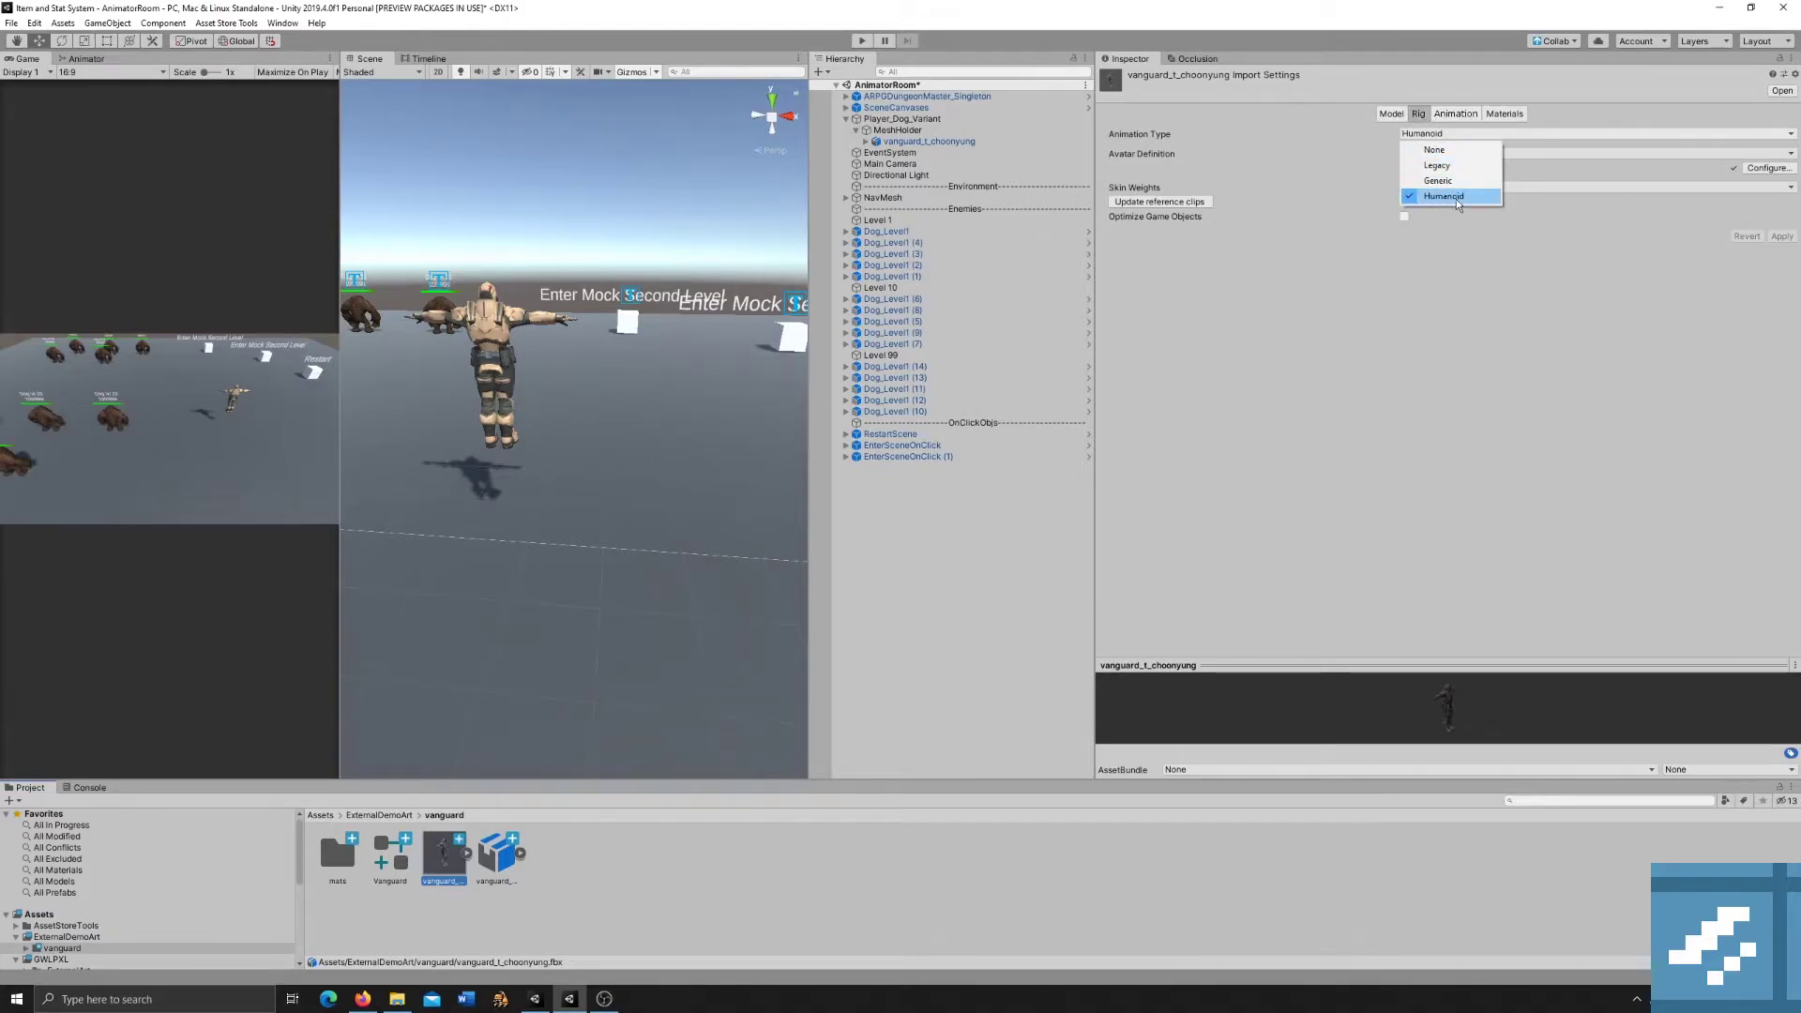
click(1454, 197)
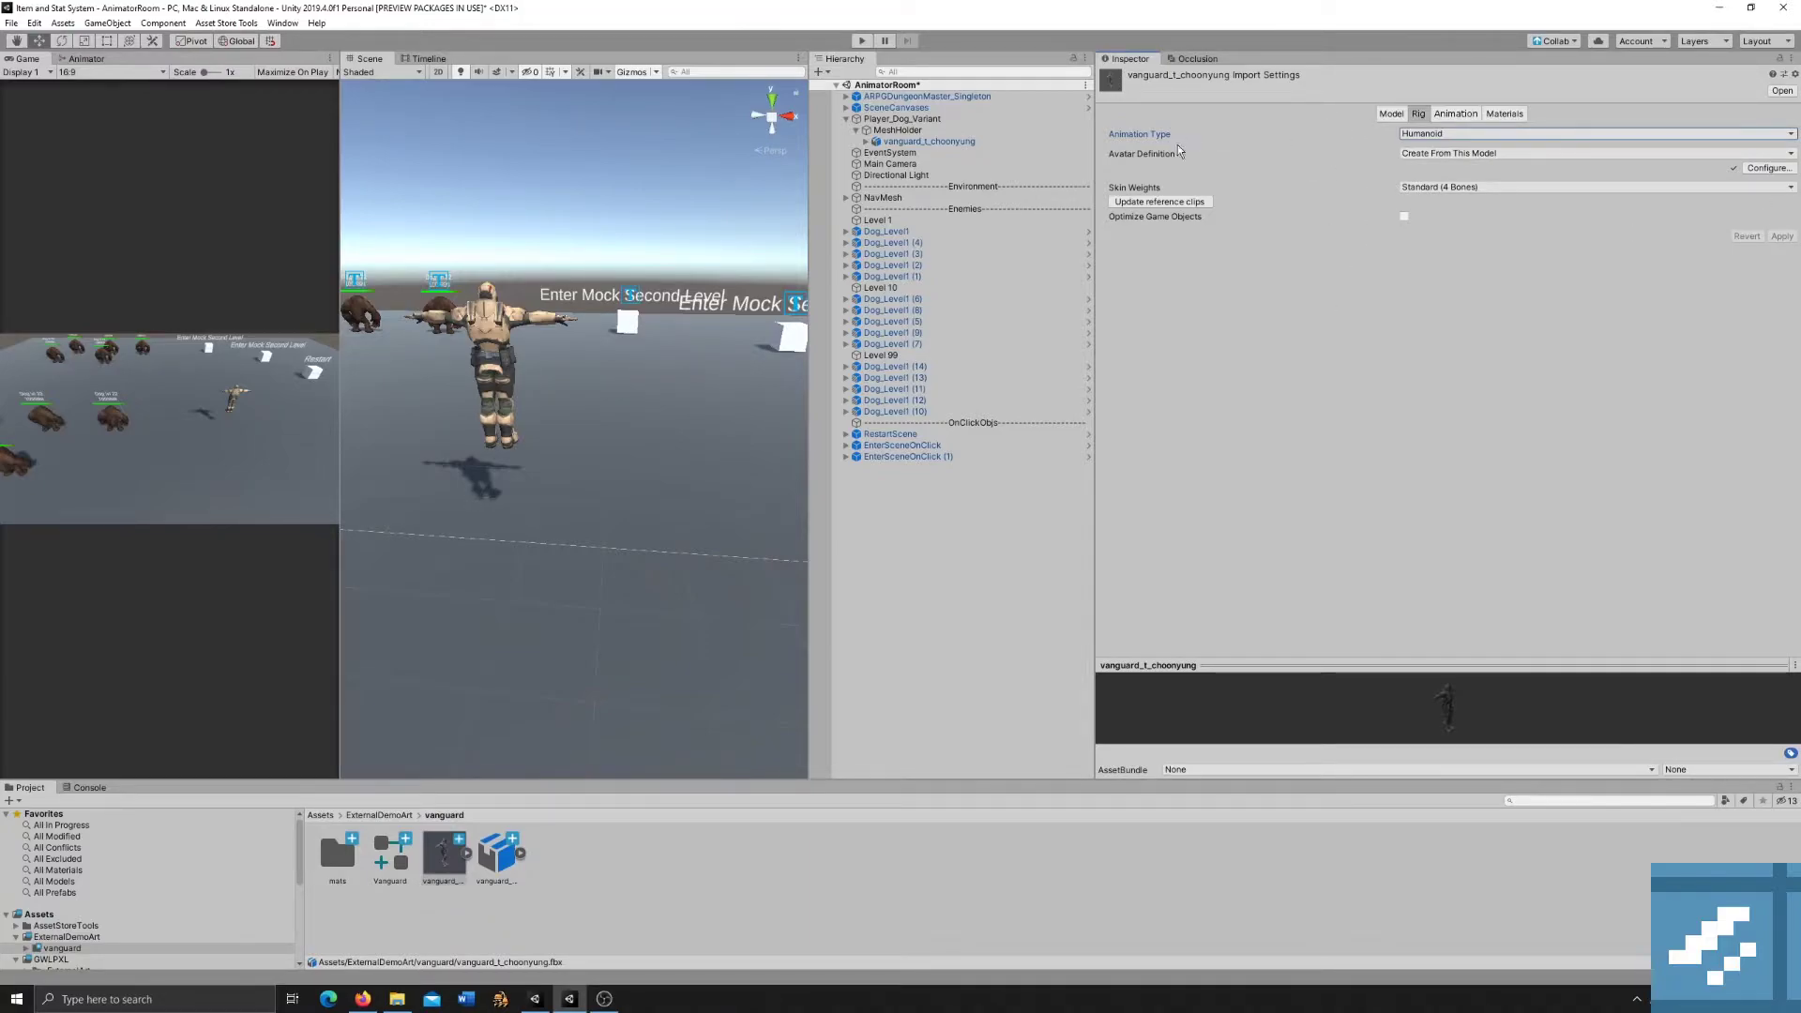
click(1187, 203)
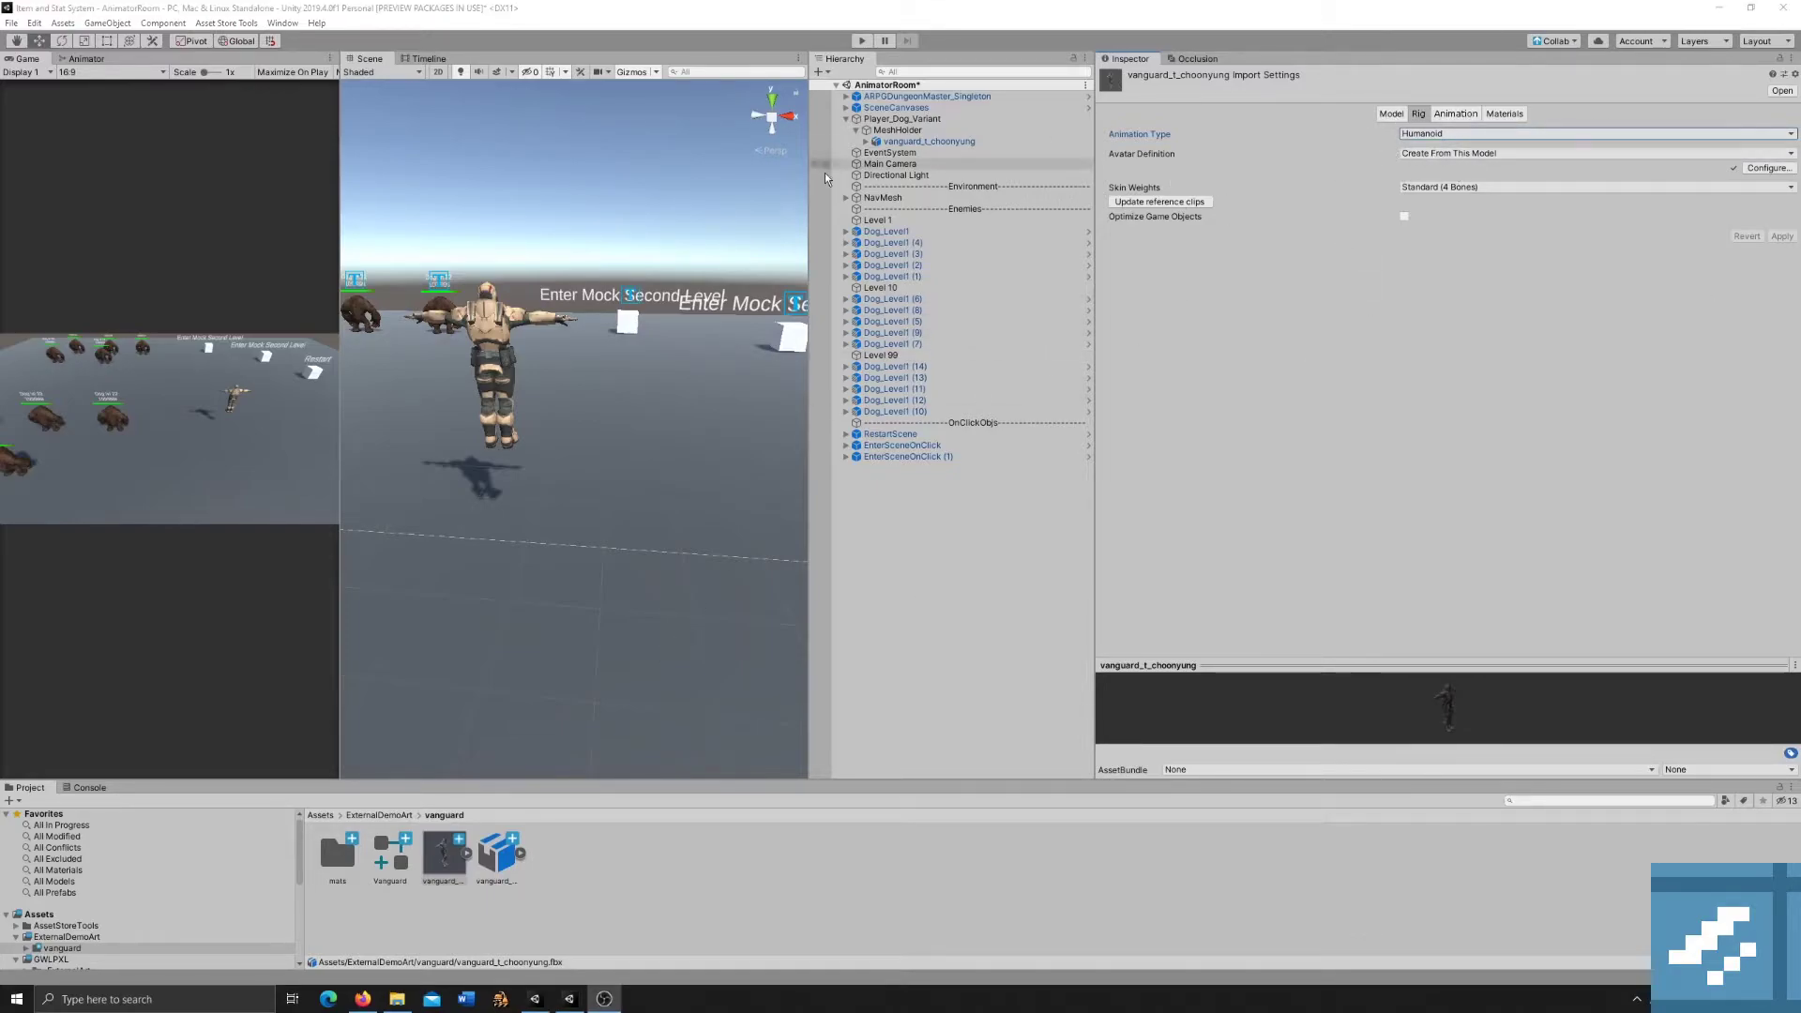
Add the Player Animations script component to vanguard_t_choonyung under MeshHolder.
click(929, 141)
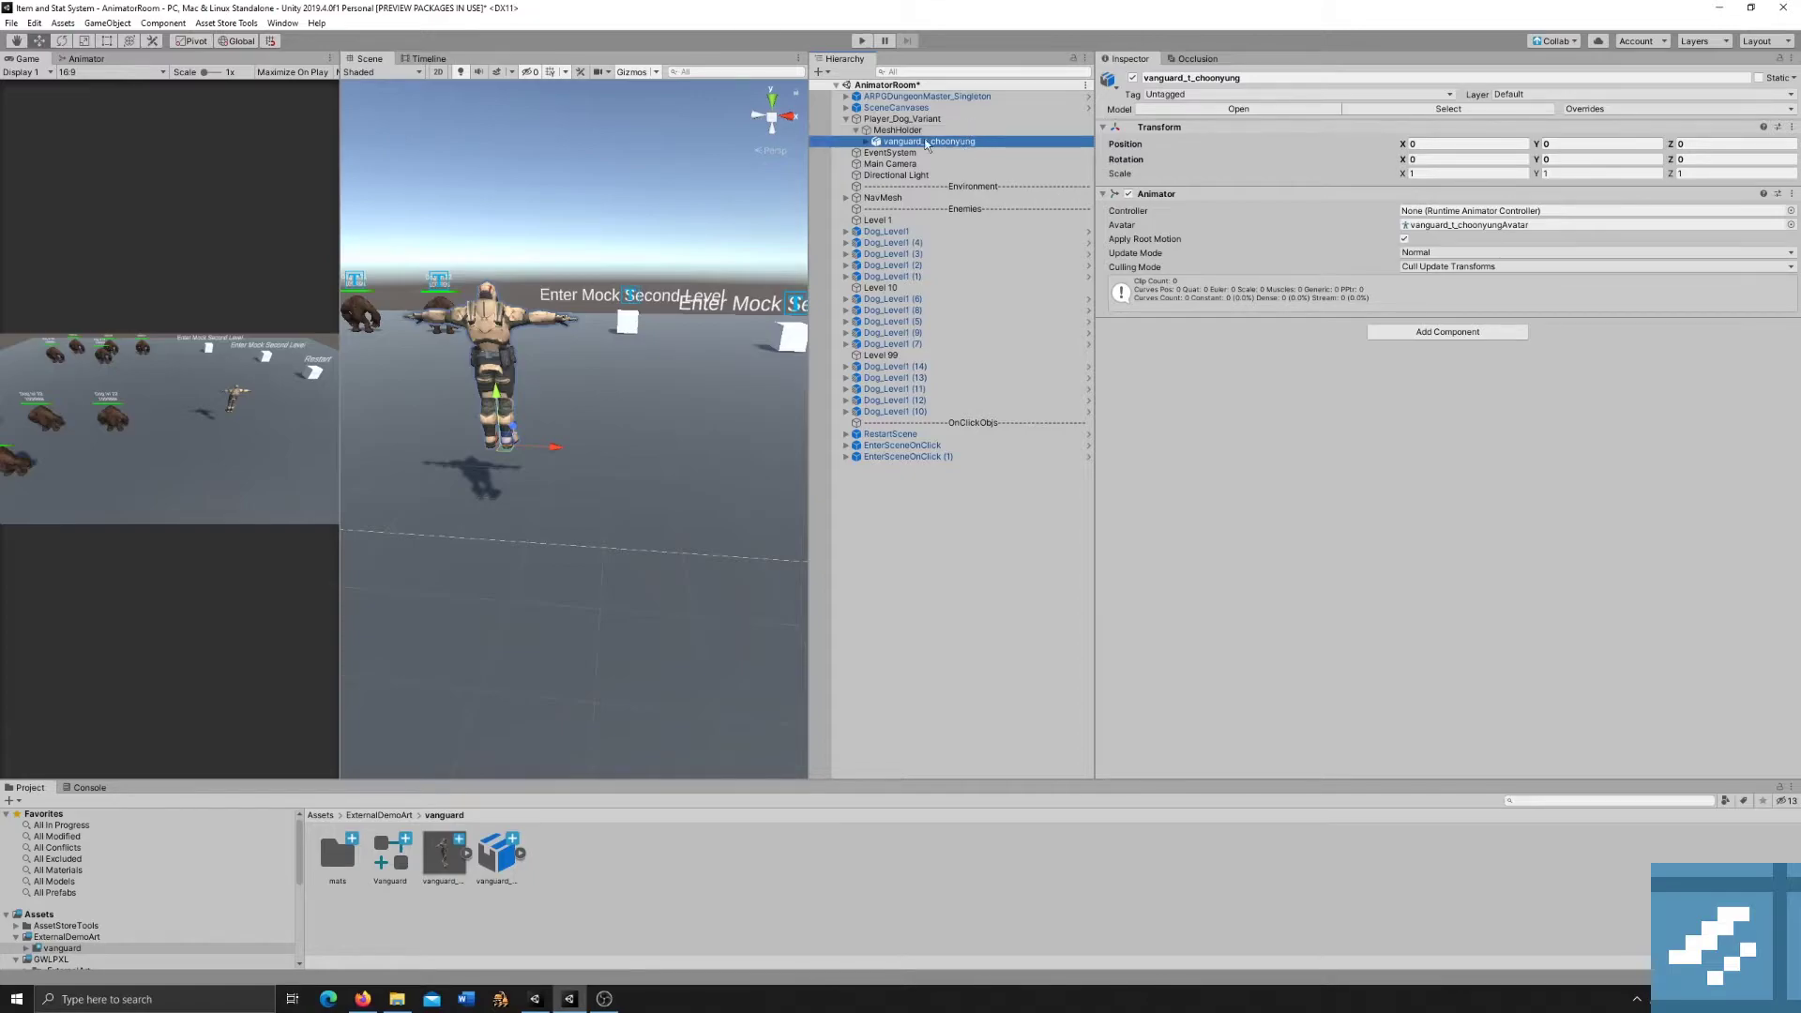
click(1471, 334)
text(playeran)
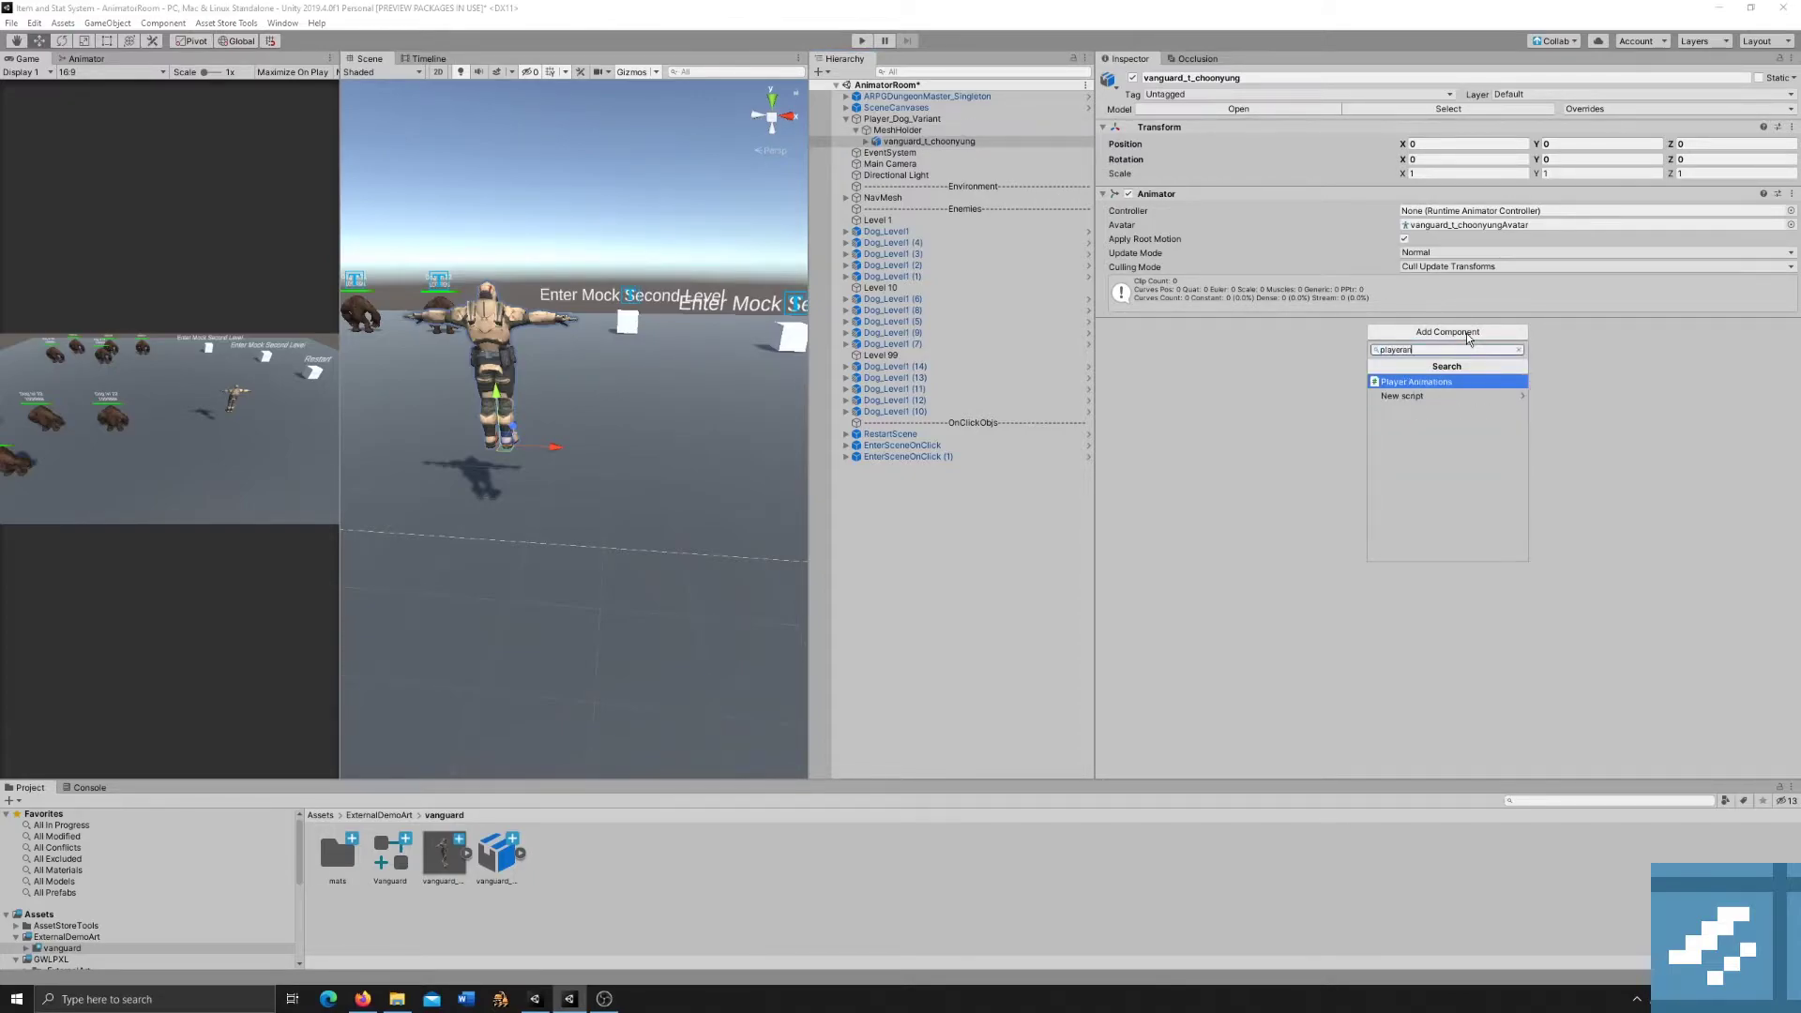
click(1462, 380)
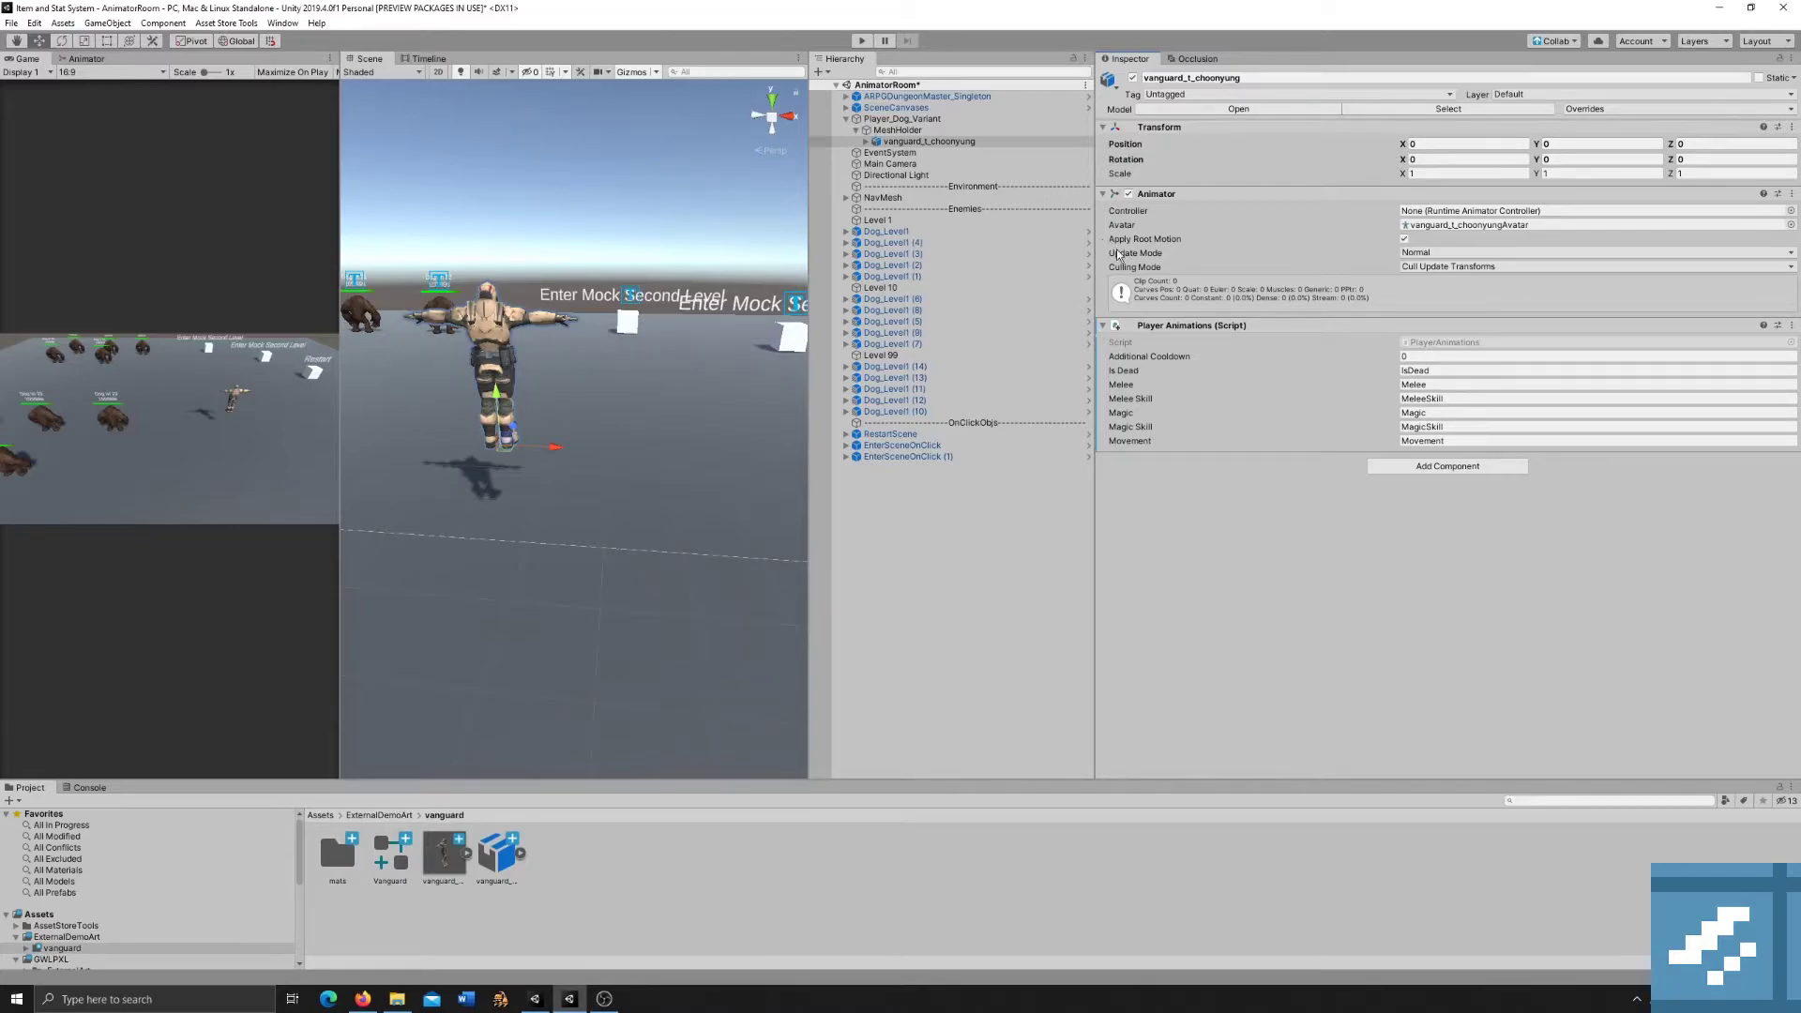
click(1475, 216)
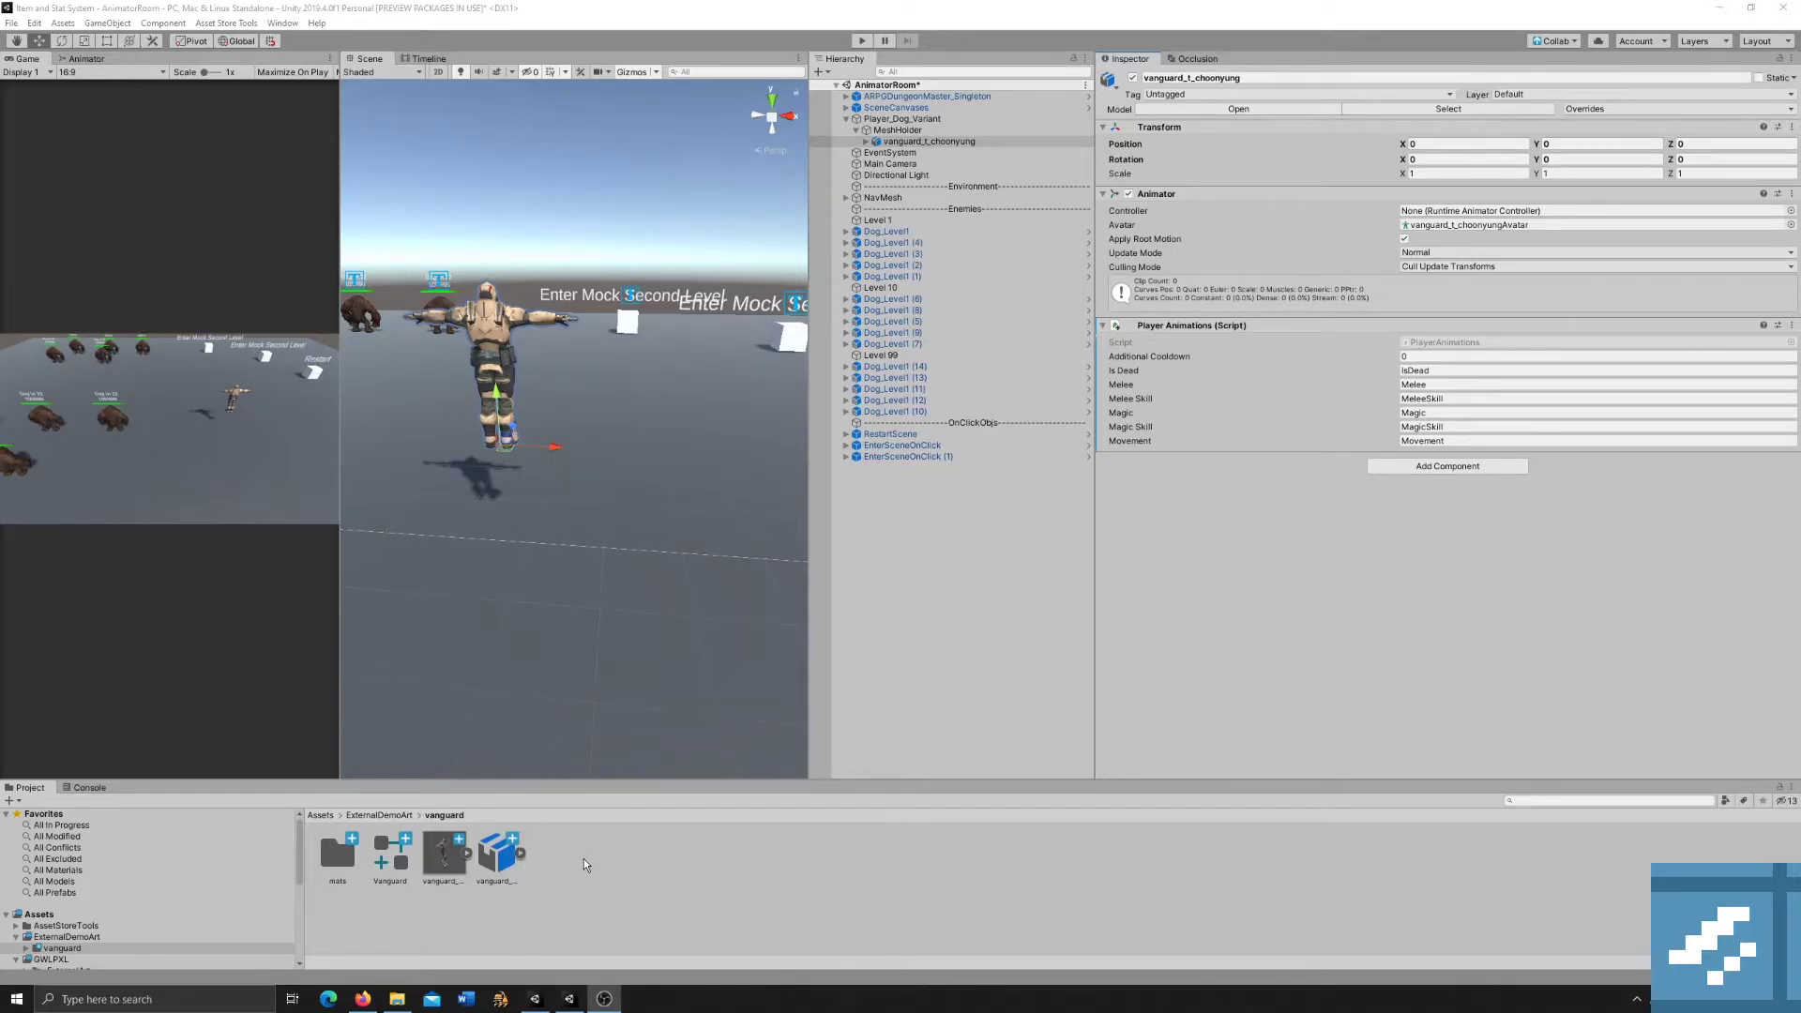
Enlarge the Project area and create an Animator Override Controller named Vanguard Character in the vanguard folder.
click(650, 781)
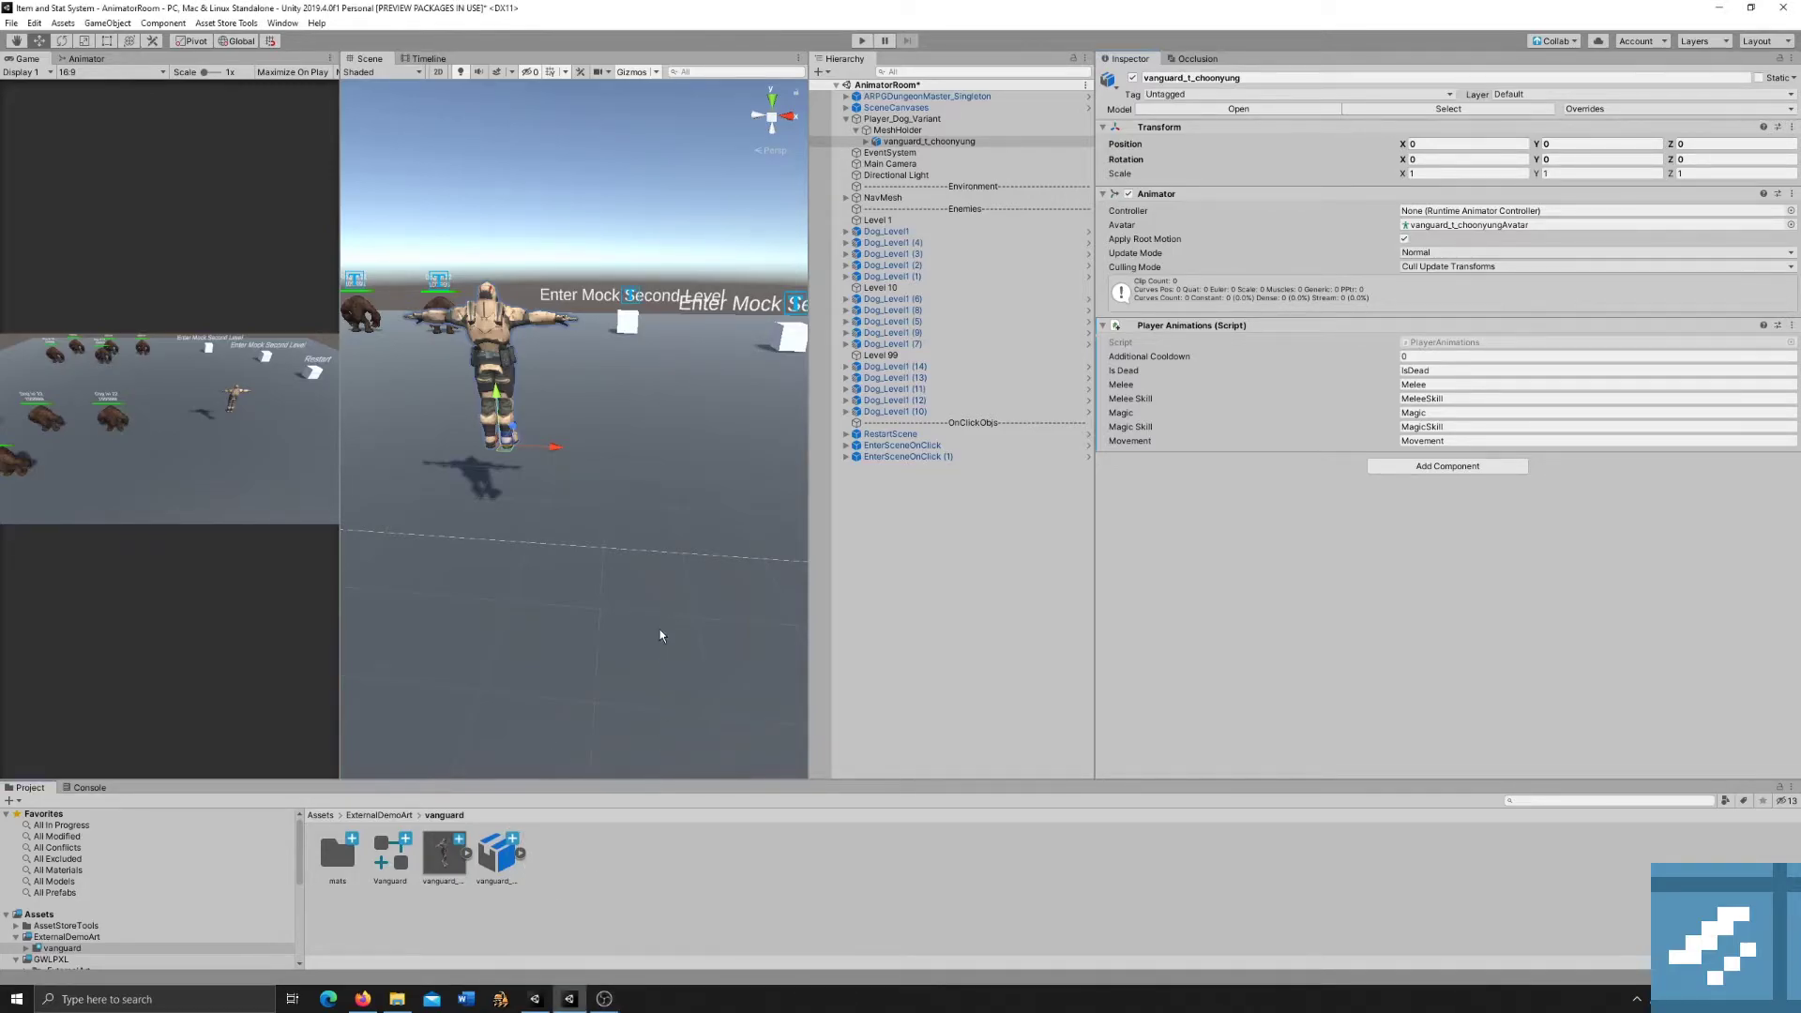
drag(676, 781, 656, 604)
right_click(642, 704)
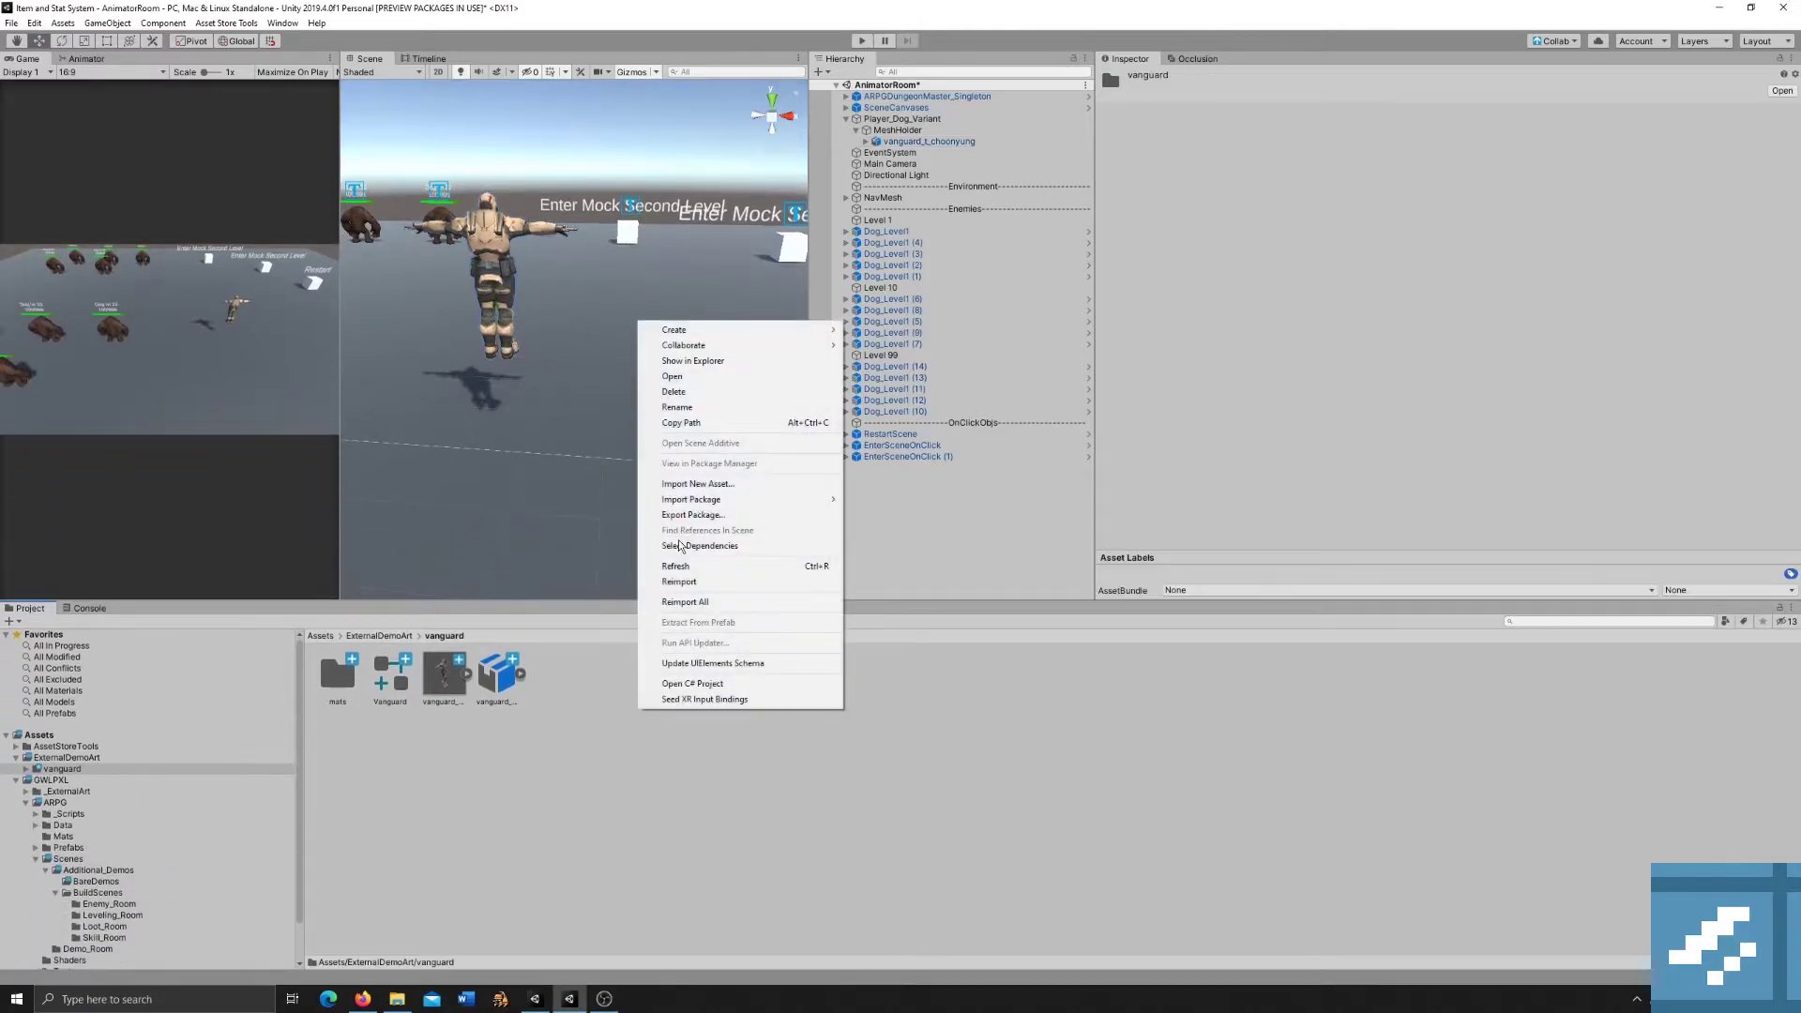
mouse_move(739, 334)
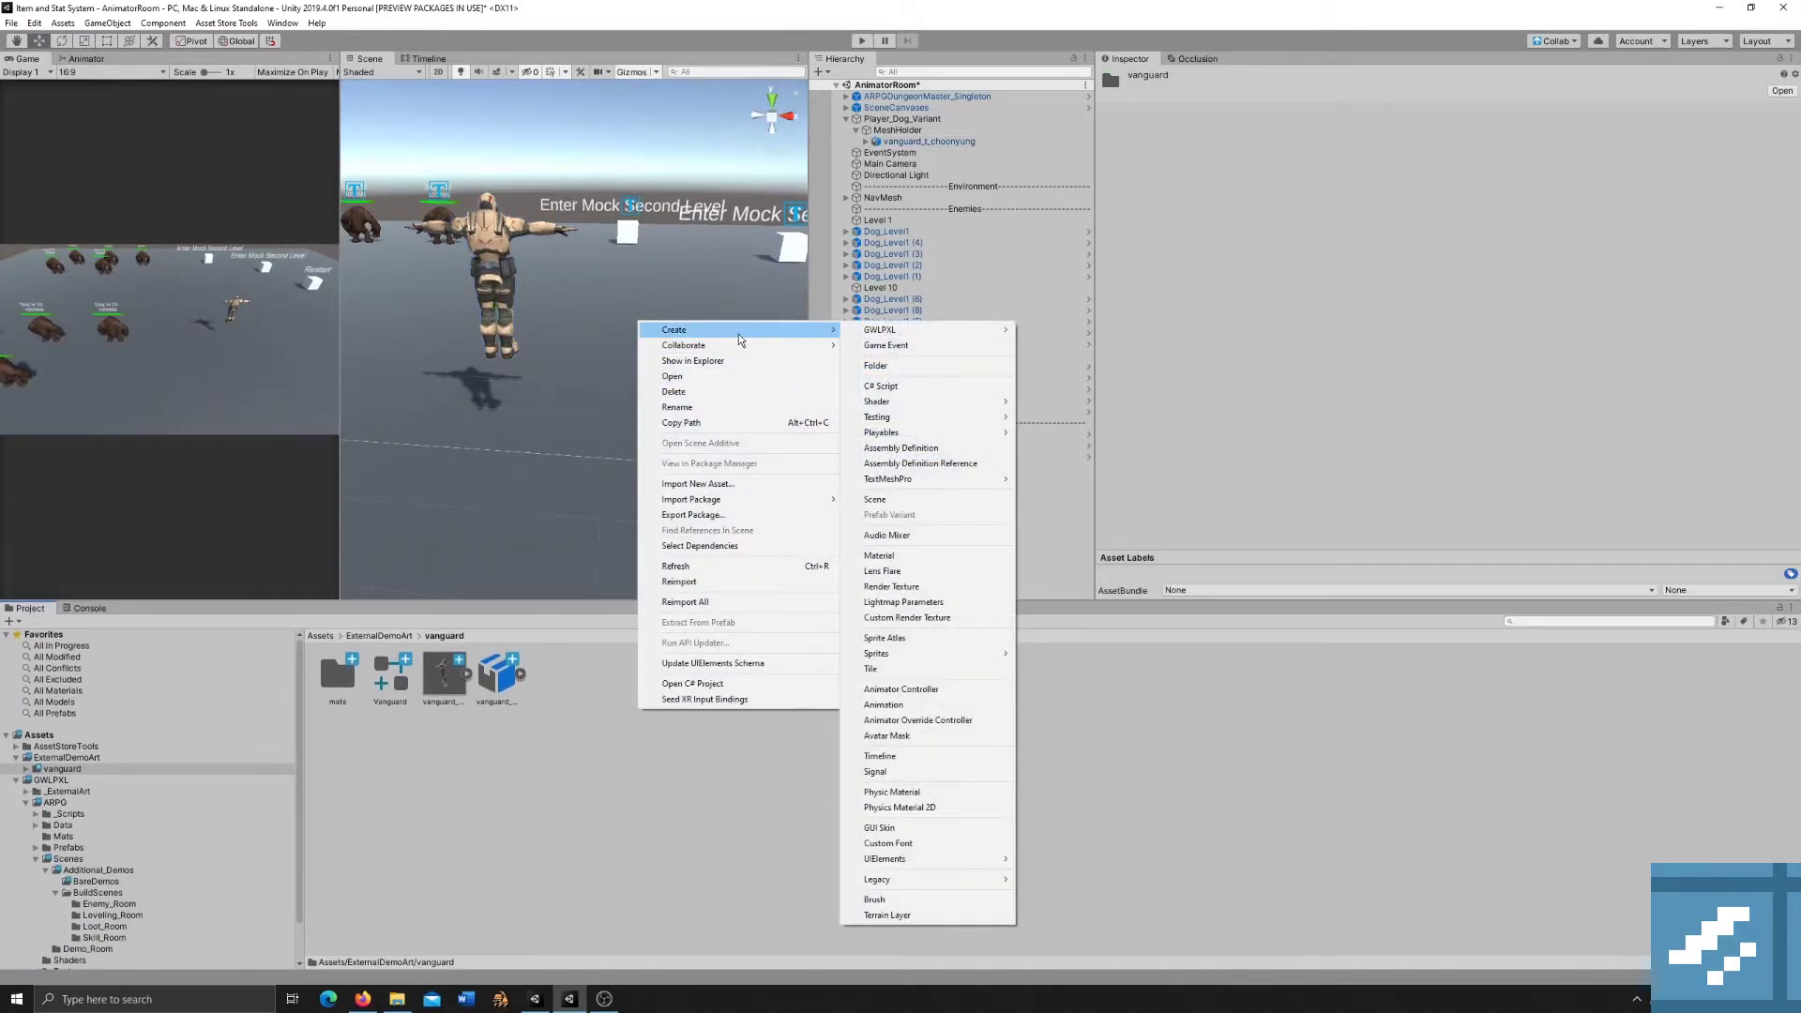
click(954, 724)
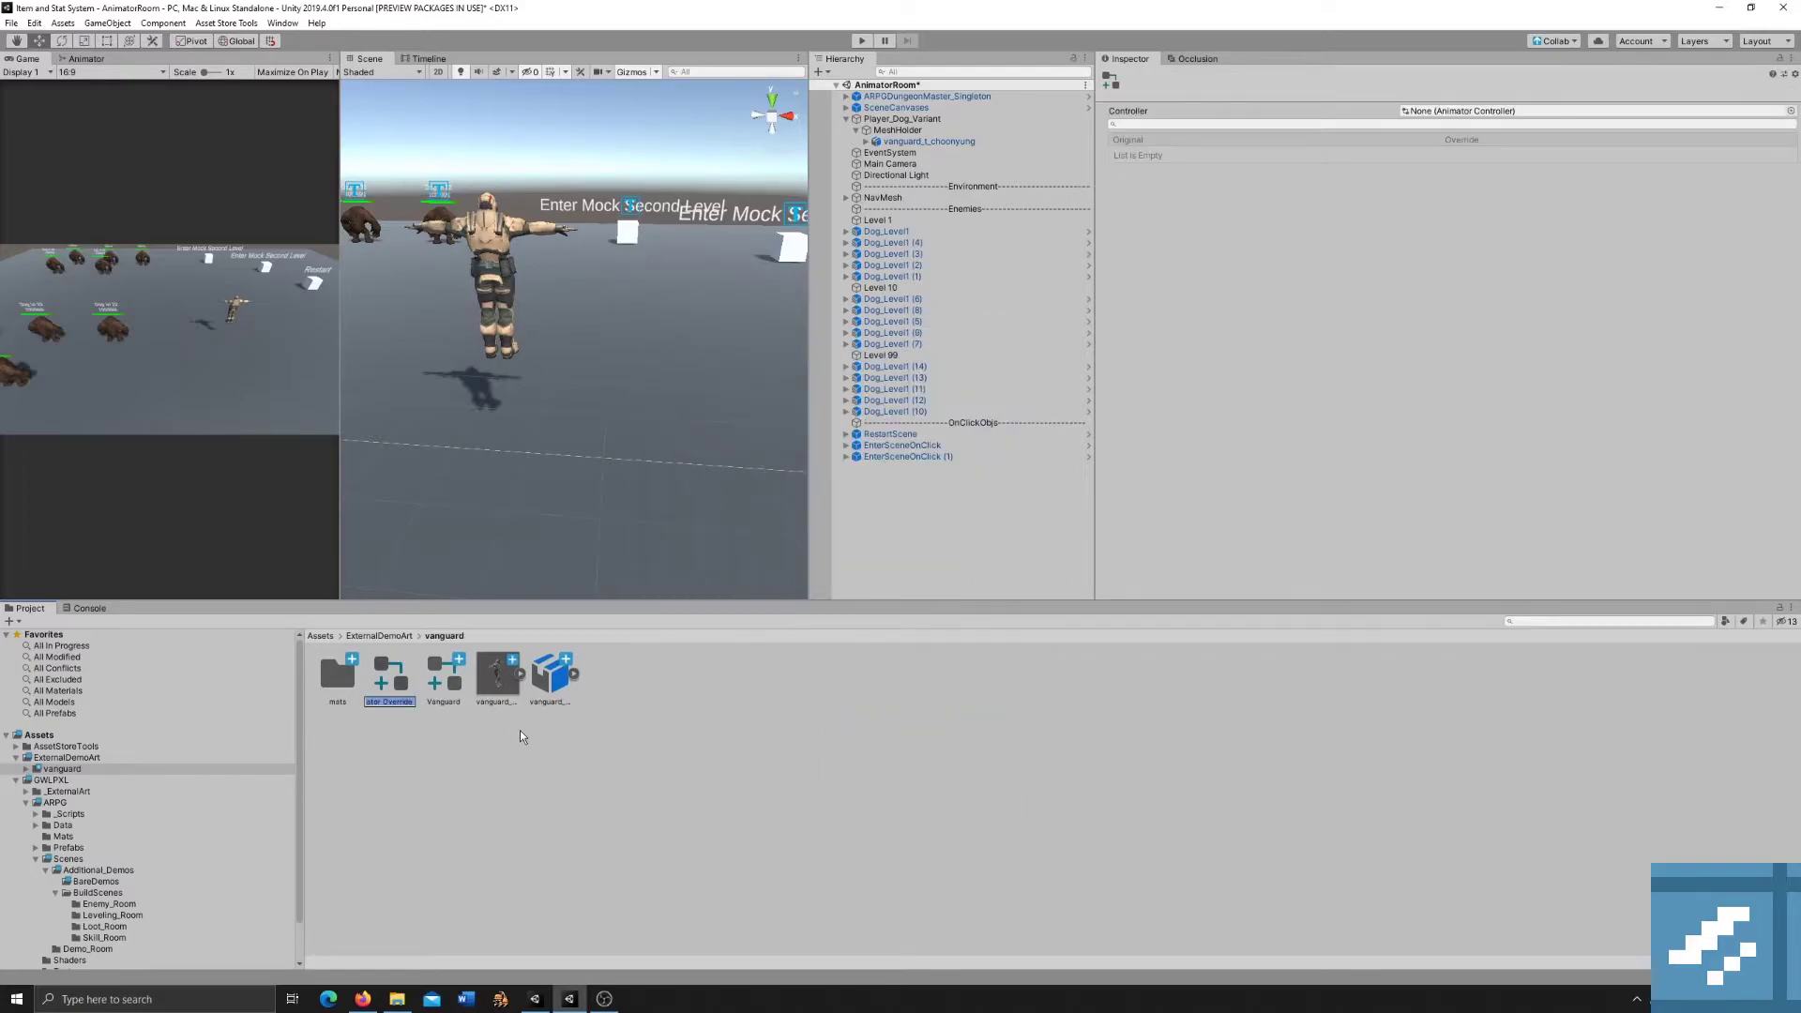
text(Vanguard Character)
key(Return)
key(ctrl)
key(ctrl)
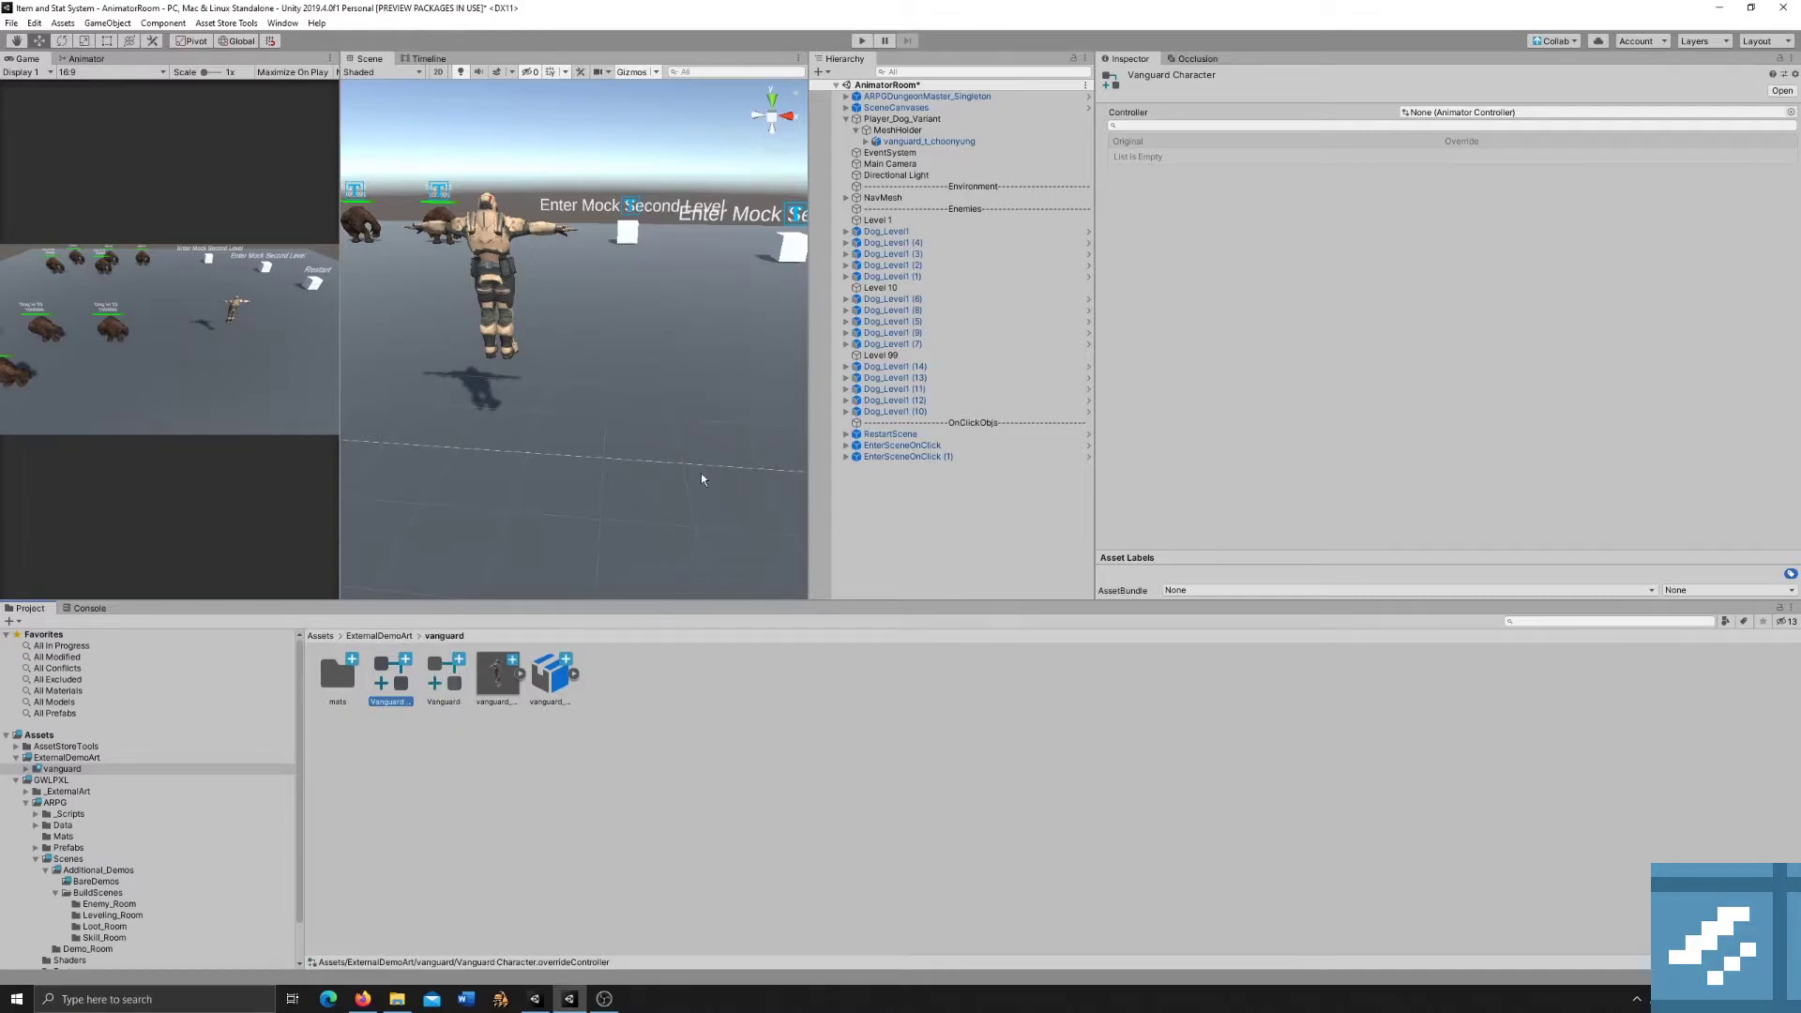
Set the base controller of the Vanguard Character override controller to ARPG_Player_Base.
key(ctrl)
click(1792, 113)
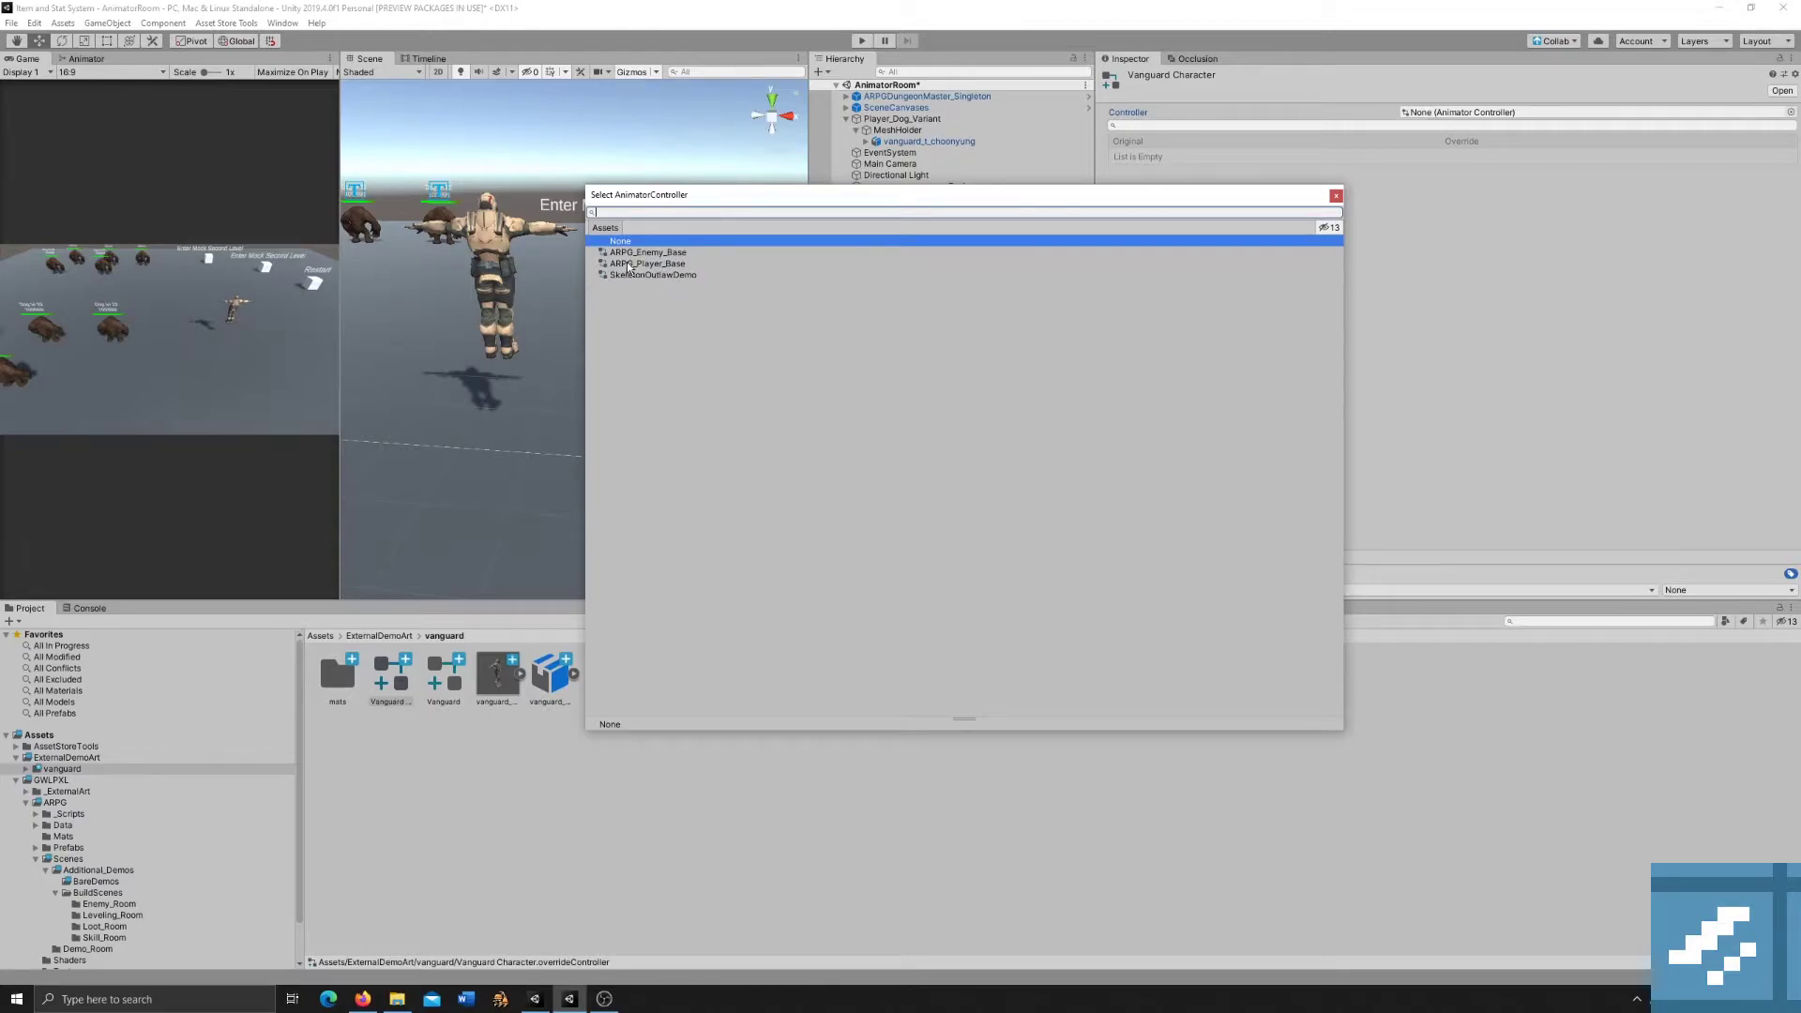
click(659, 265)
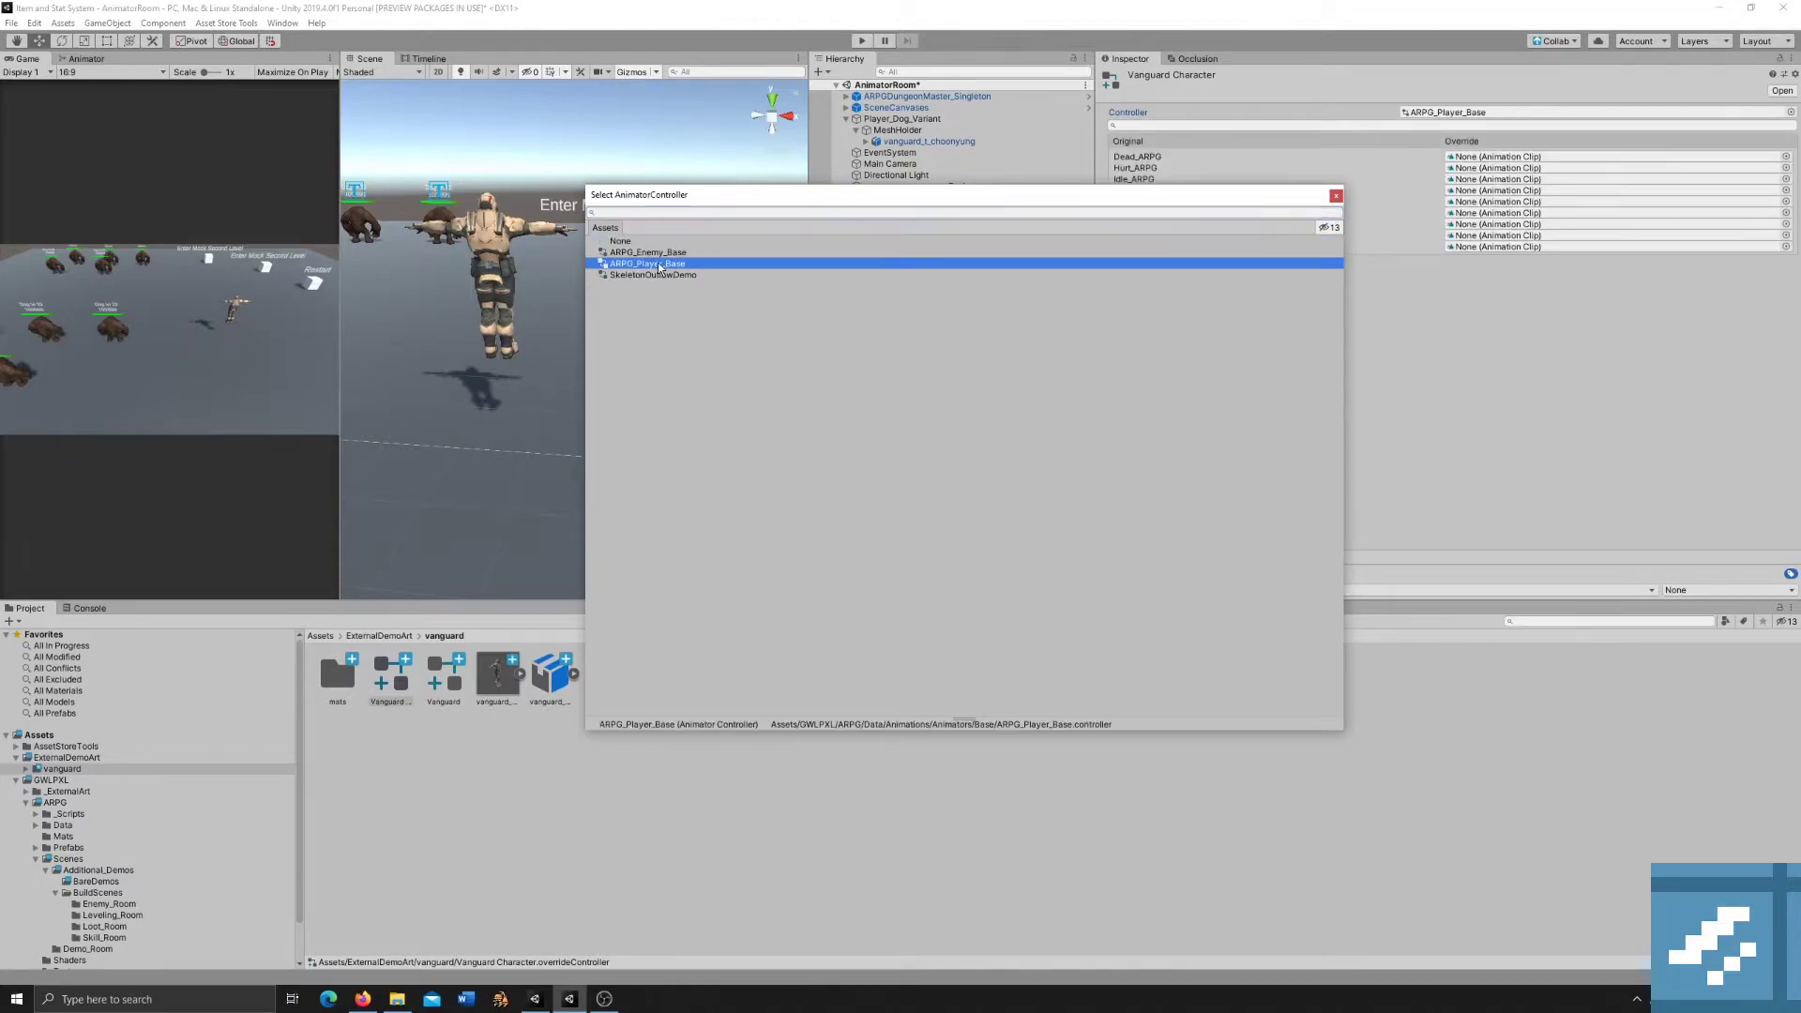
drag(961, 196, 662, 70)
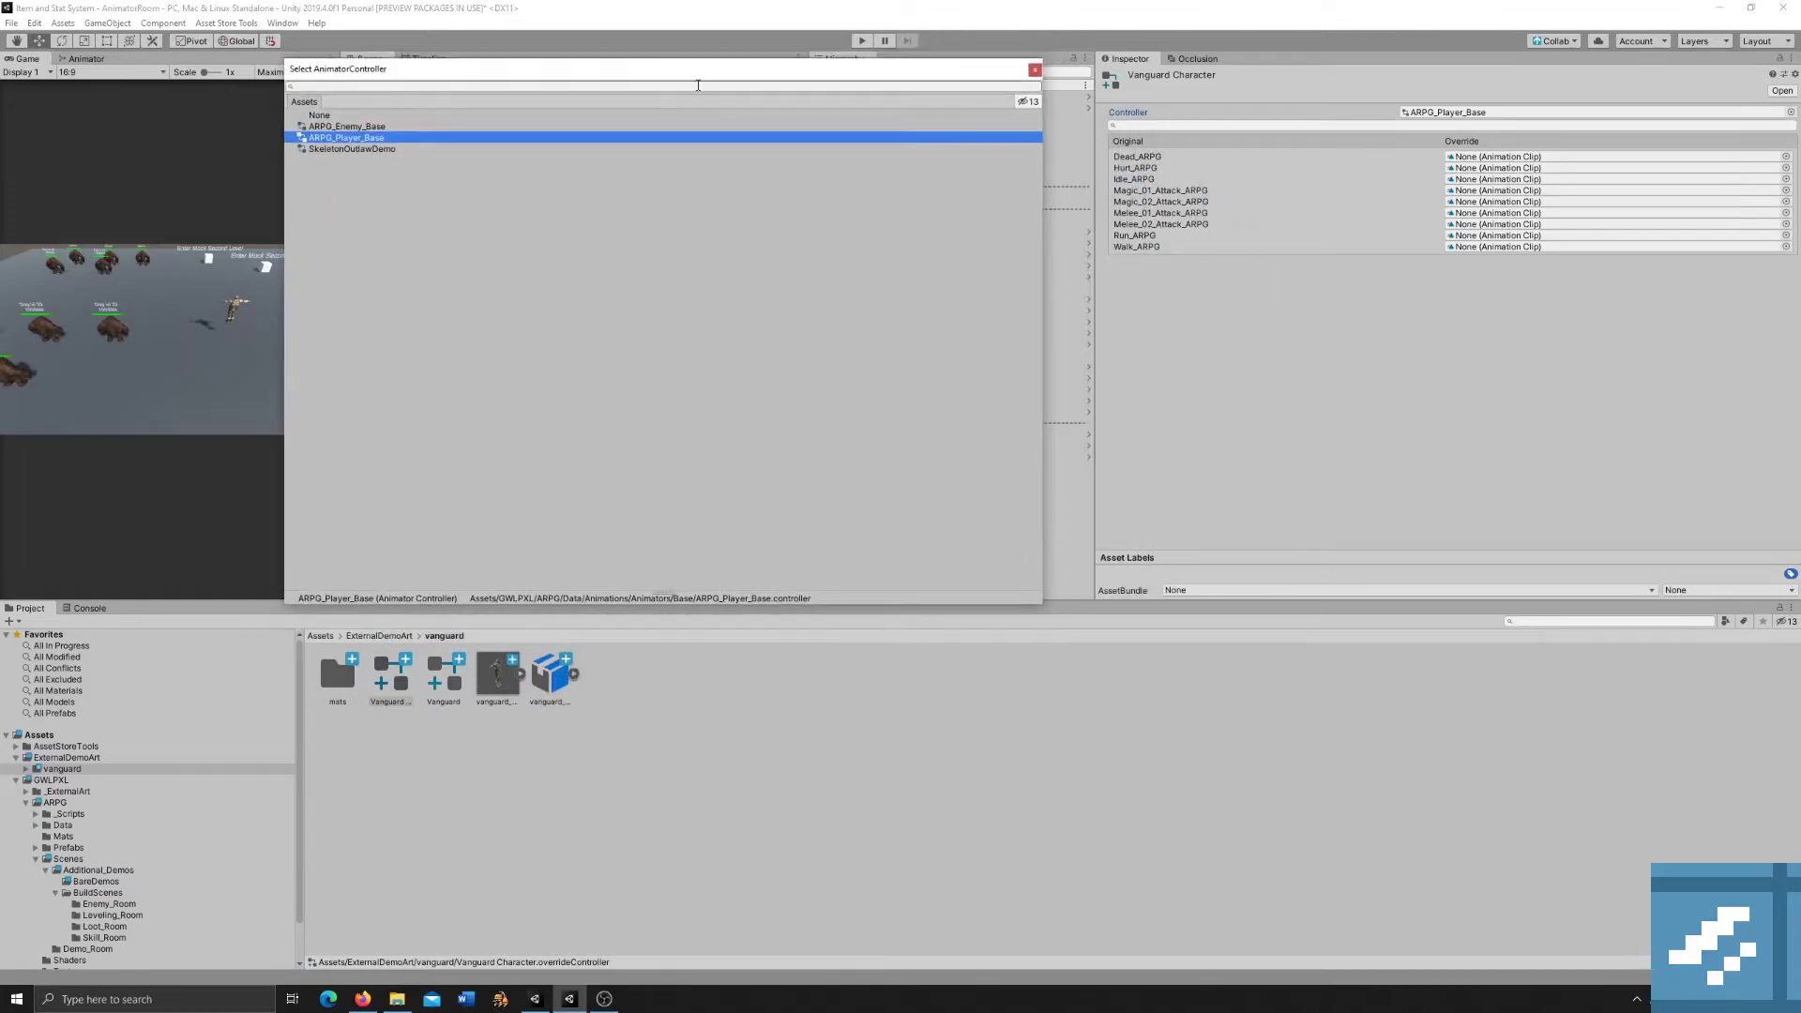
double_click(392, 139)
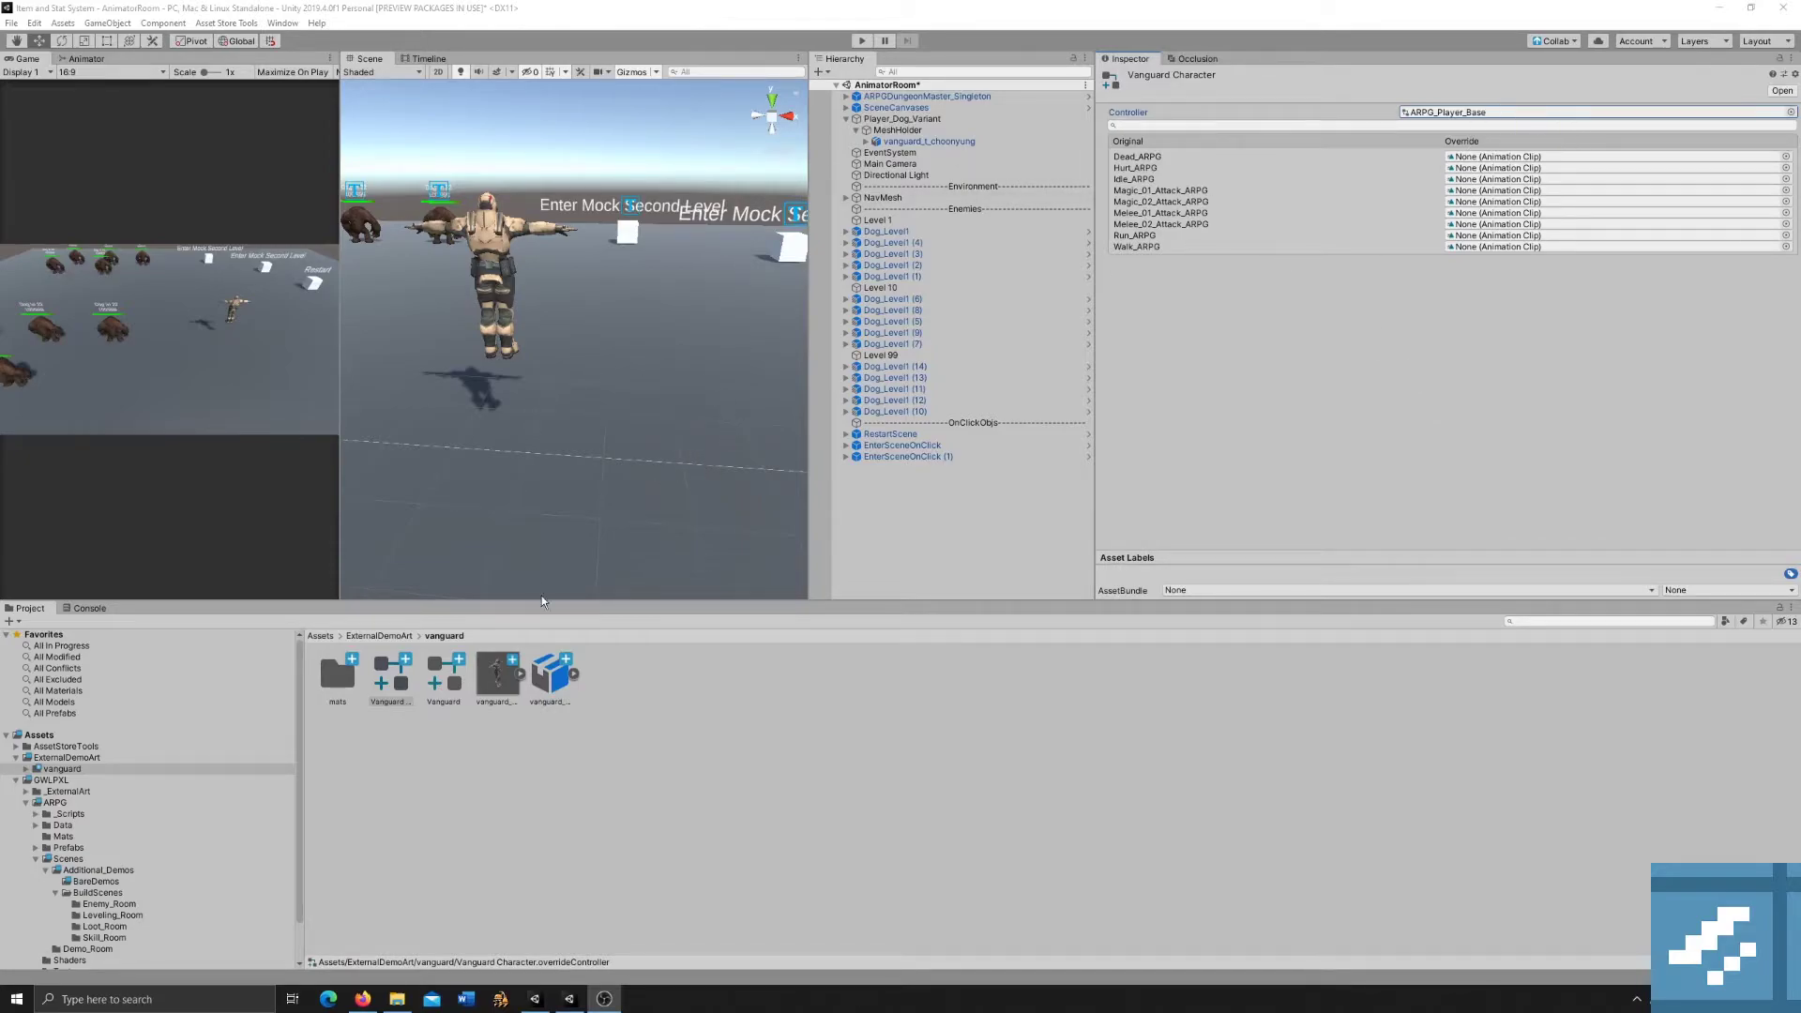
Preview the Sword And Shield Walk clip in the model's Animation import settings, with the preview area enlarged.
click(562, 675)
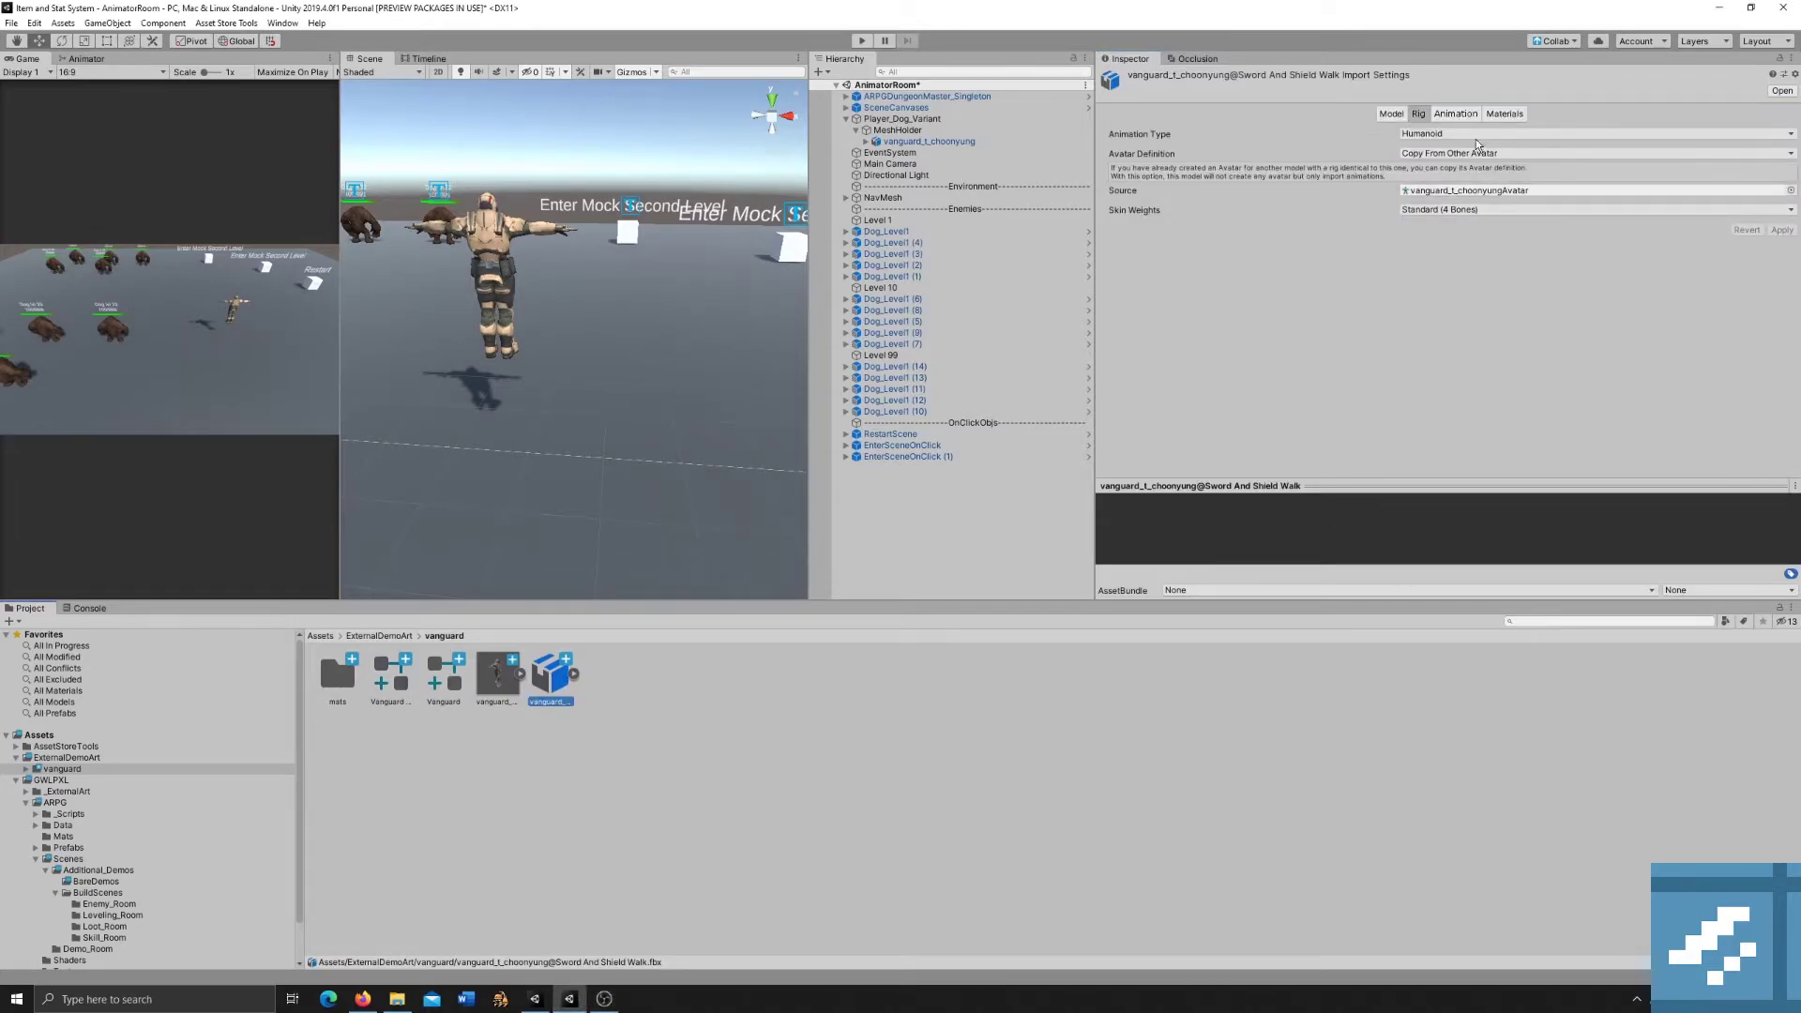
click(1466, 113)
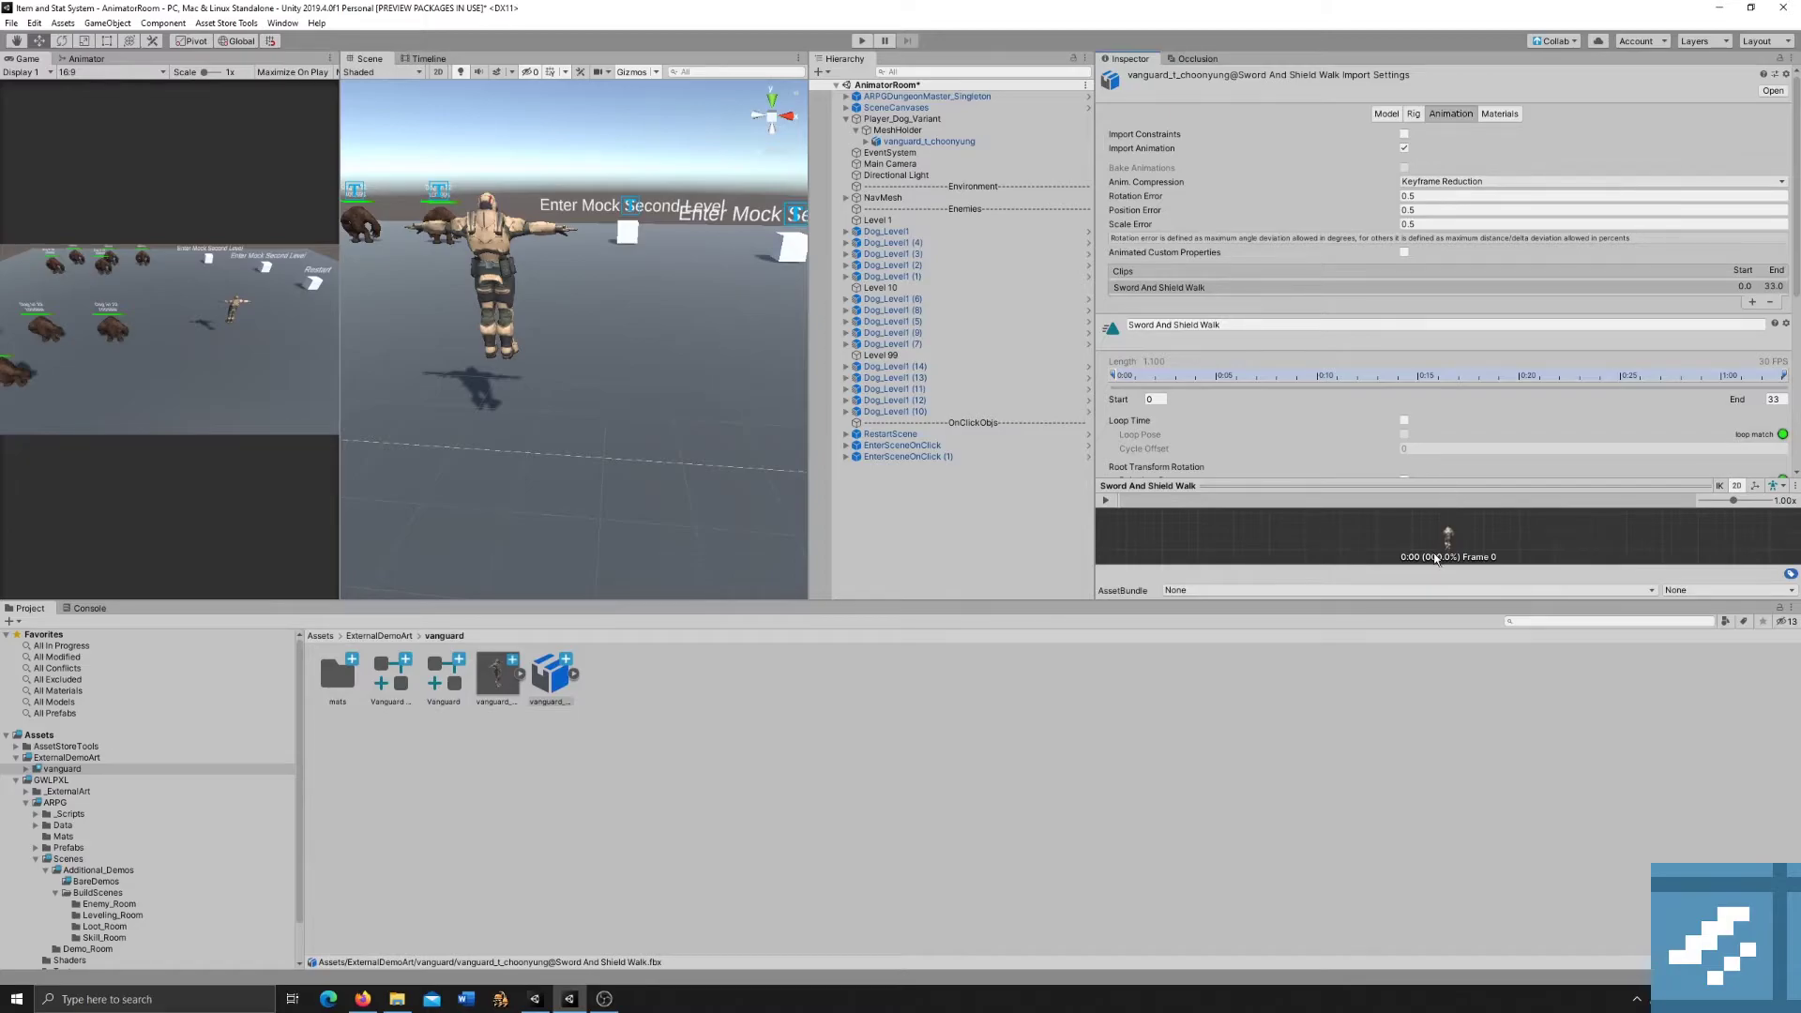
drag(1439, 600, 1441, 779)
drag(1471, 668, 1442, 380)
drag(1468, 560, 1370, 538)
click(1107, 403)
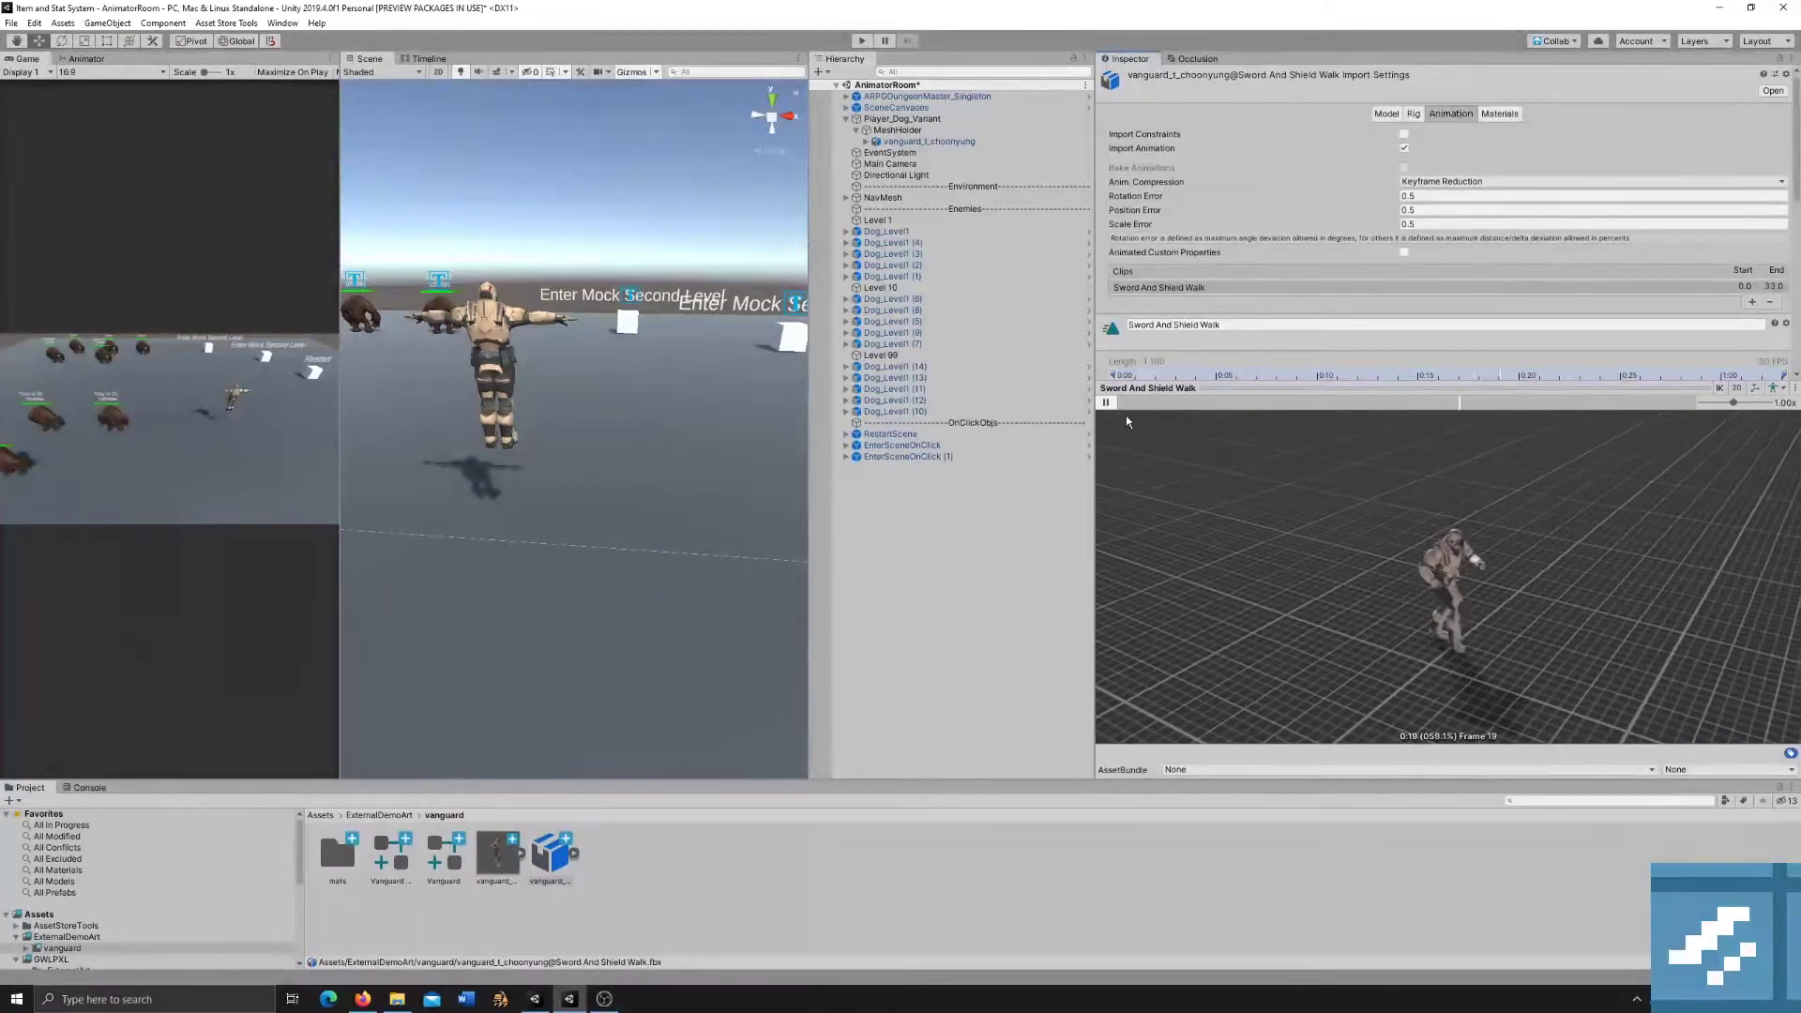
click(1106, 402)
Rename the clip to Vanguard_Sword And Shield Walk and apply the import settings.
click(1162, 324)
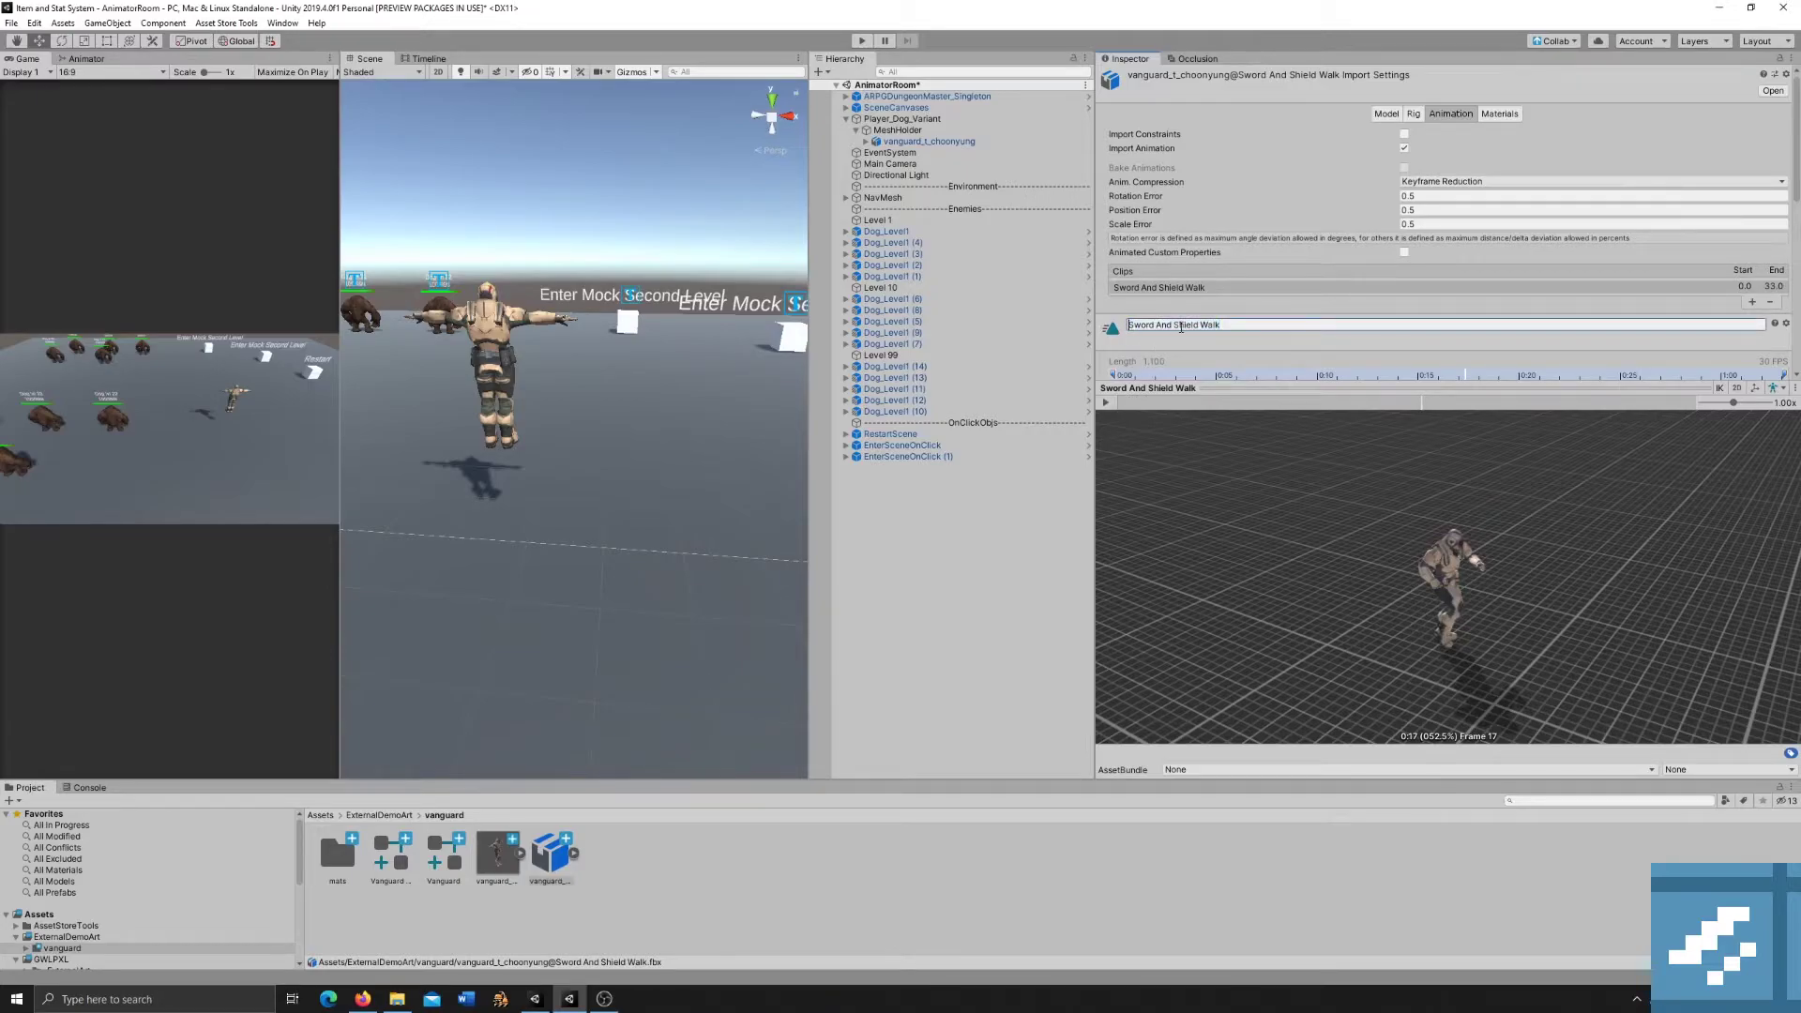
text(Vanguard_)
scroll(1656, 314, down, 10)
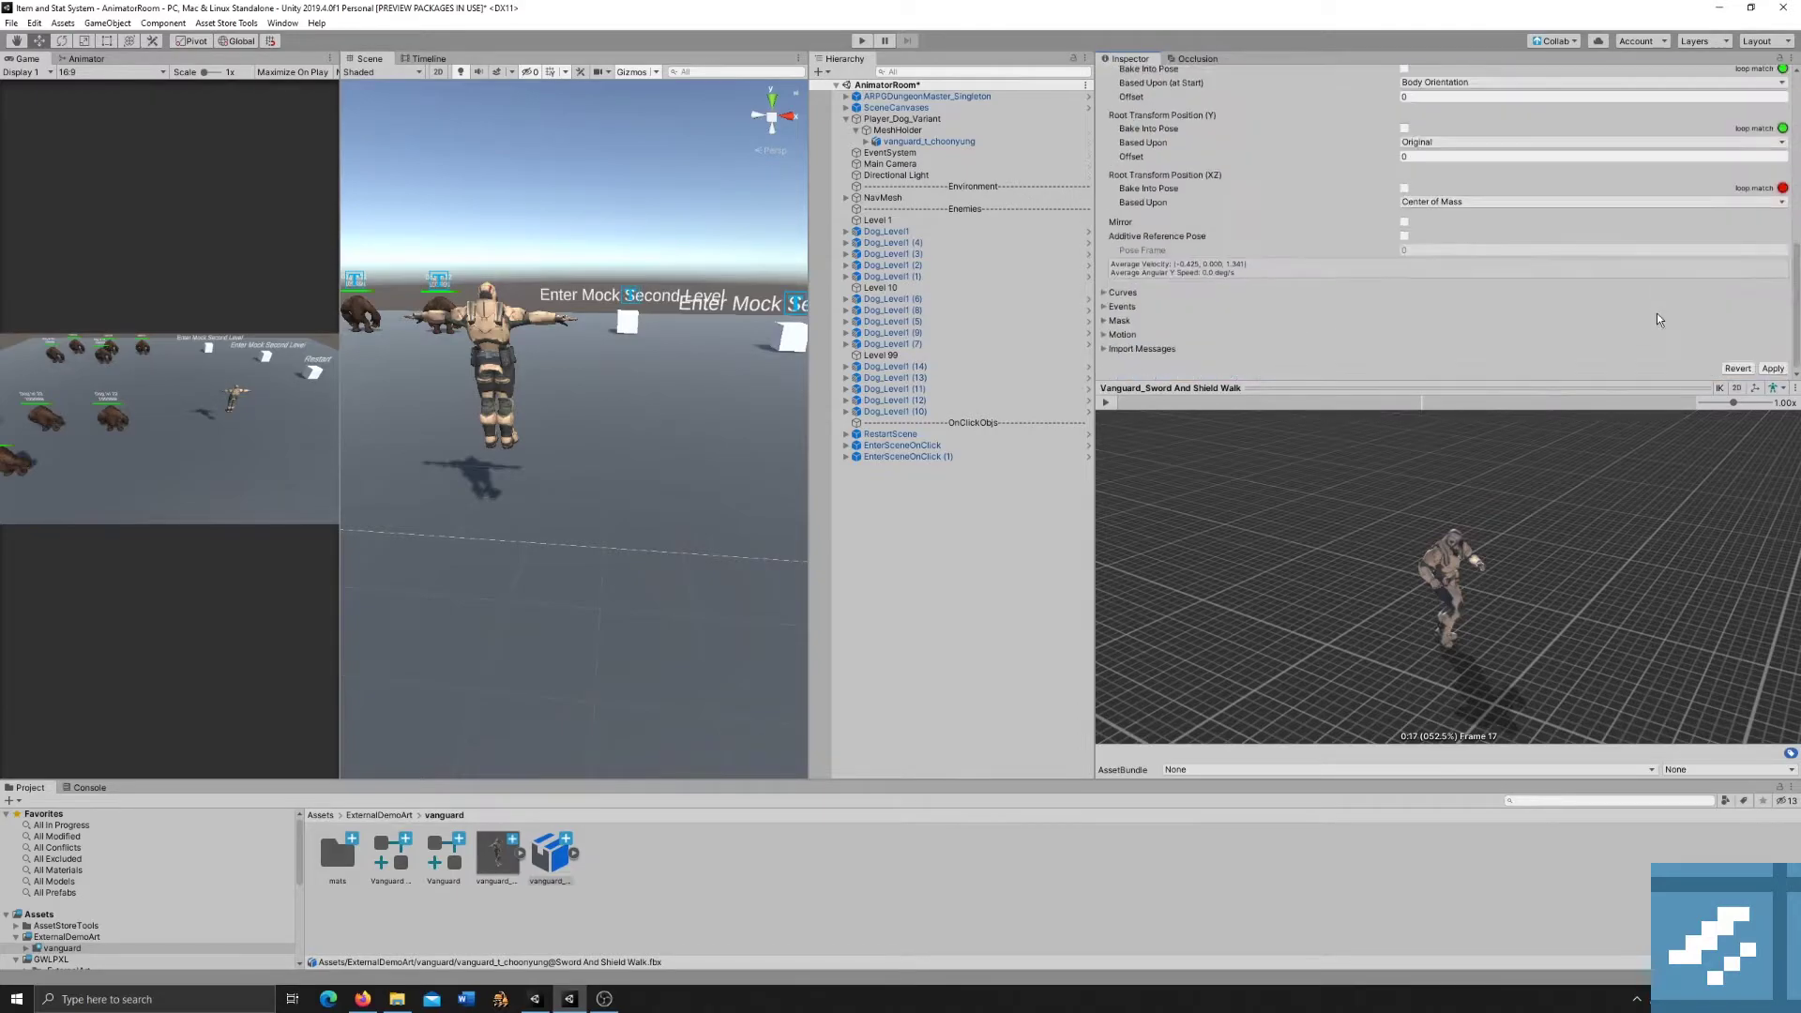
click(1774, 368)
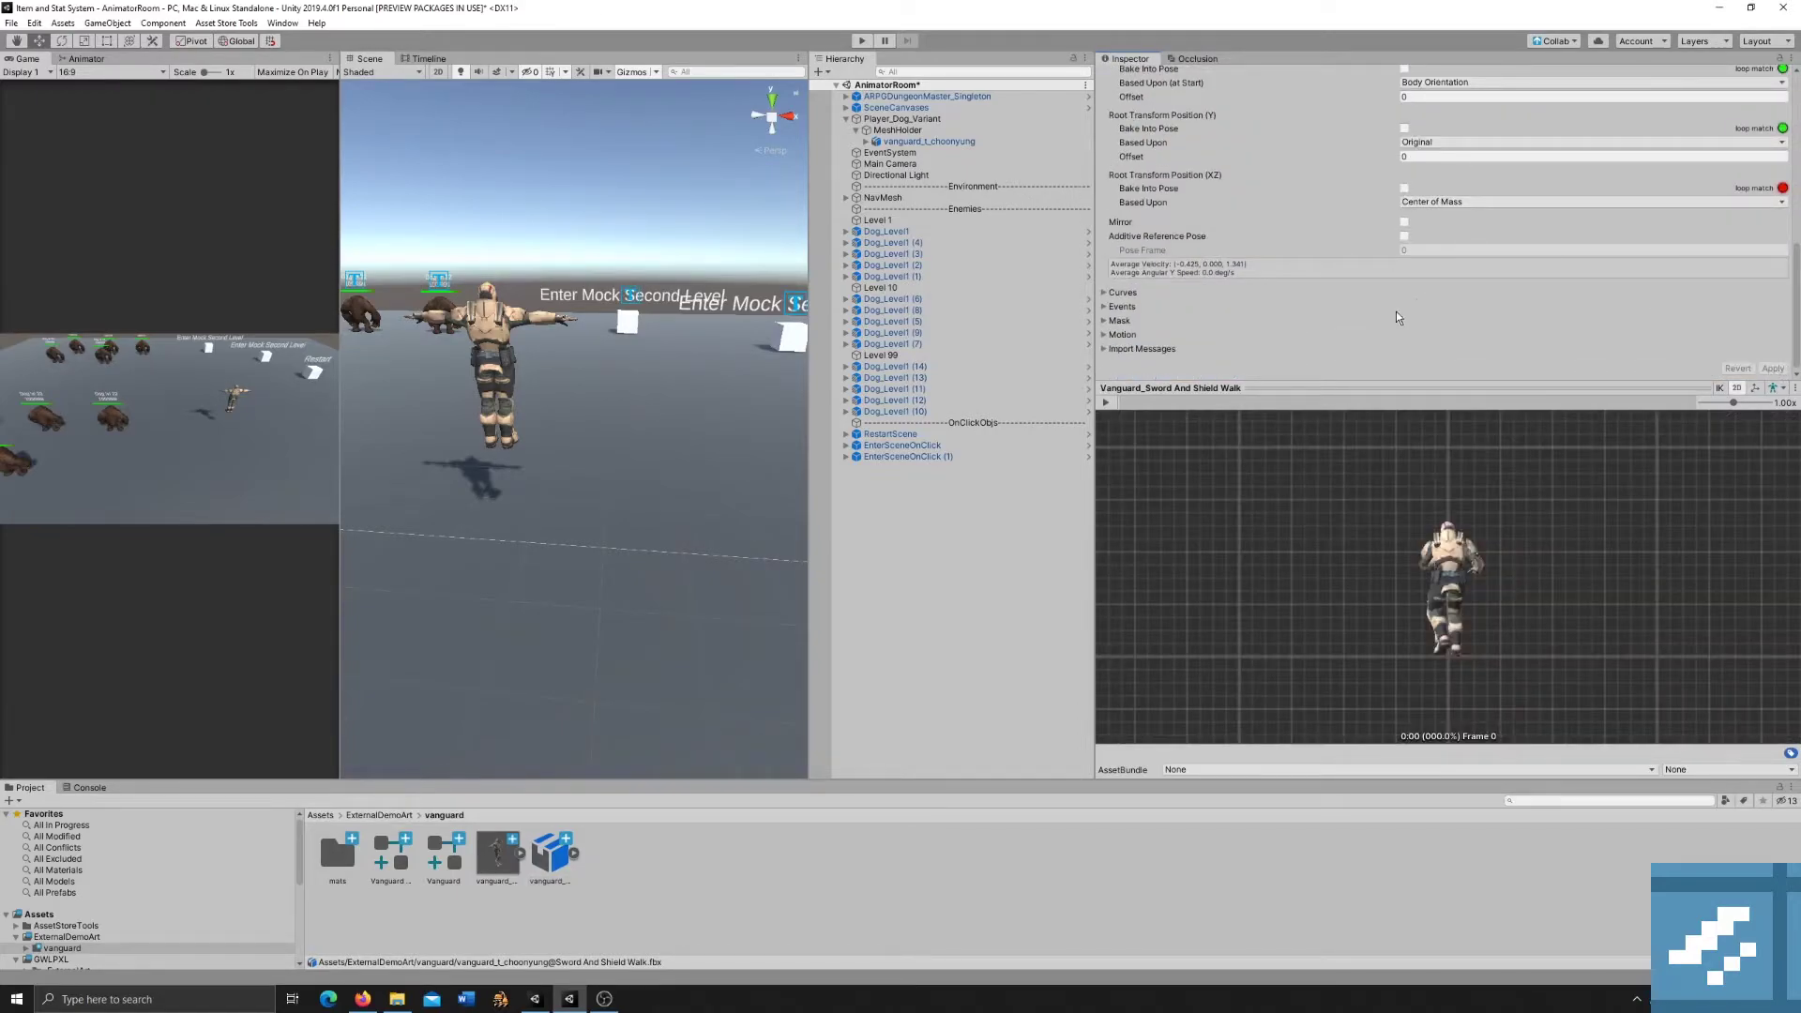
In the Vanguard Character override controller, override Walk_ARPG with the Vanguard_Sword And Shield Walk clip.
click(987, 141)
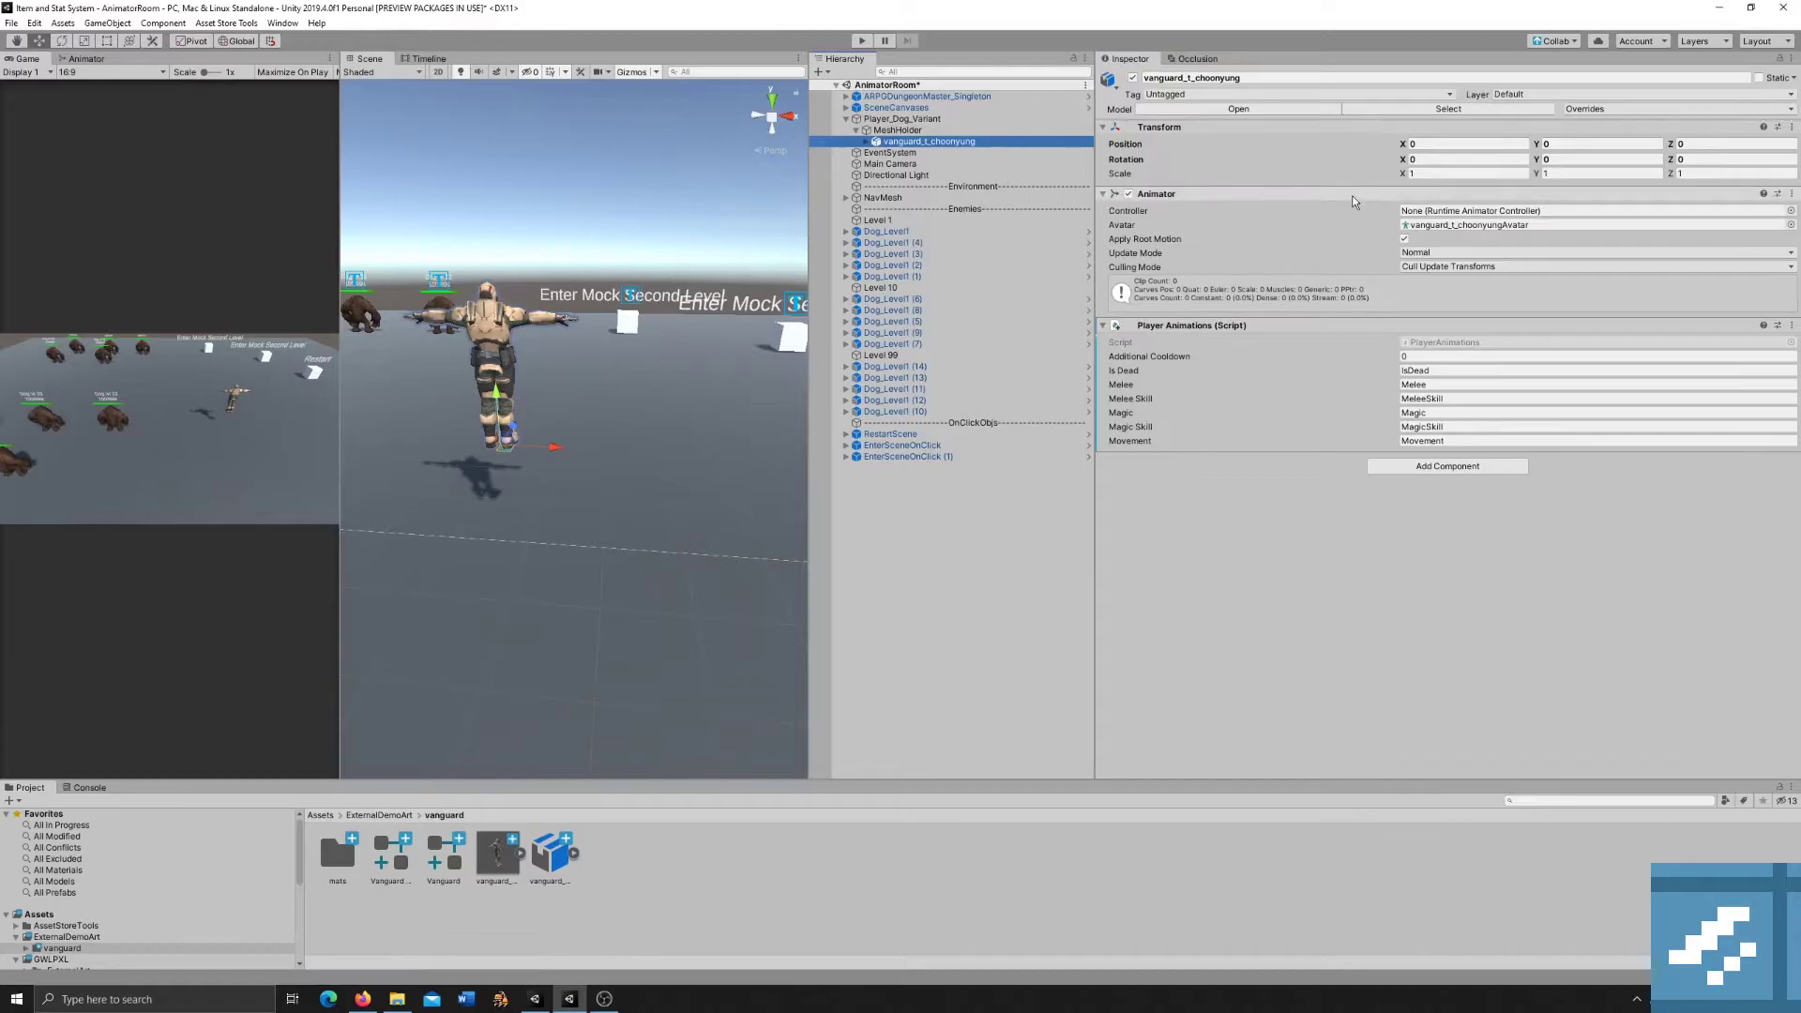
click(399, 854)
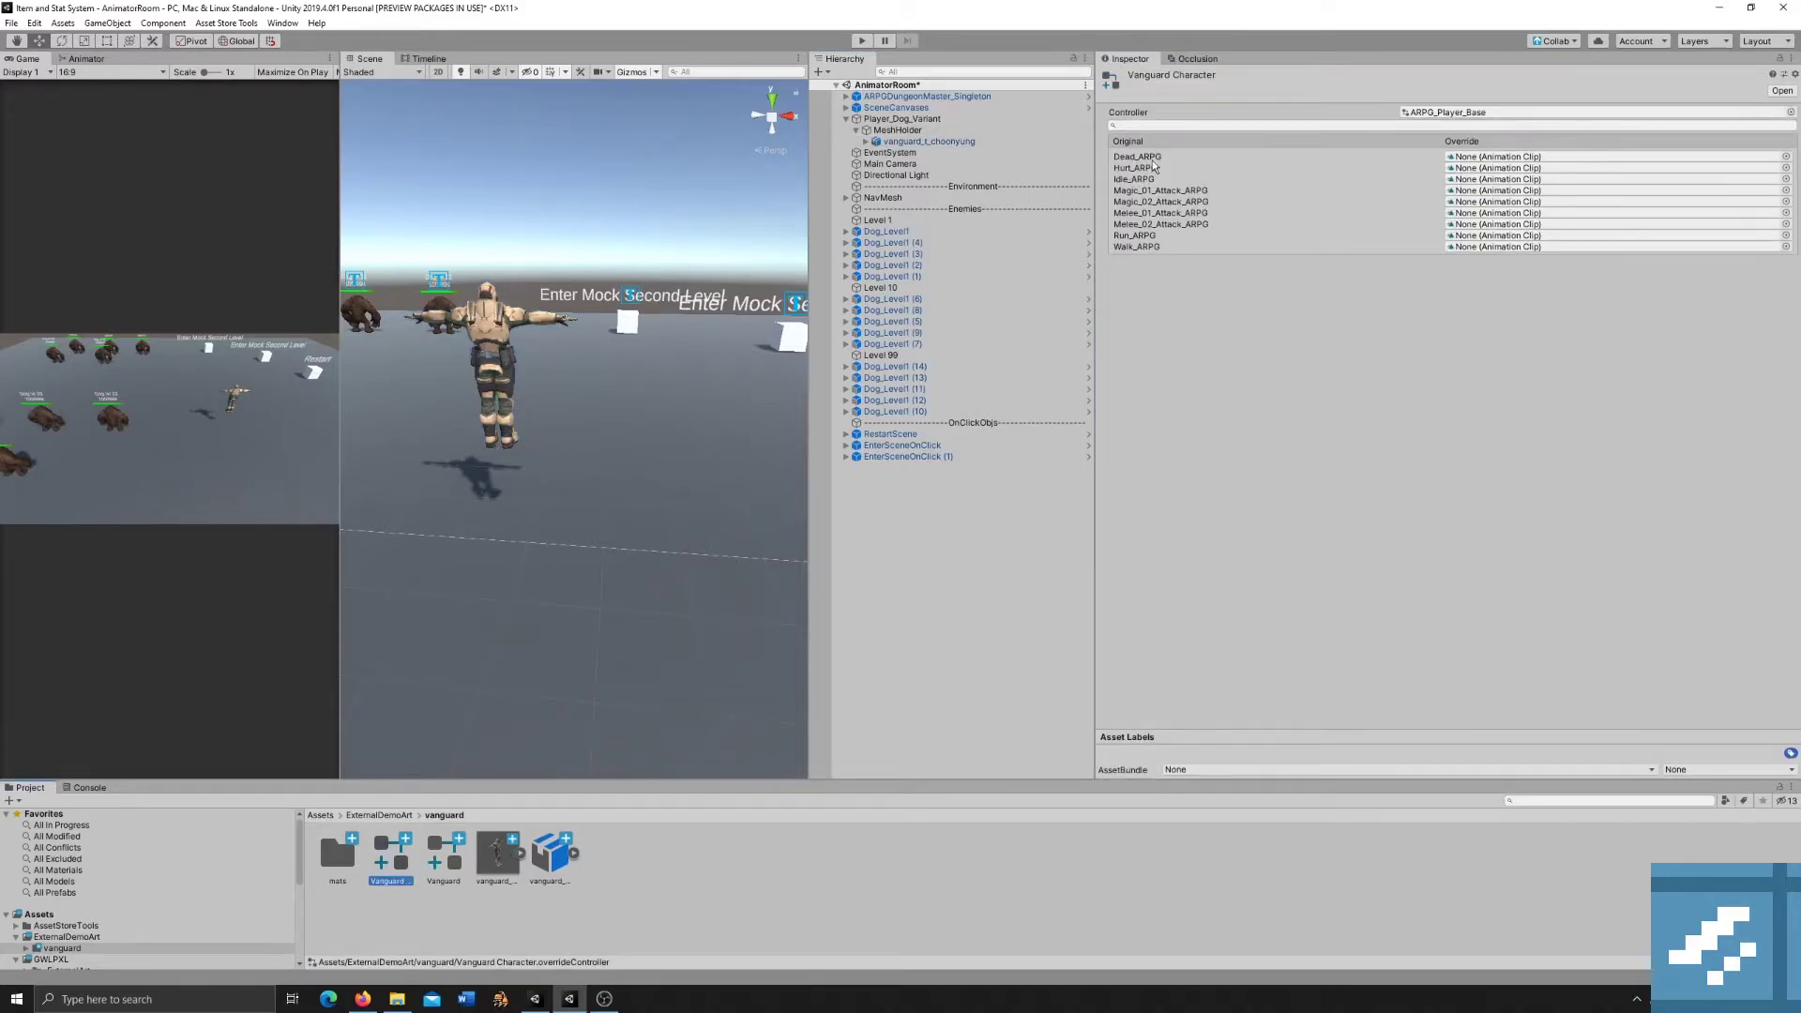
click(1785, 245)
text(vangu)
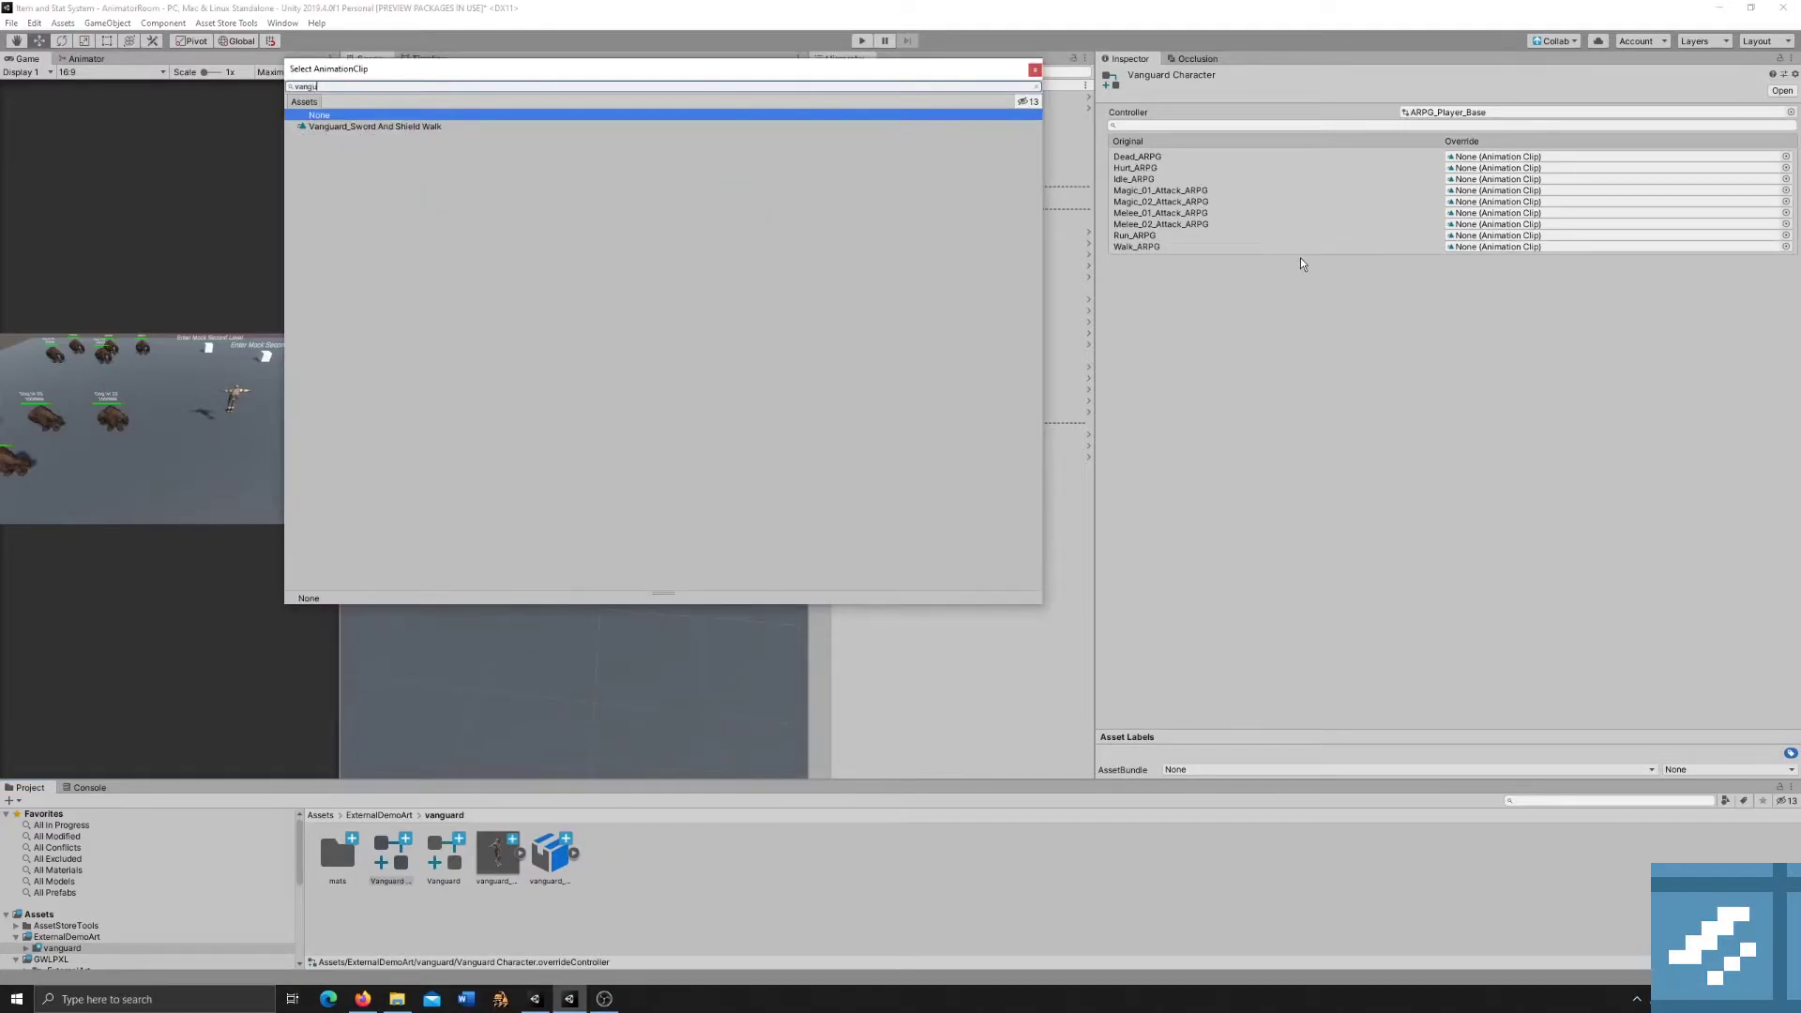
double_click(346, 127)
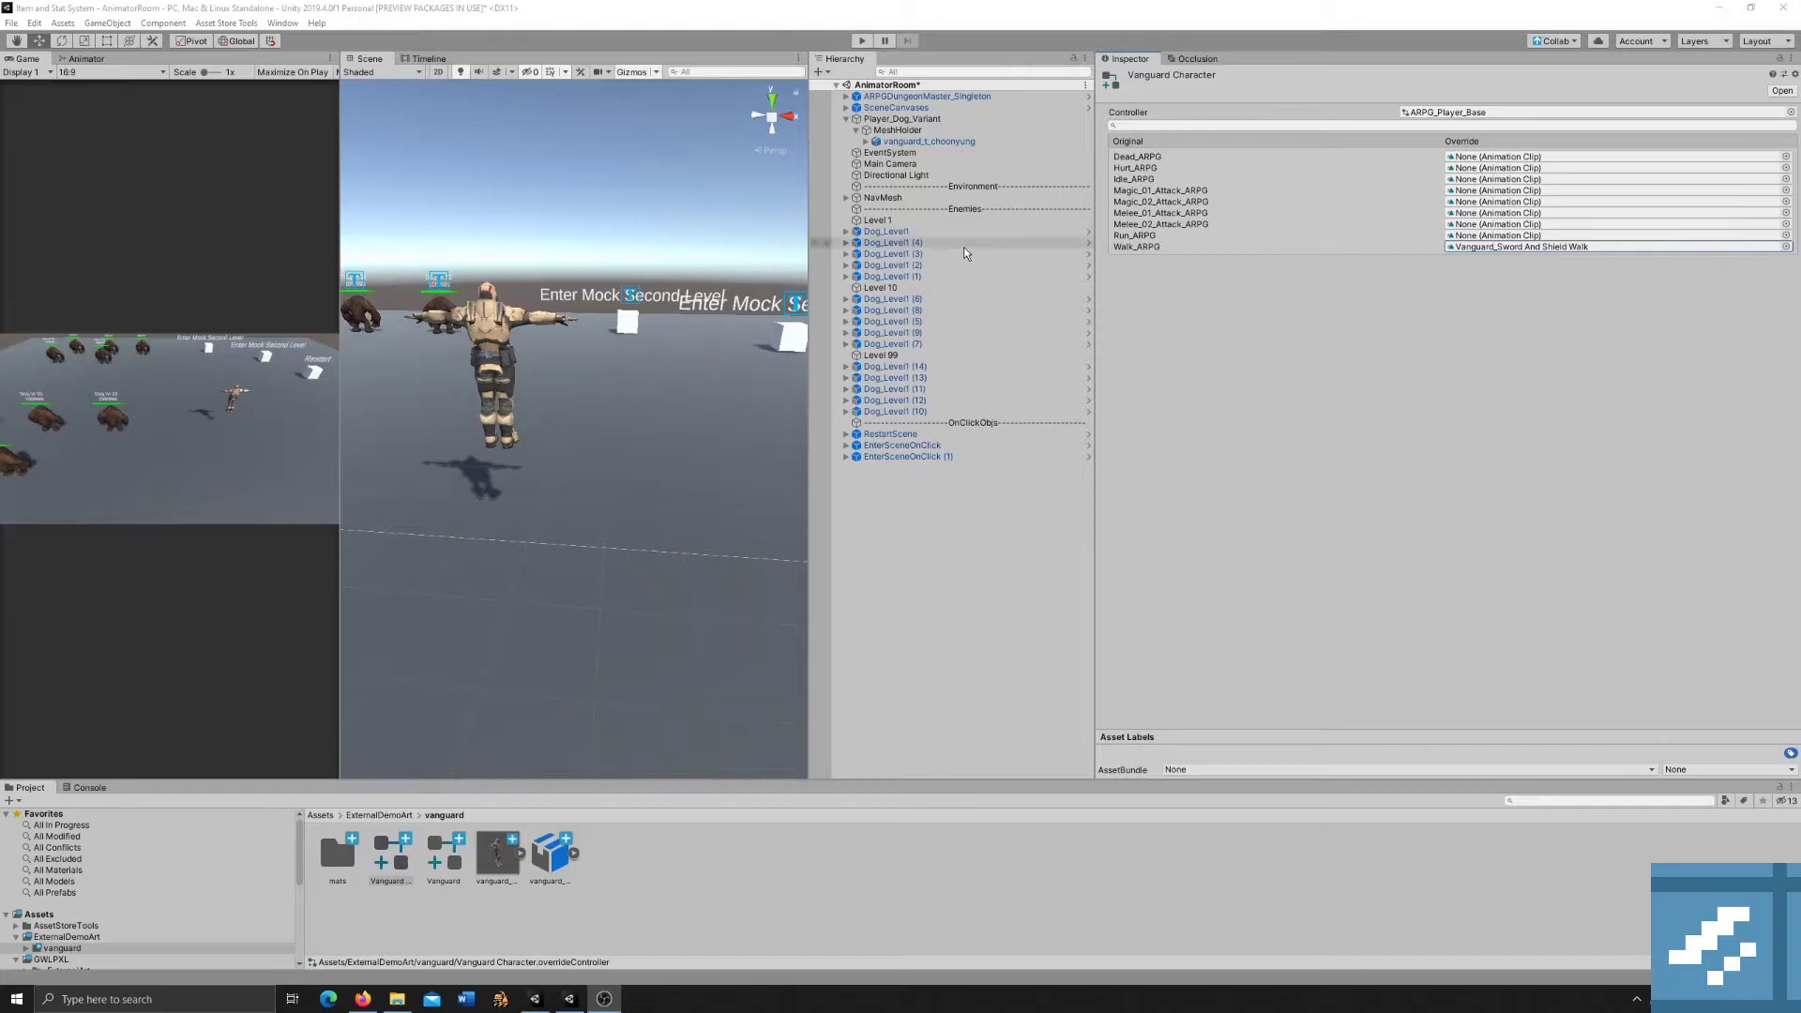
Assign Vanguard Character as the Animator controller of vanguard_t_choonyung under MeshHolder.
click(933, 145)
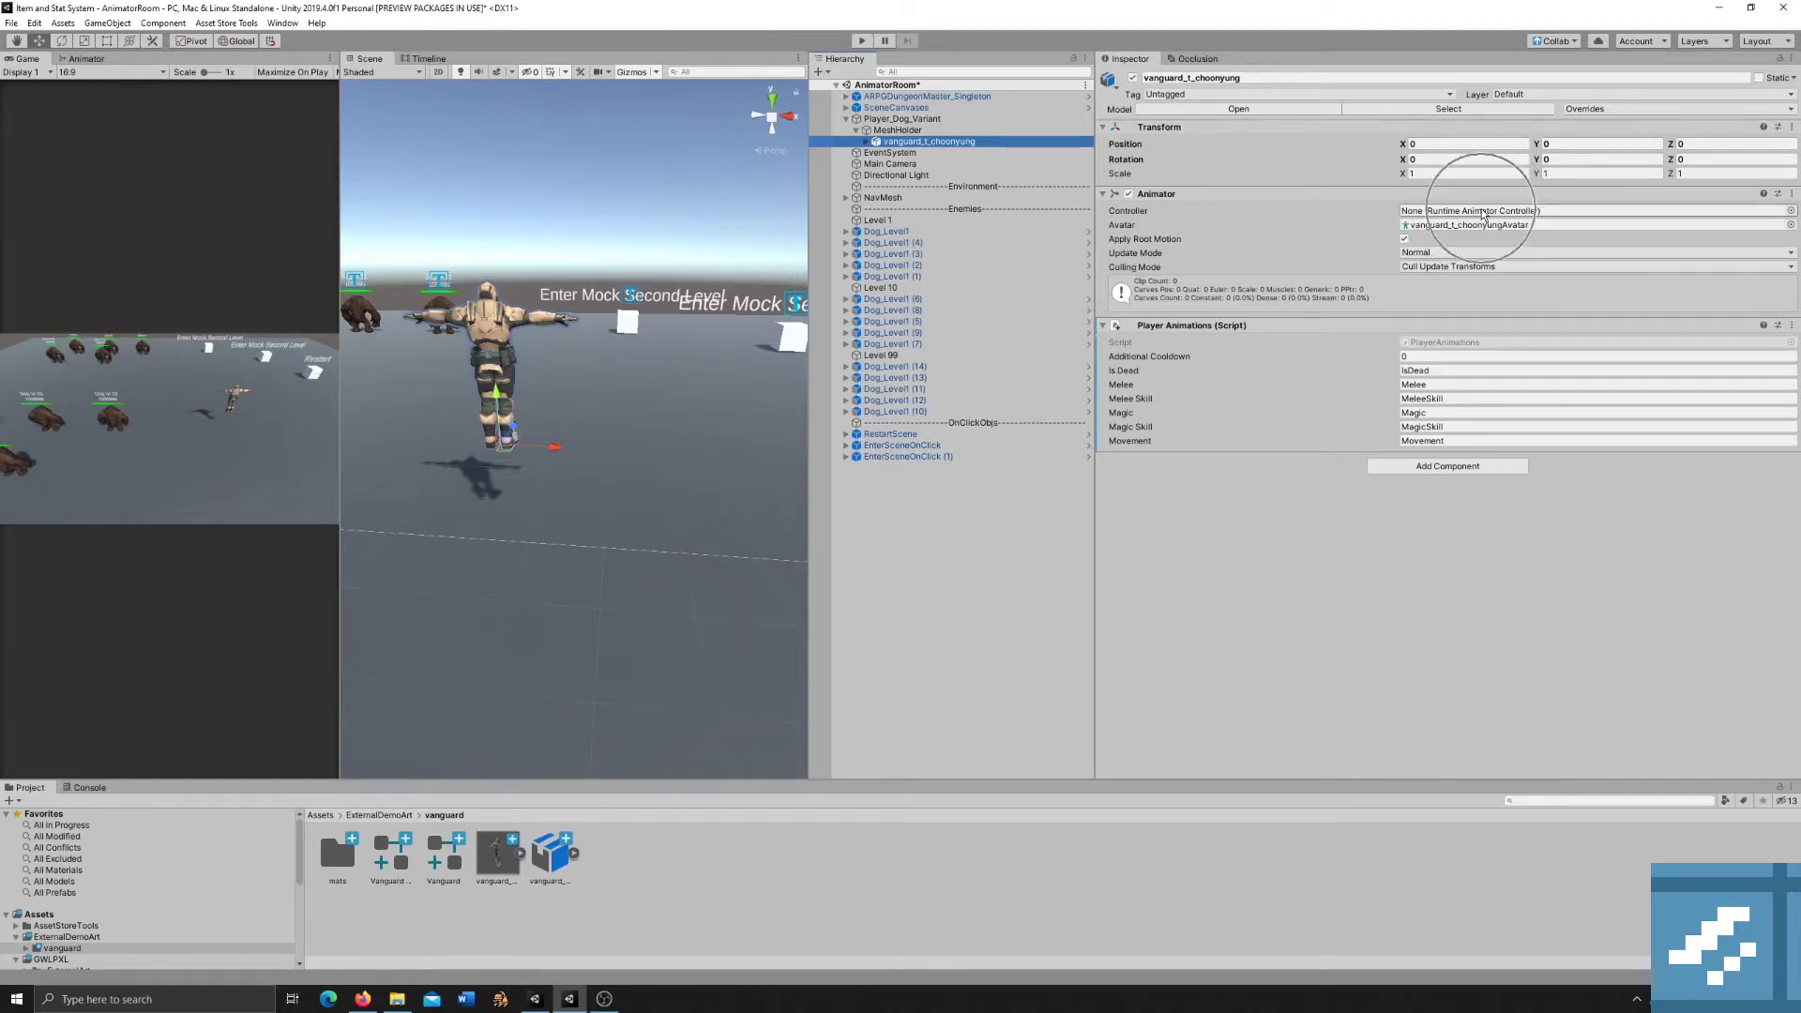
click(1791, 211)
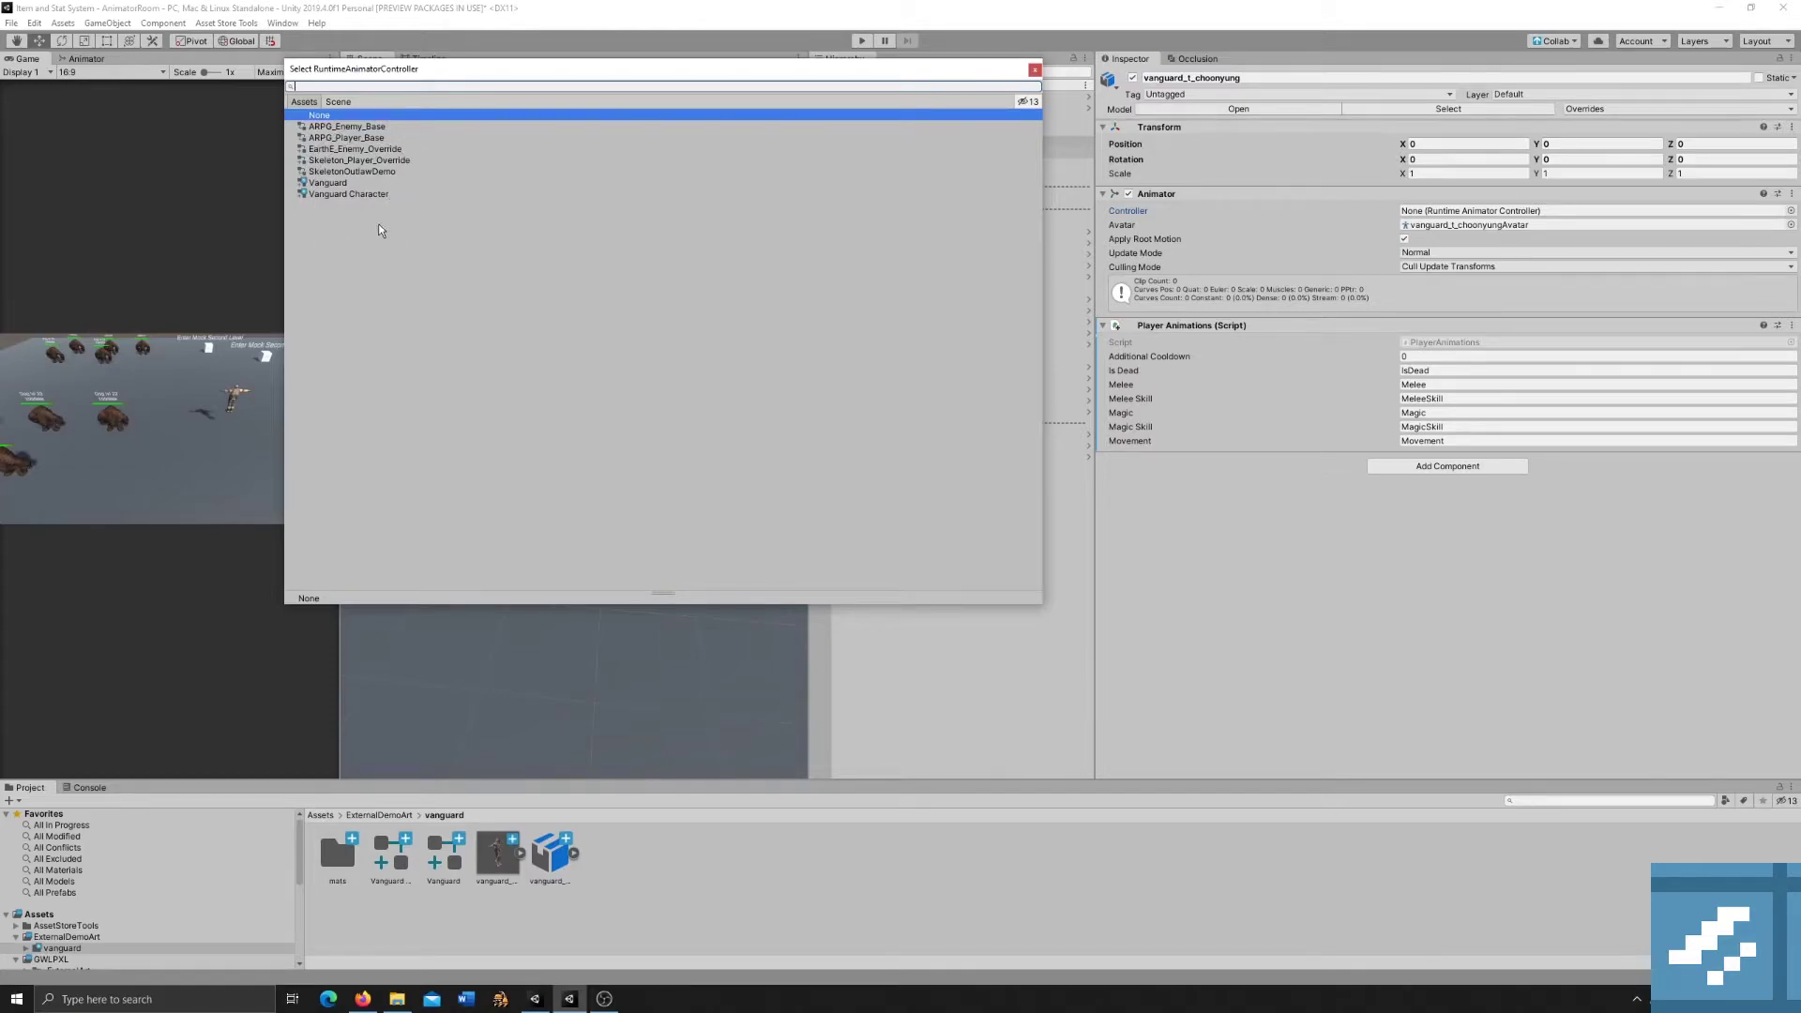
click(361, 196)
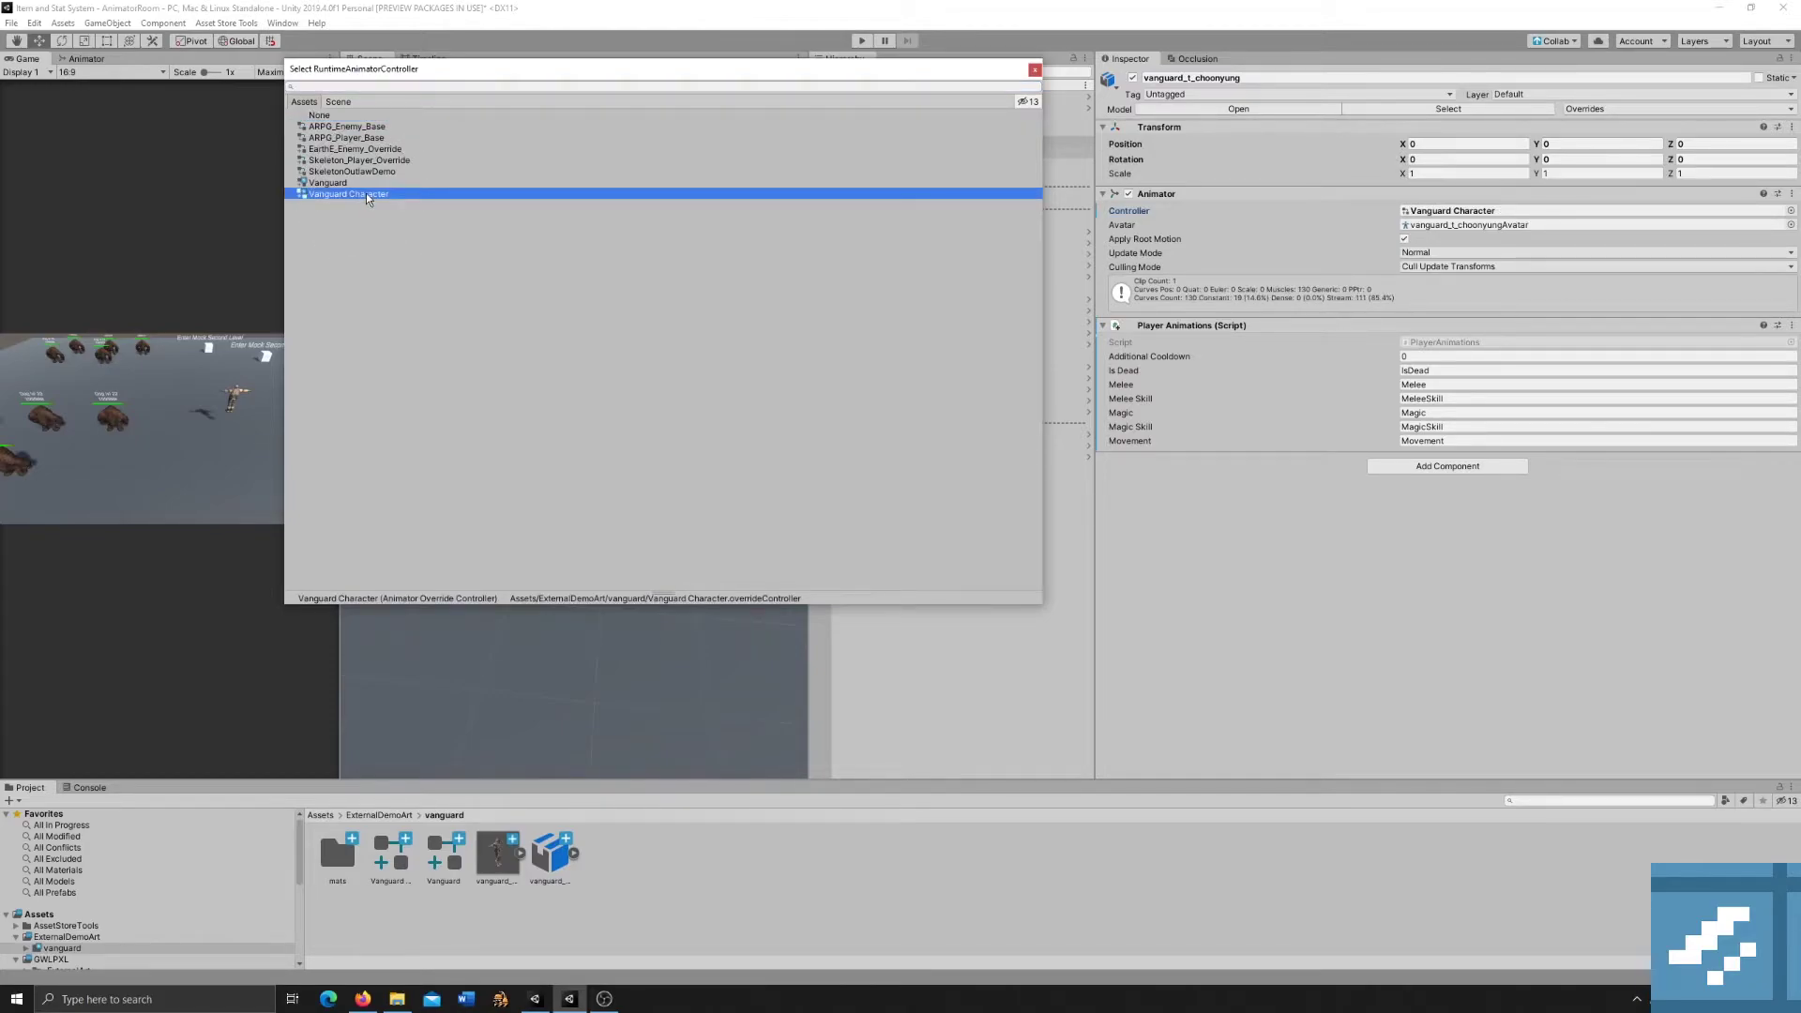
double_click(367, 197)
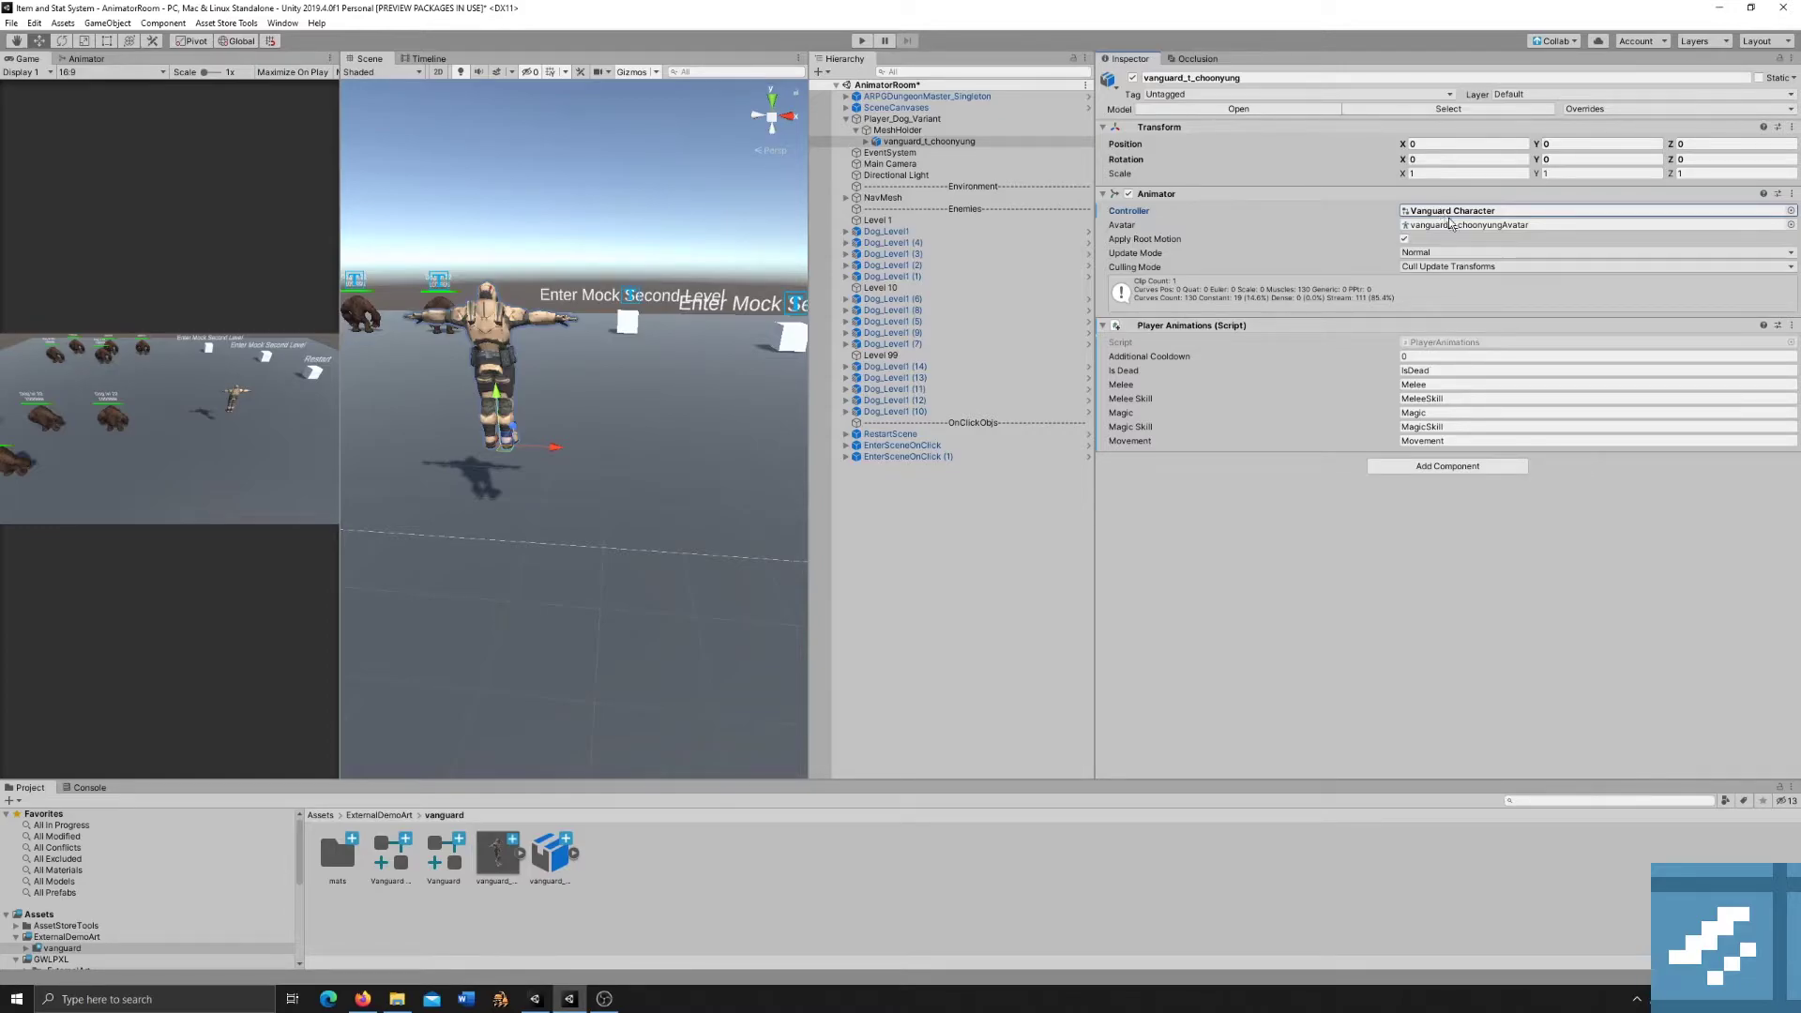
Open the override controller assigned to the Animator and review its original and override animation clips.
key(ctrl)
key(ctrl)
key(ctrl)
key(ctrl)
double_click(1464, 211)
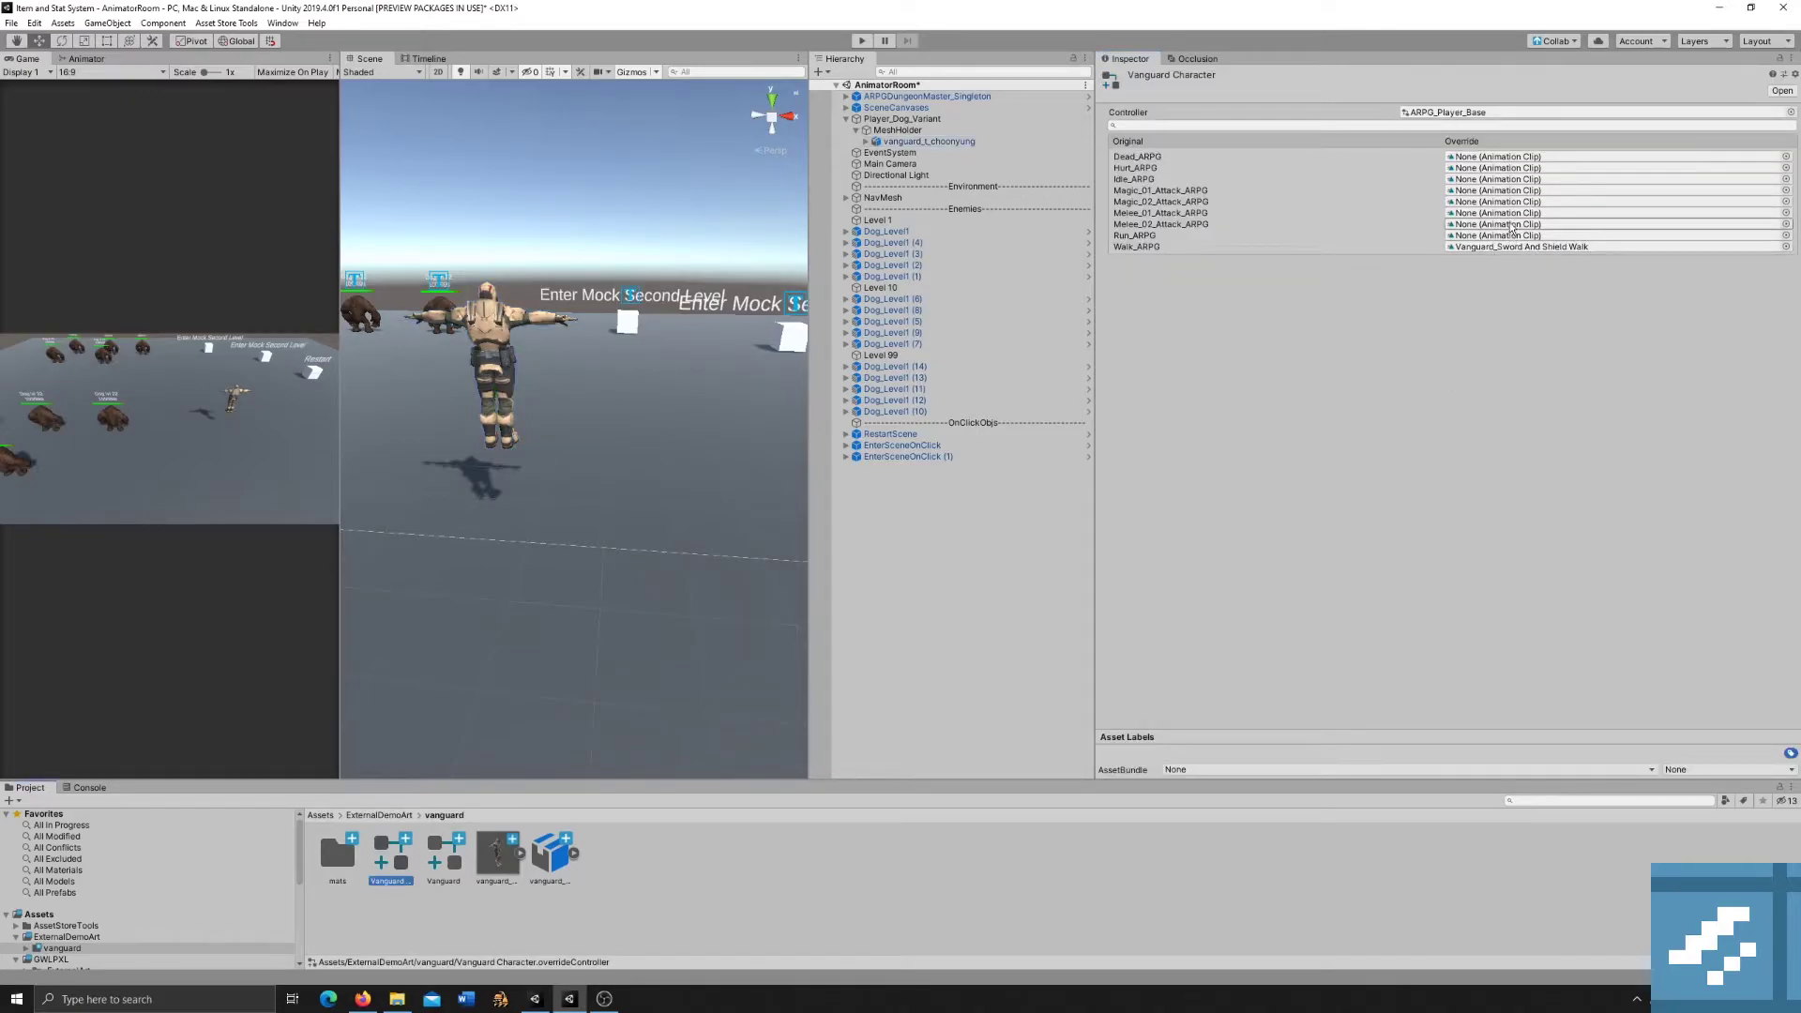
key(ctrl)
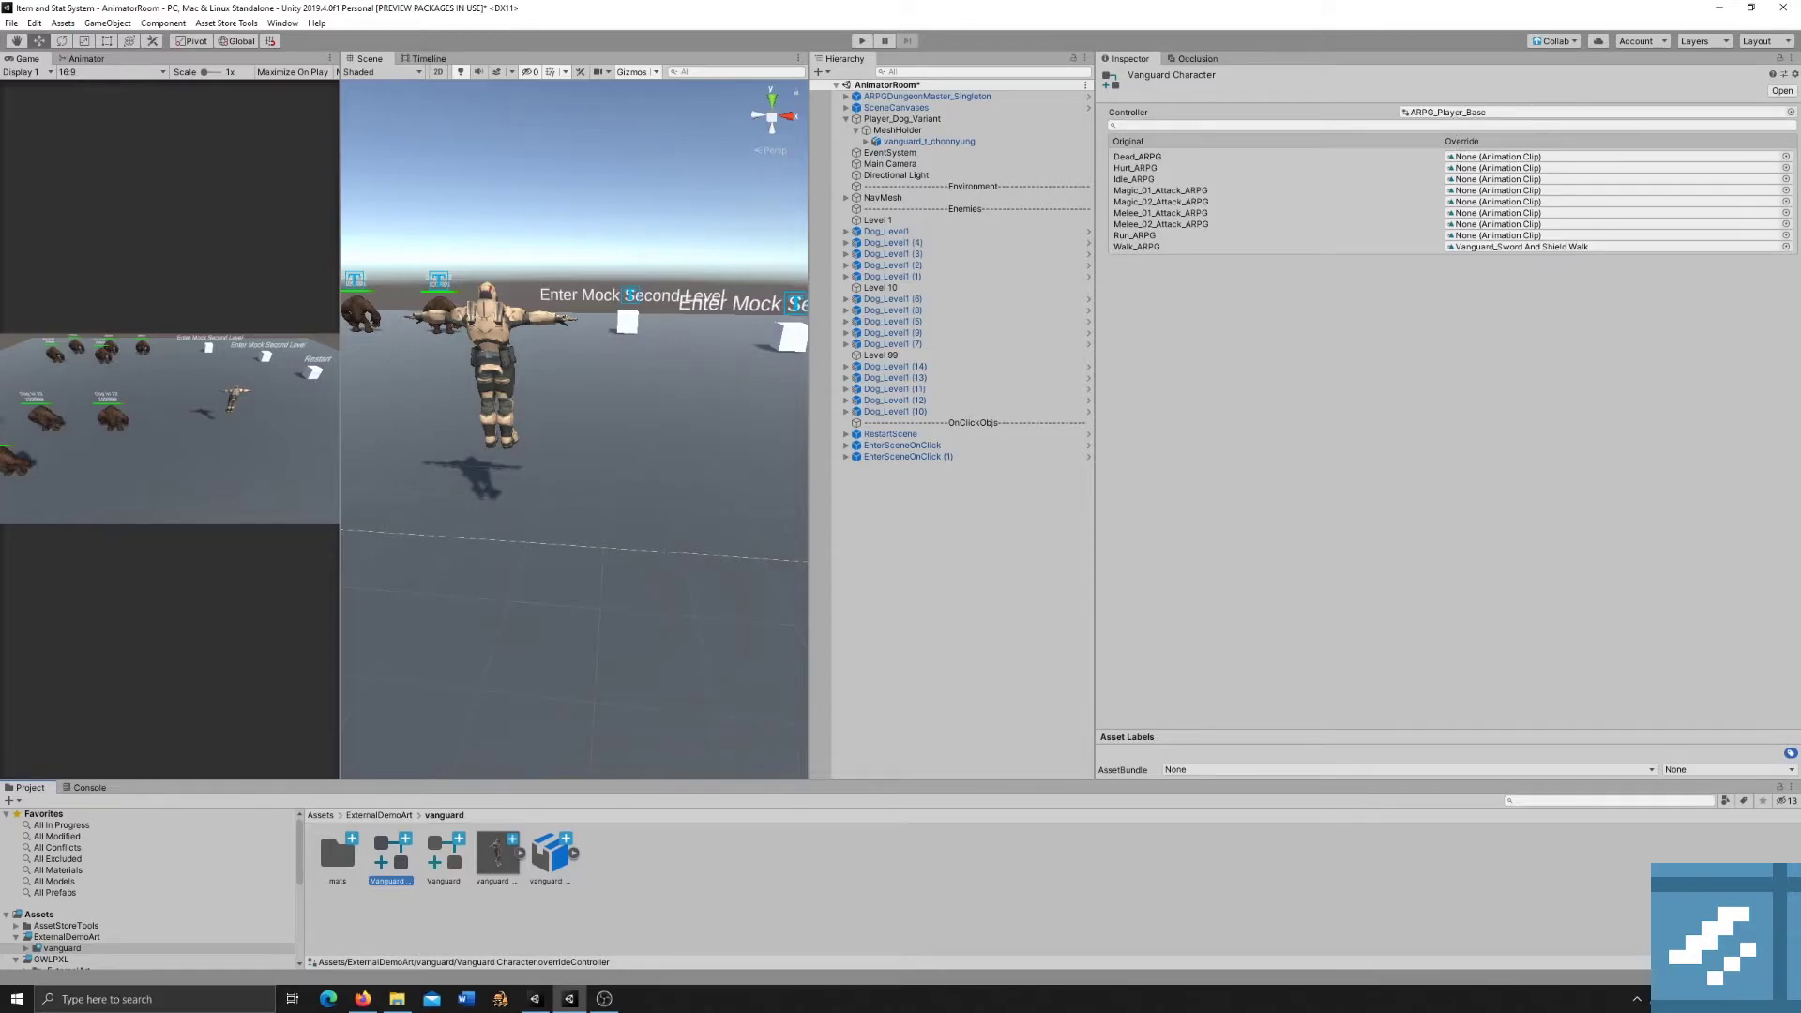
Rename the Player_Dog_Variant object to Player_Vanguard_Variant.
click(928, 141)
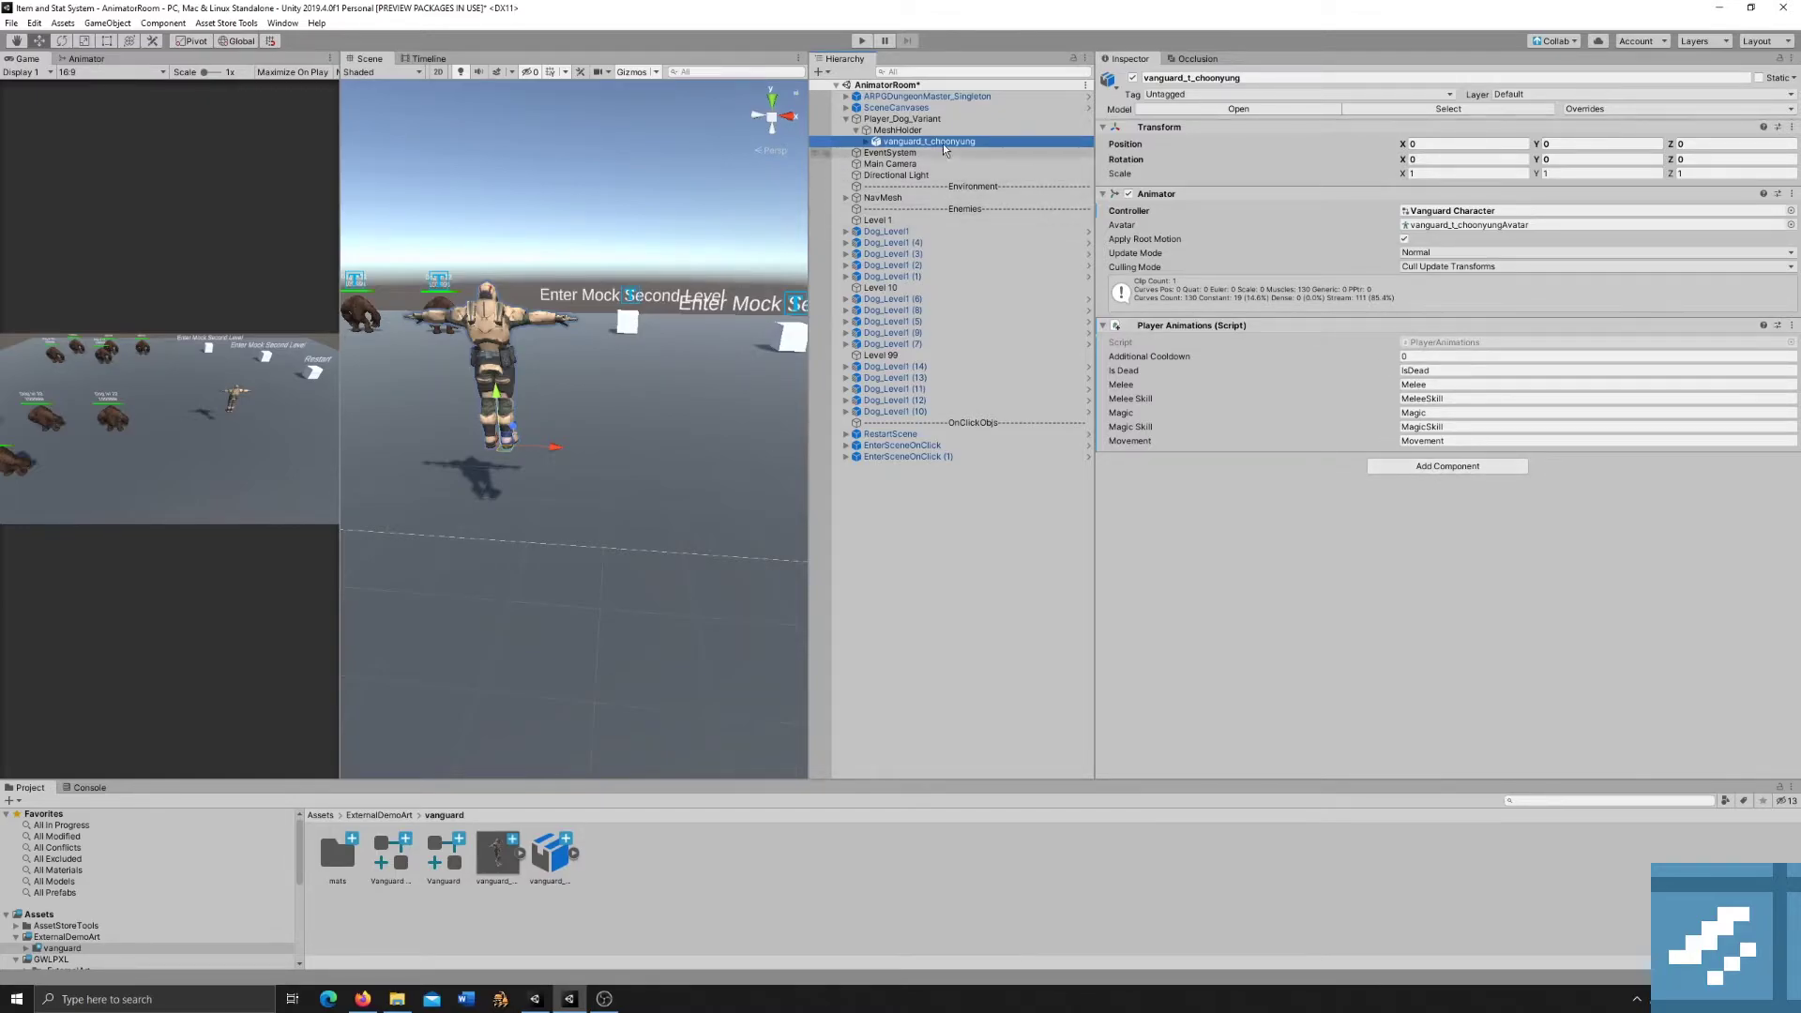
click(938, 120)
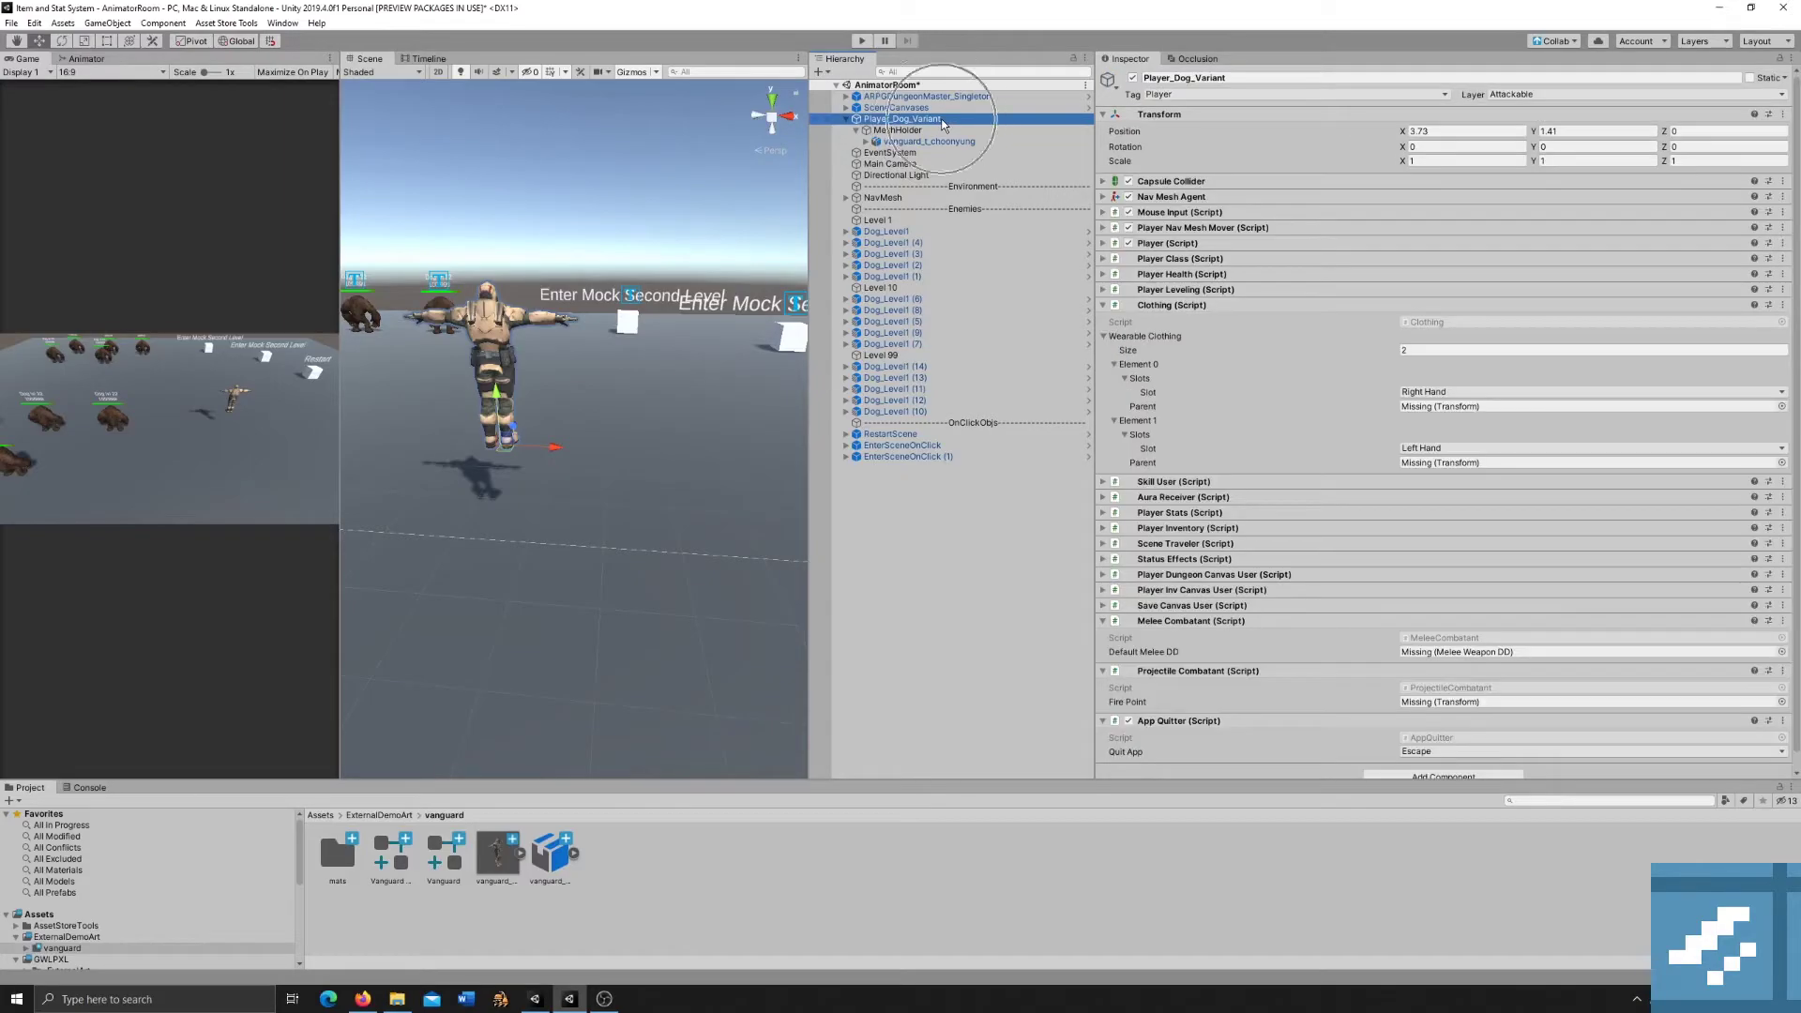
double_click(1183, 78)
text(Vanguard)
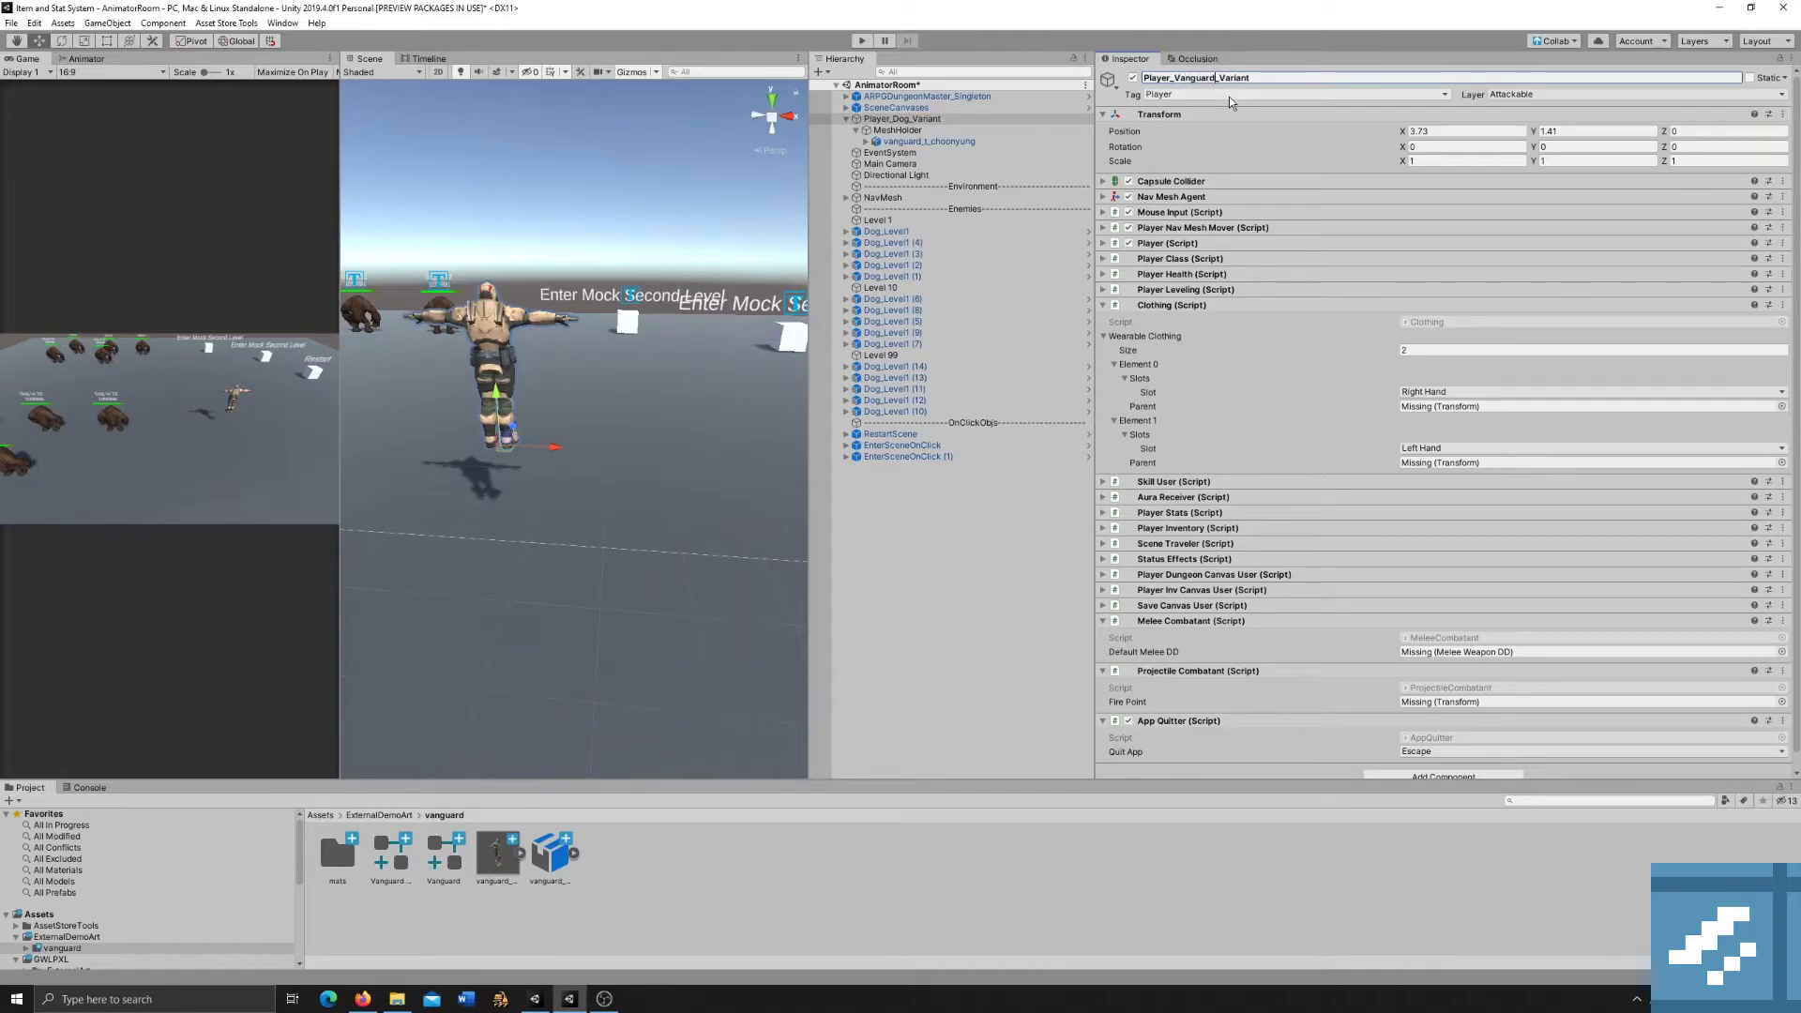
key(Return)
Expand the vanguard skeleton down to mixamorig:LeftHand and assign that bone as Parent of the Clothing component's Left Hand slot.
scroll(1466, 610, down, 1)
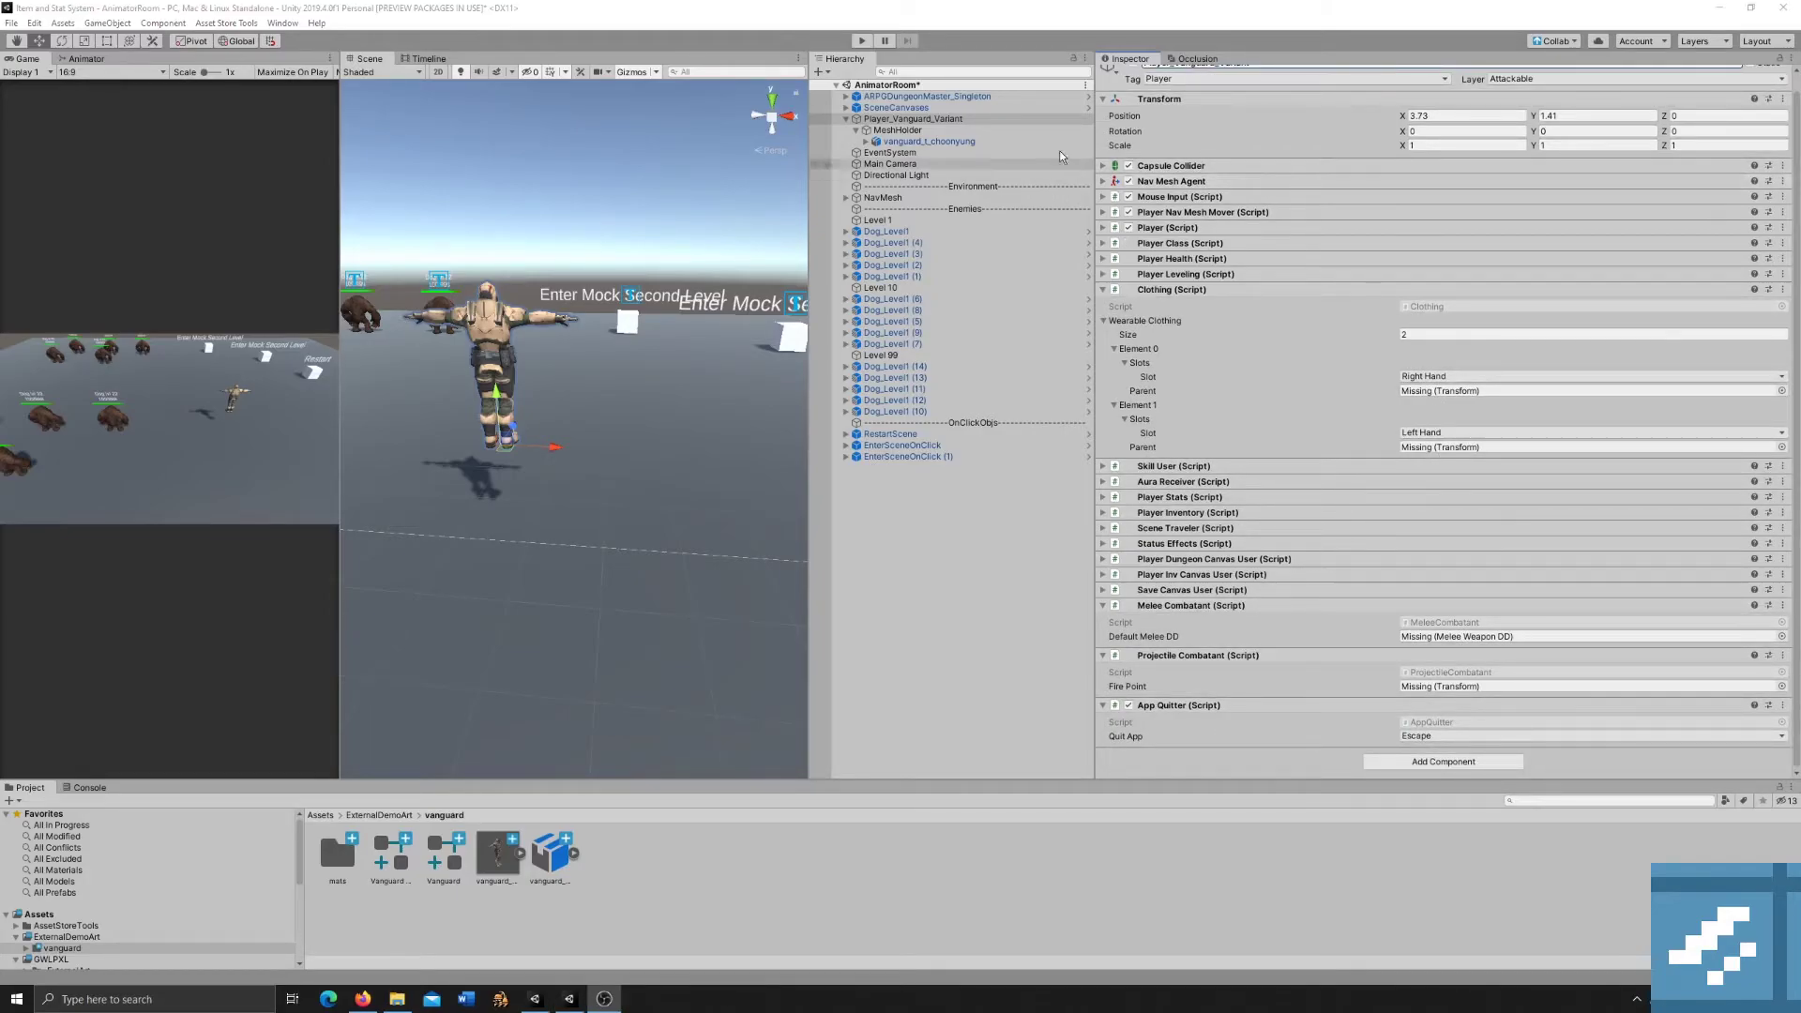
click(859, 141)
click(877, 152)
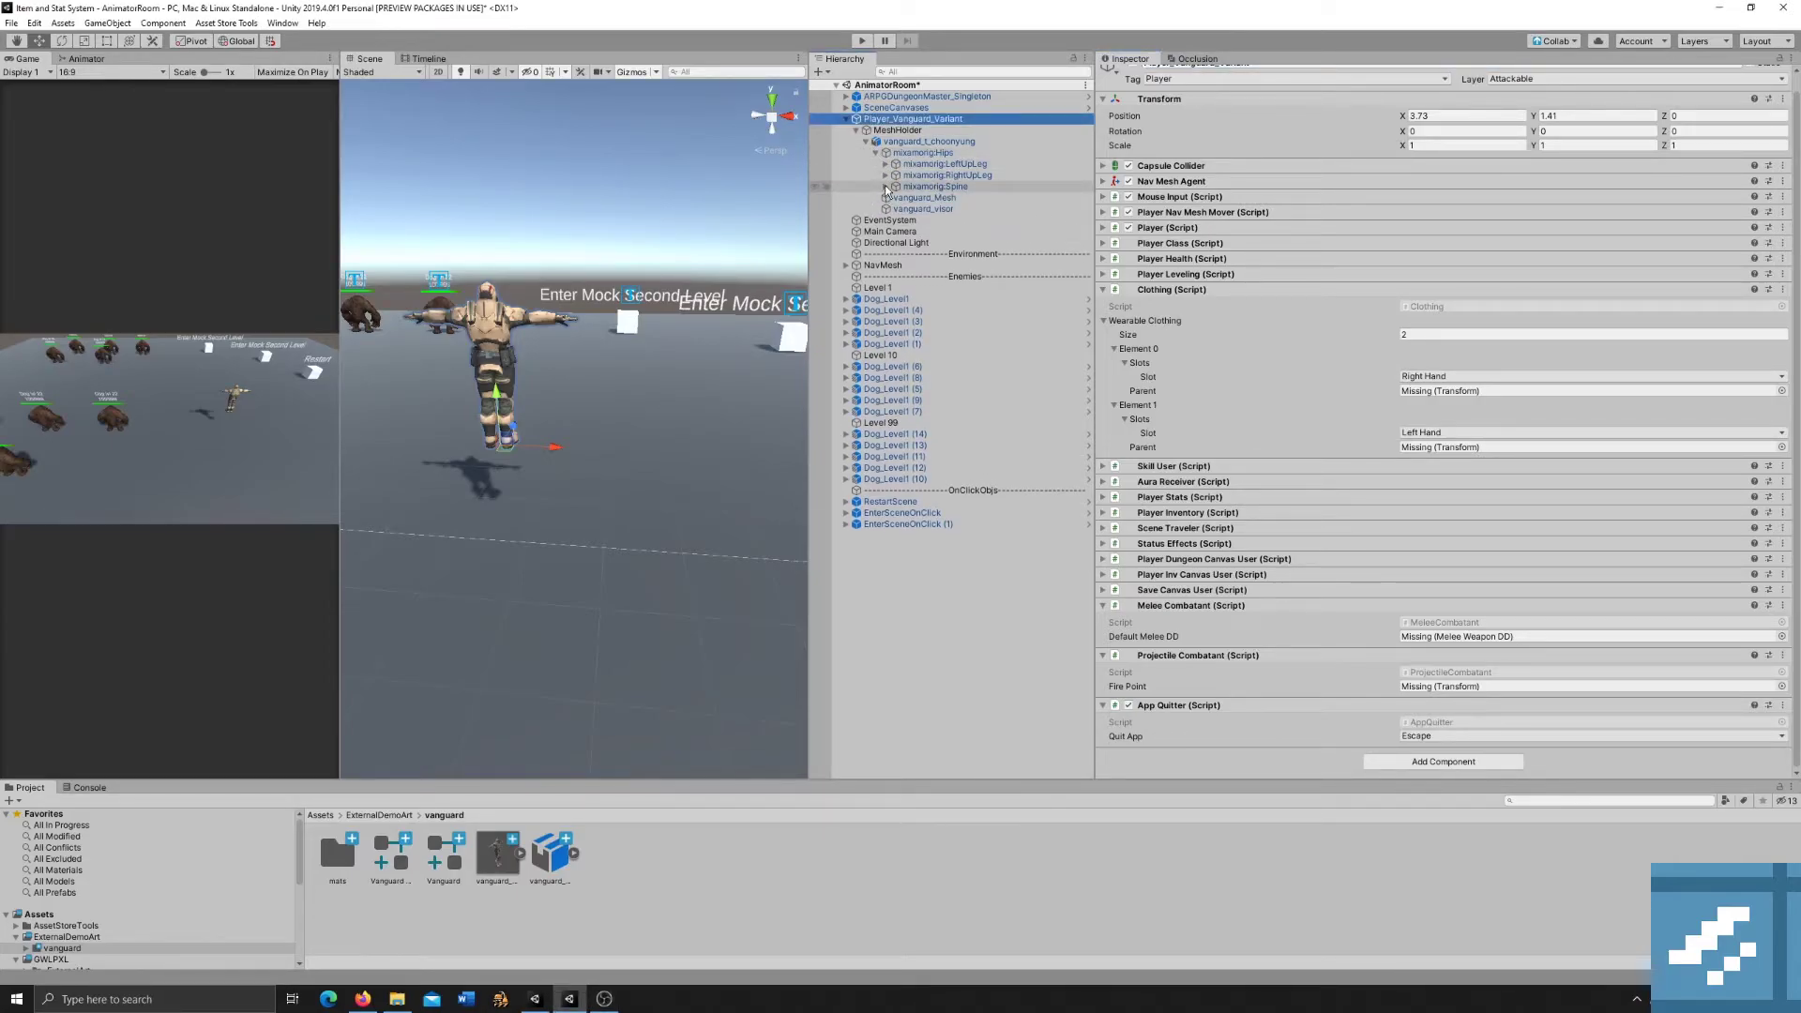
click(886, 187)
click(896, 198)
click(905, 209)
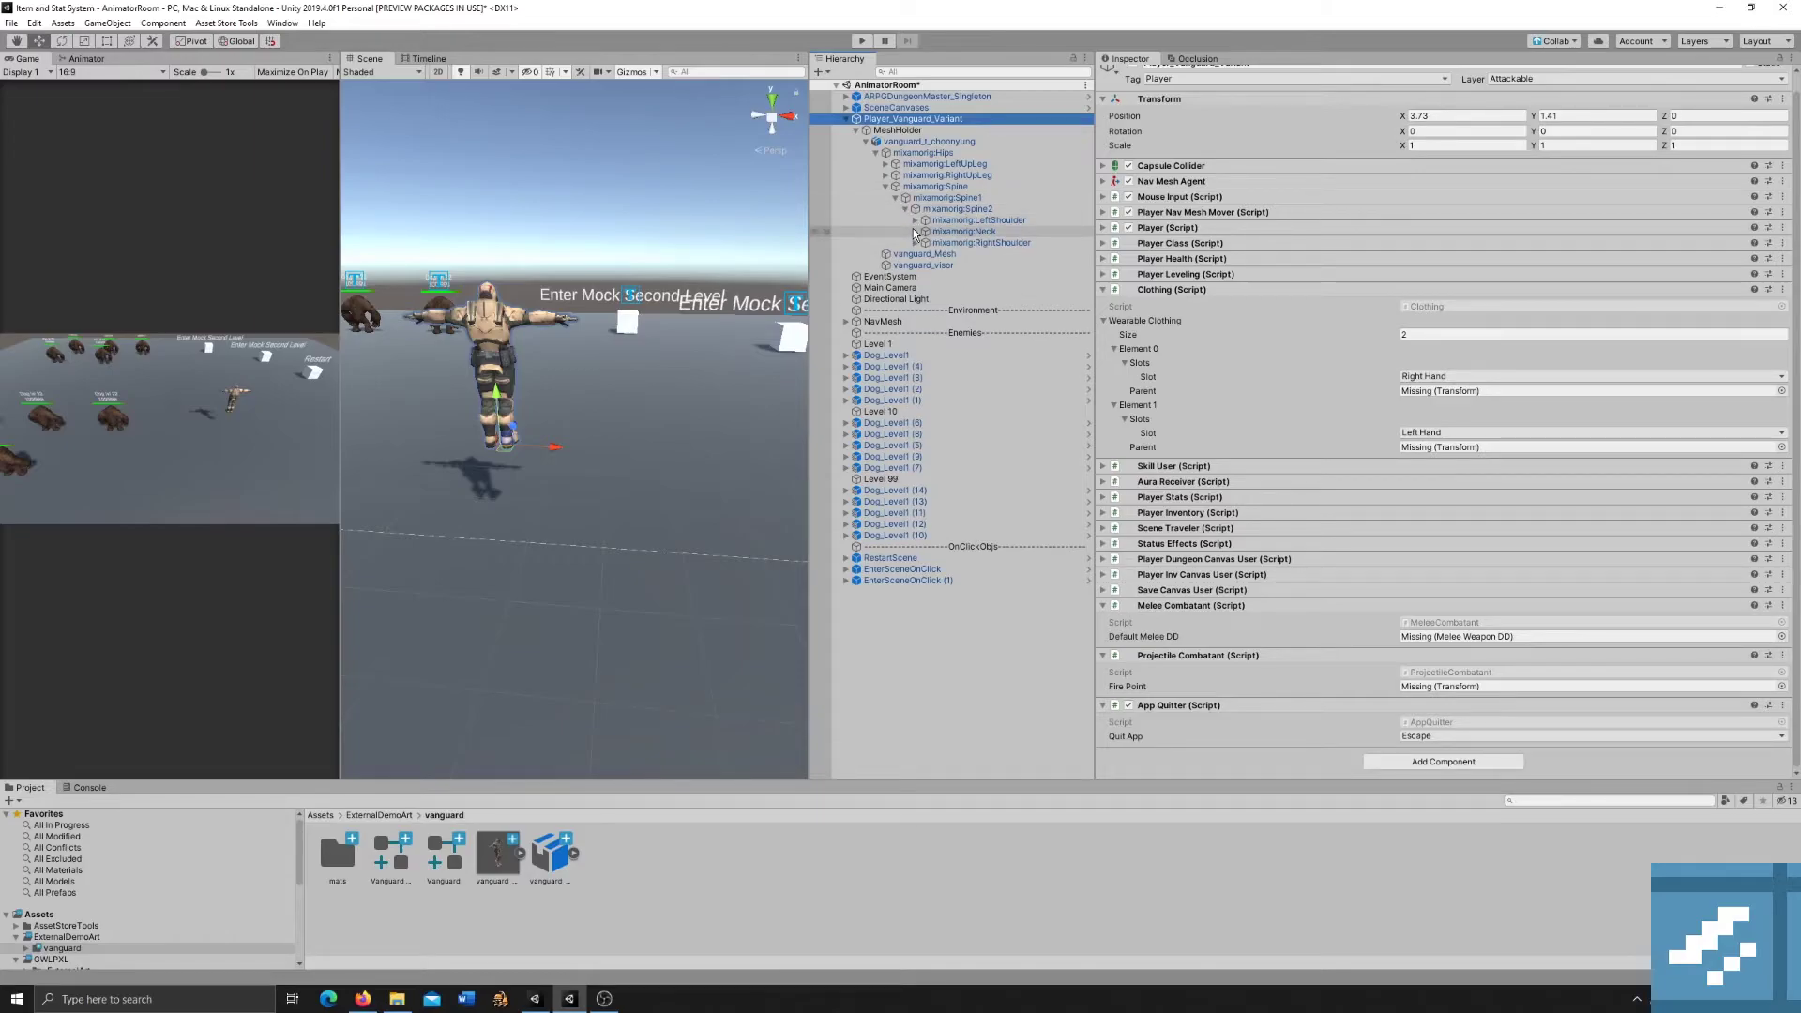
click(914, 221)
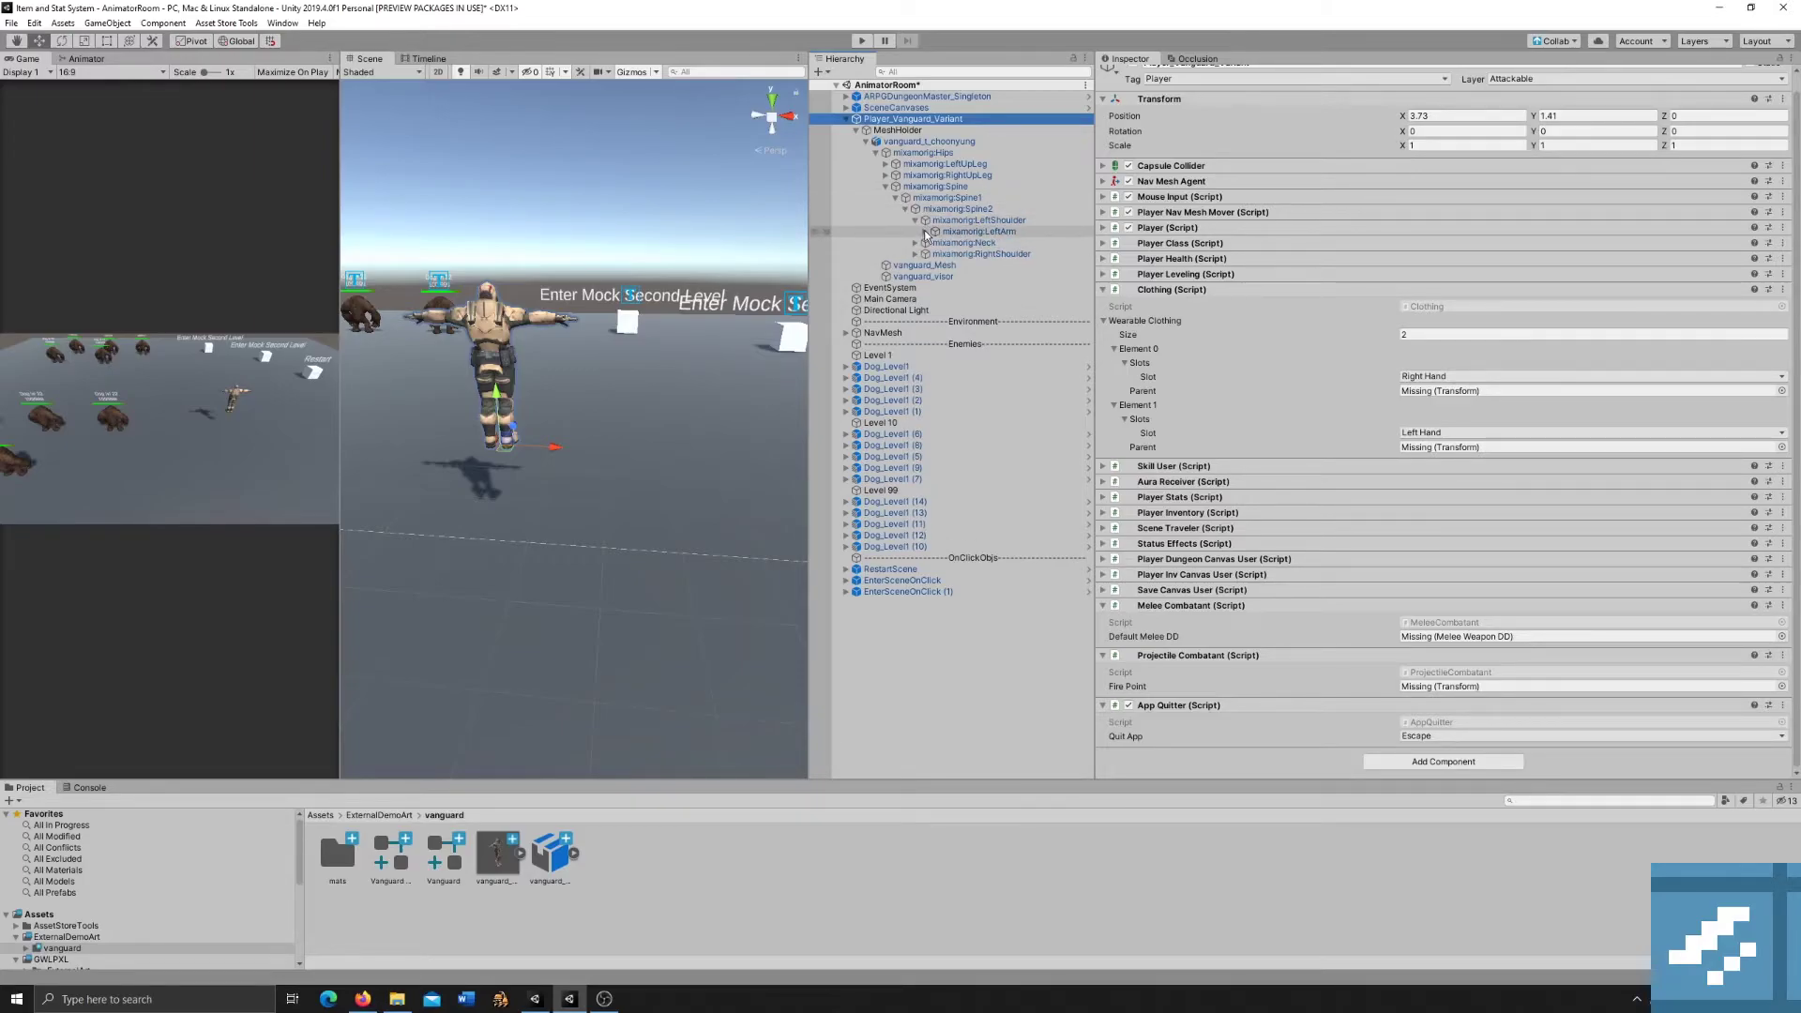
click(925, 232)
click(935, 243)
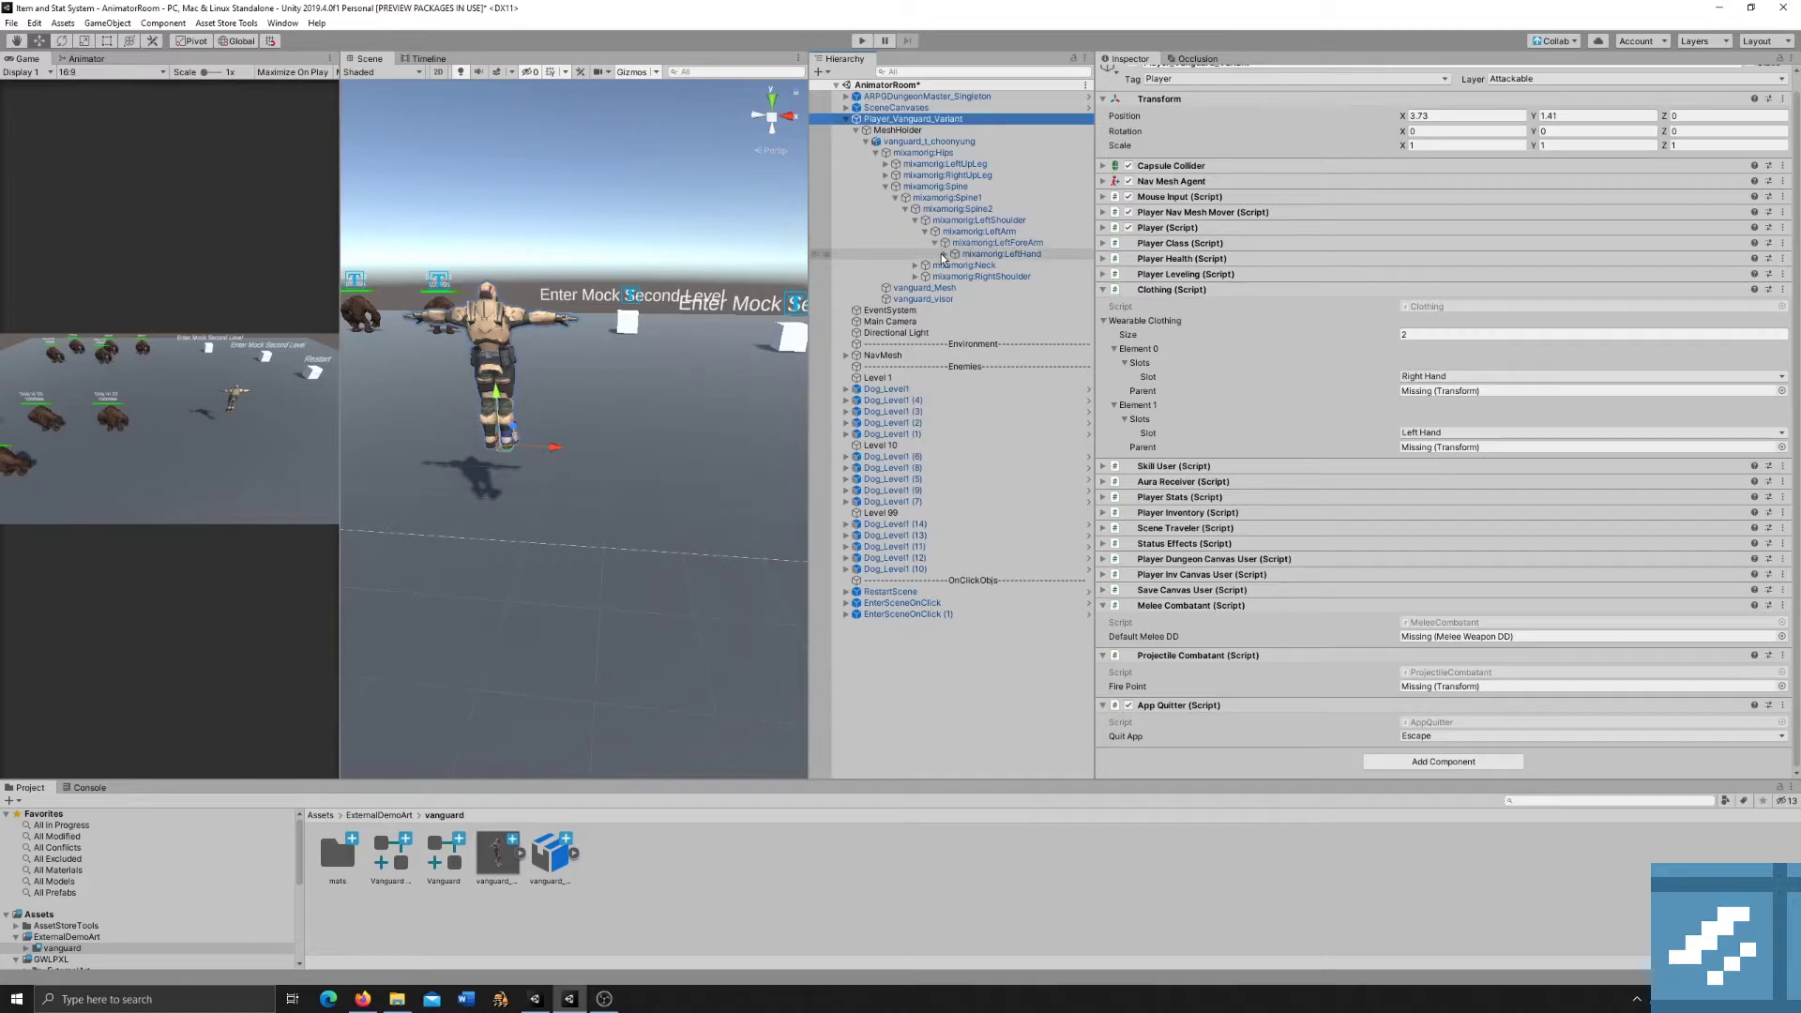
click(945, 255)
drag(1038, 255, 1442, 447)
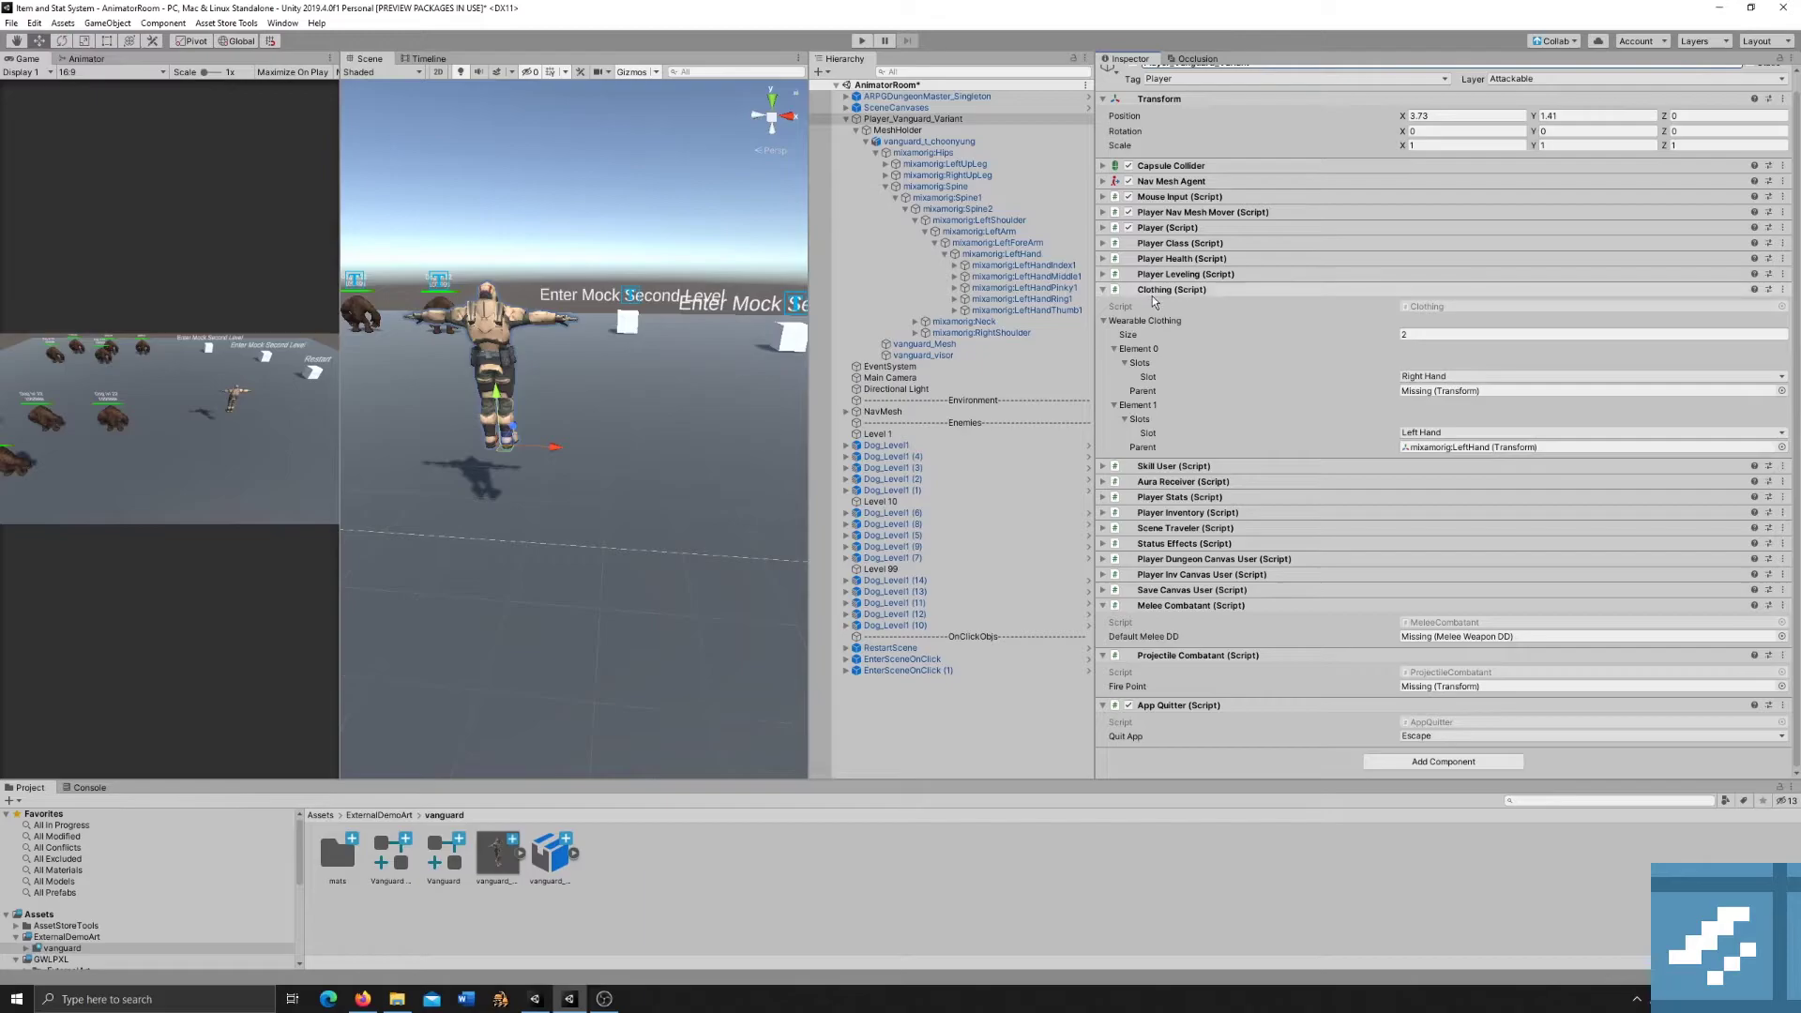
Expand the vanguard skeleton down to mixamorig:RightHand and assign that bone as Parent of the Clothing component's Right Hand slot.
click(916, 333)
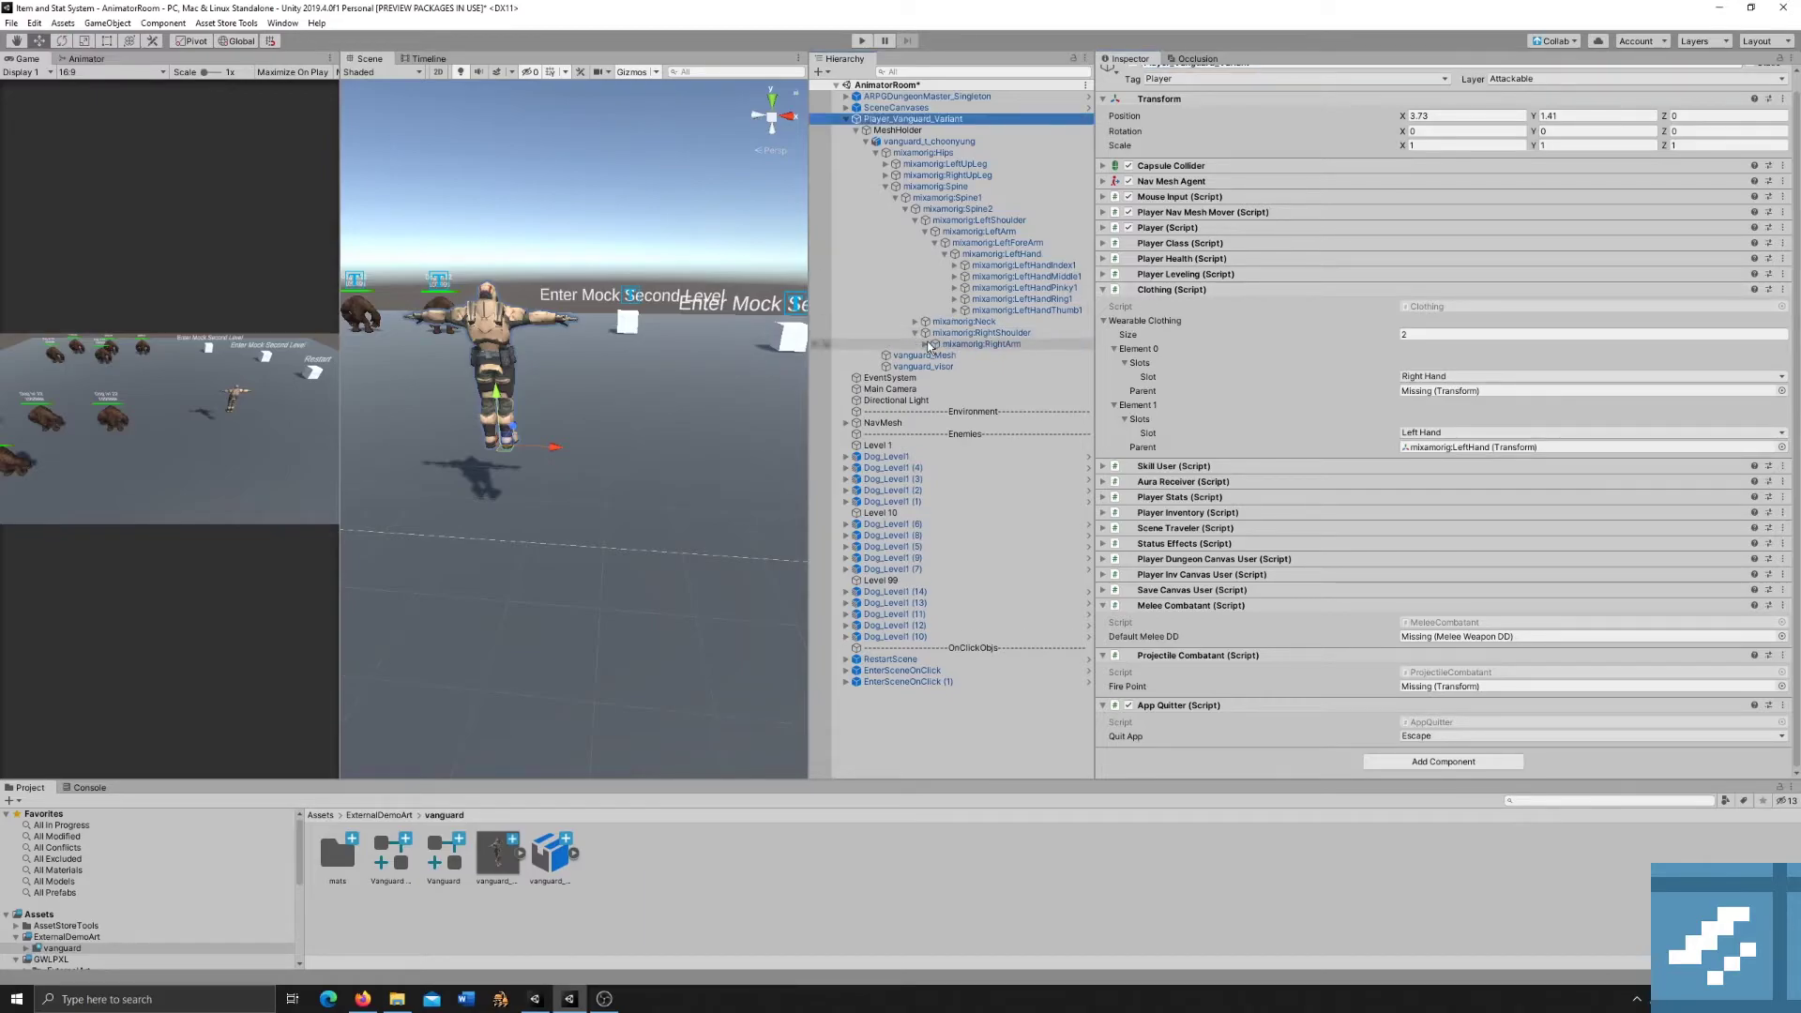
click(926, 345)
click(935, 356)
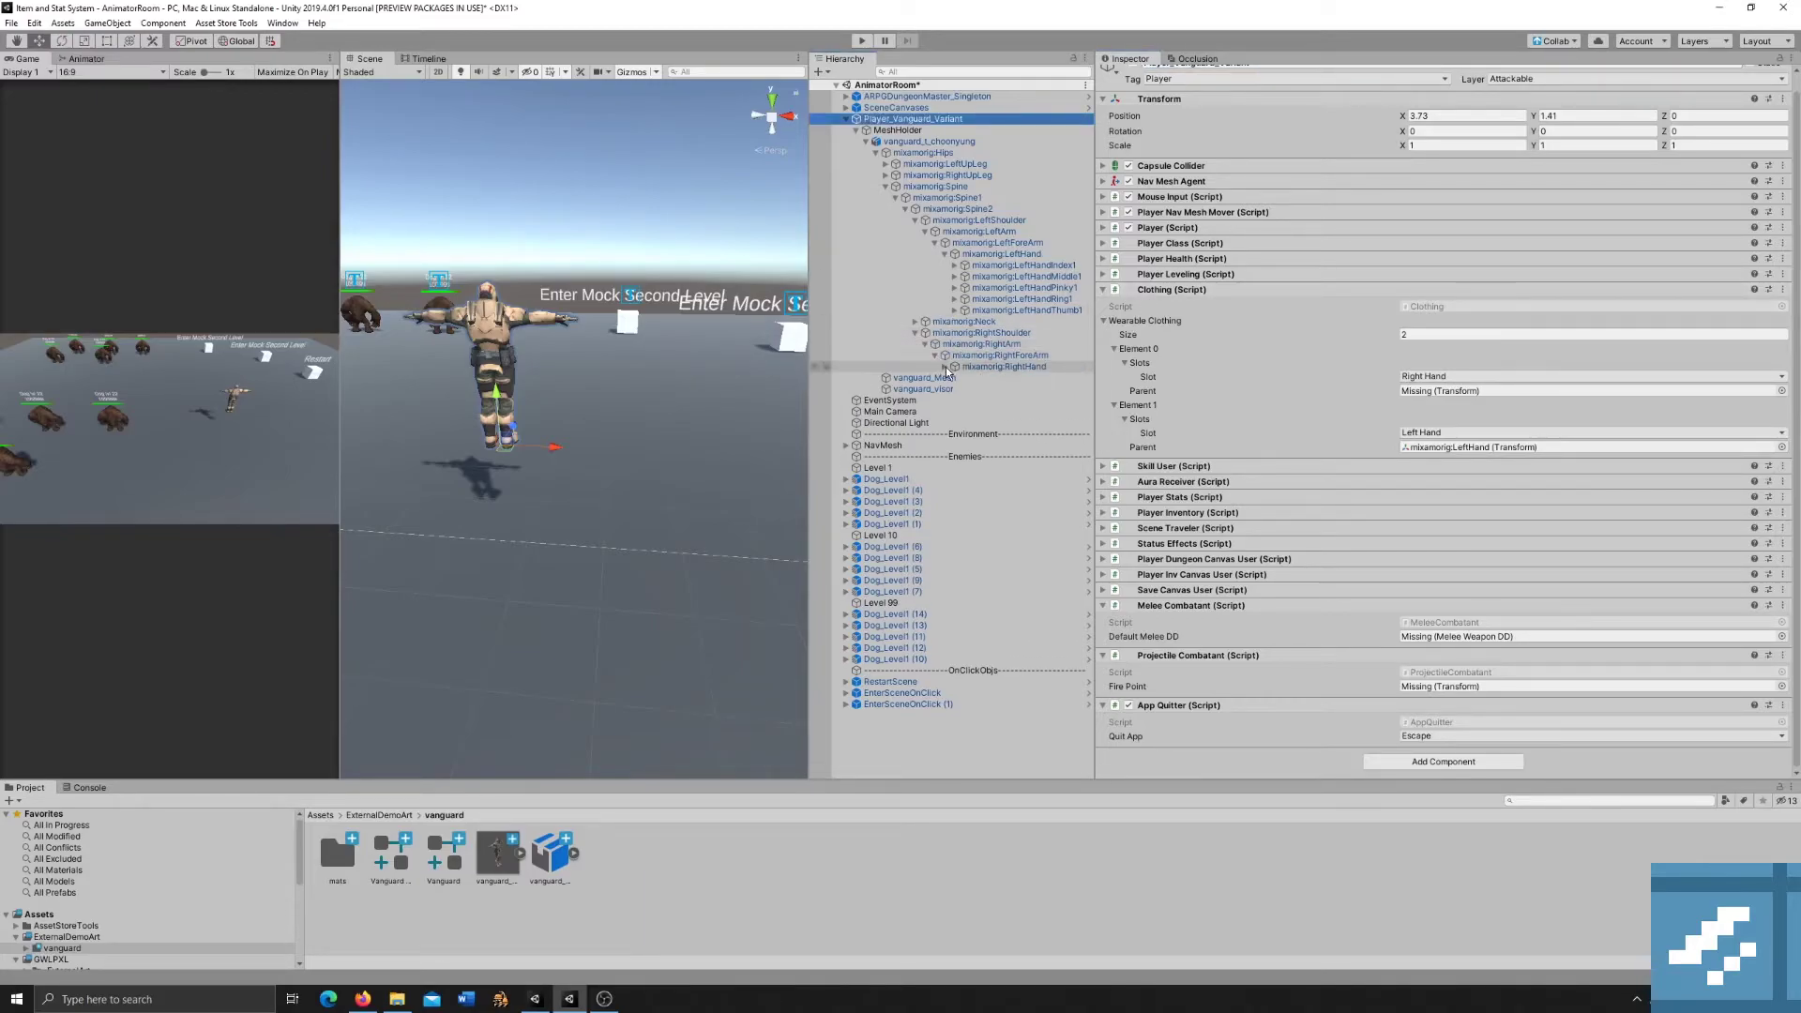
click(945, 367)
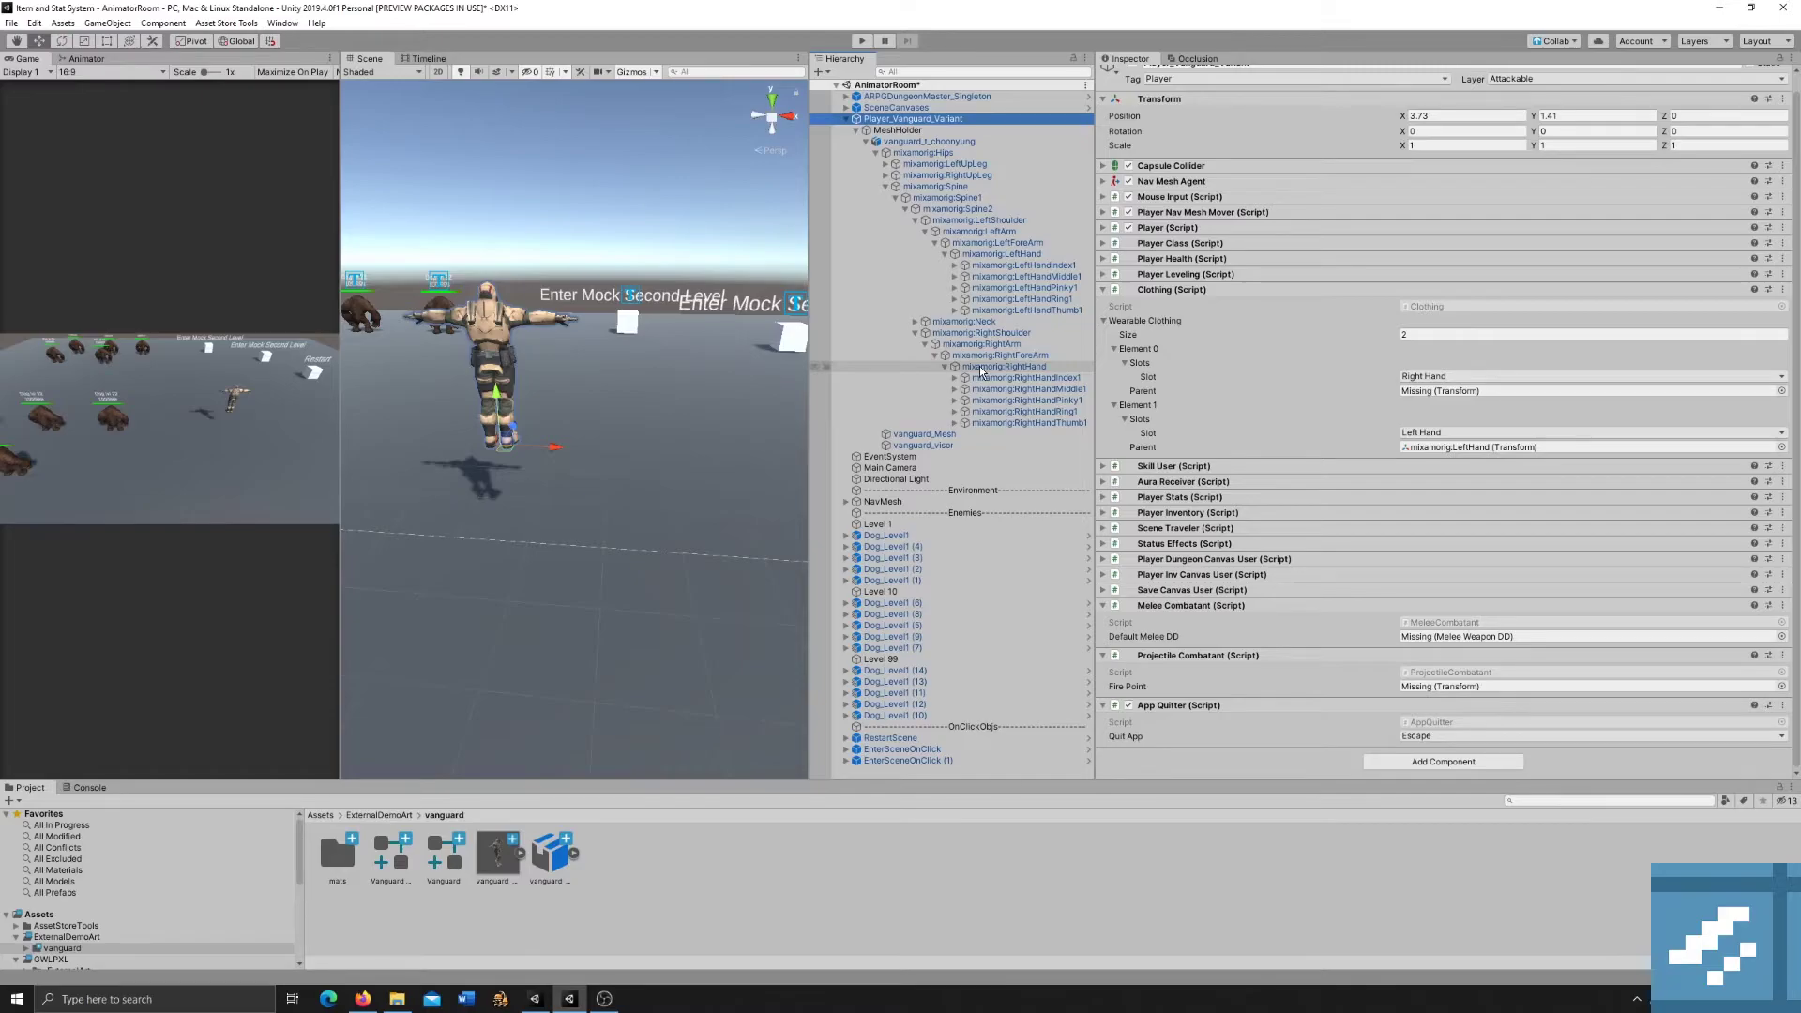
click(981, 367)
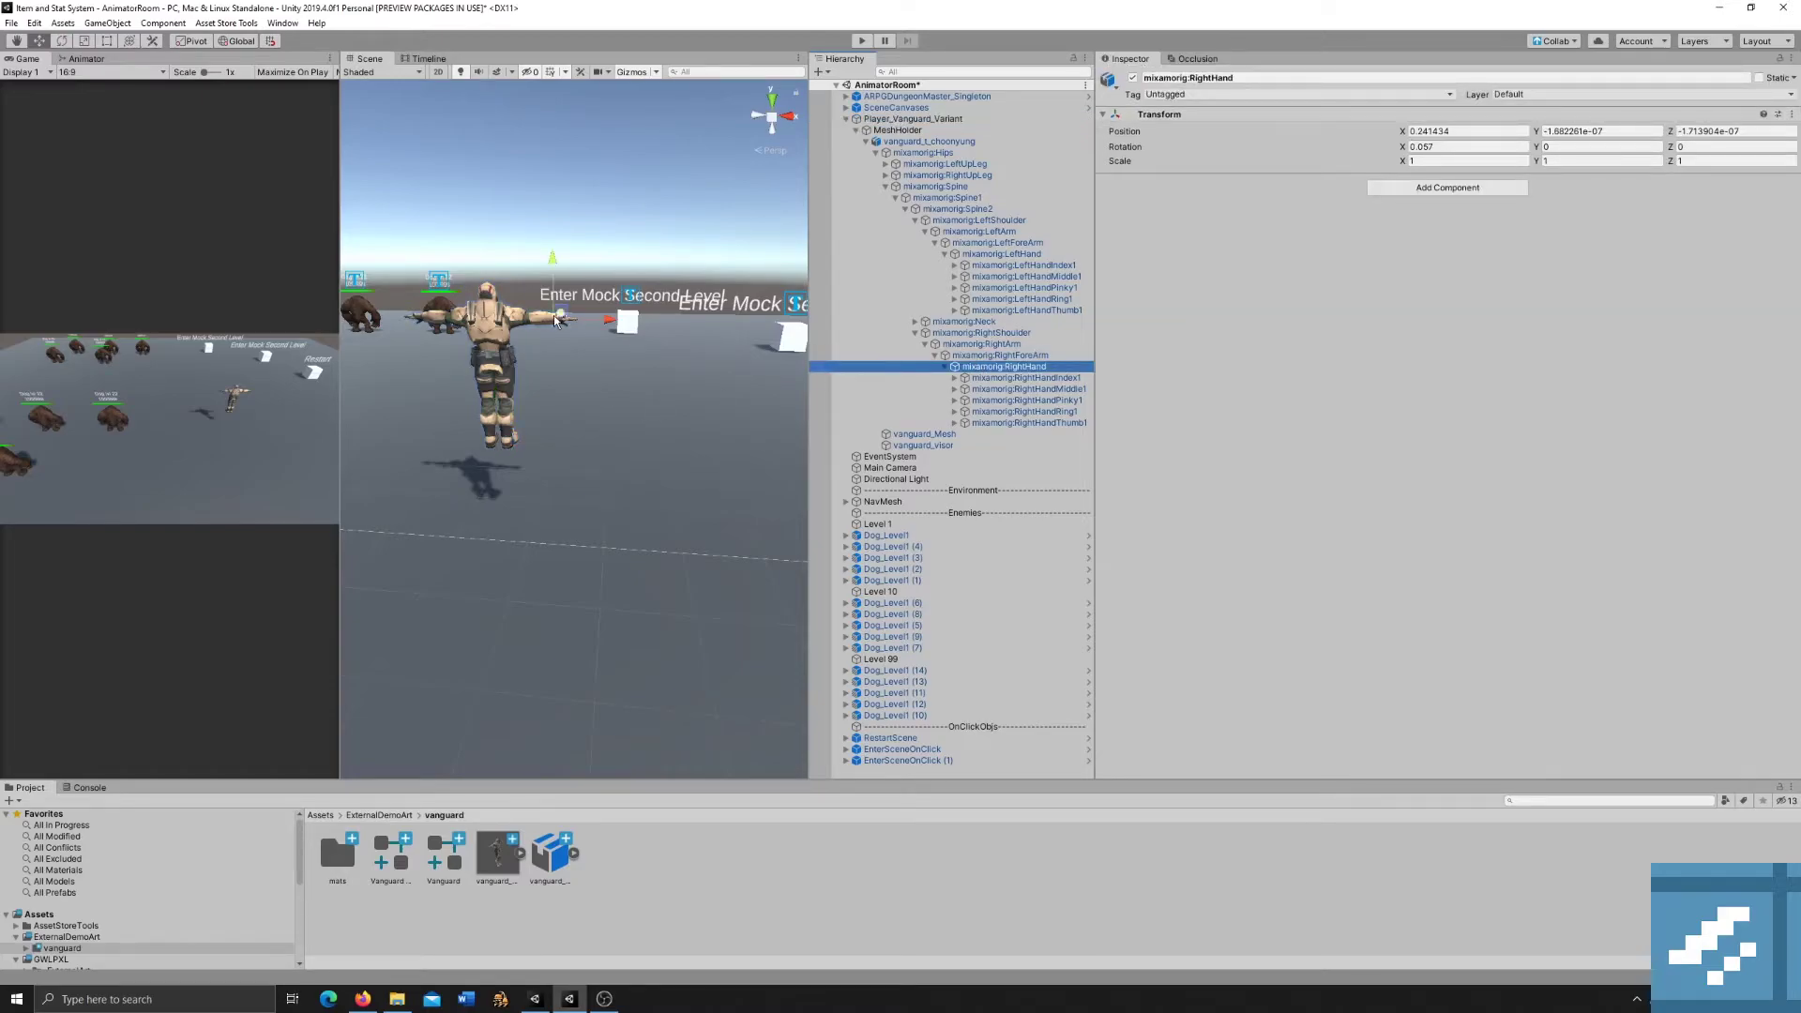
key(f)
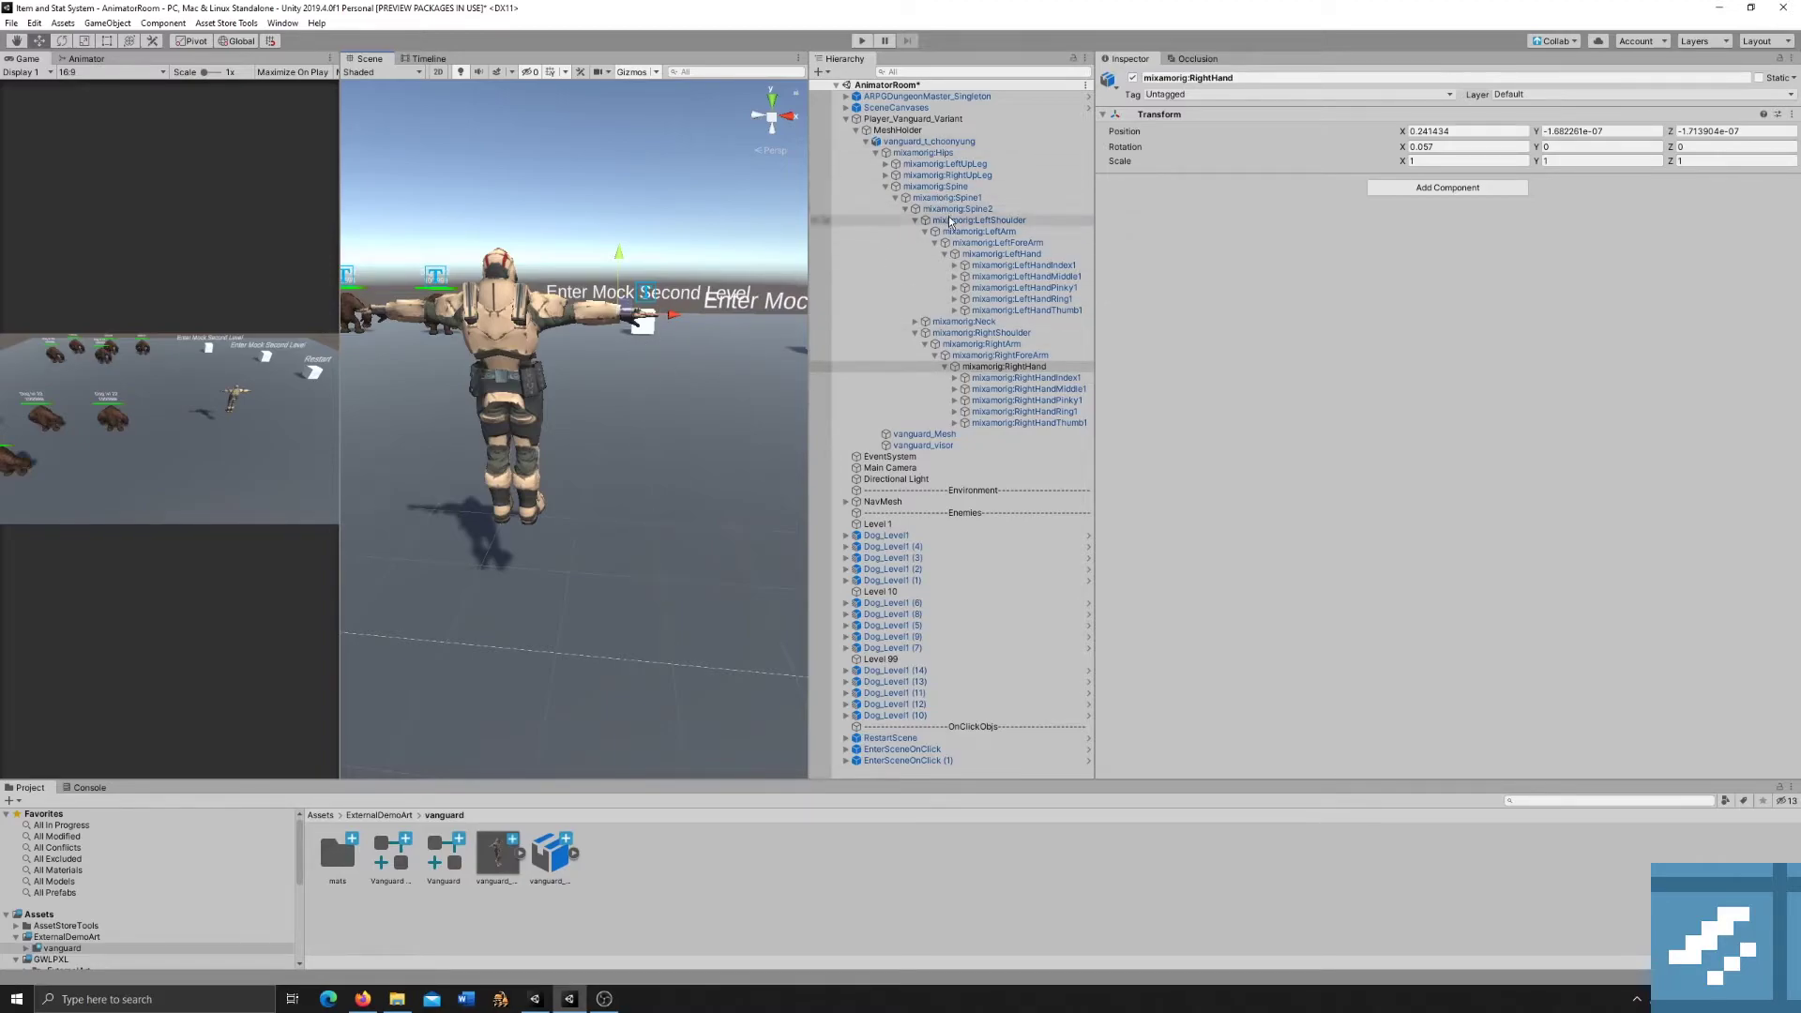
click(994, 119)
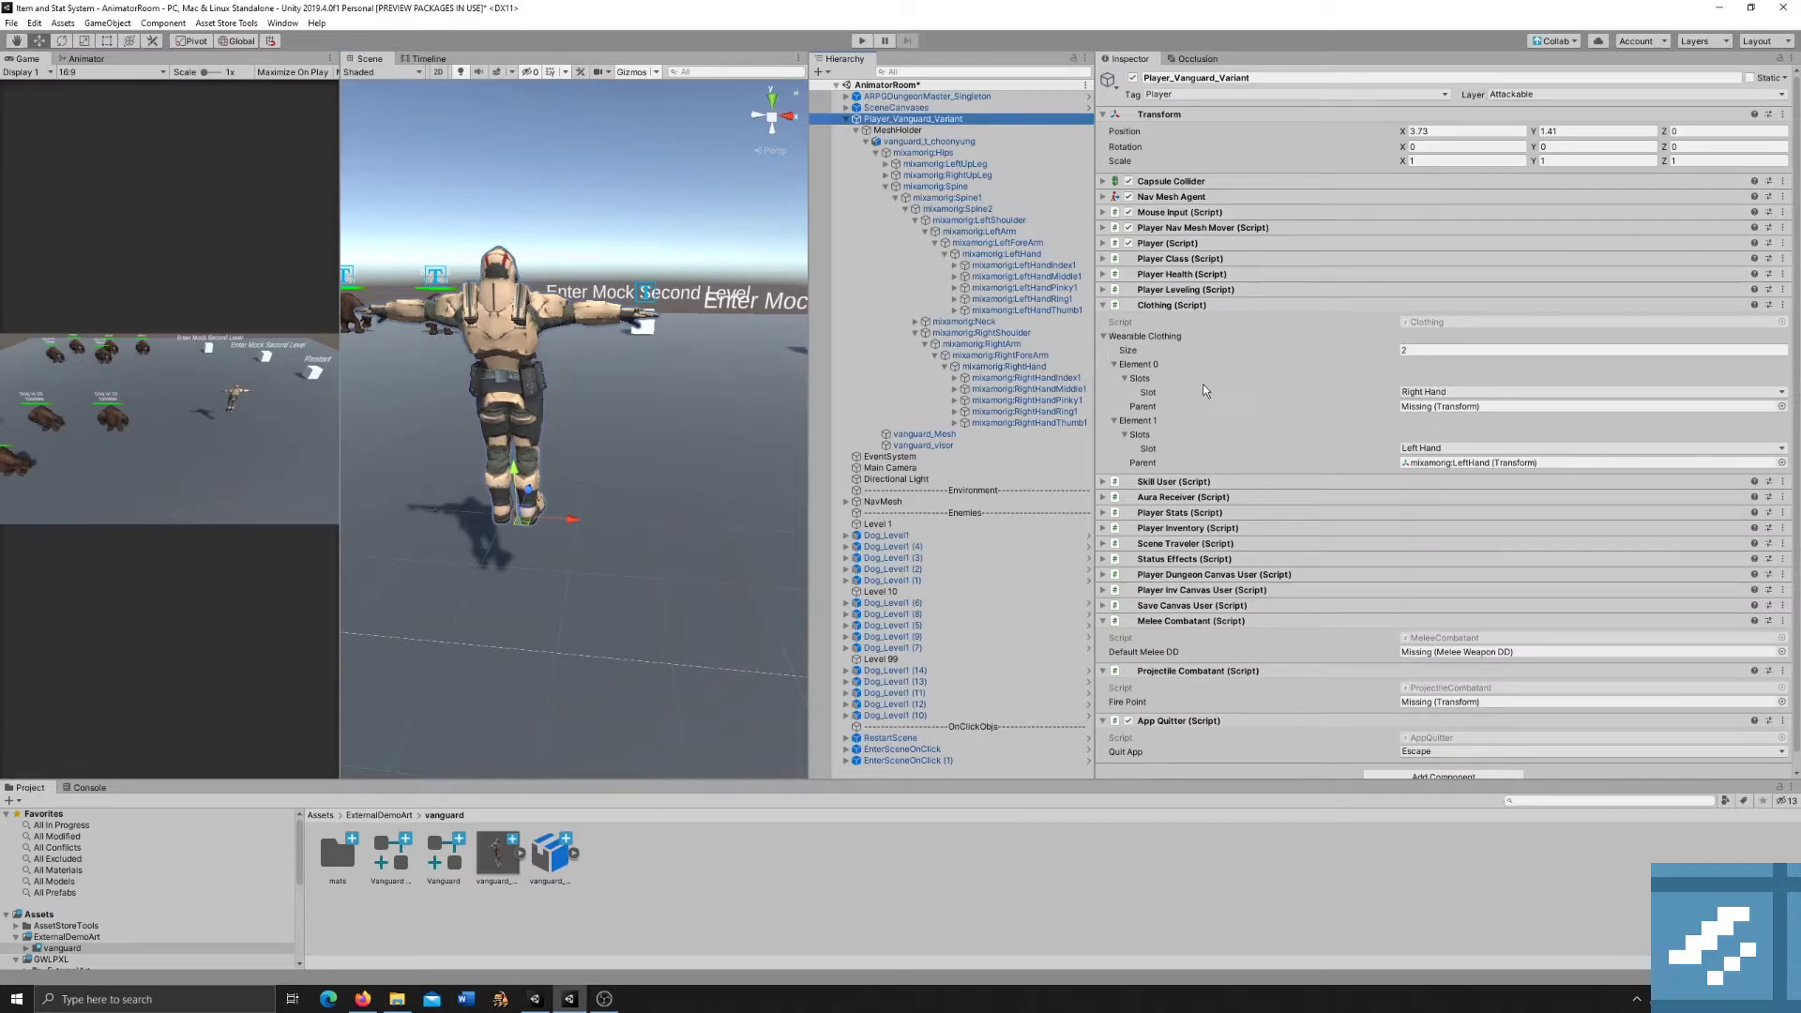
click(1030, 367)
drag(1030, 370, 1435, 406)
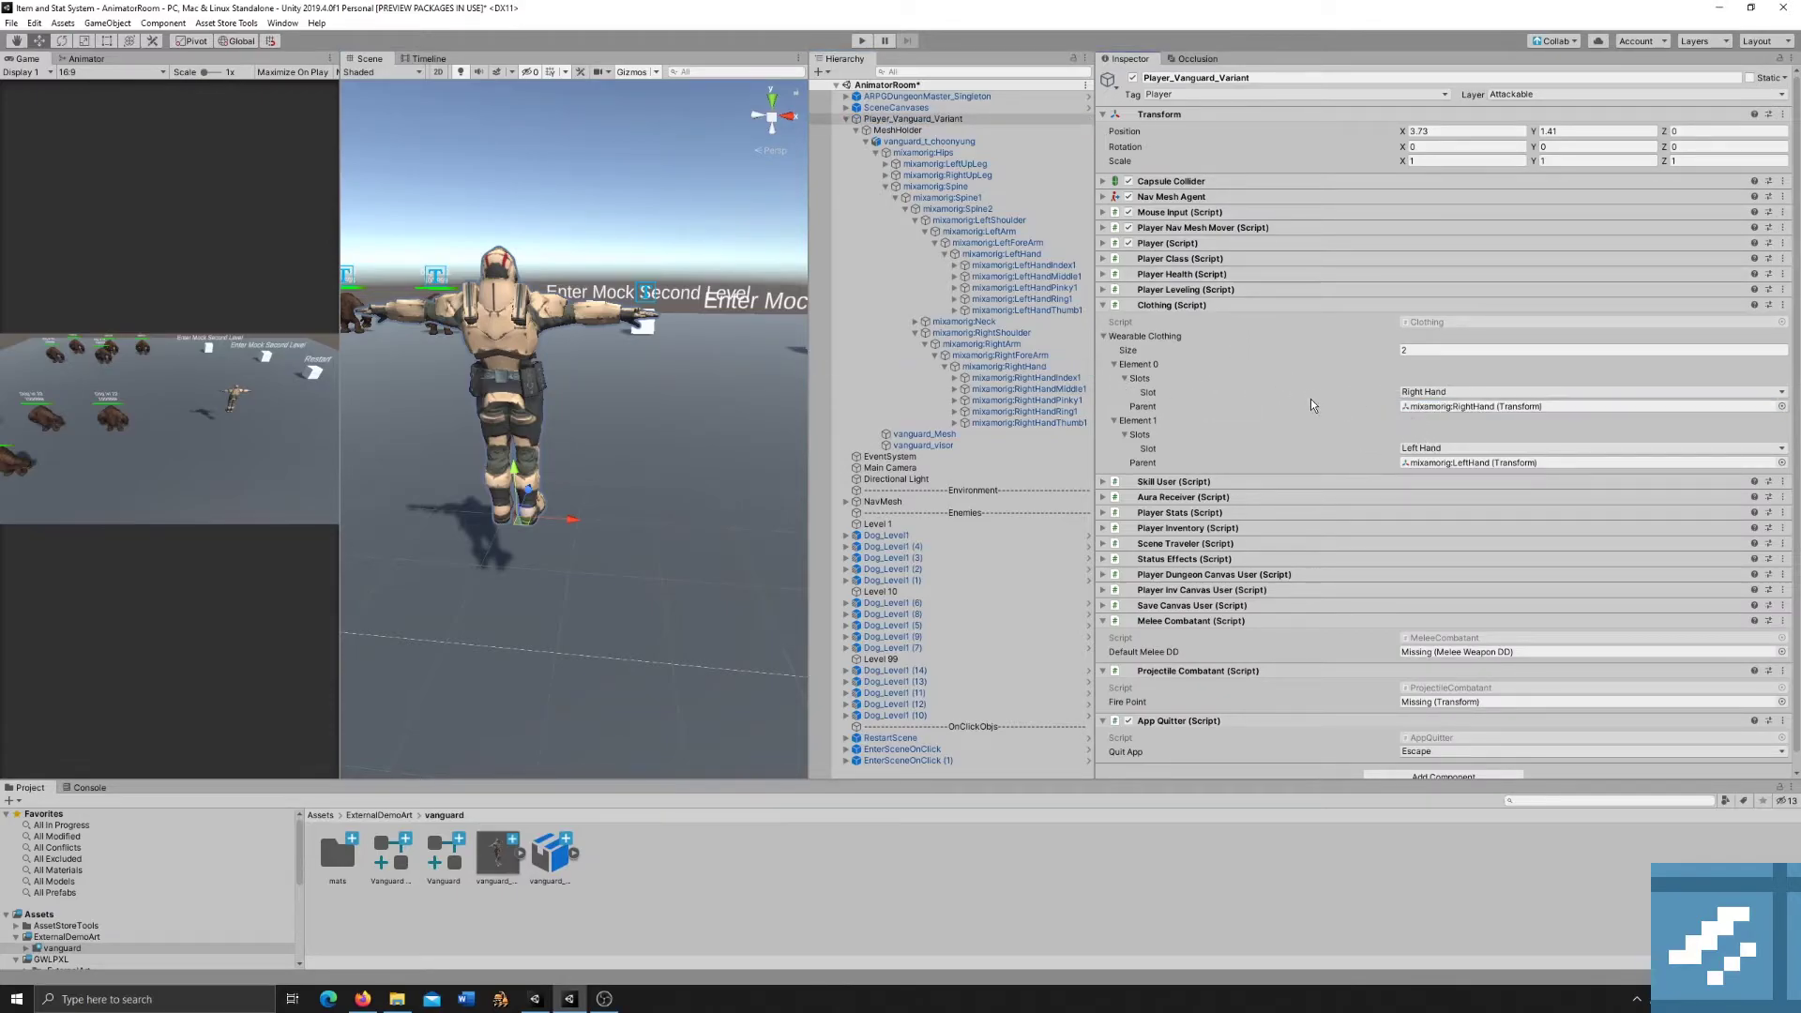
Search the project assets for "fist" and add the Fist prefab as a child of the mixamorig:RightHand bone.
scroll(1309, 377, down, 1)
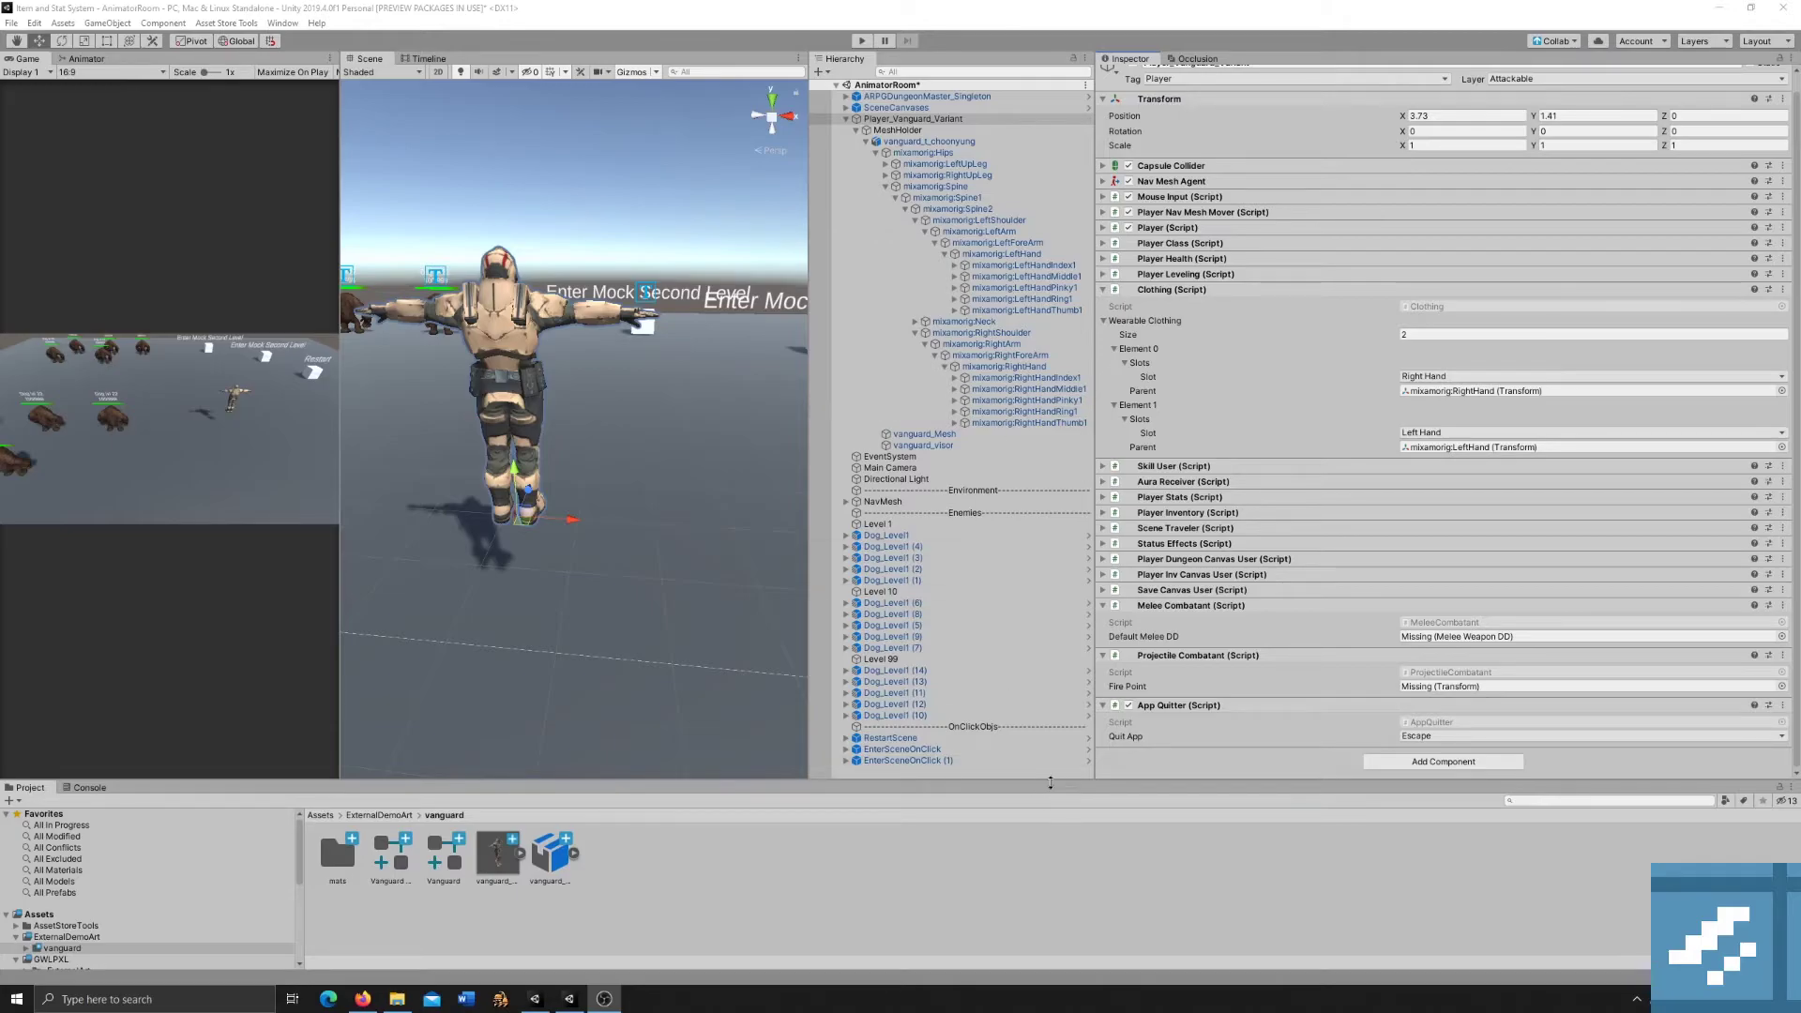
drag(1050, 783, 1050, 684)
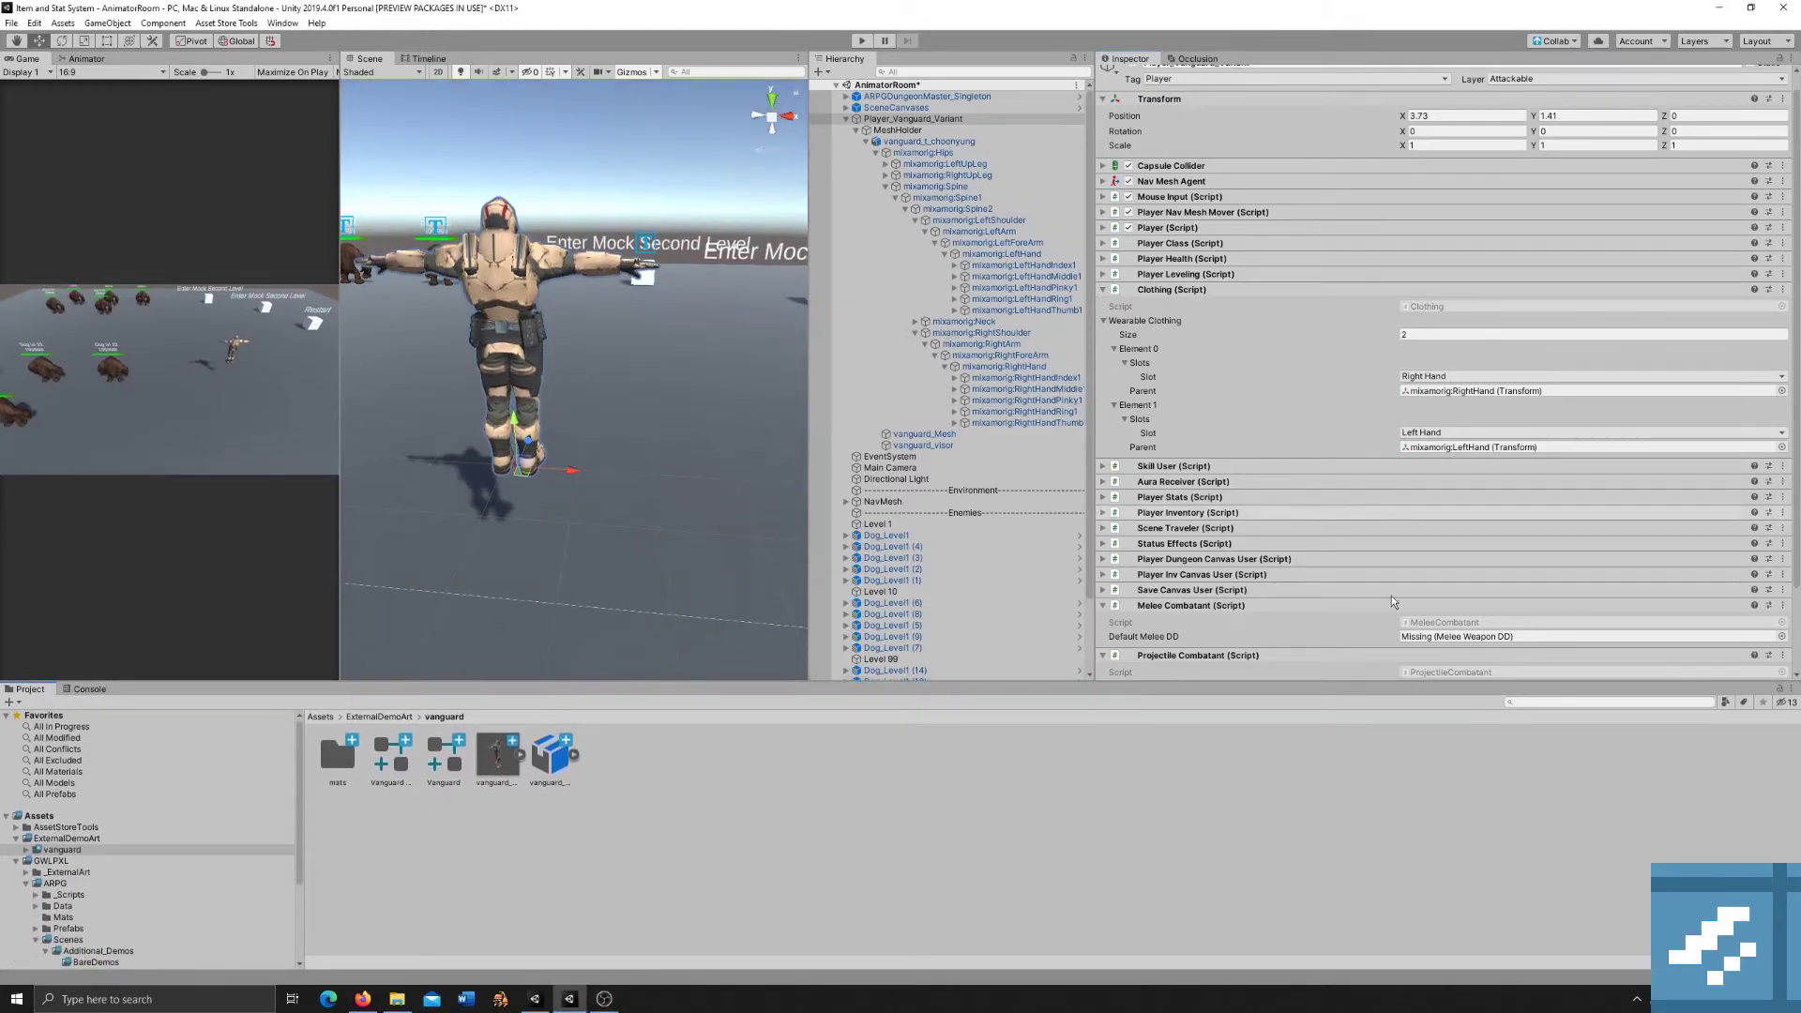
click(1544, 702)
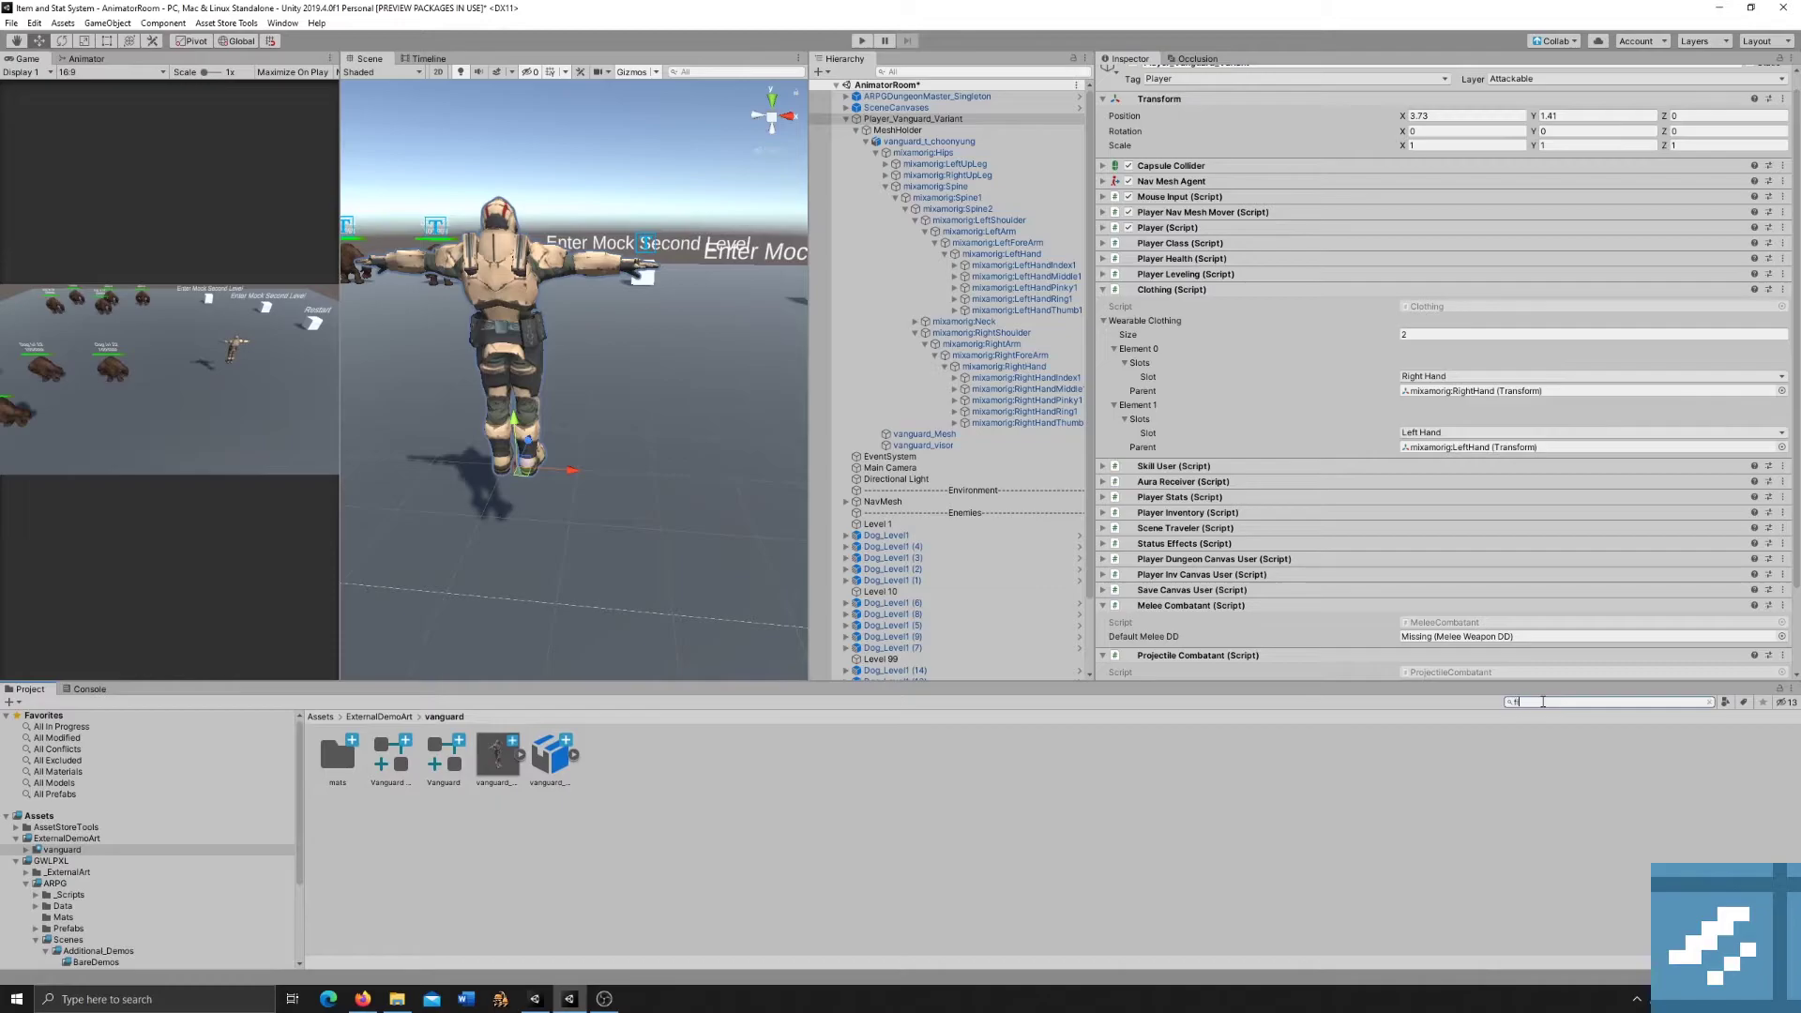
click(336, 758)
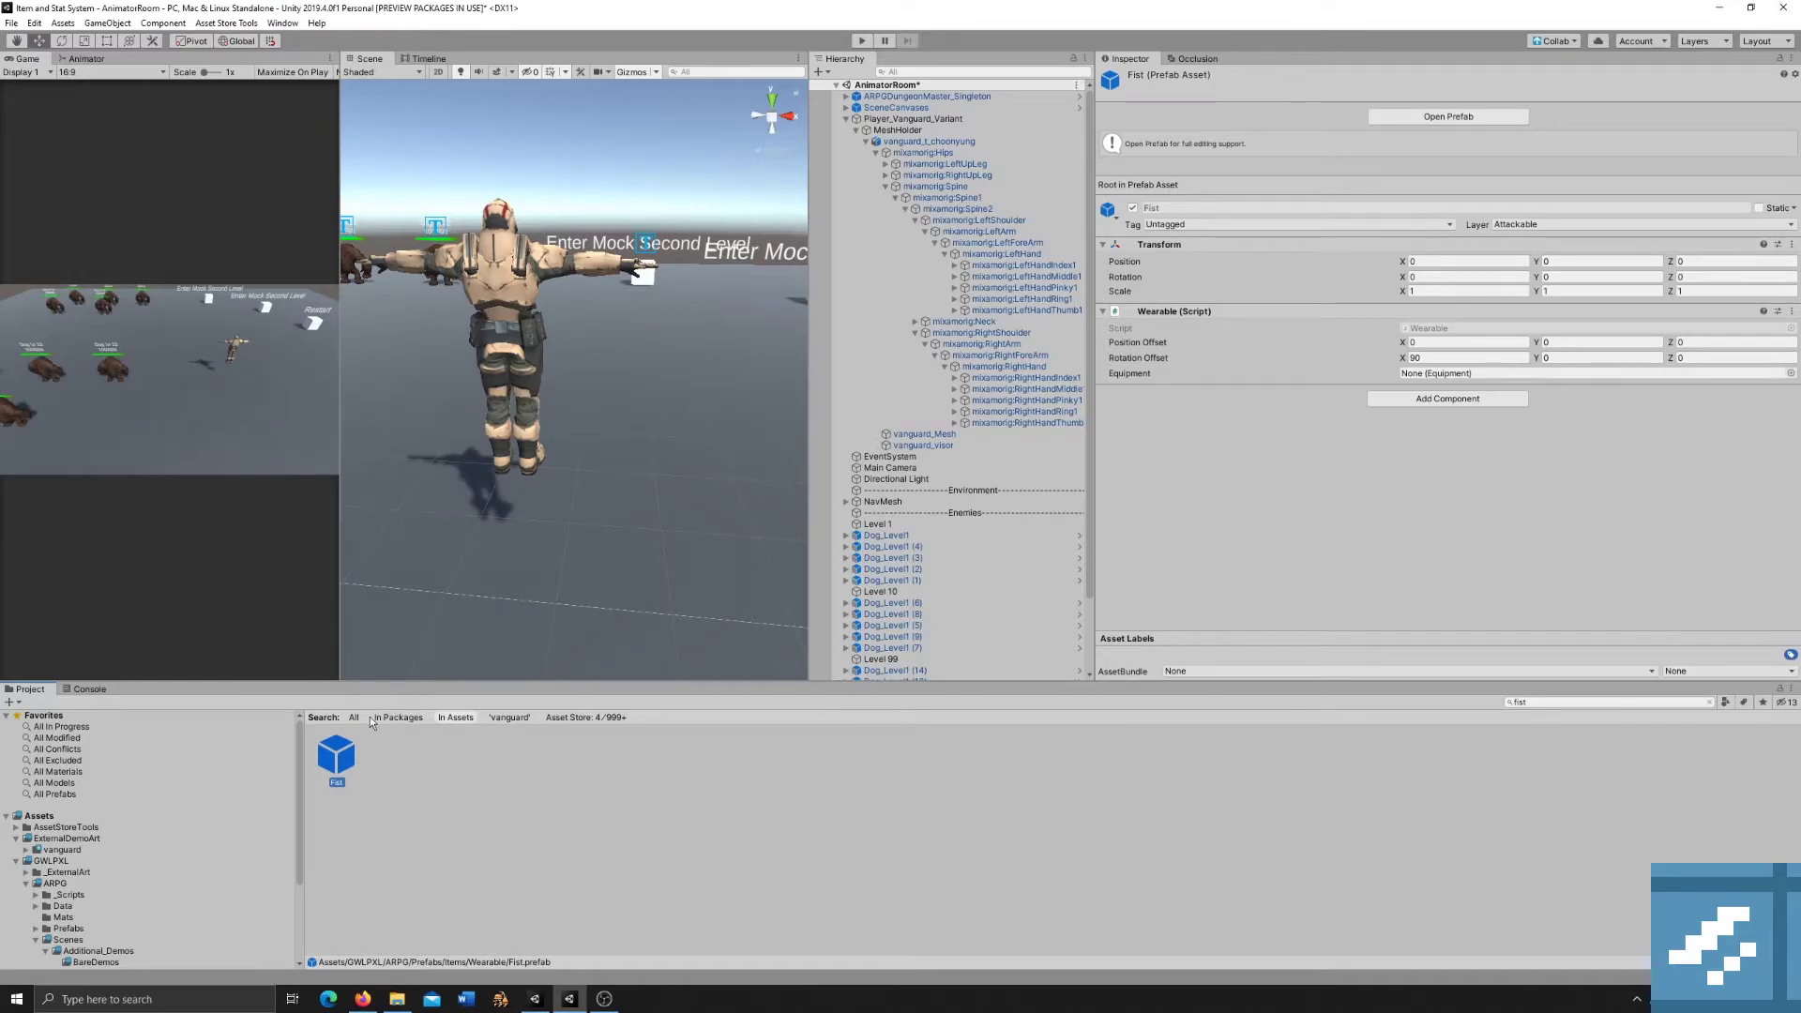
drag(541, 653, 1033, 368)
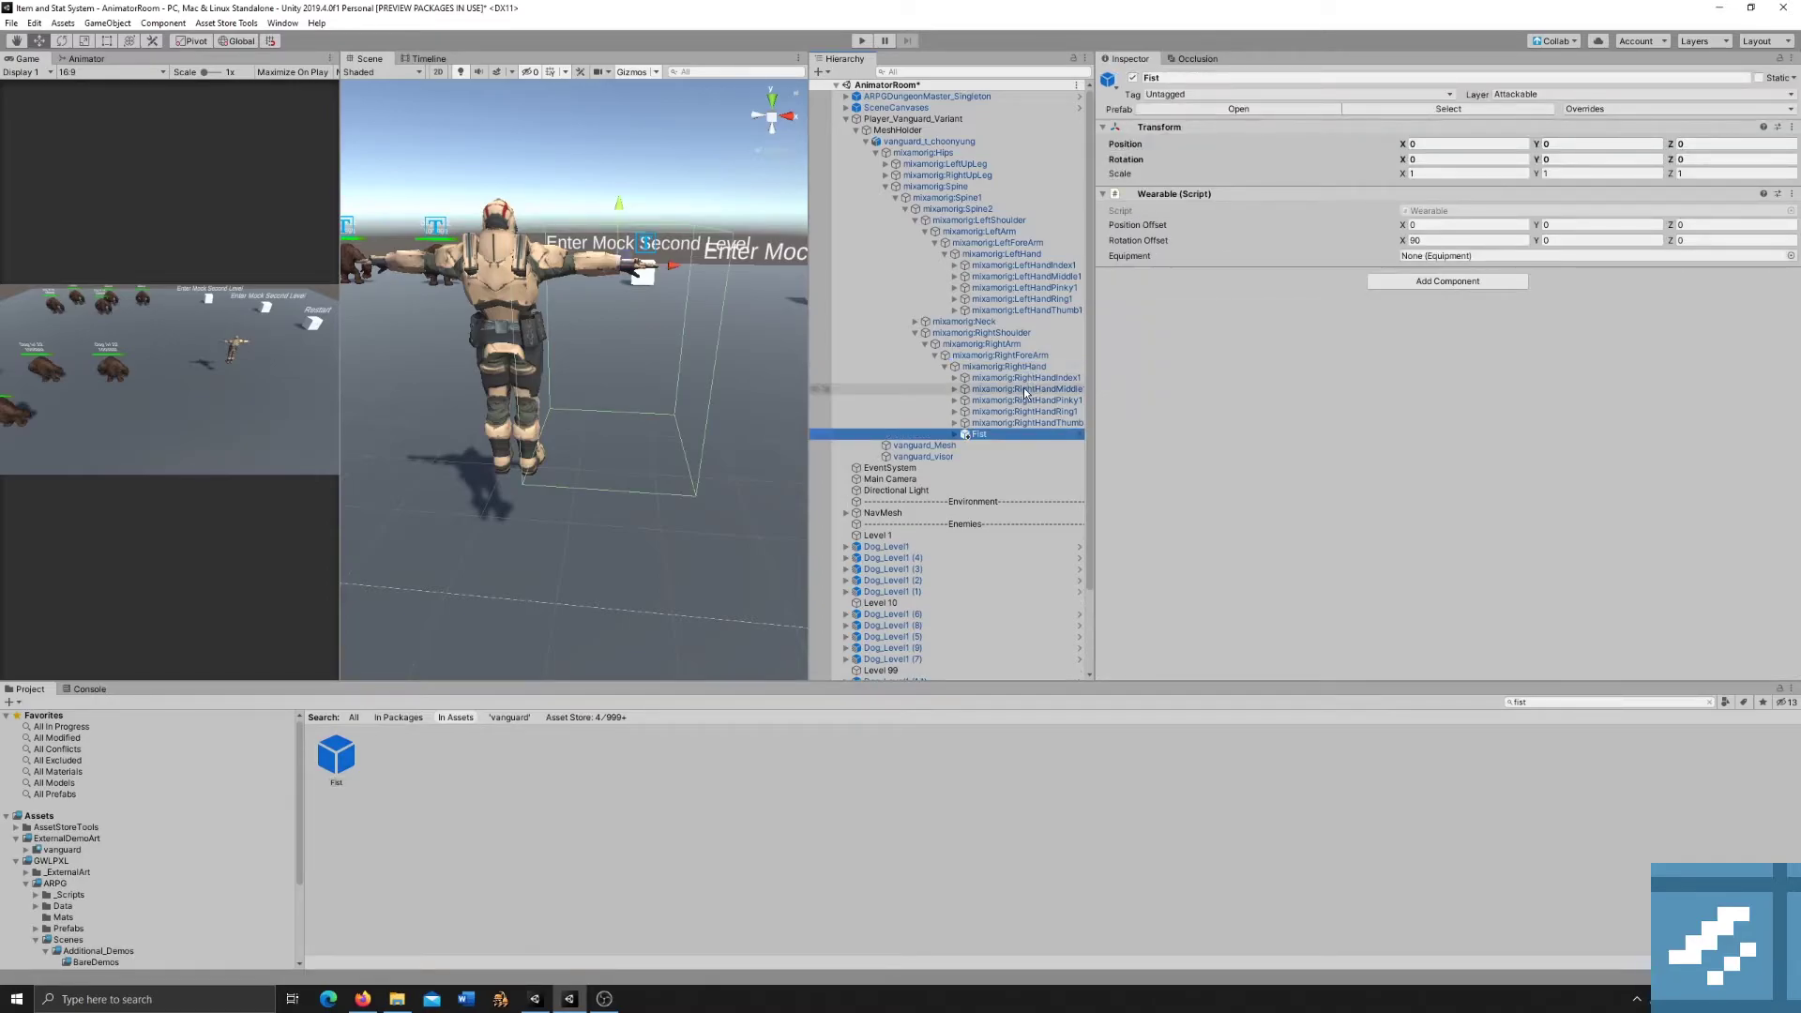
Shrink the box collider of Fist's DamageDealer_Trigger around the right hand to about 0.28 in Y and 0.27 in Z, with scene gizmo icons hidden.
click(955, 435)
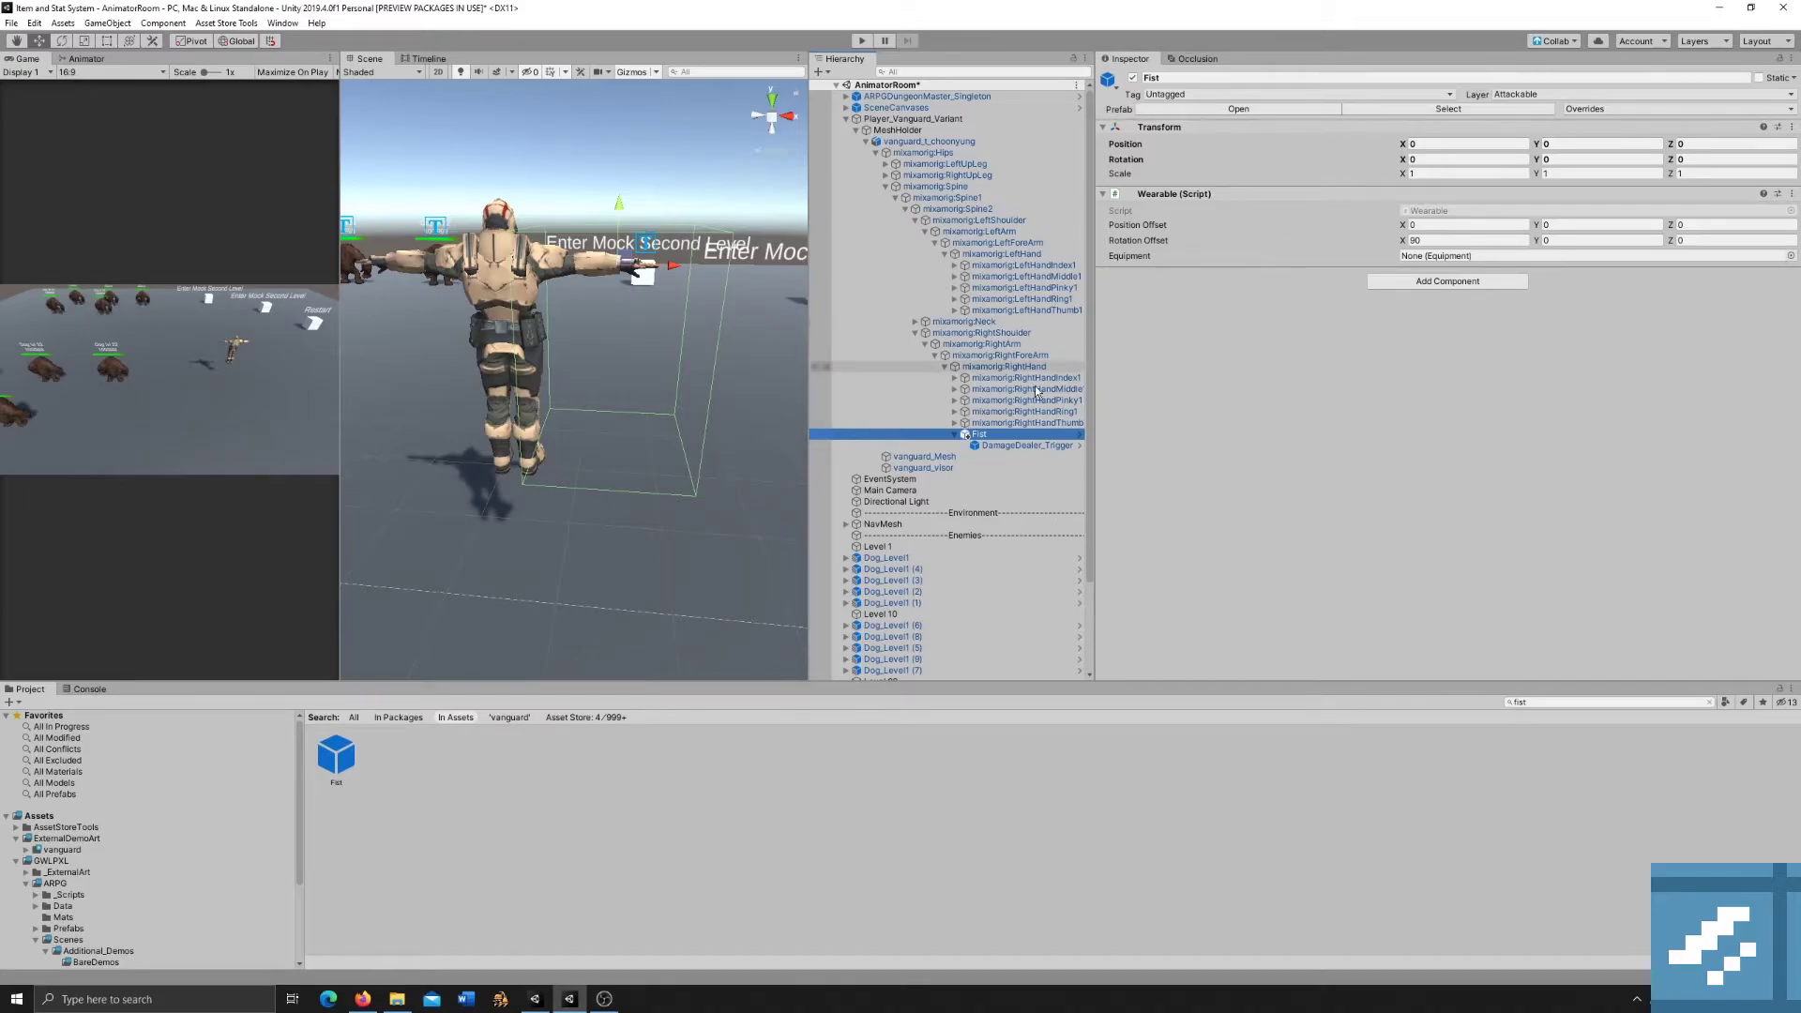
click(1034, 445)
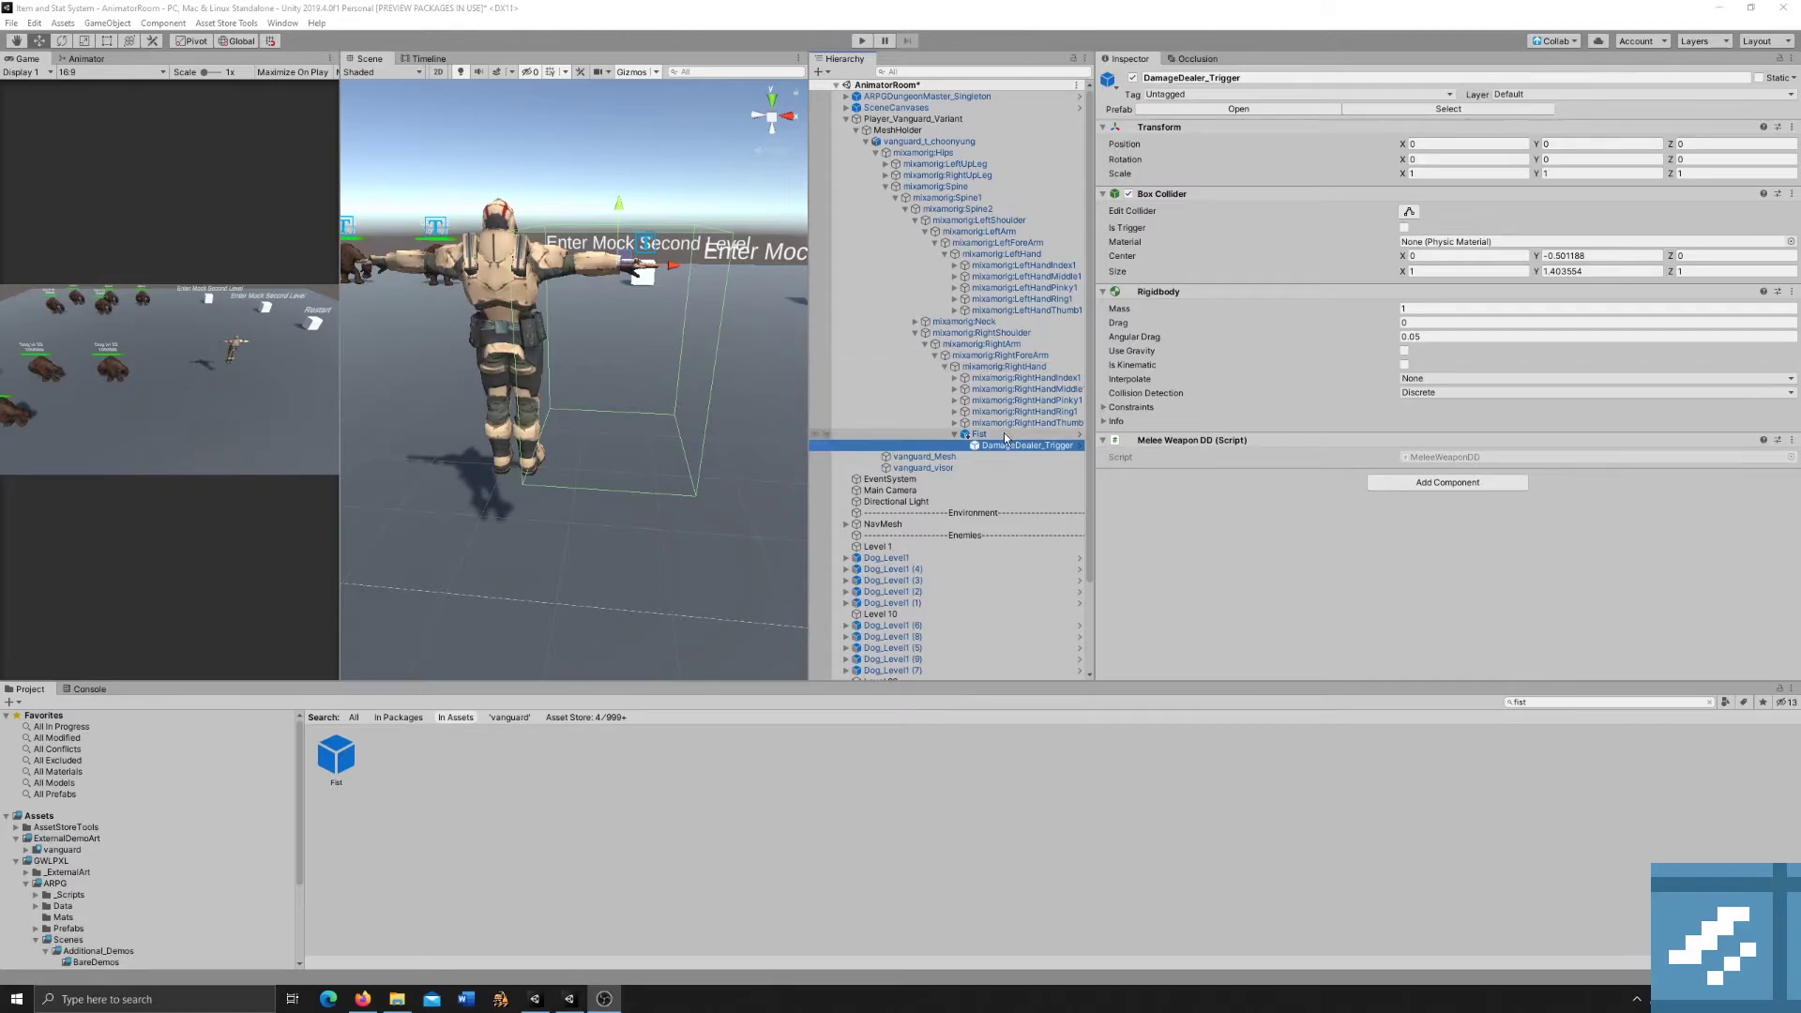
mouse_move(646, 245)
middle_down()
mouse_move(672, 215)
mouse_move(616, 257)
middle_up()
click(793, 116)
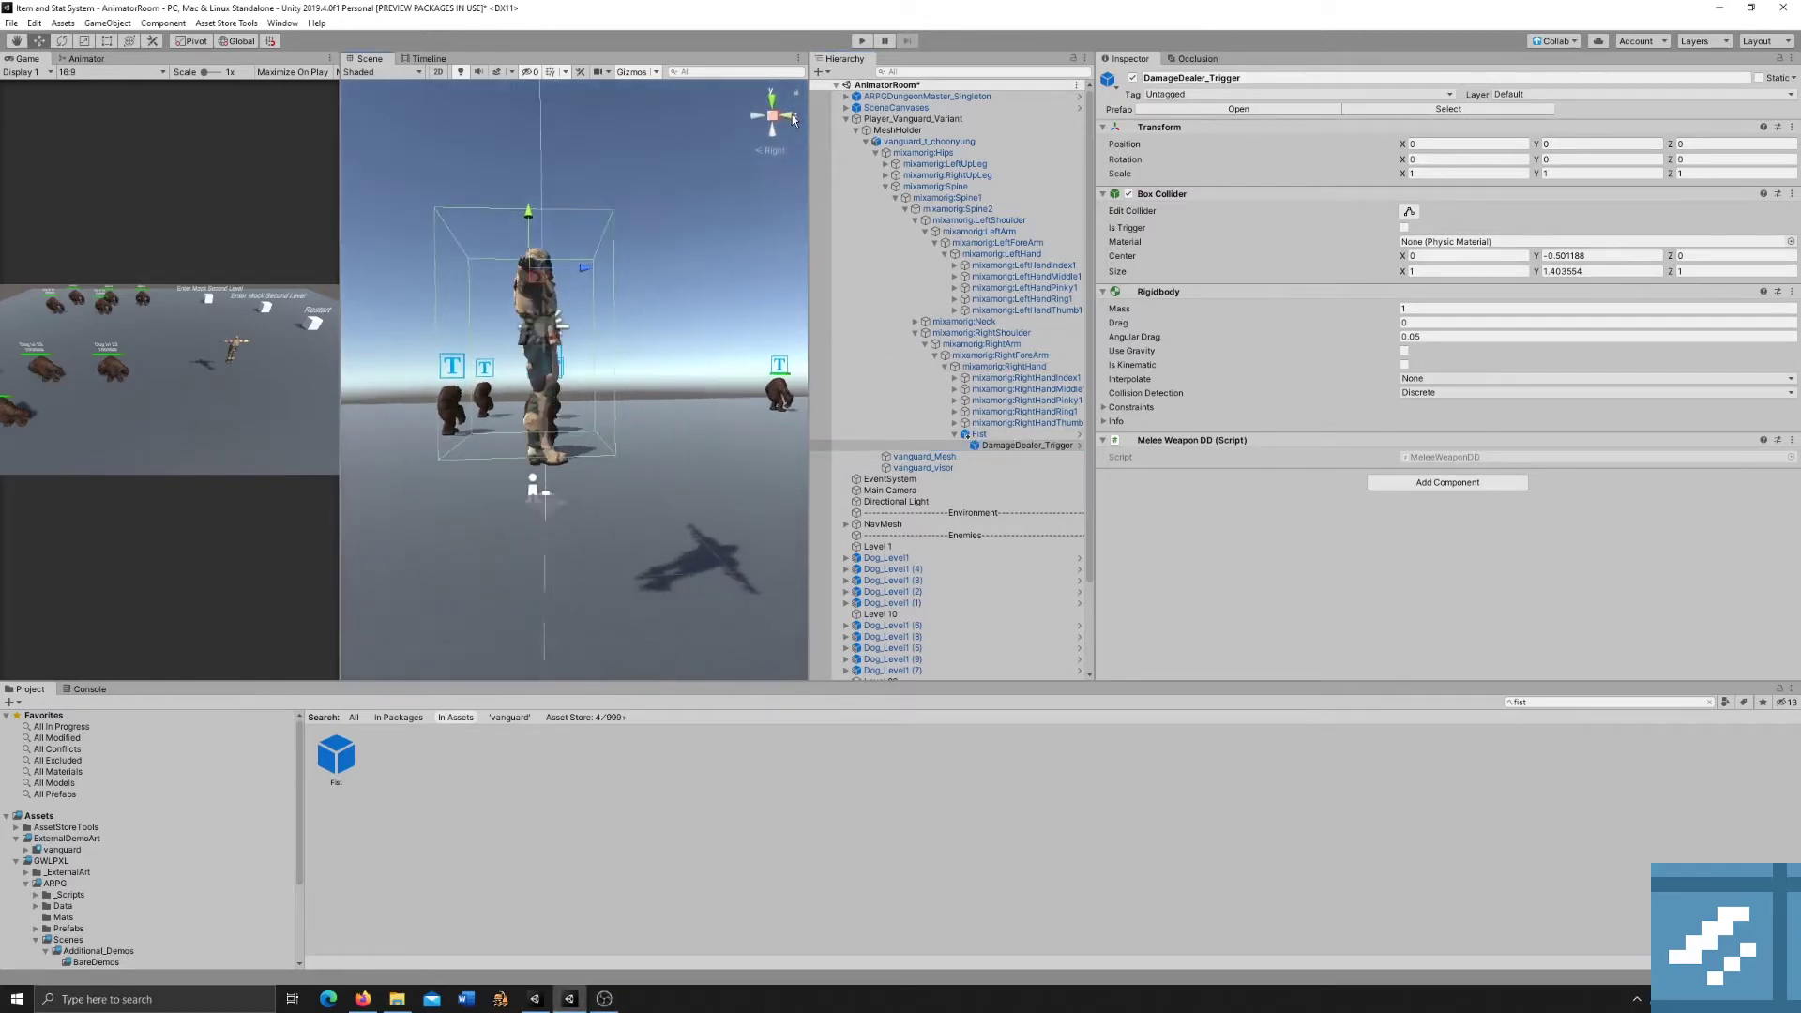
click(1409, 211)
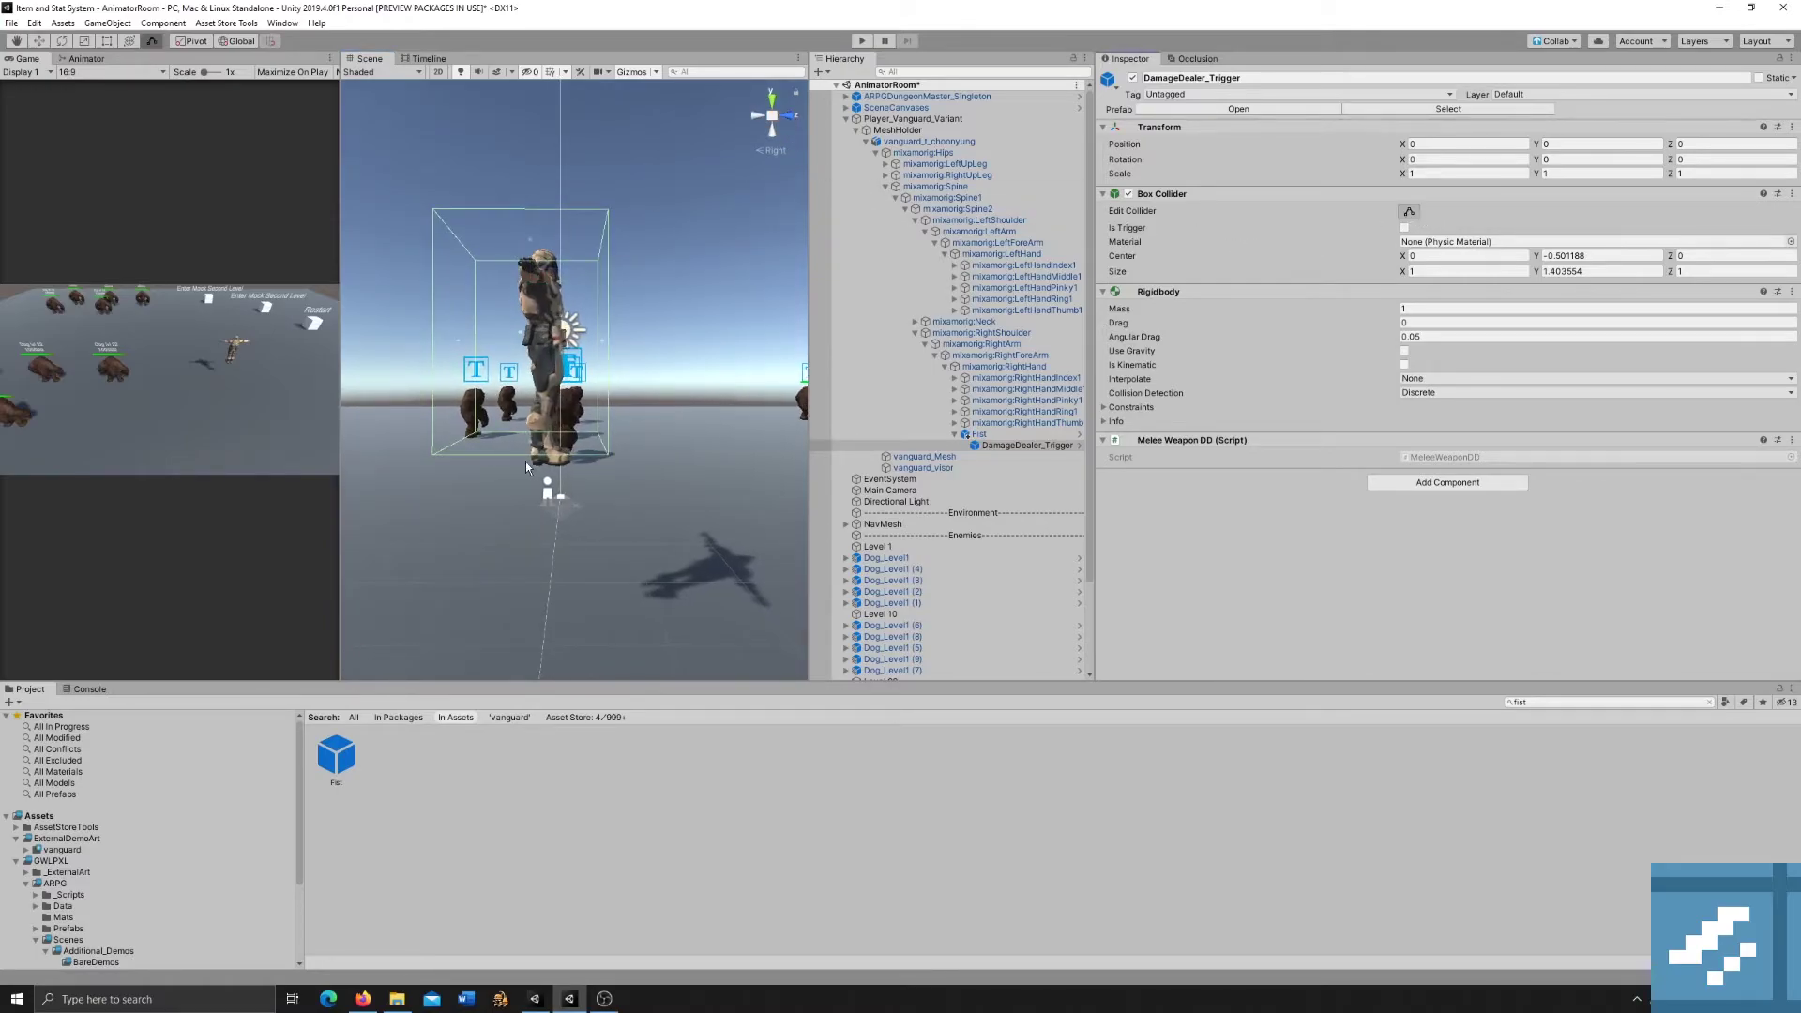
drag(532, 448, 532, 286)
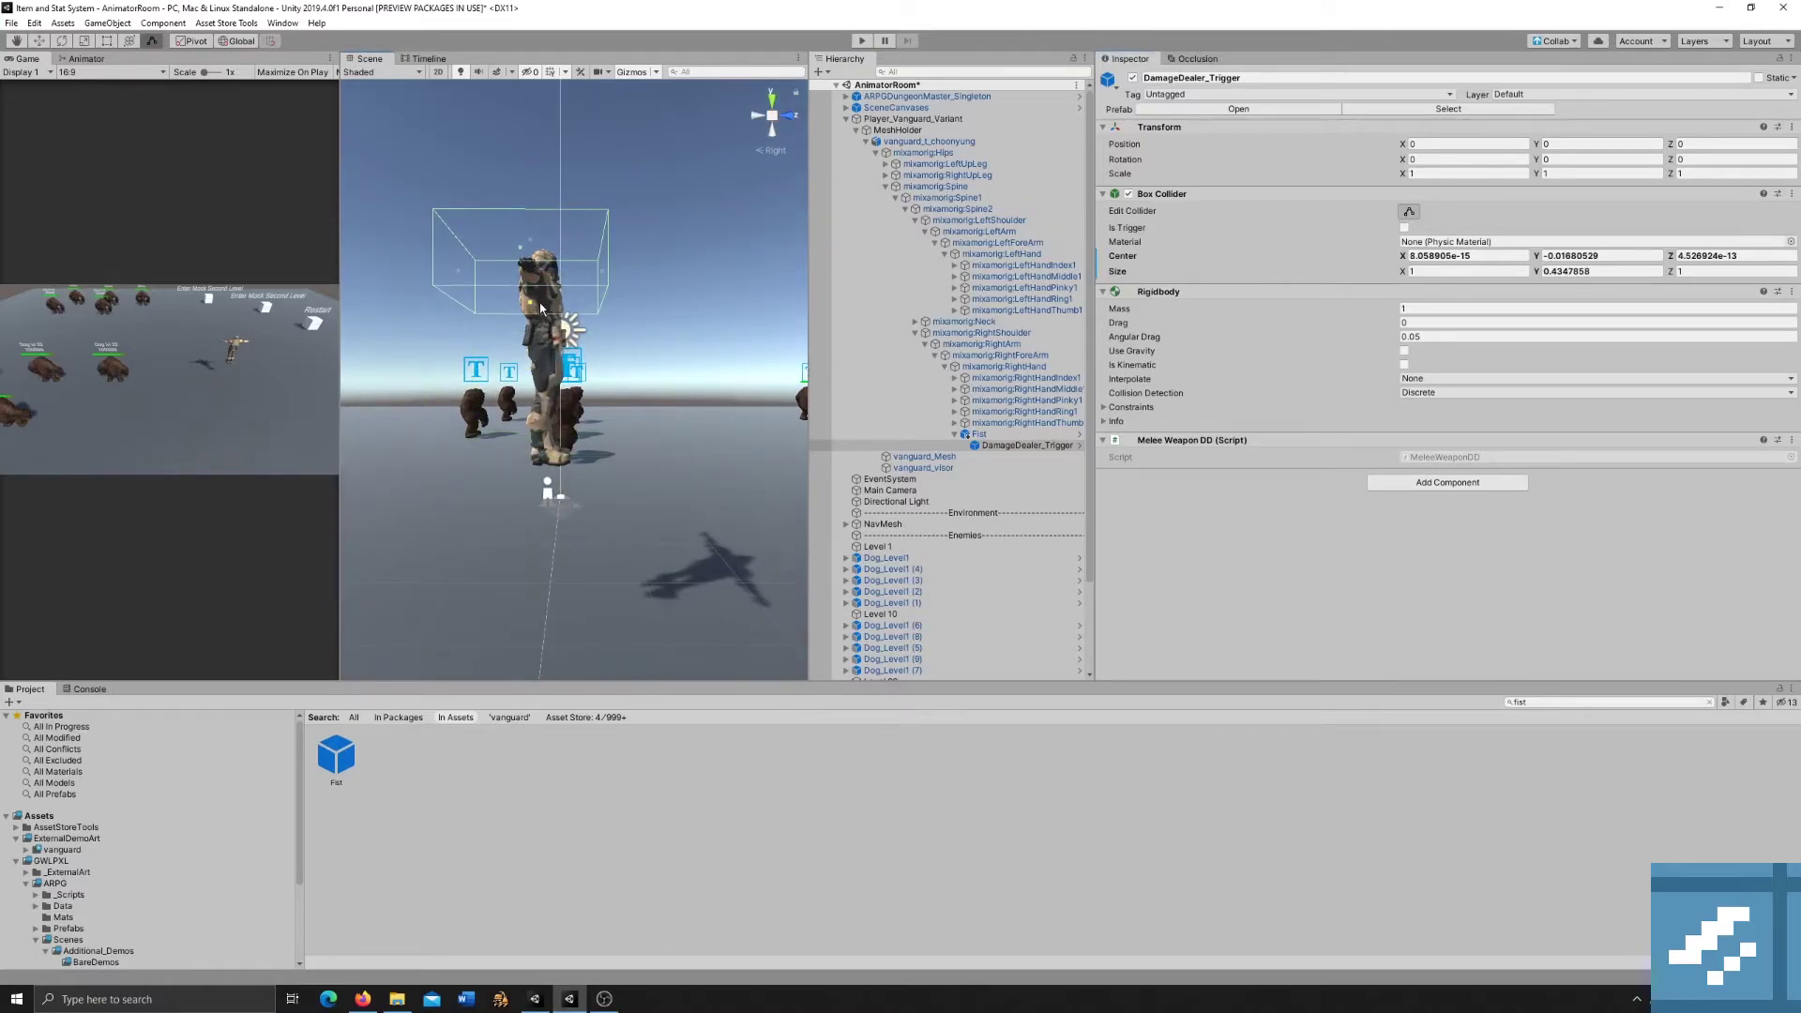
click(771, 116)
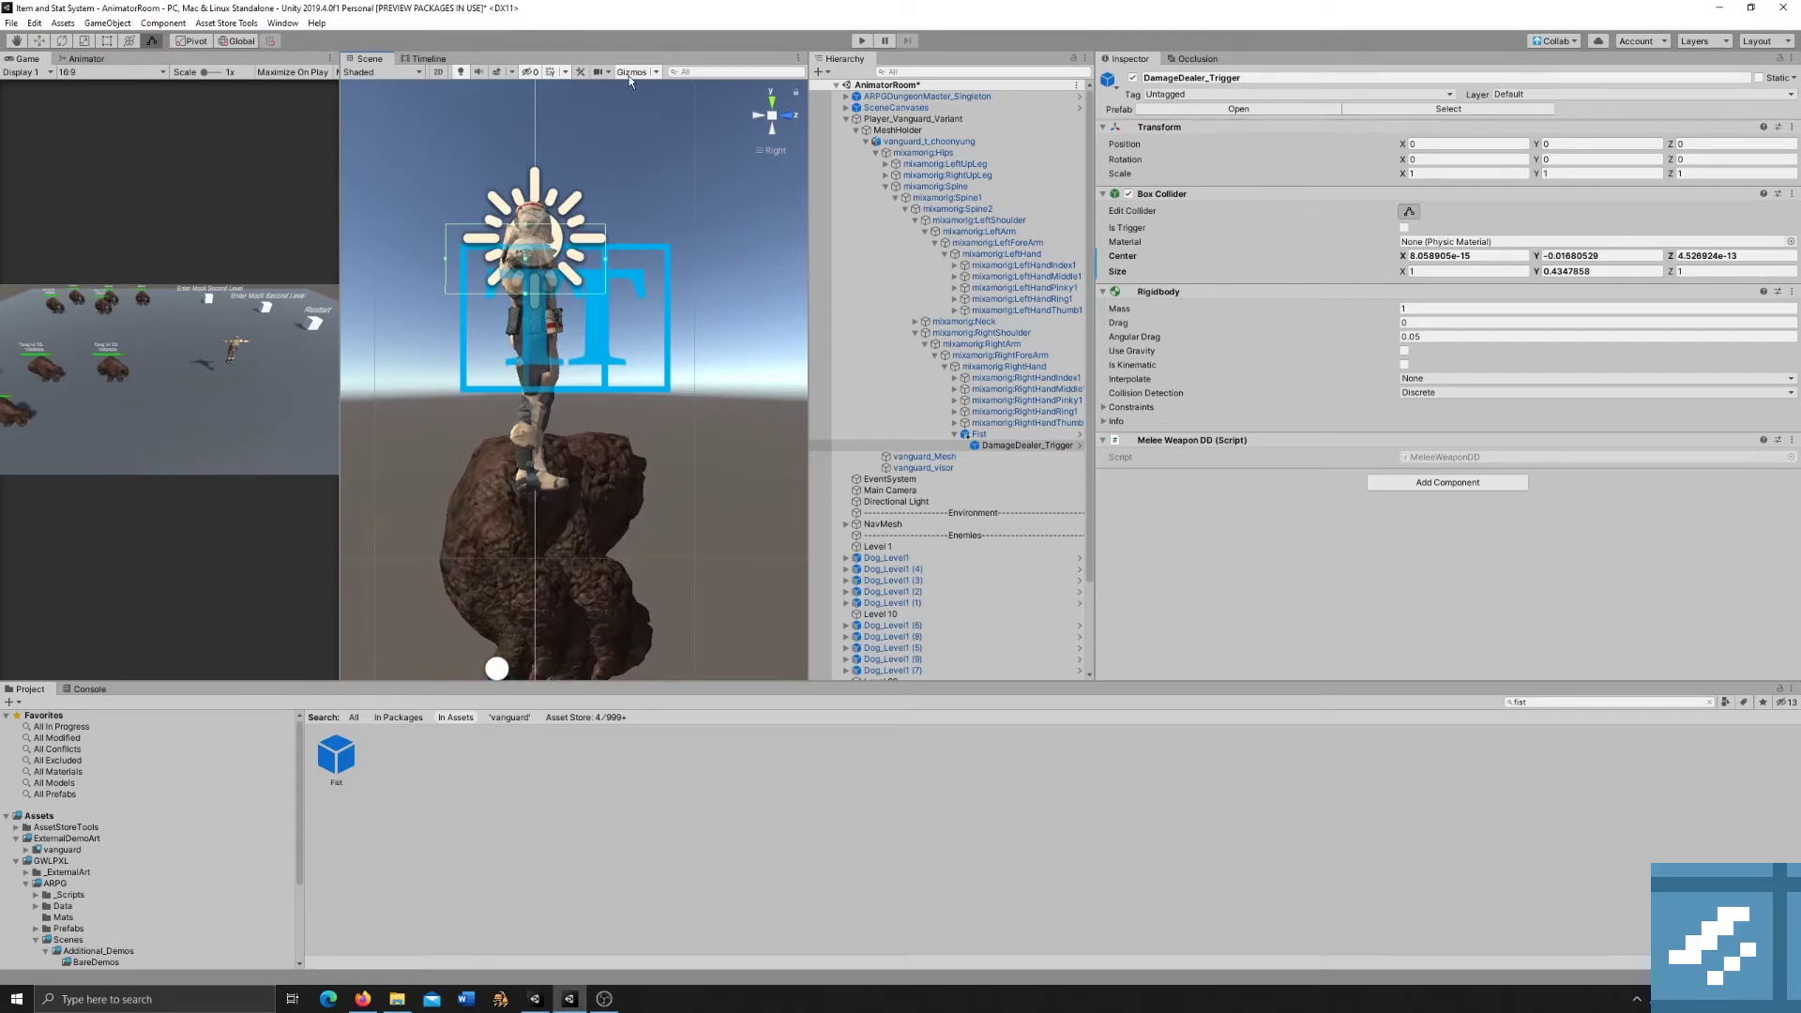
click(630, 73)
drag(607, 260, 523, 278)
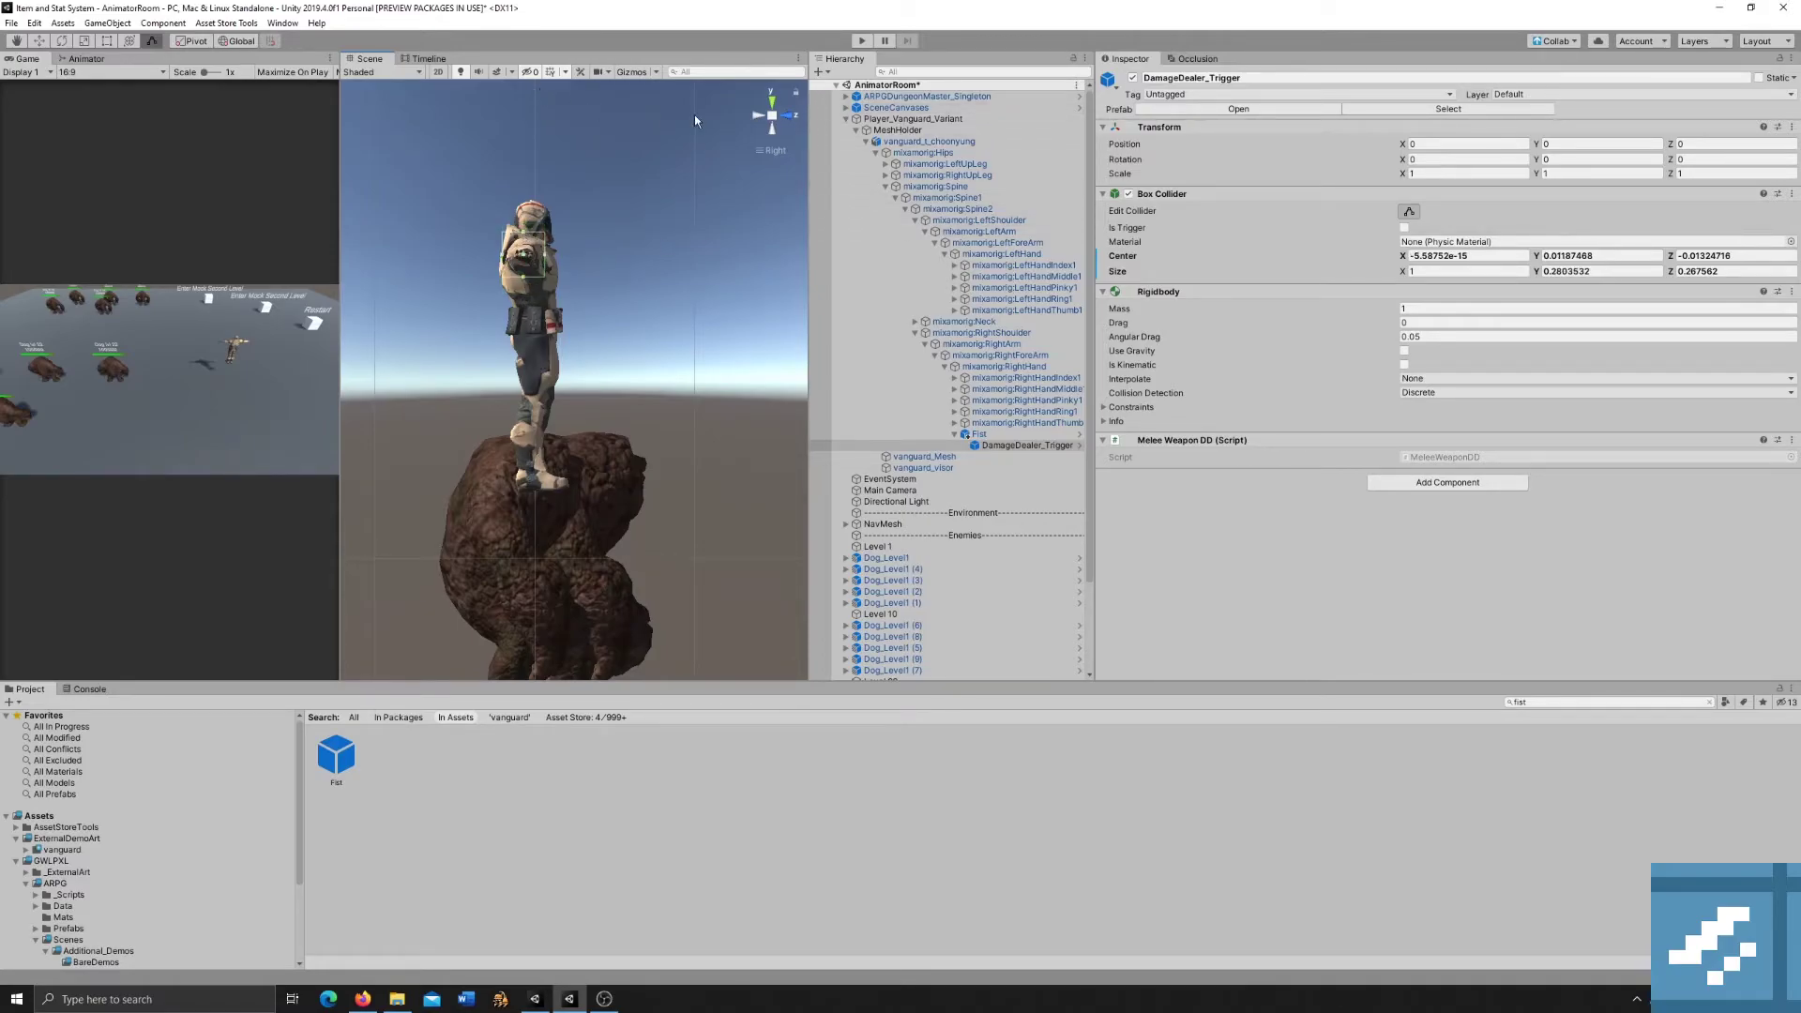
Shorten the DamageDealer_Trigger collider along the arm to about 0.56 in X so it encloses the right hand.
click(756, 114)
drag(512, 254, 557, 255)
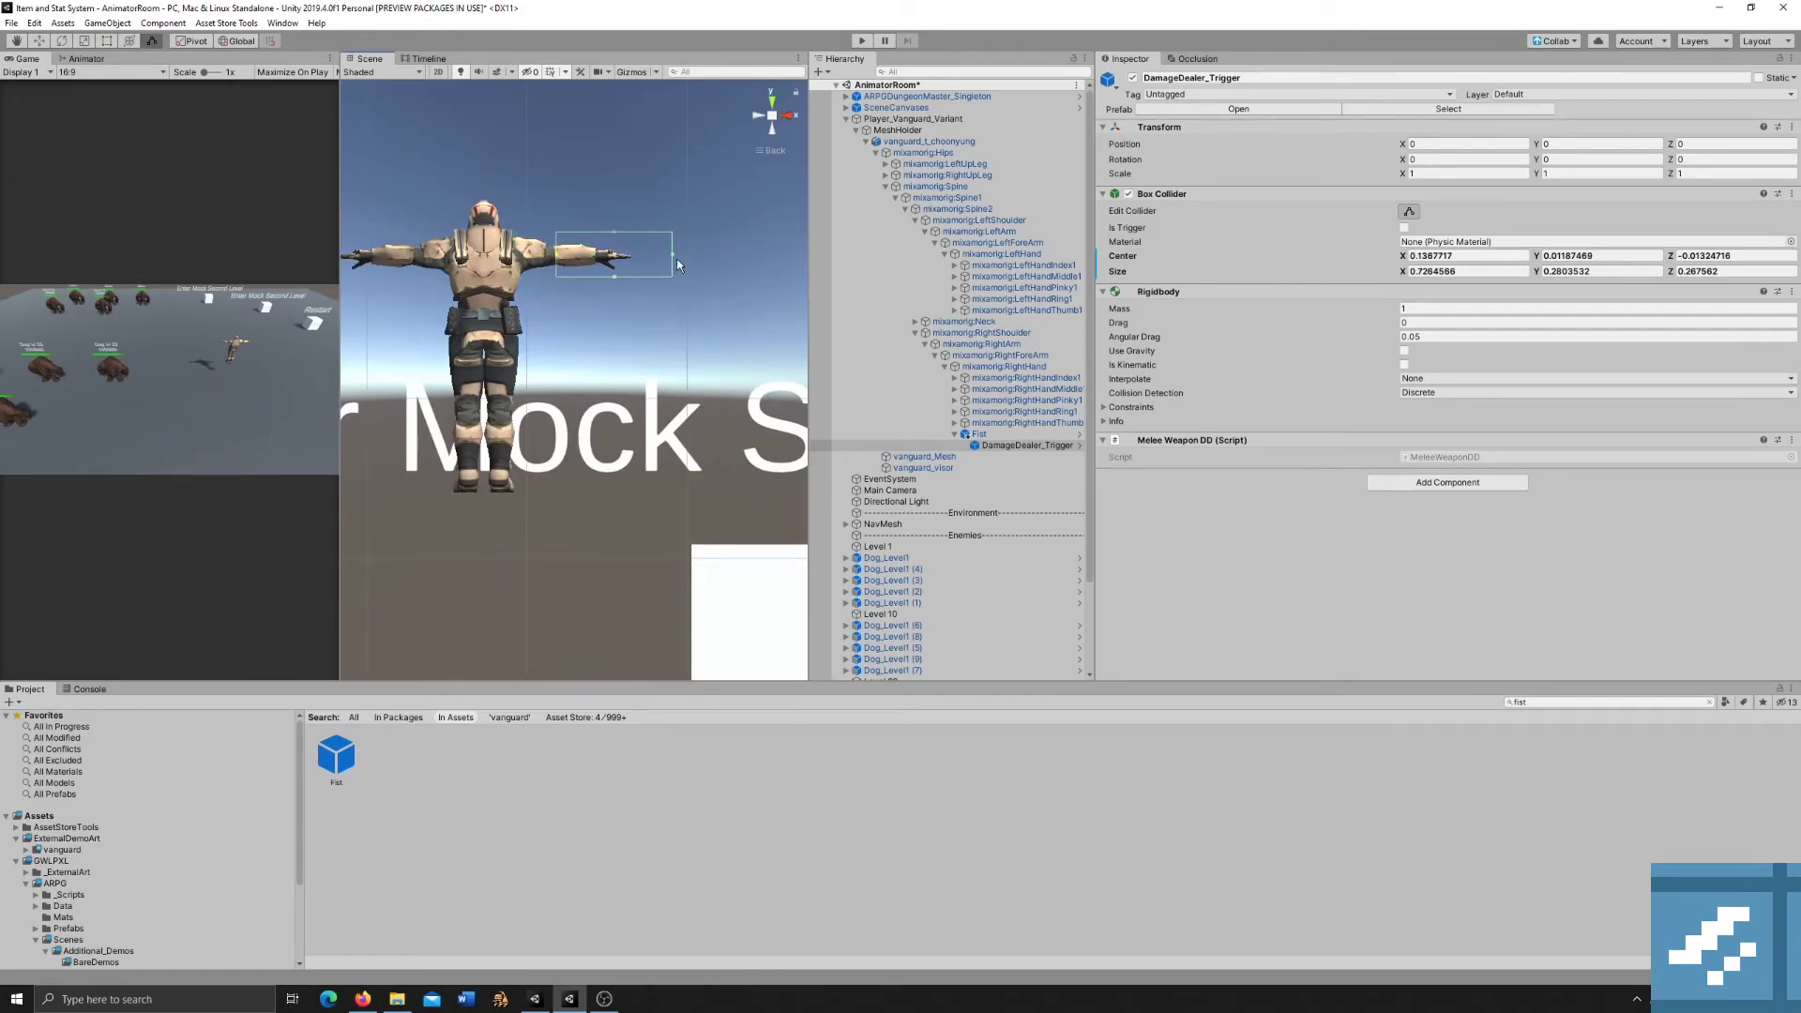
drag(670, 260, 647, 258)
click(778, 121)
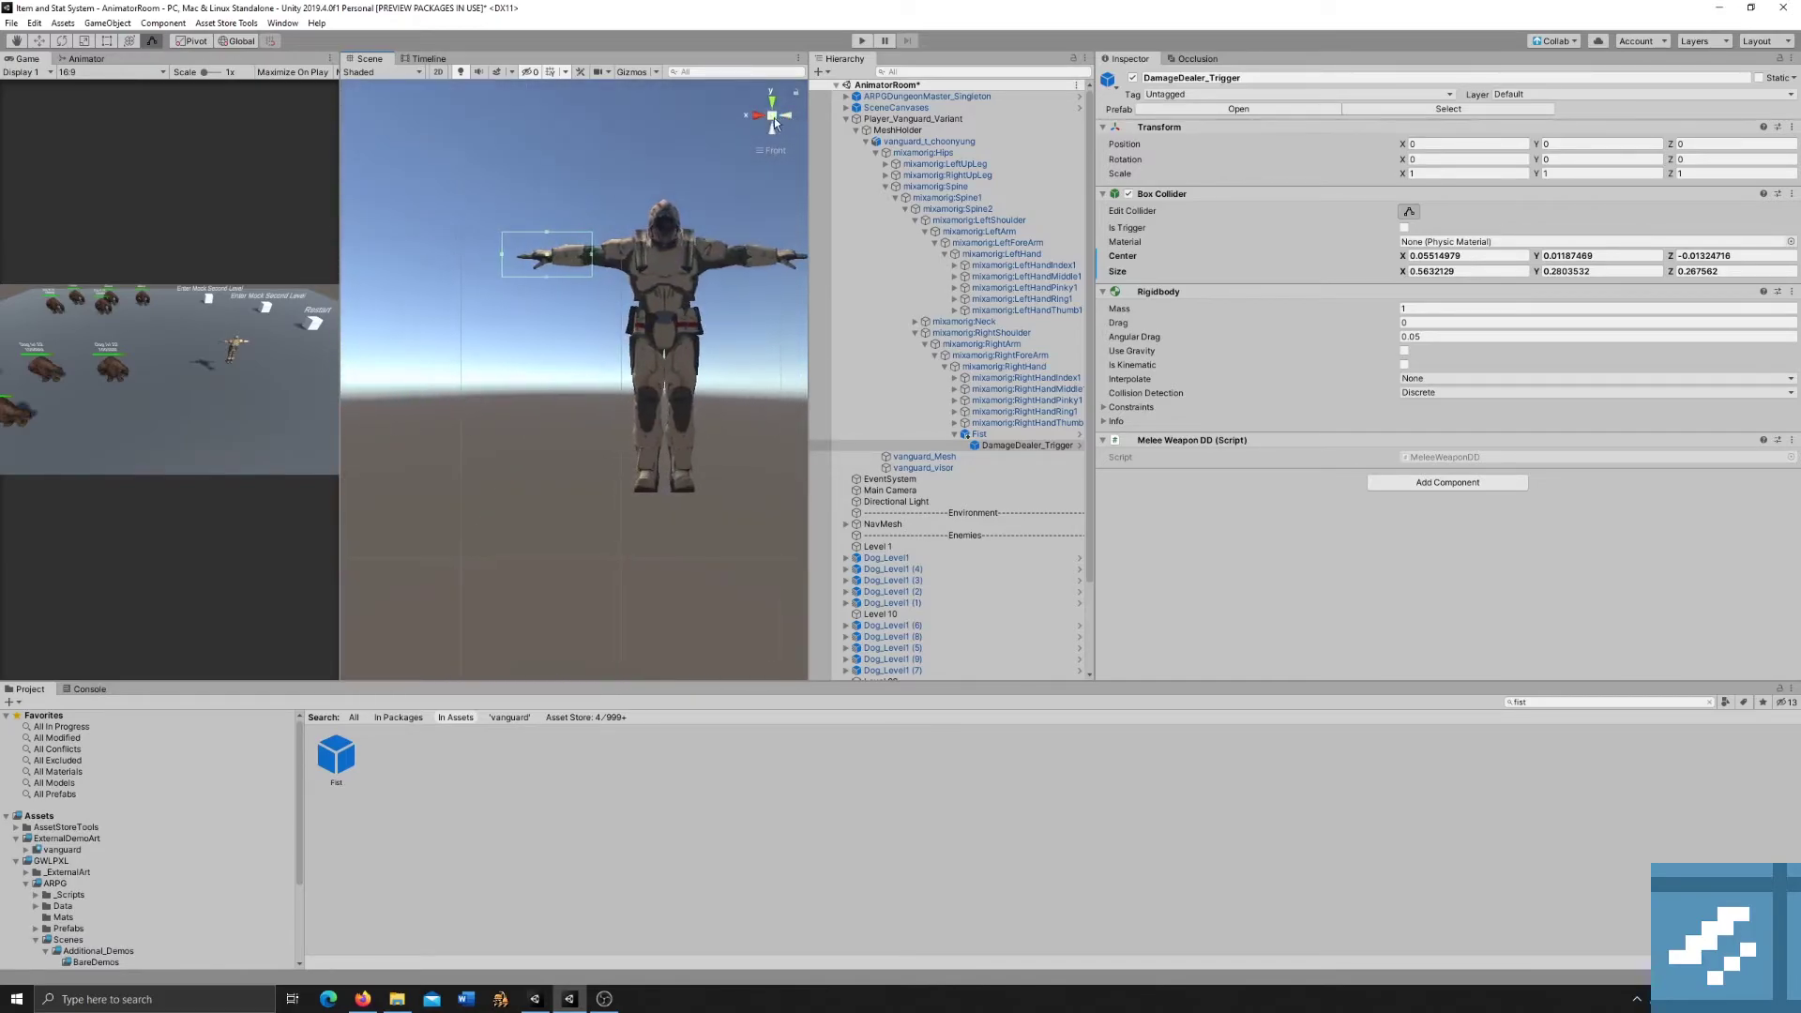
click(756, 115)
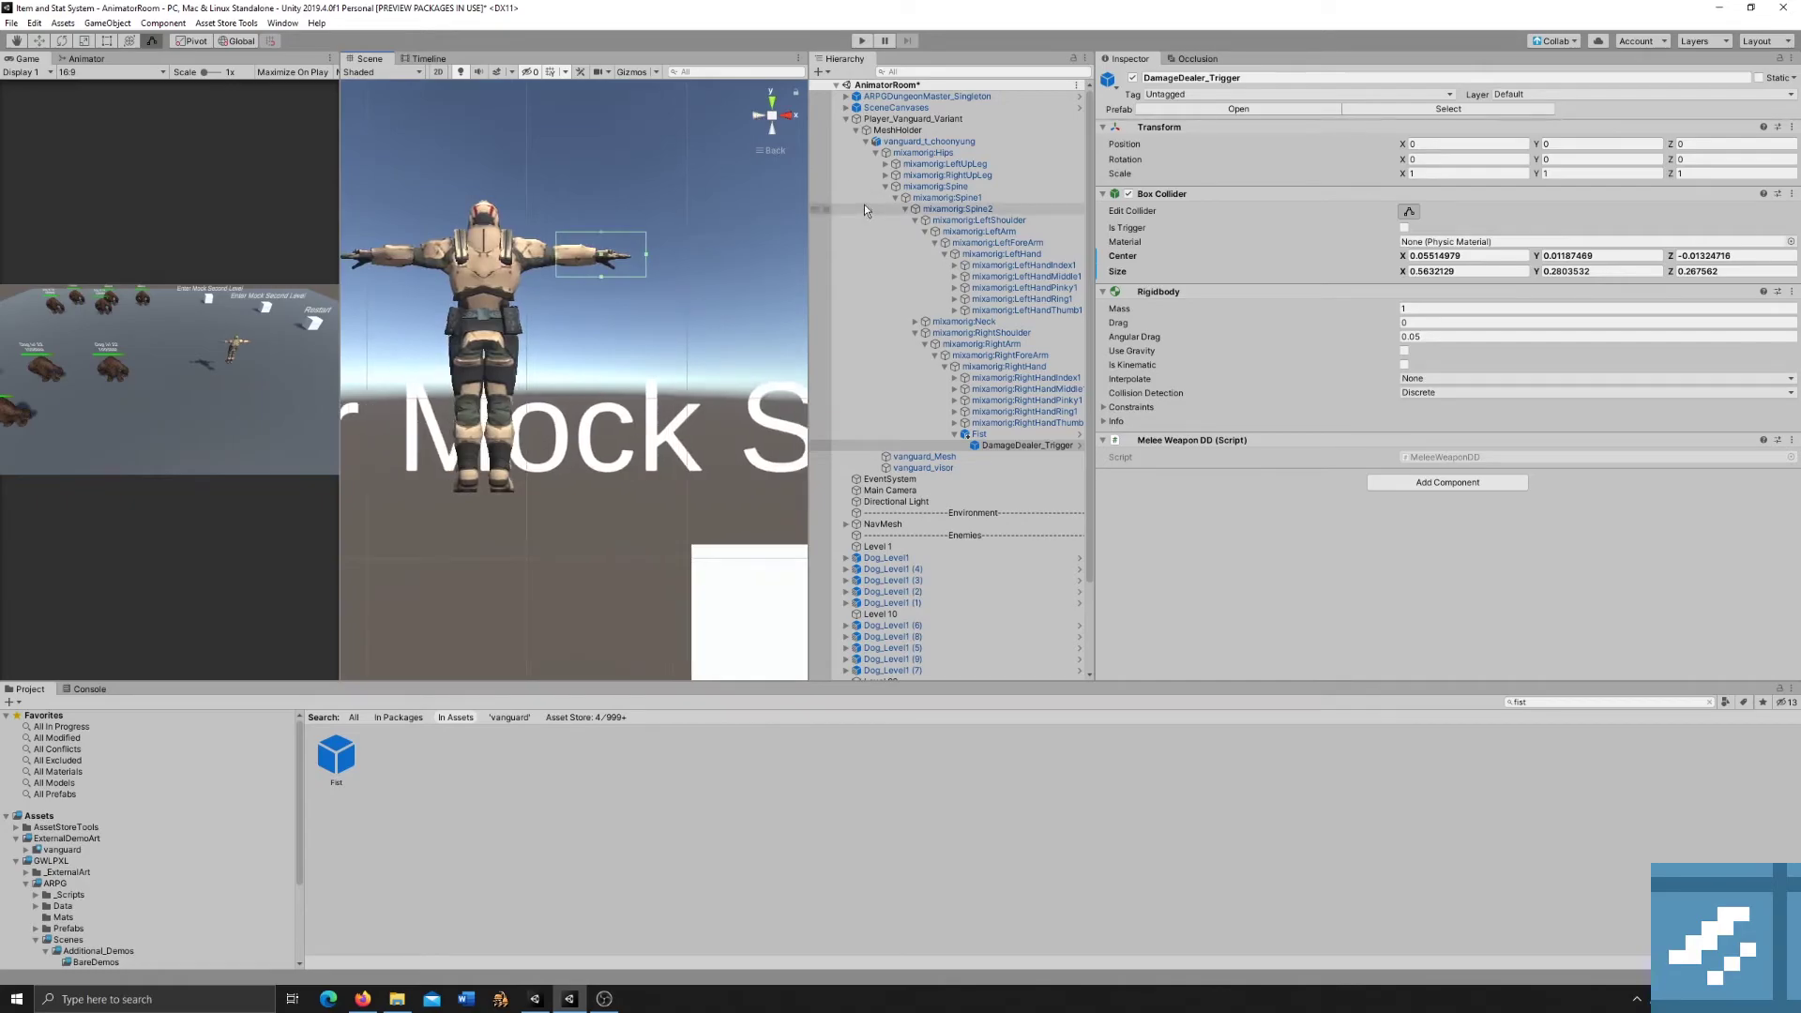
On Player_Vanguard_Variant, assign Fist's DamageDealer_Trigger as Default Melee DD and mixamorig:RightHand as the Projectile Combatant's Fire Point.
click(980, 434)
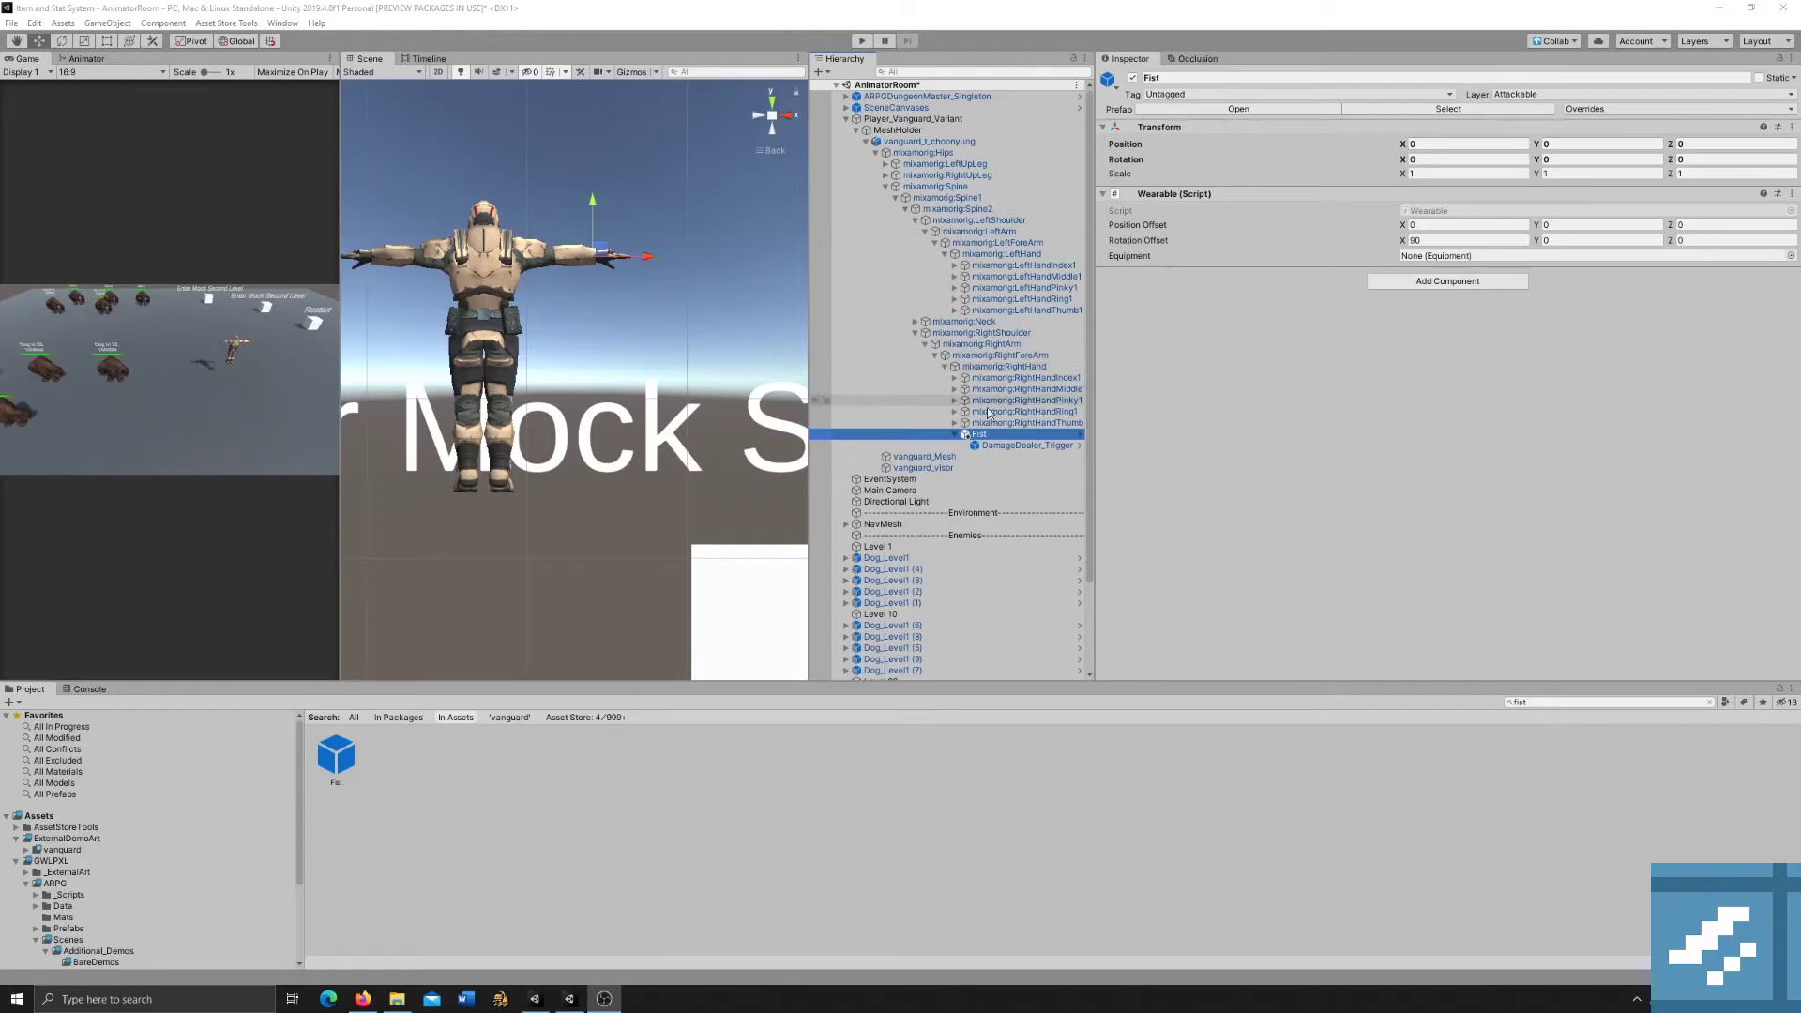
click(1032, 367)
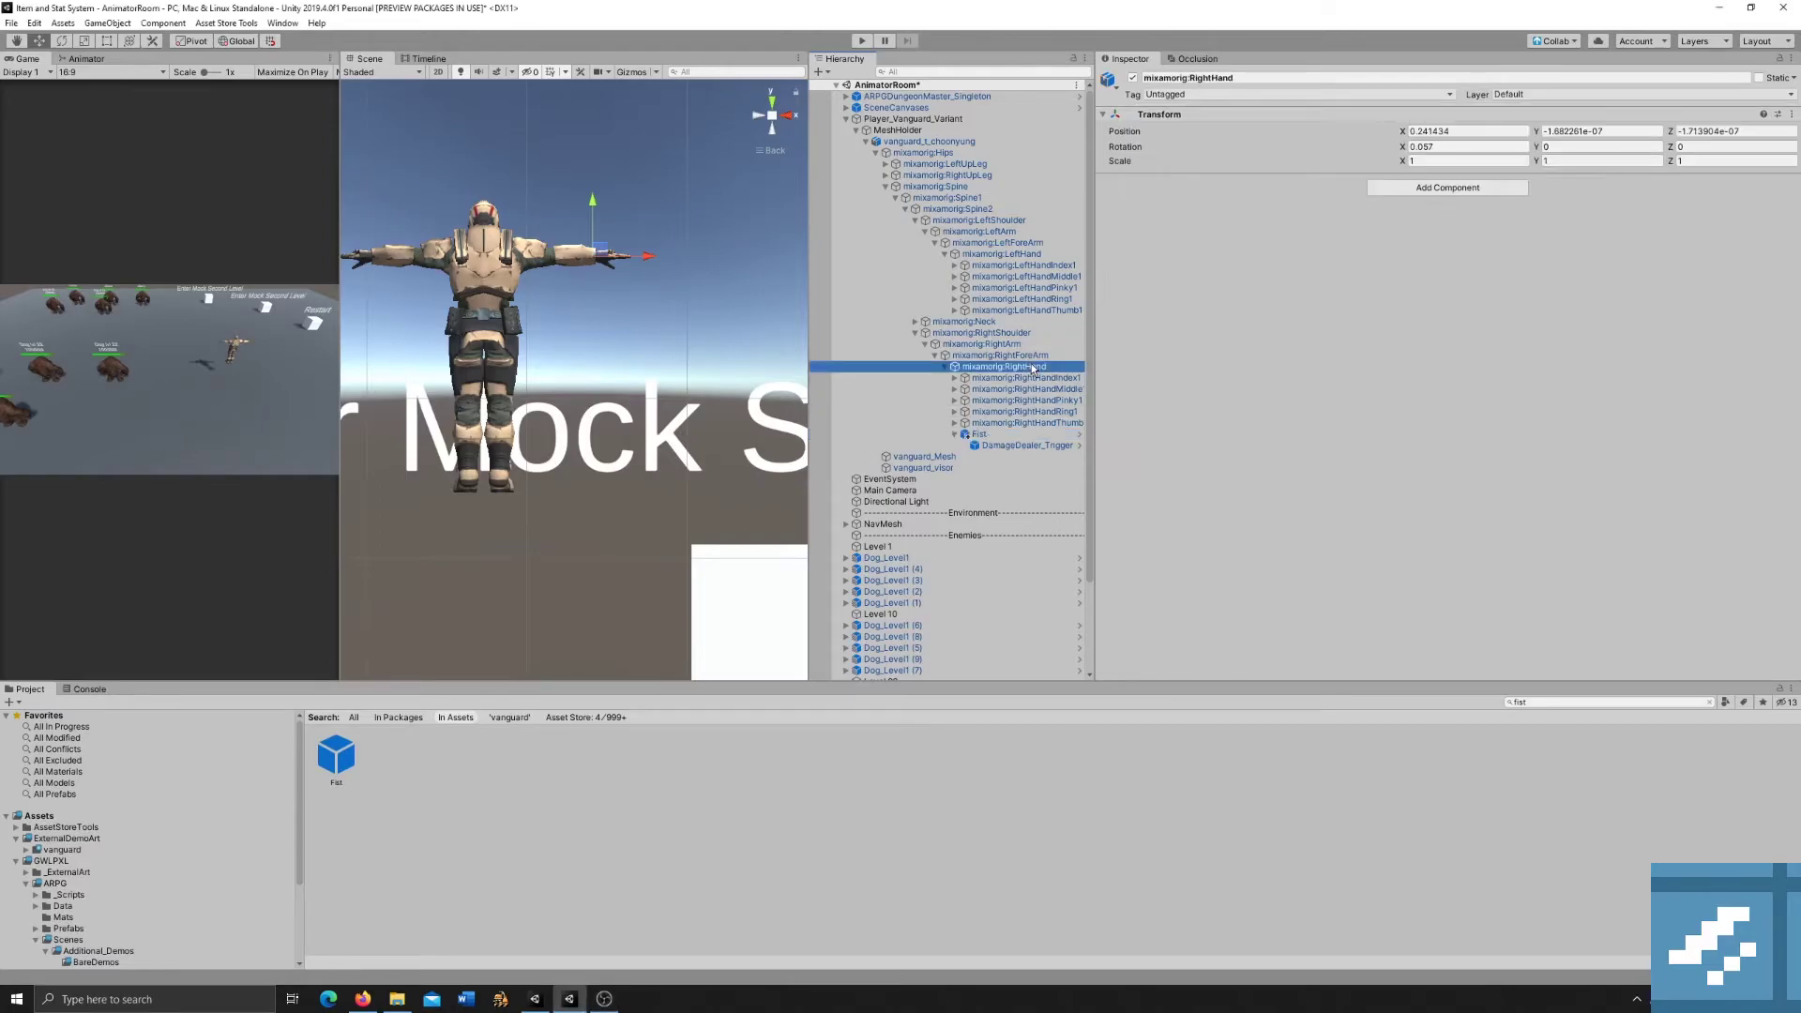
click(1010, 139)
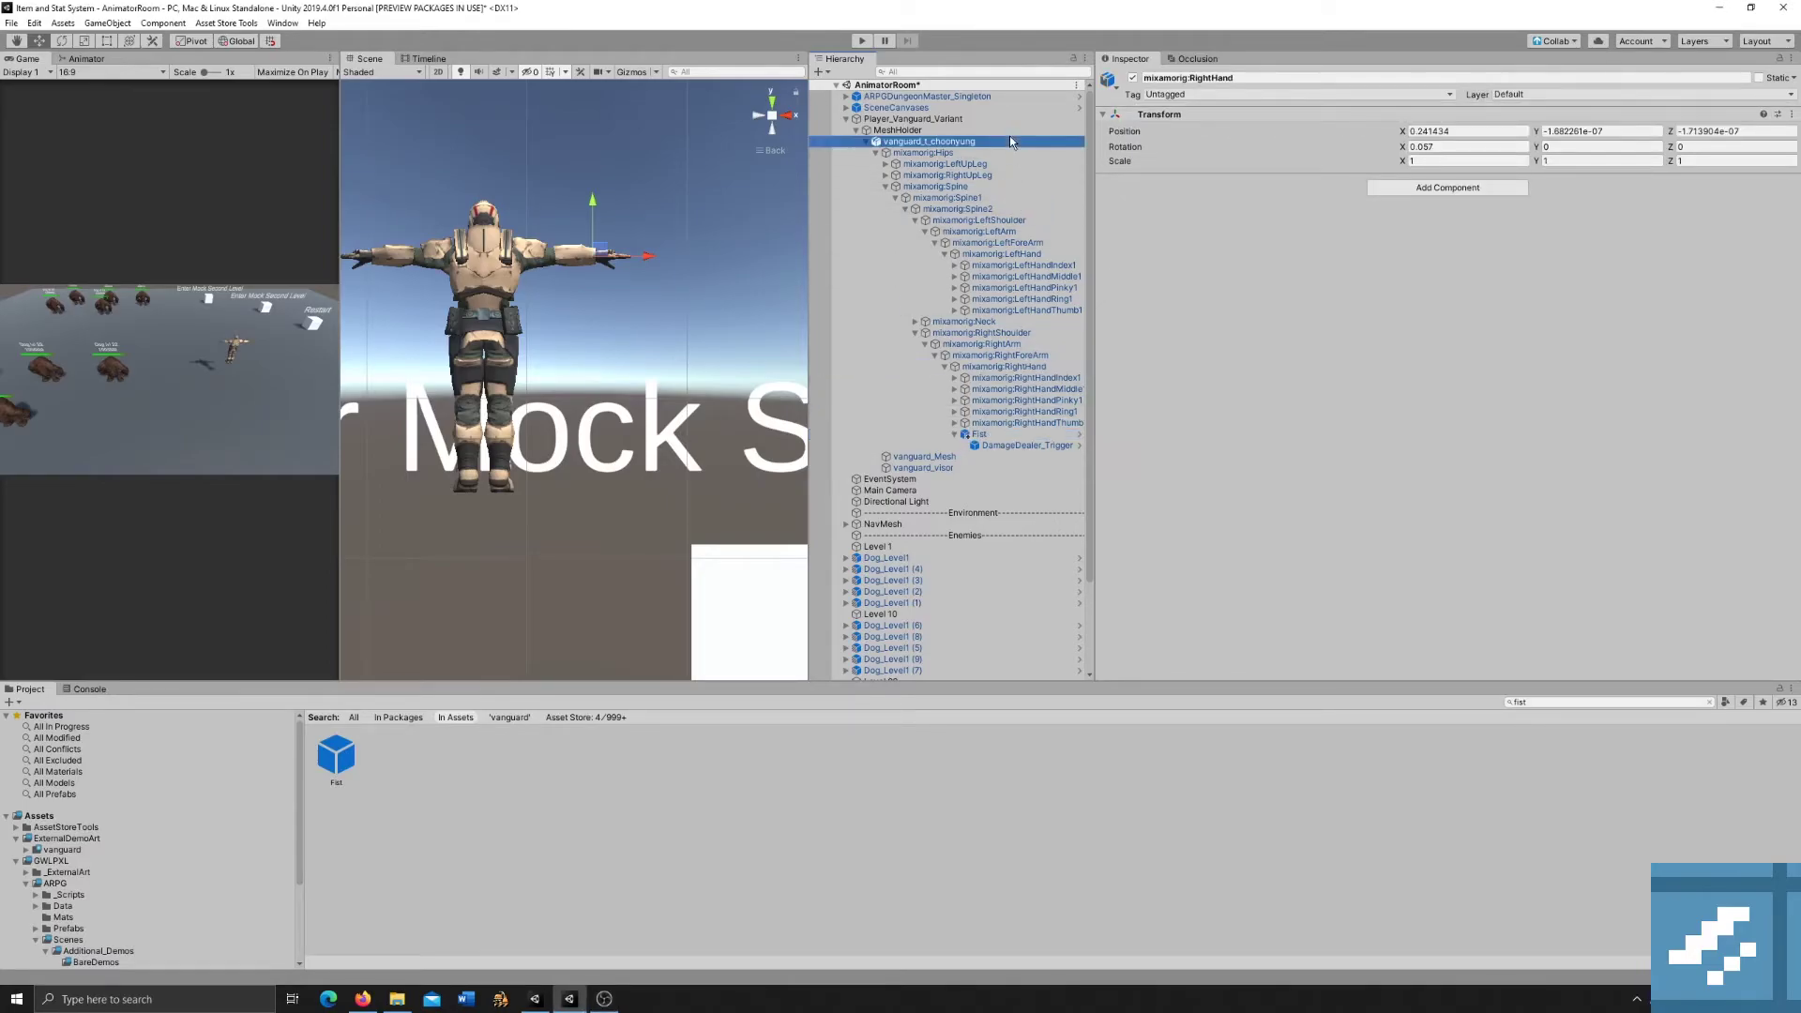
click(955, 120)
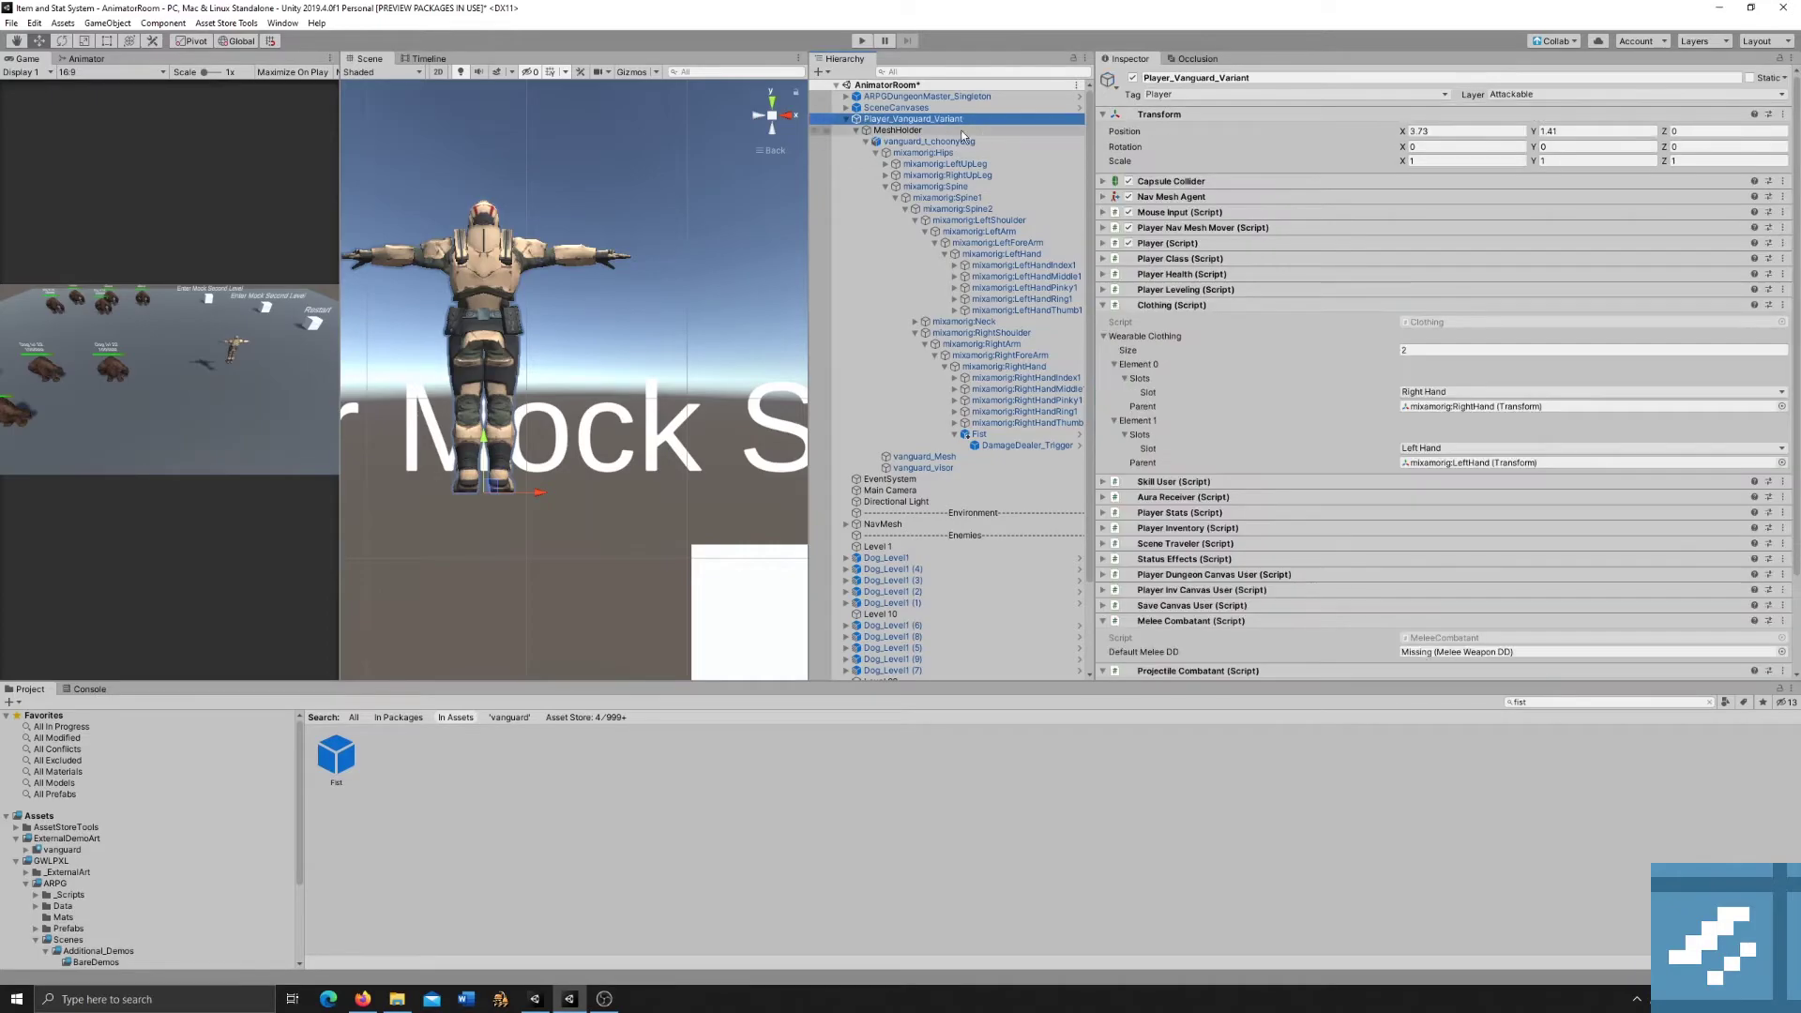
scroll(1321, 362, down, 3)
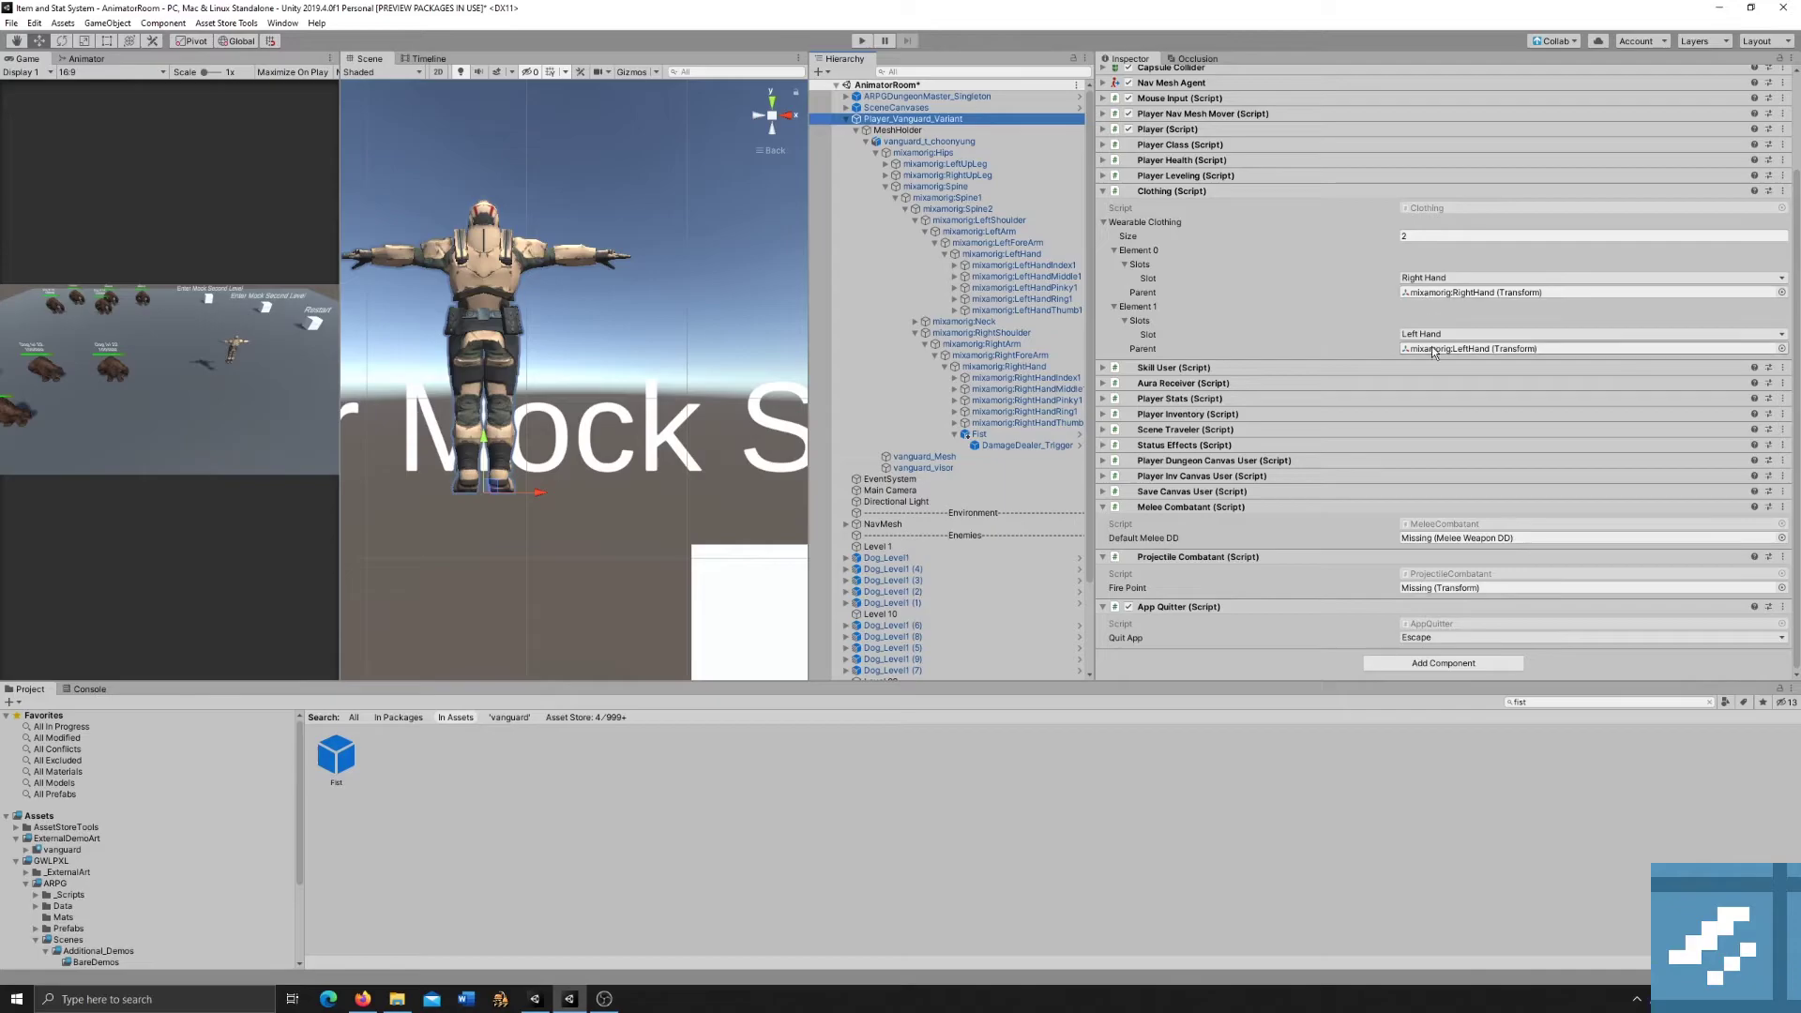
click(1192, 192)
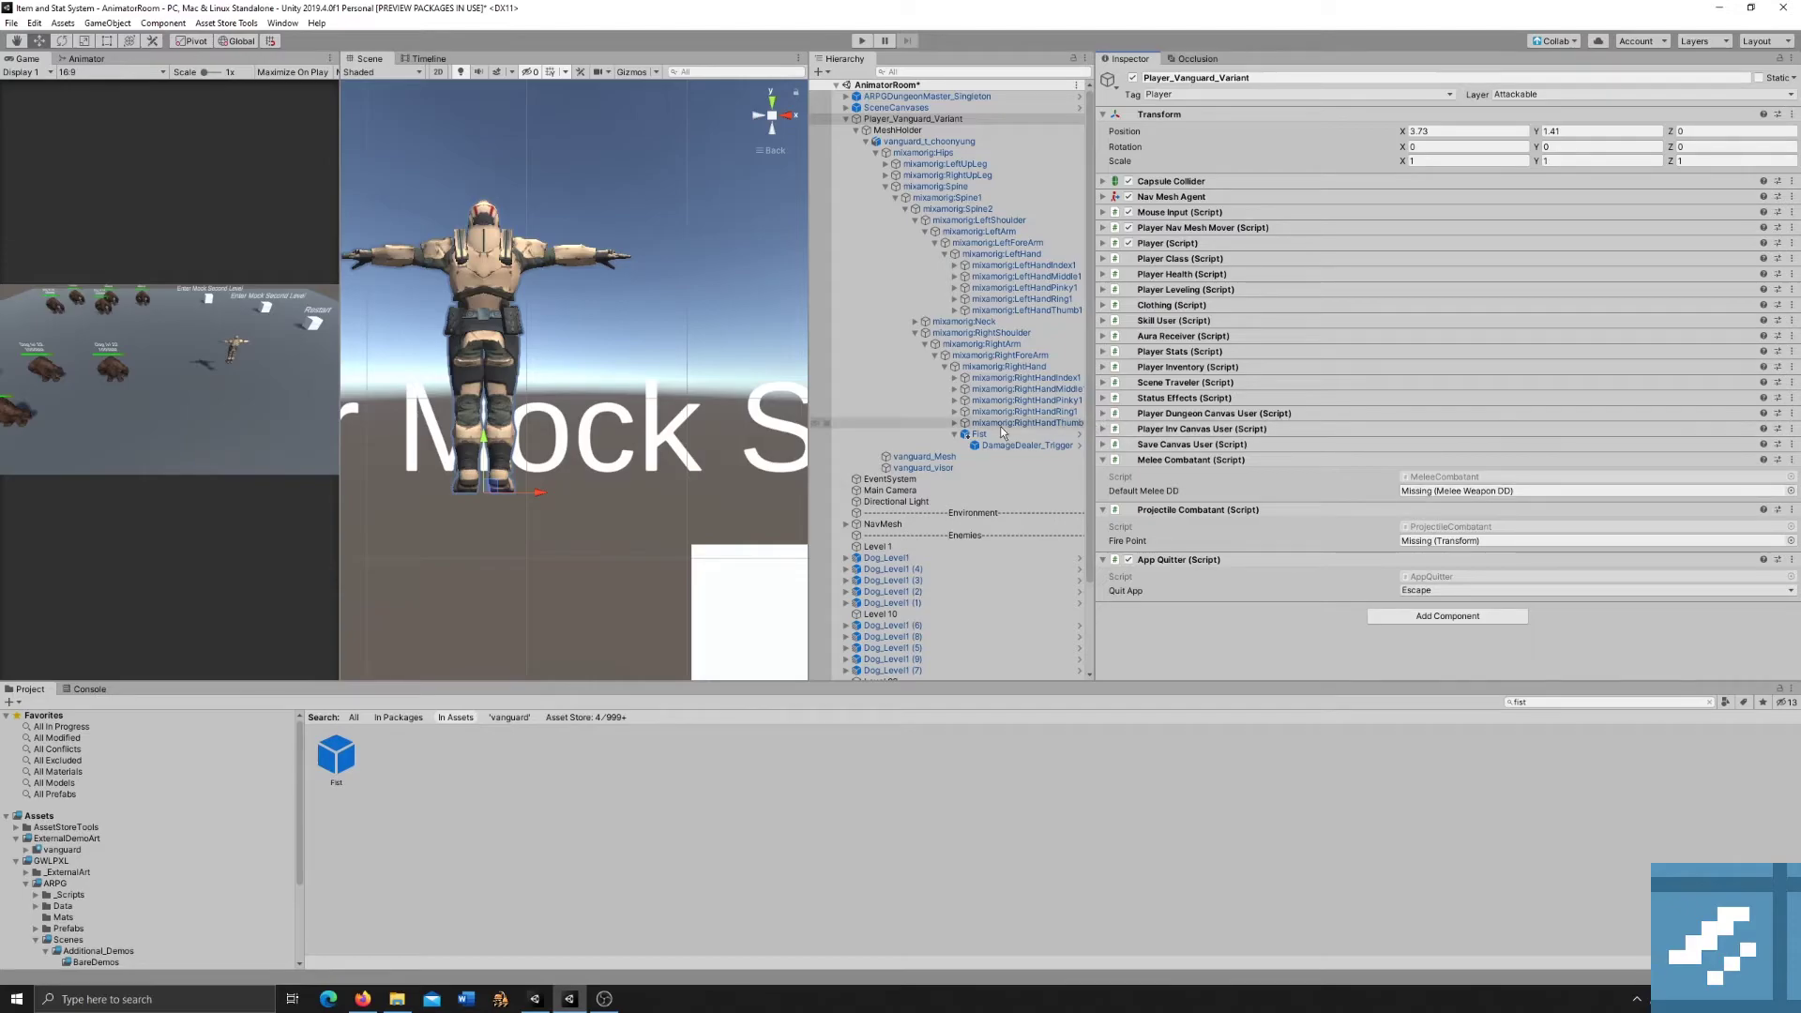
drag(1006, 442, 1469, 492)
drag(1002, 367, 1389, 543)
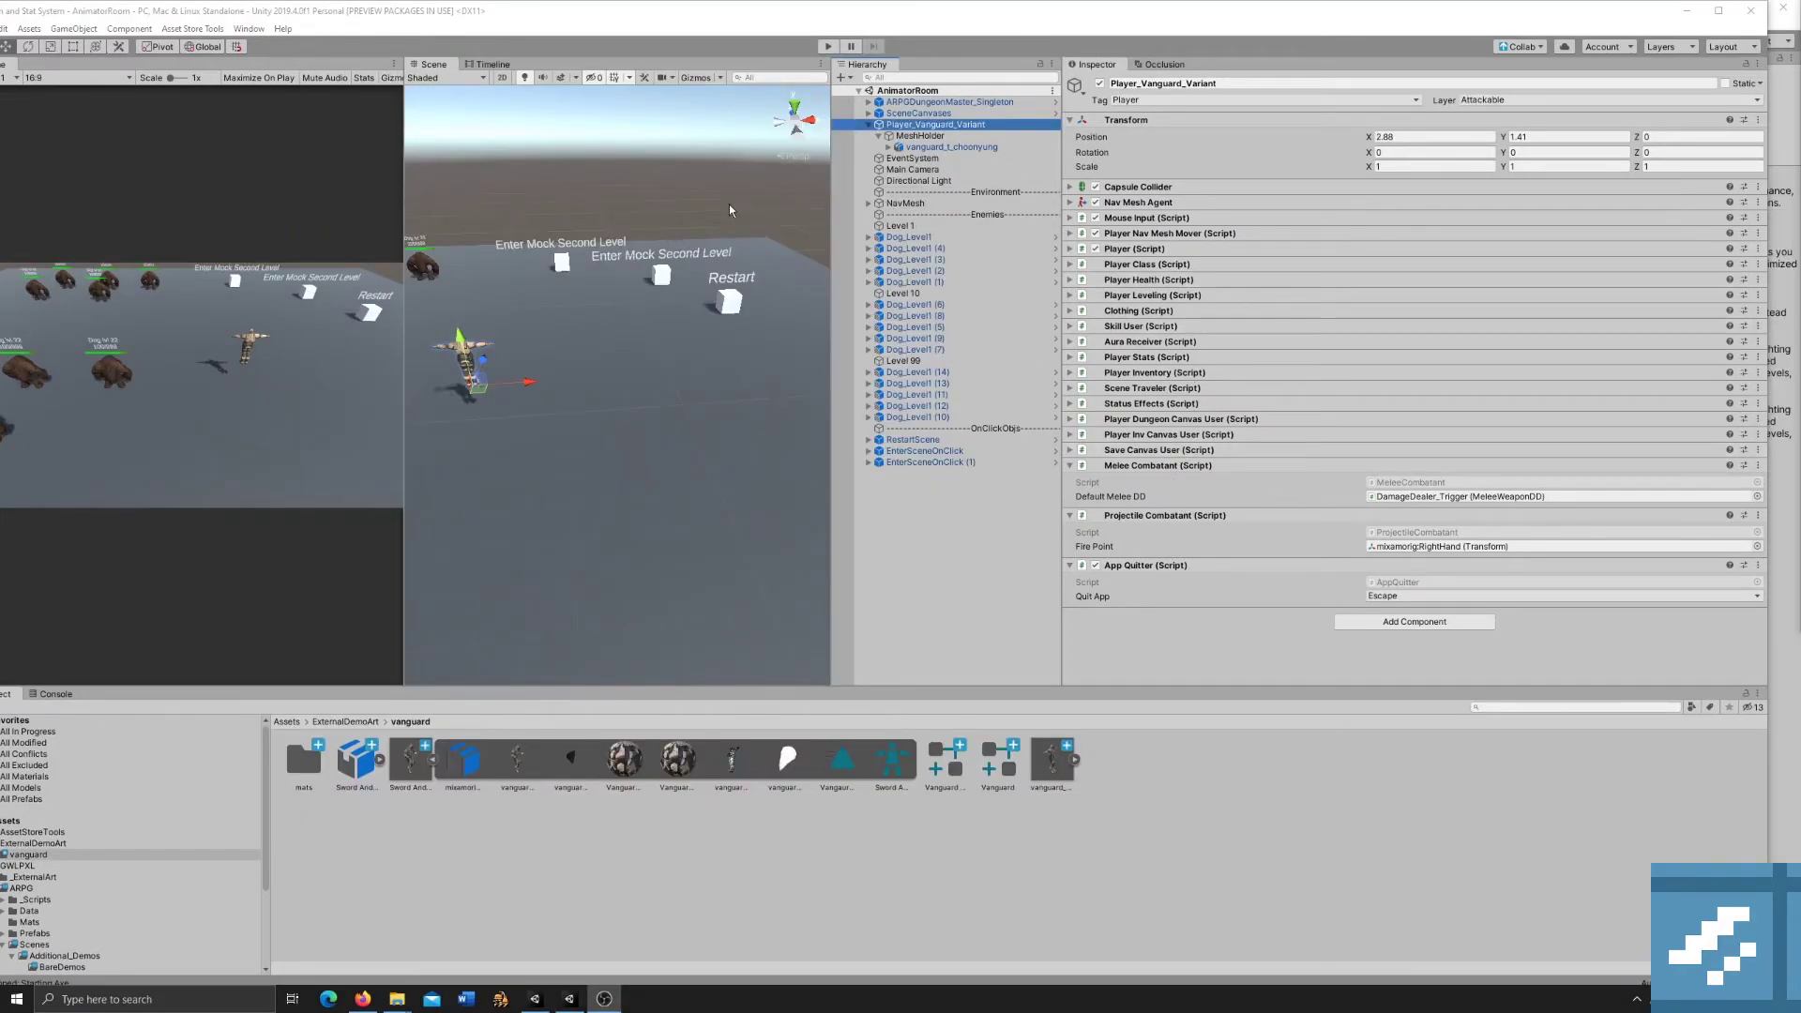
Run the scene in play mode, enlarge the Game view and move the vanguard character around to check its movement animations.
click(830, 47)
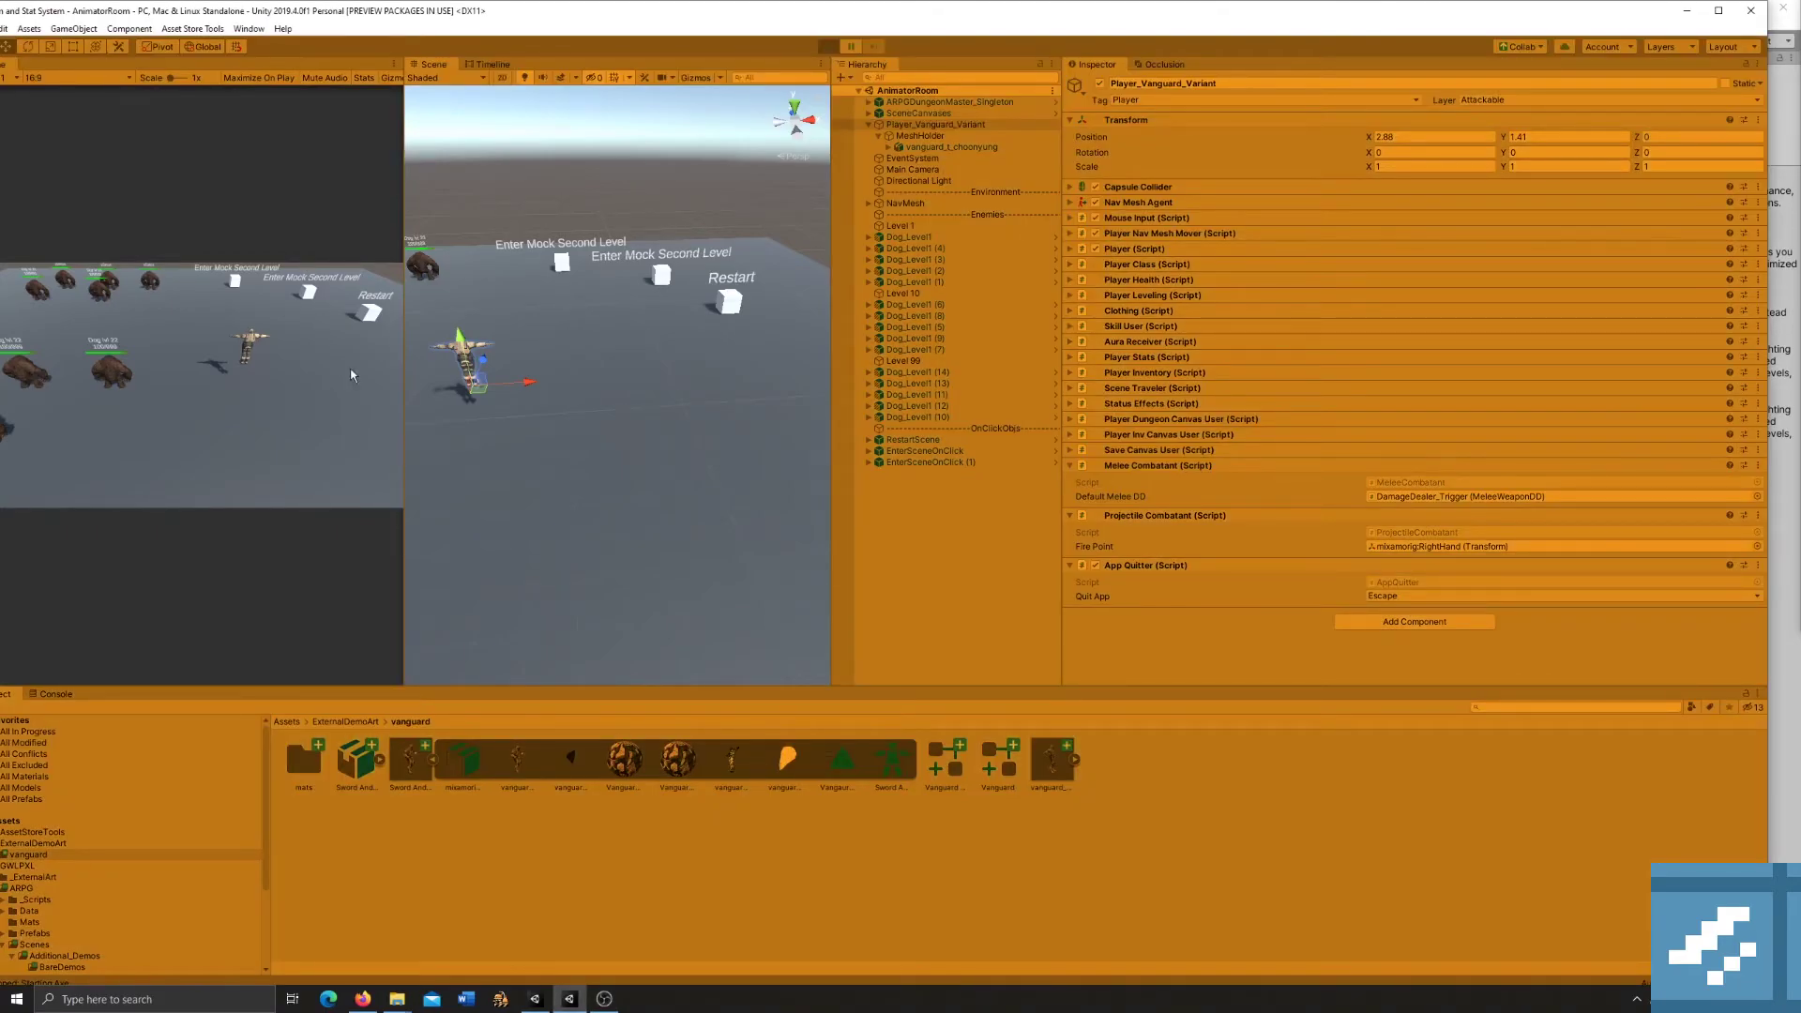
drag(404, 384, 779, 386)
key(i)
click(395, 469)
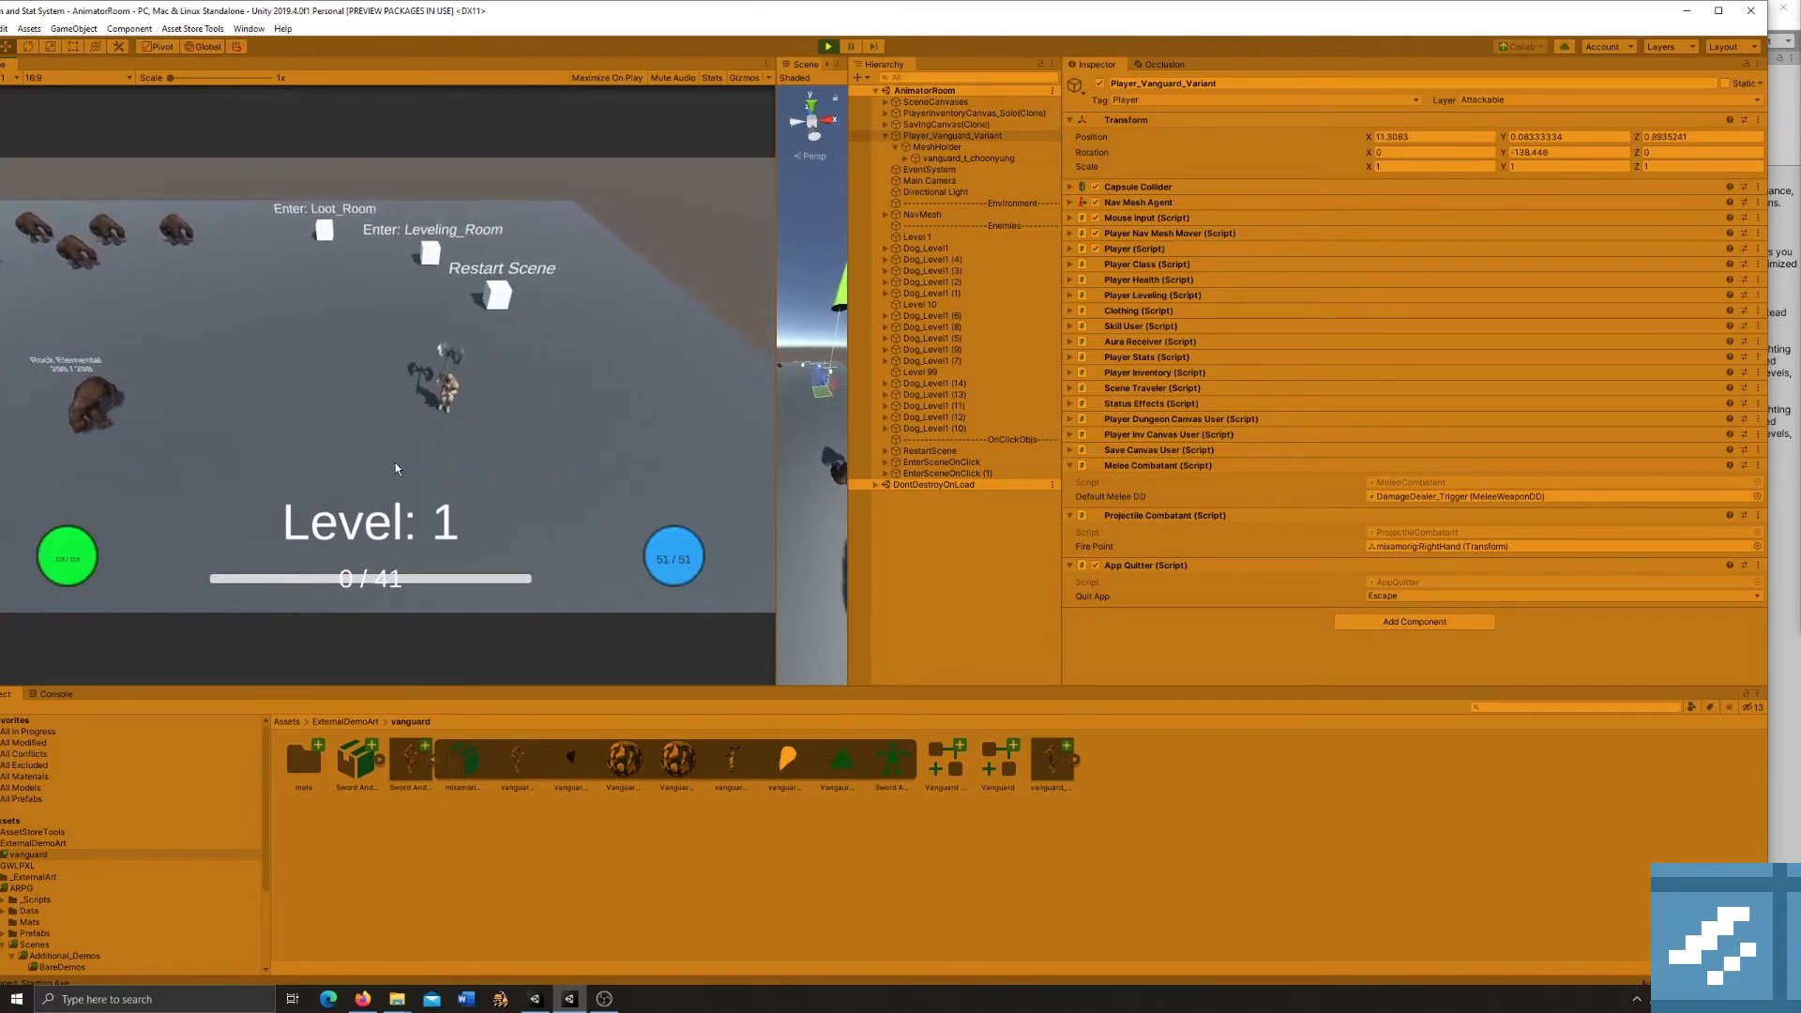
click(470, 511)
click(521, 347)
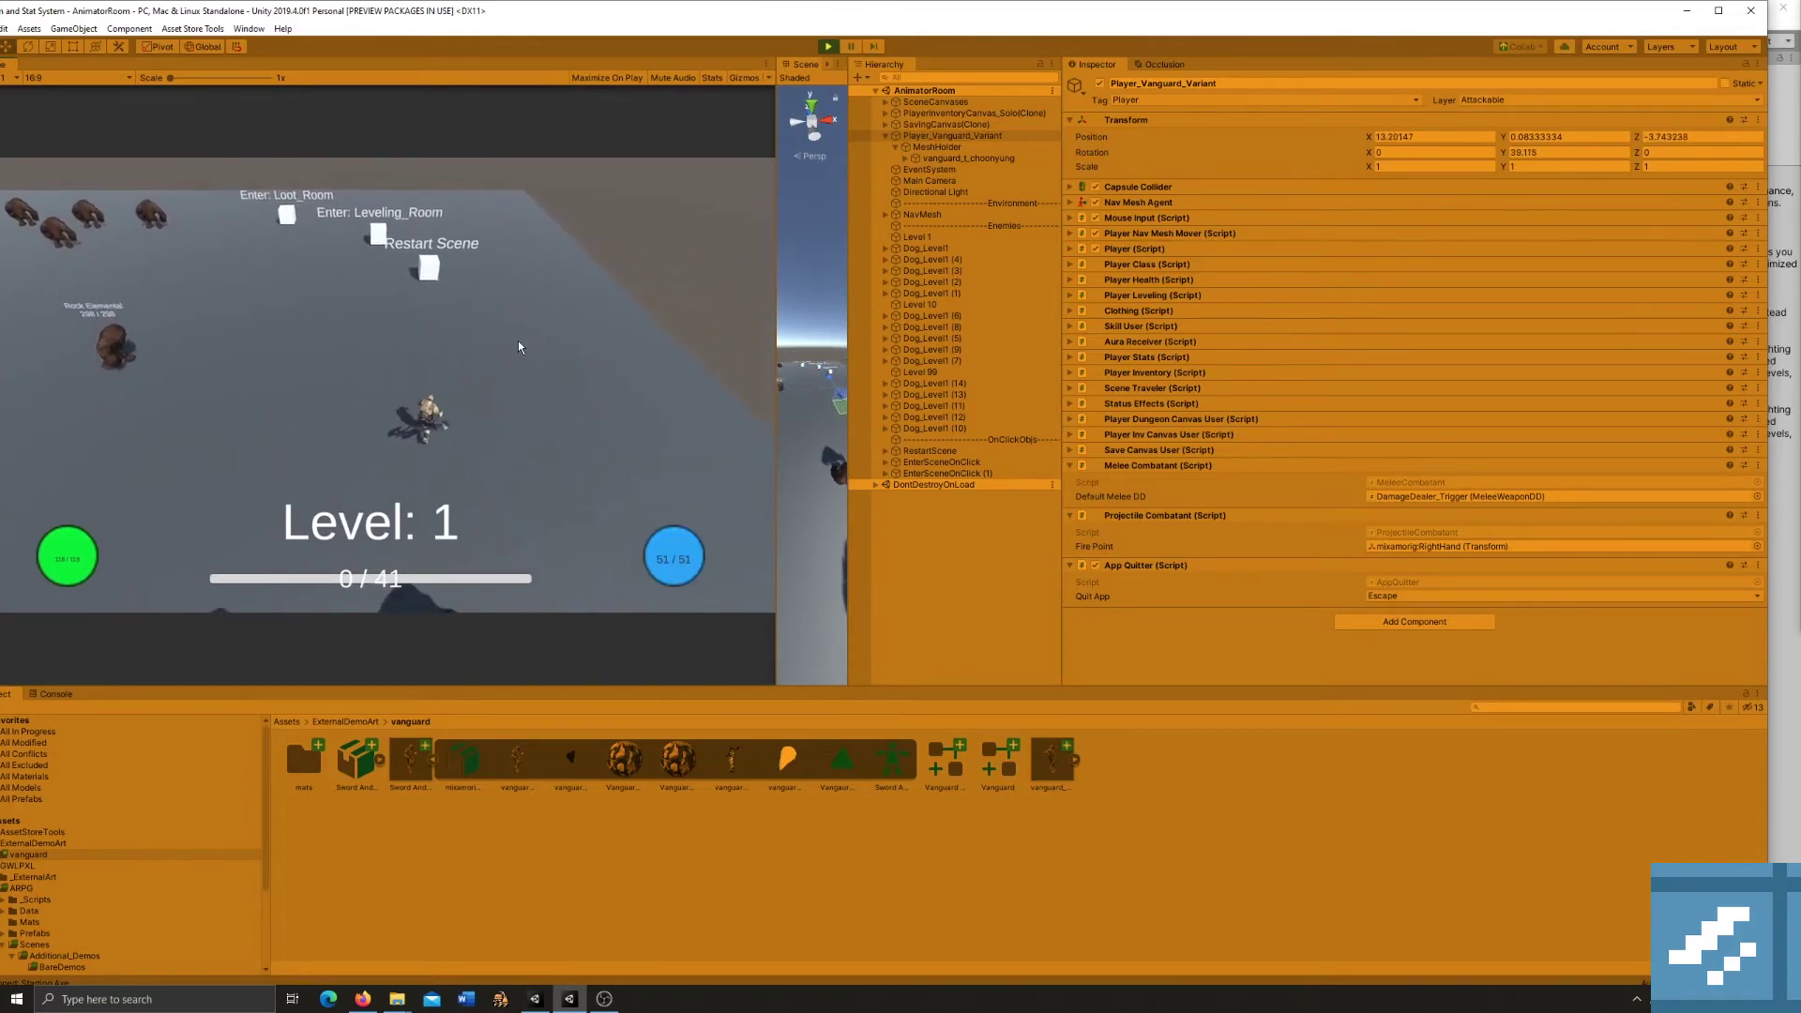
Check the player's equipment in the inventory, close it, and move the vanguard character around near the rock elemental.
key(i)
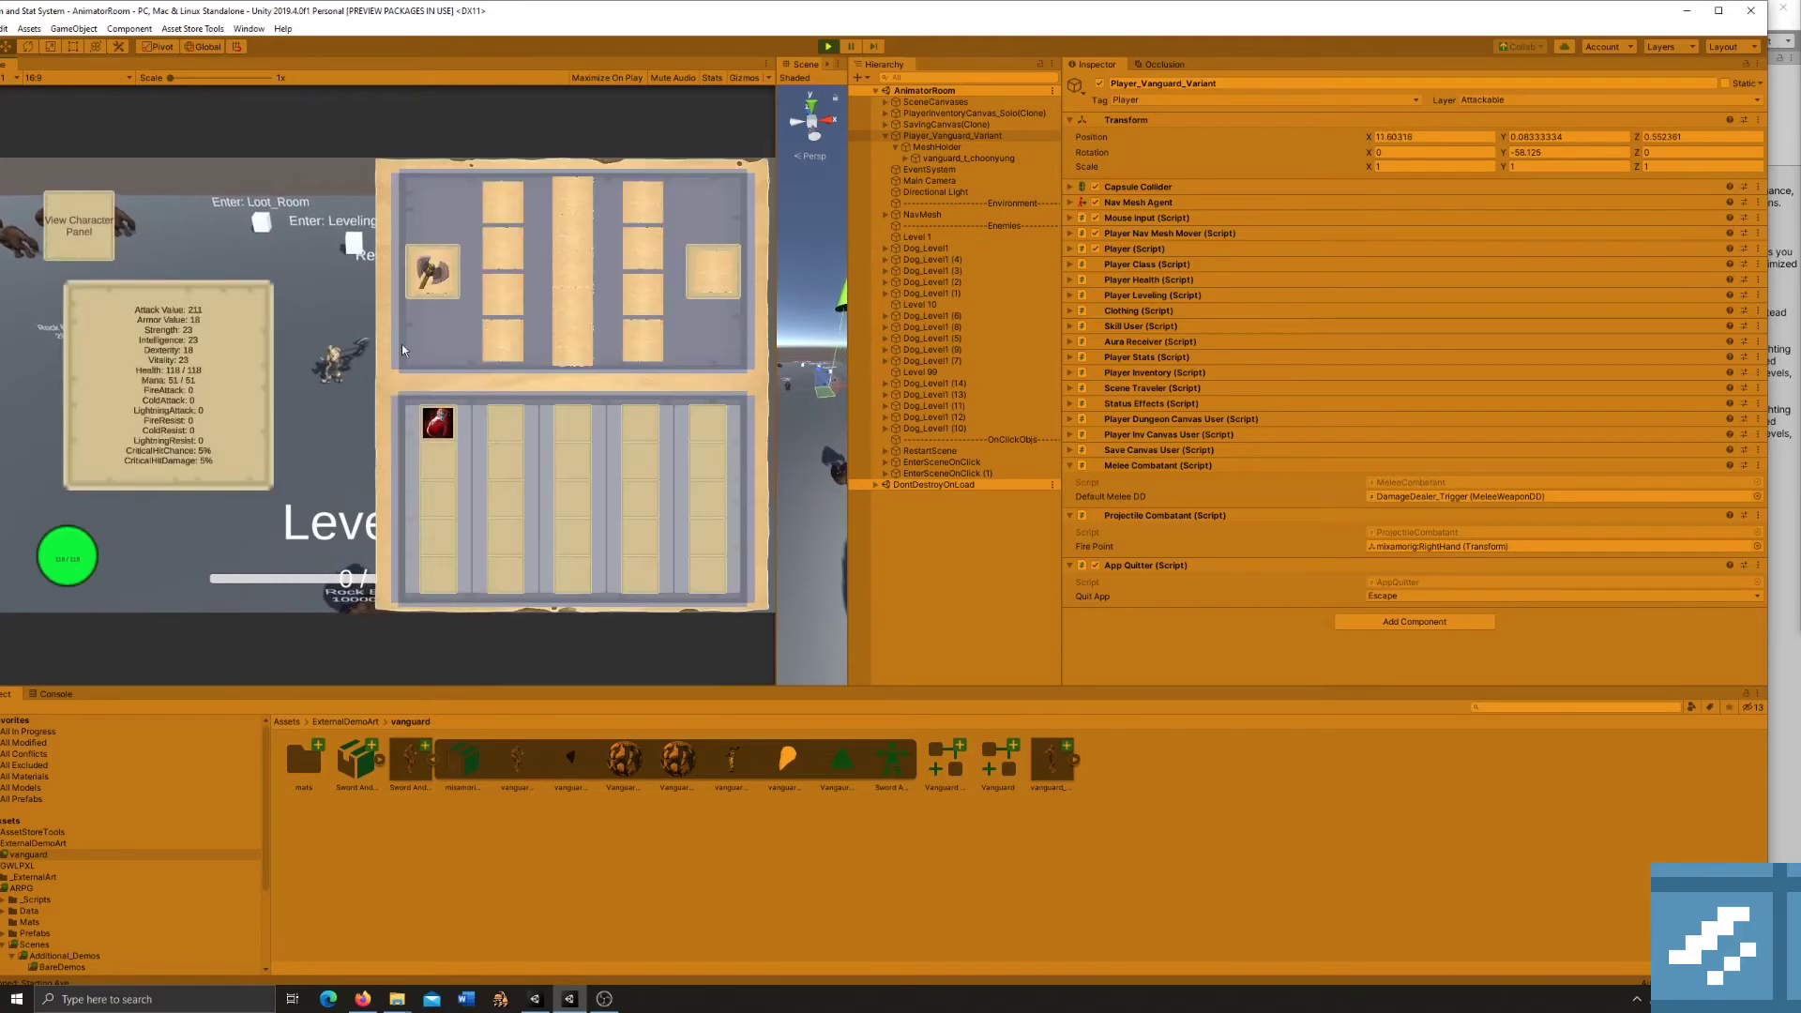
key(i)
click(261, 389)
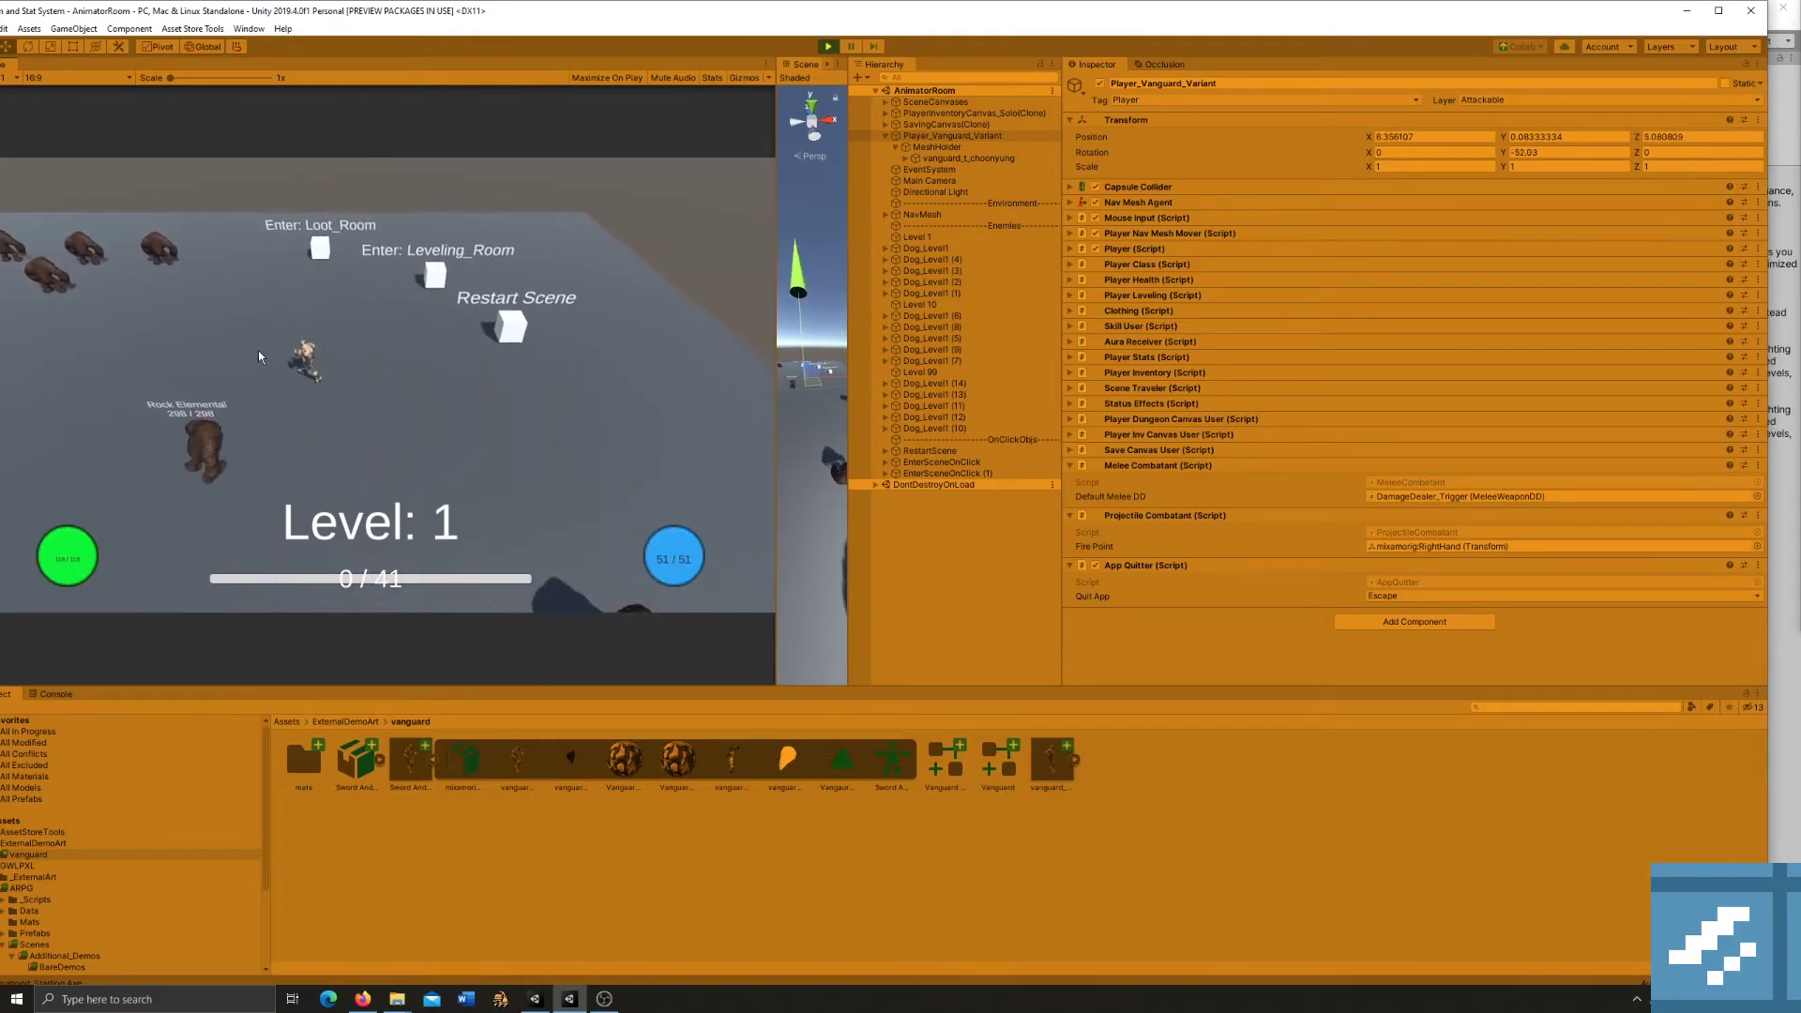
click(407, 442)
click(516, 409)
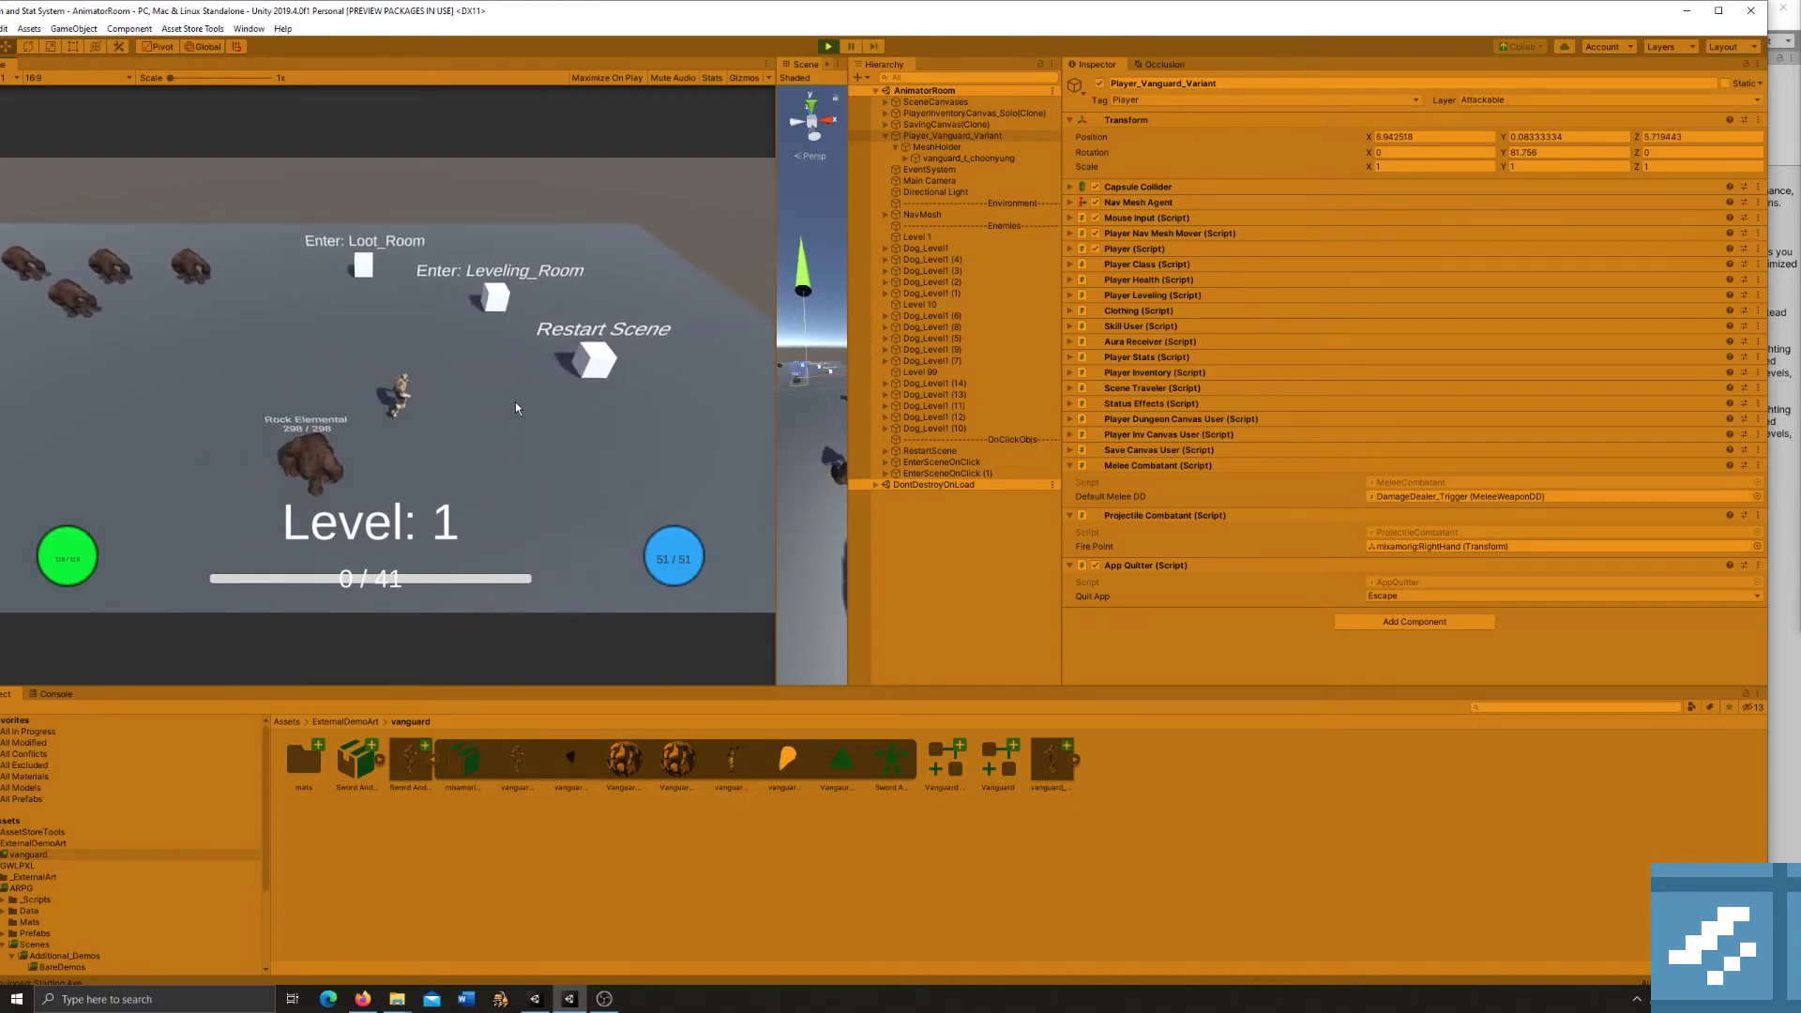
Move the vanguard character around the arena past the rock elementals to check its movement animation.
click(542, 457)
click(497, 509)
click(380, 563)
click(221, 515)
click(127, 459)
click(121, 413)
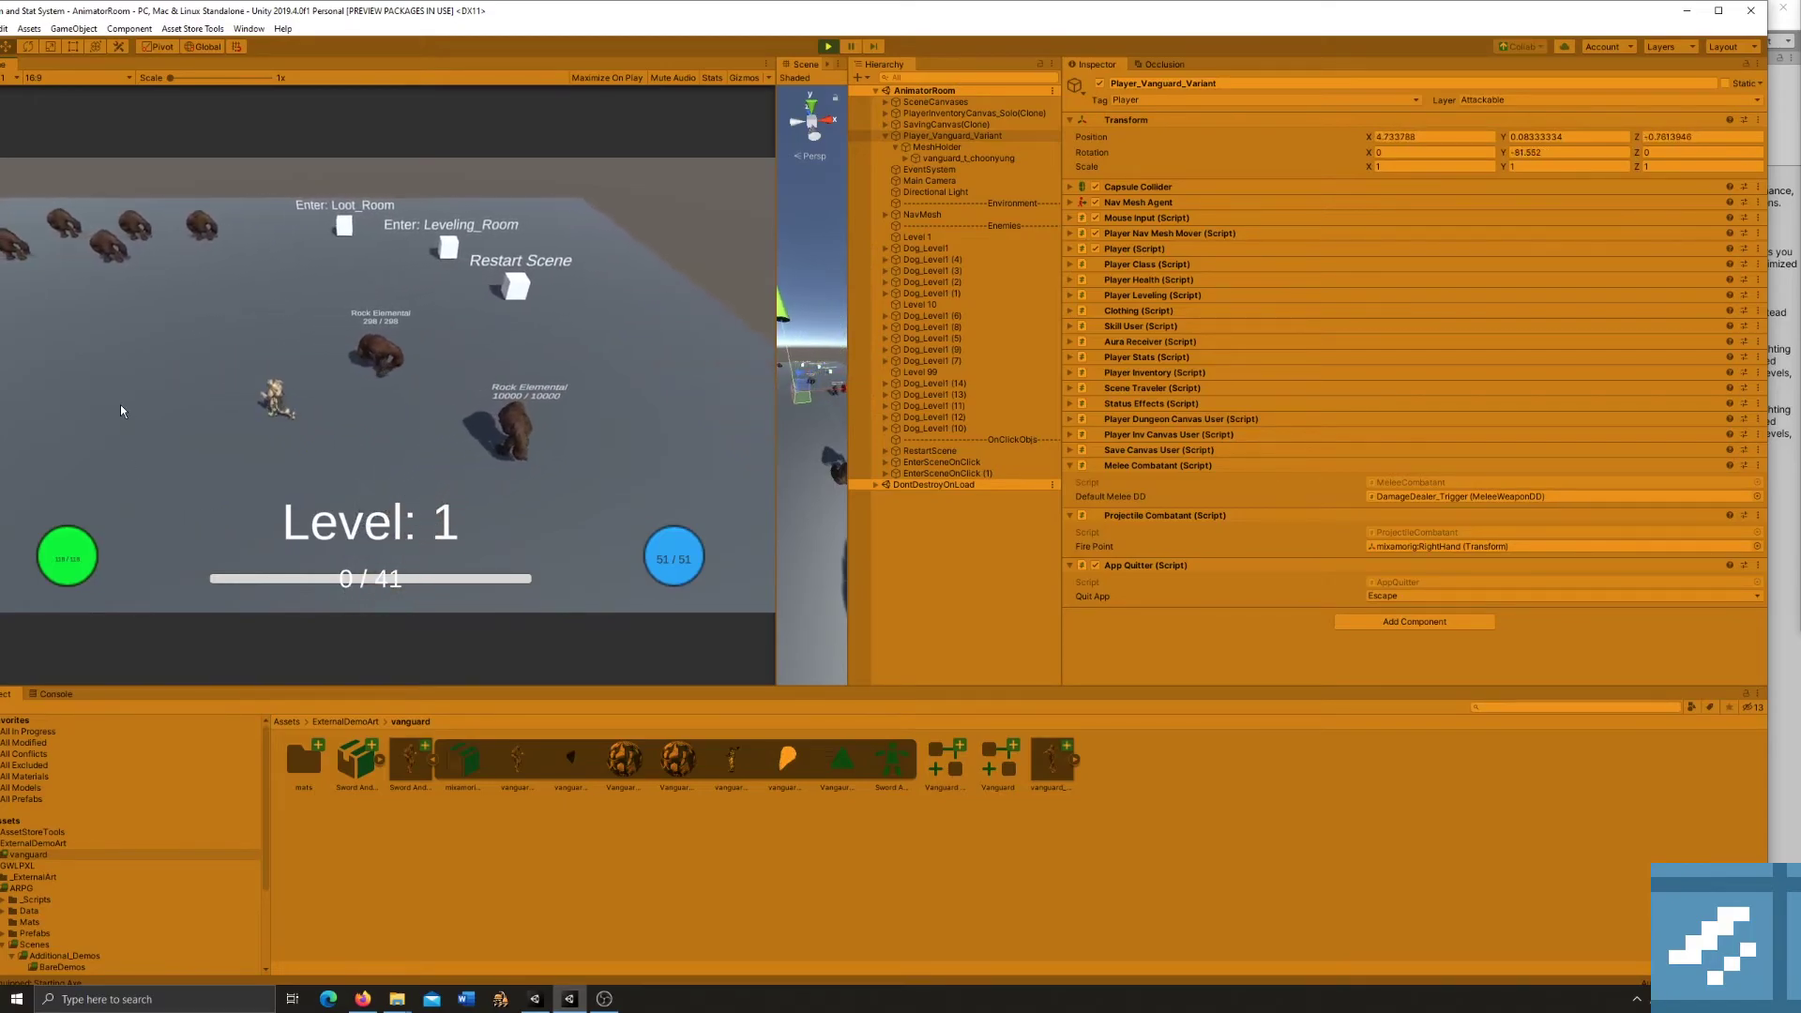
click(325, 299)
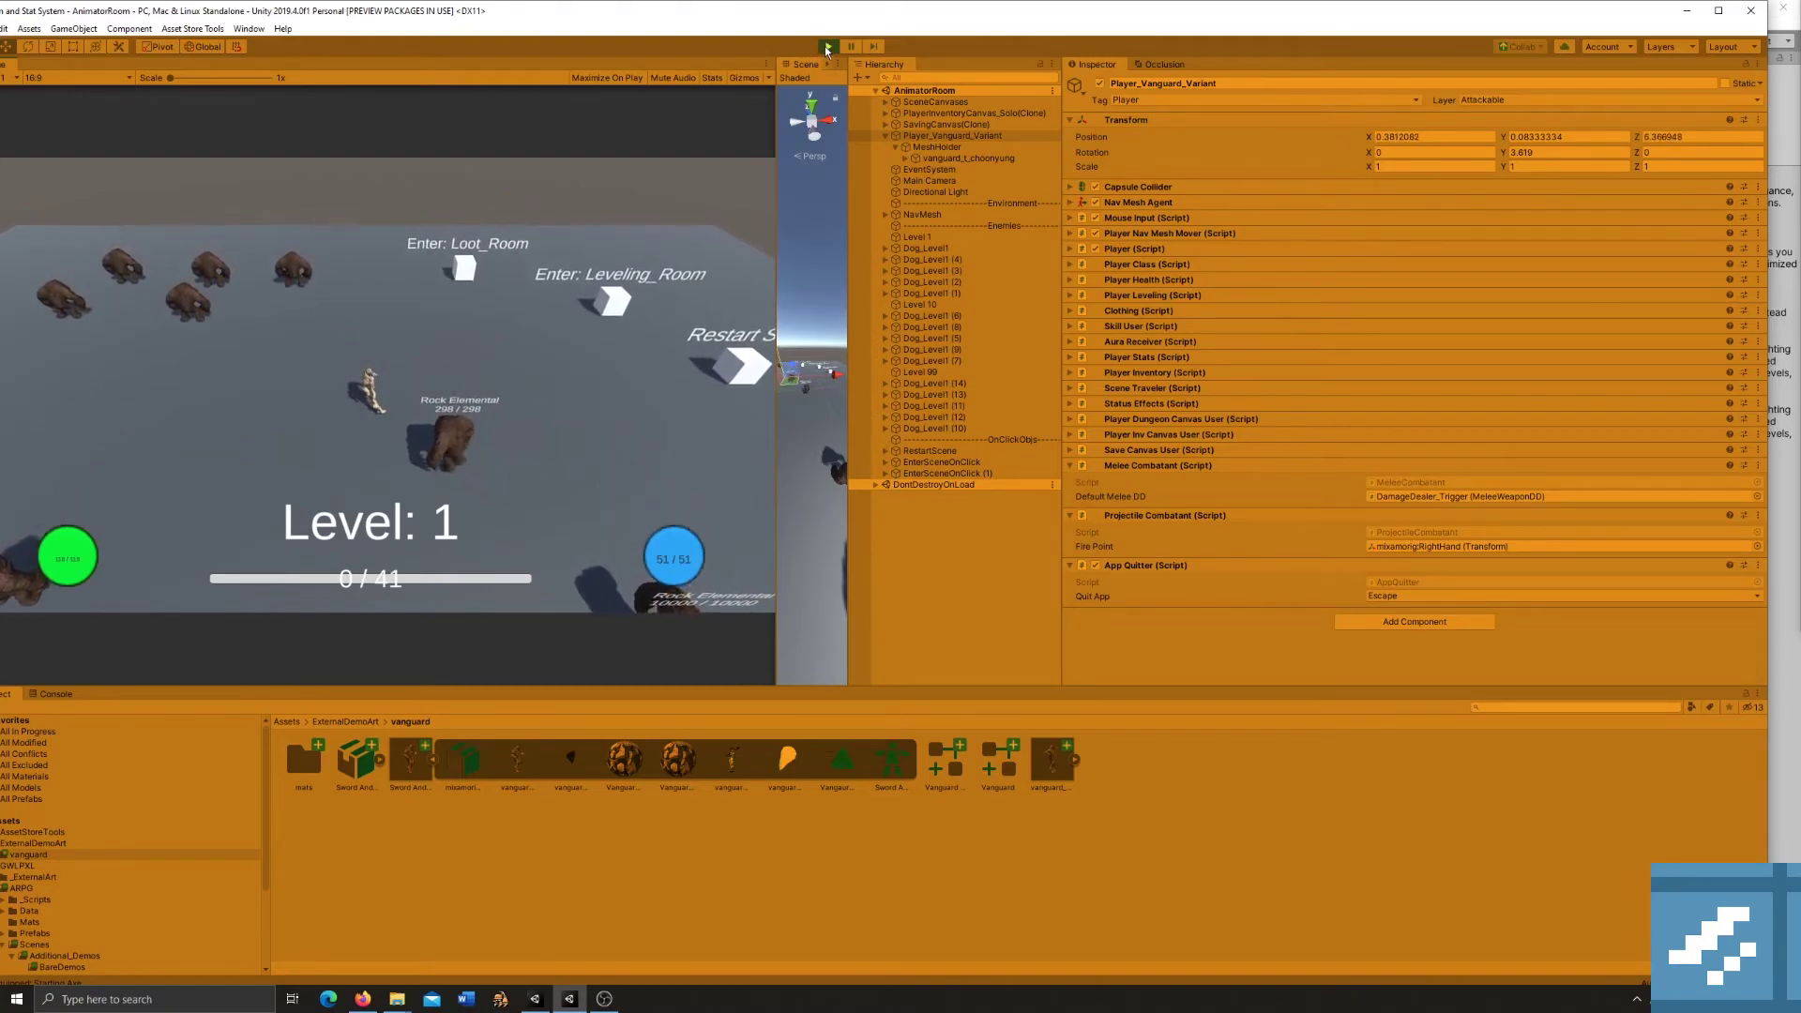
Exit play mode and widen the Scene view and the Hierarchy.
click(826, 46)
drag(777, 197, 311, 197)
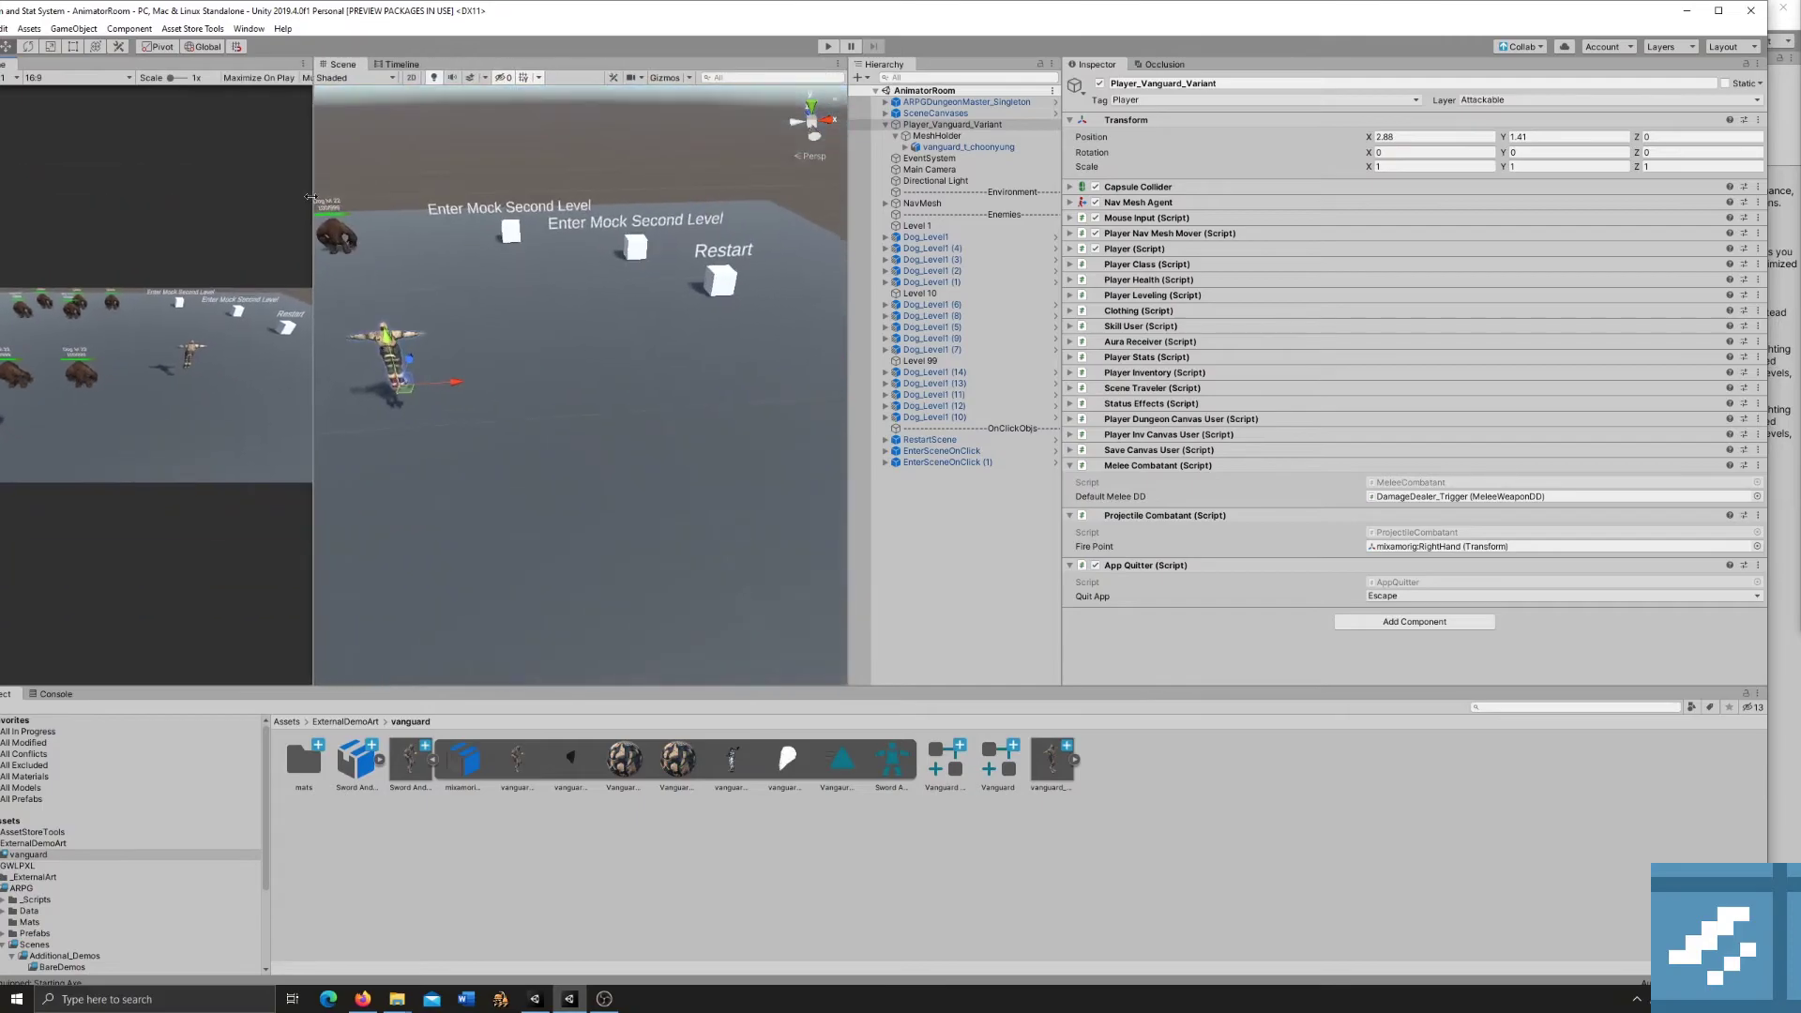
drag(849, 193, 686, 194)
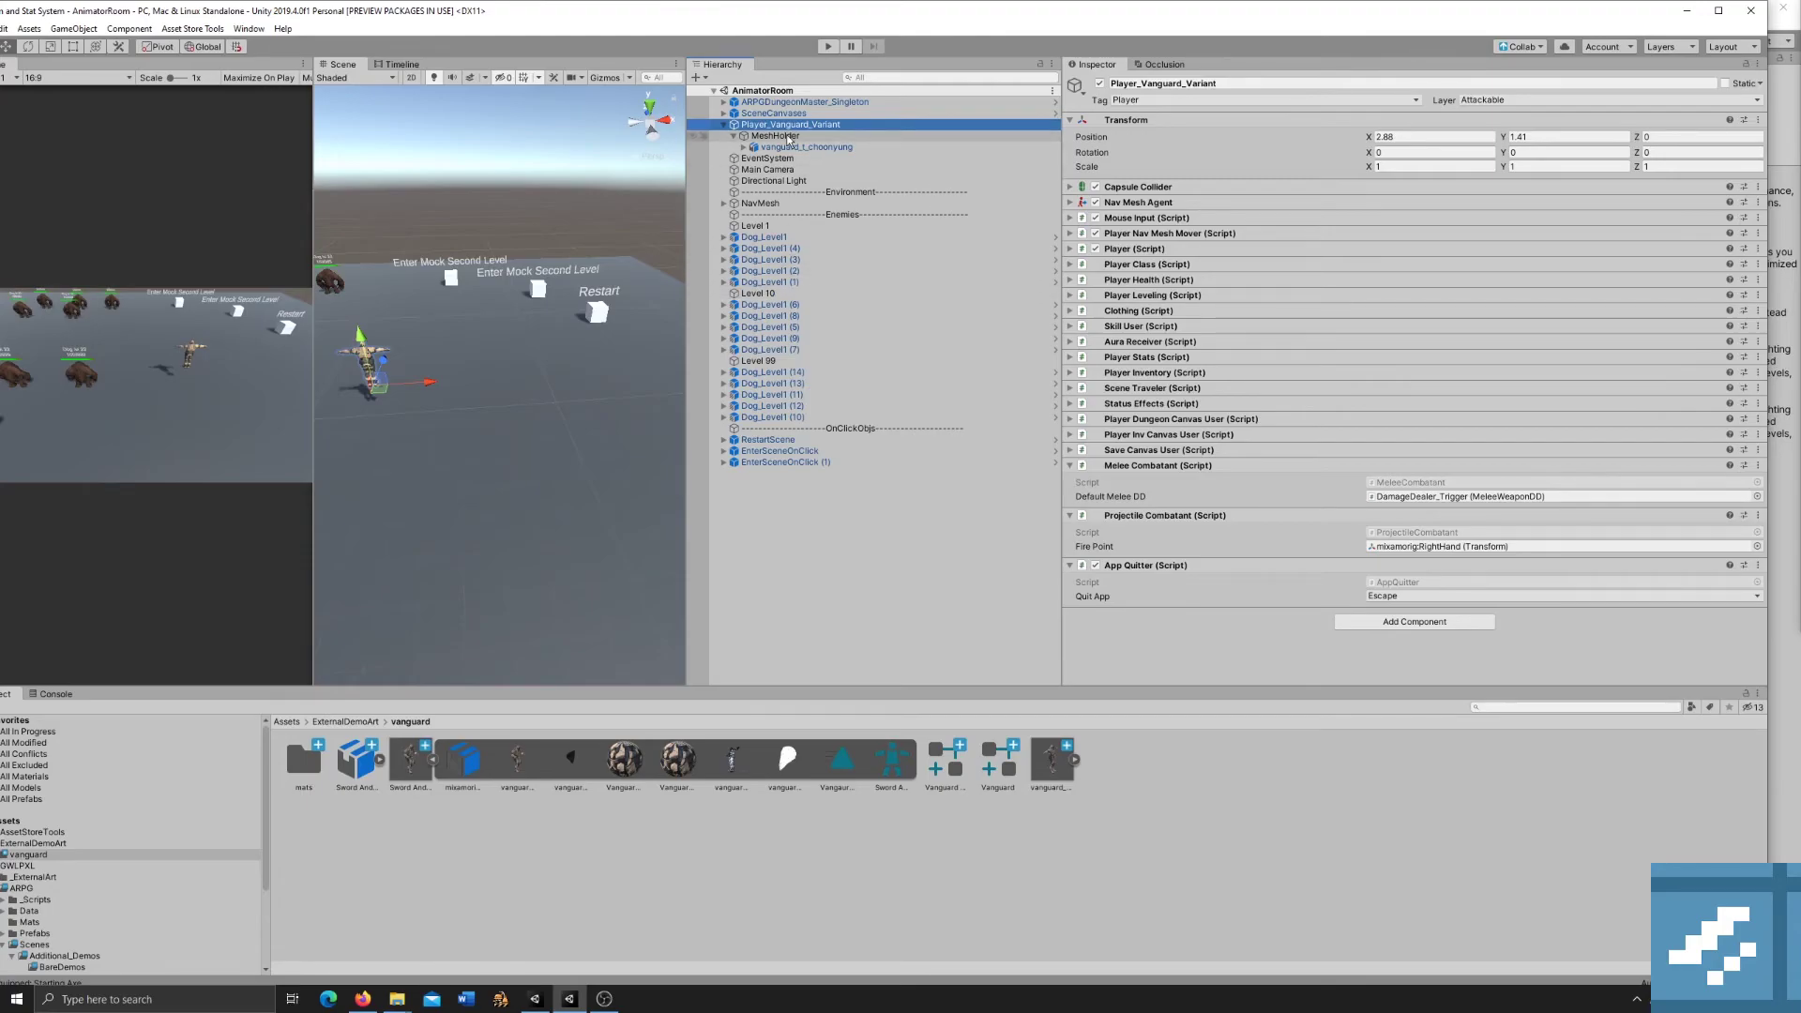
Inspect the Animator component on vanguard_t_choonyung and the import settings of its source model.
click(835, 125)
click(838, 148)
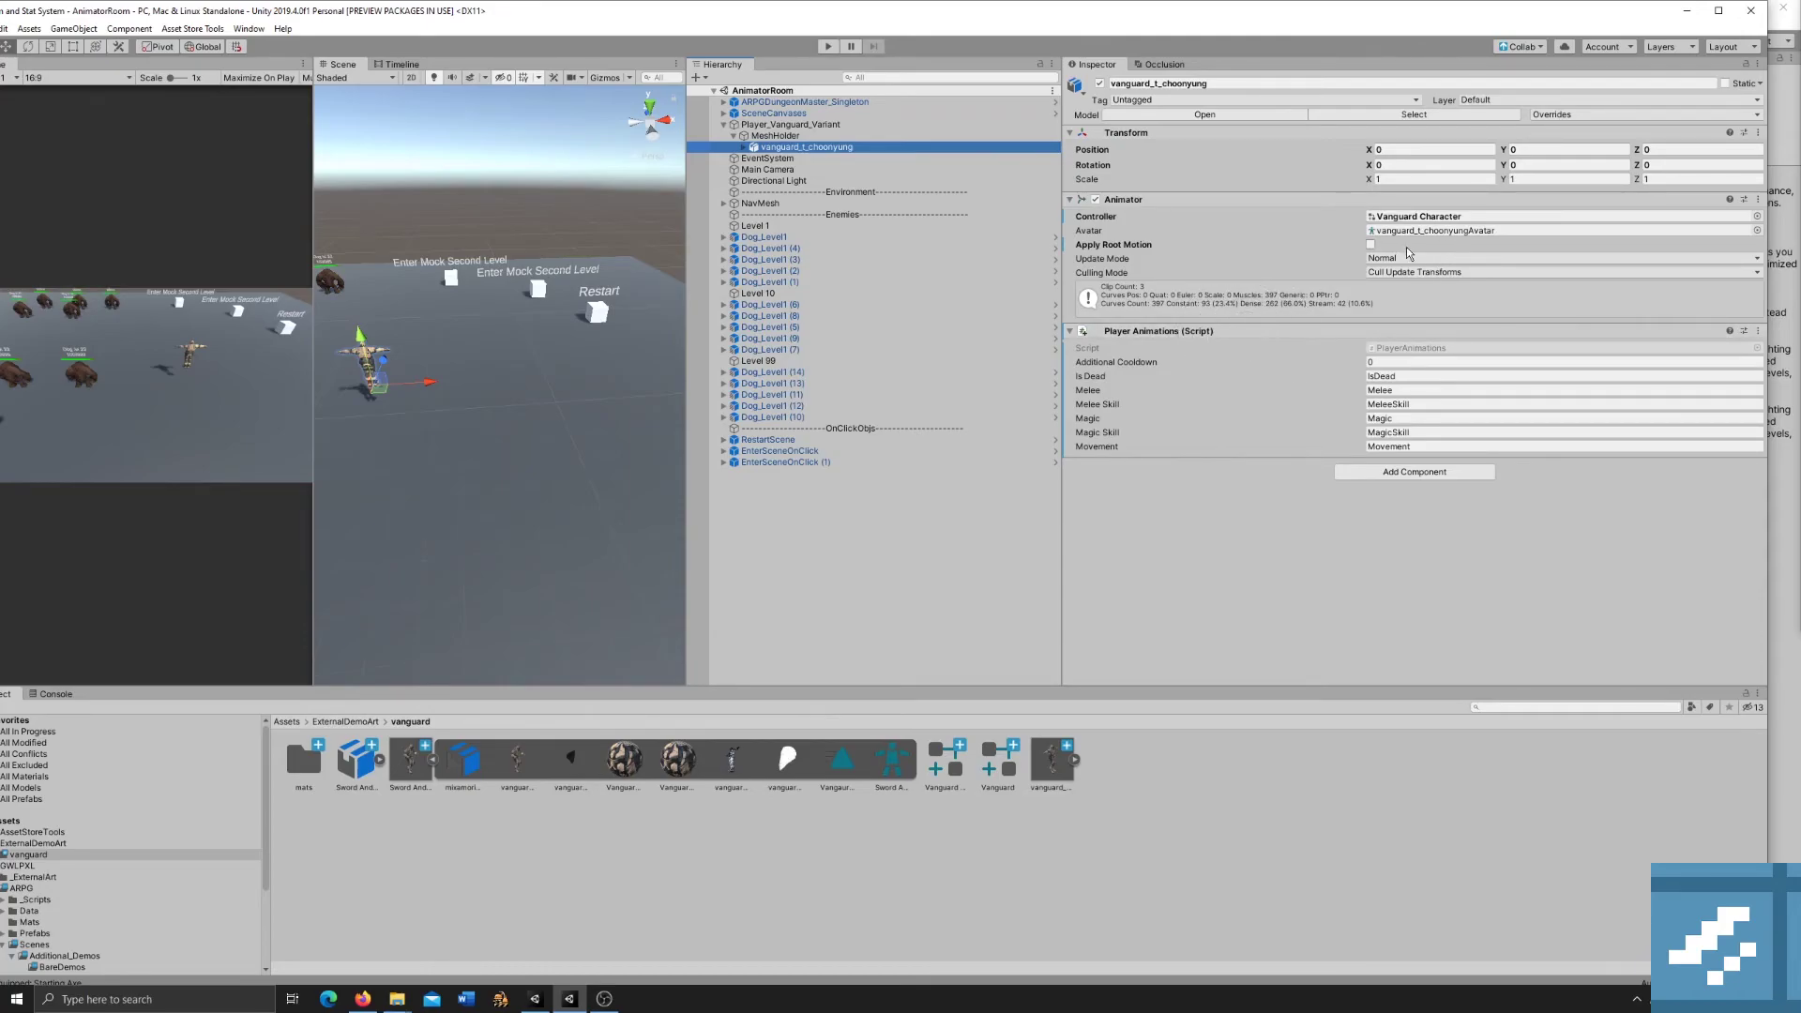
click(433, 762)
click(572, 762)
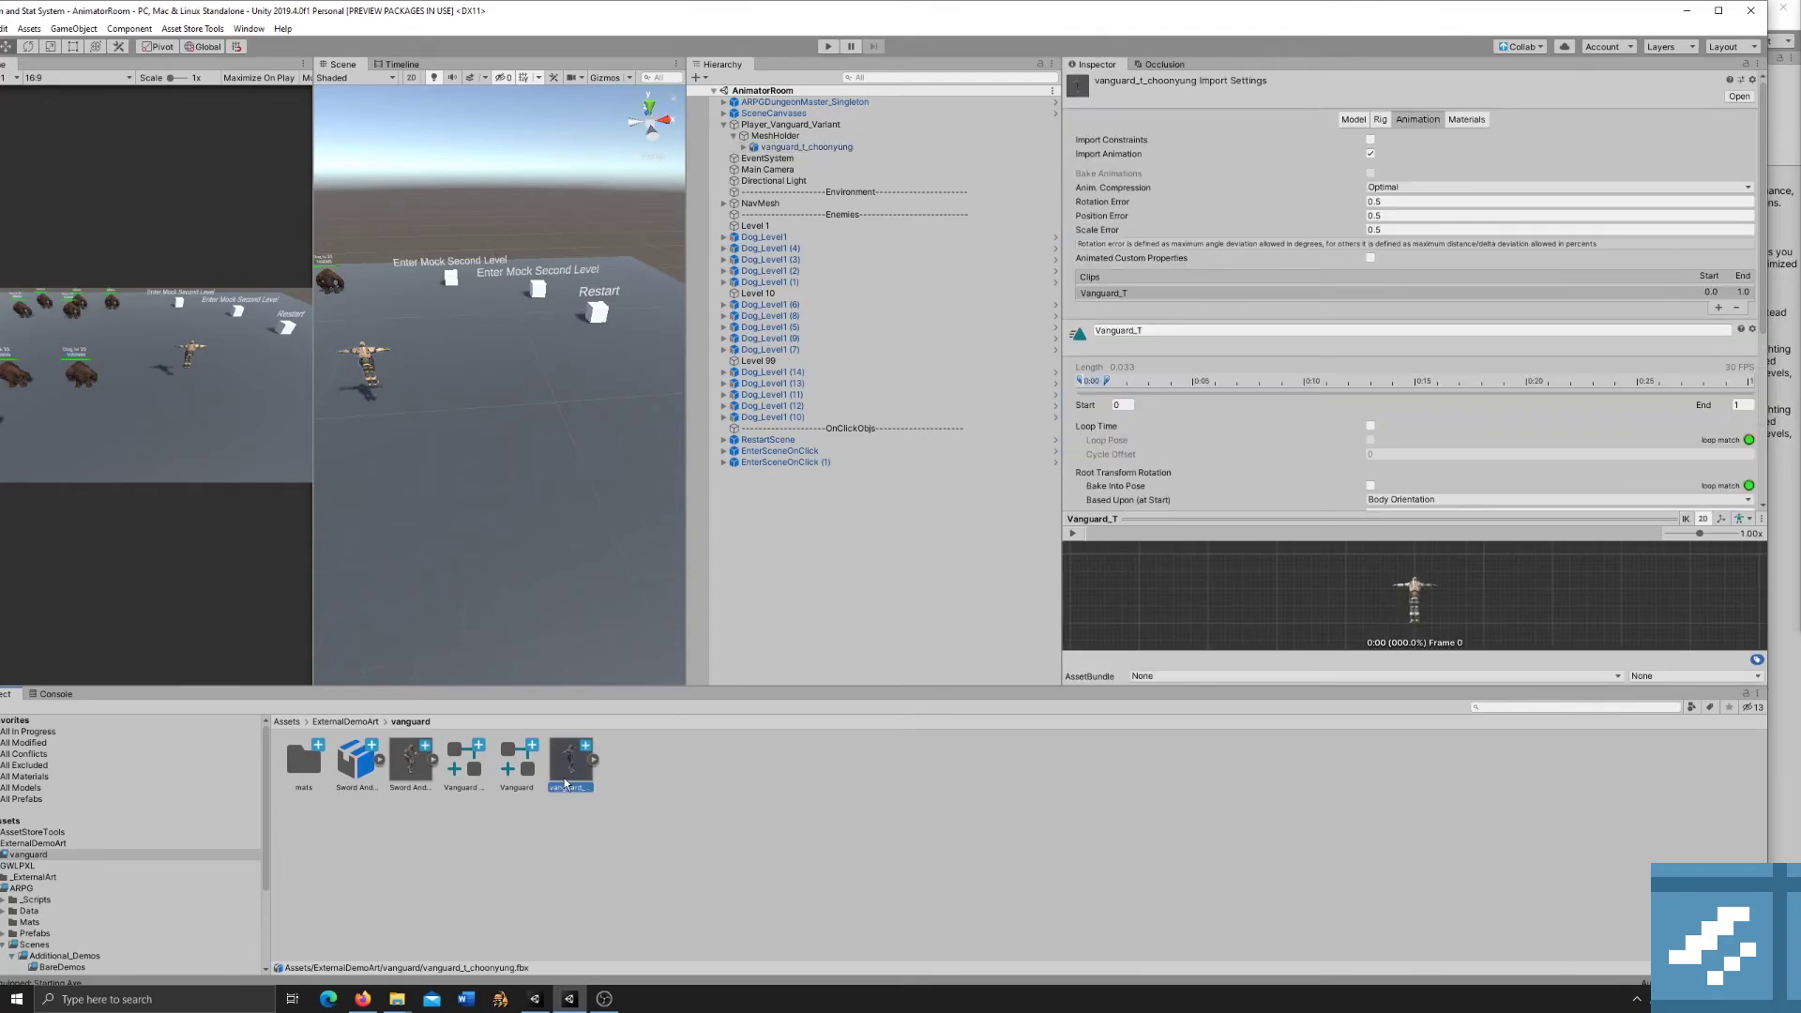
Examine the loop and root transform settings of the Sword And Shield Walk clip and play it in an enlarged, orbited preview.
click(427, 758)
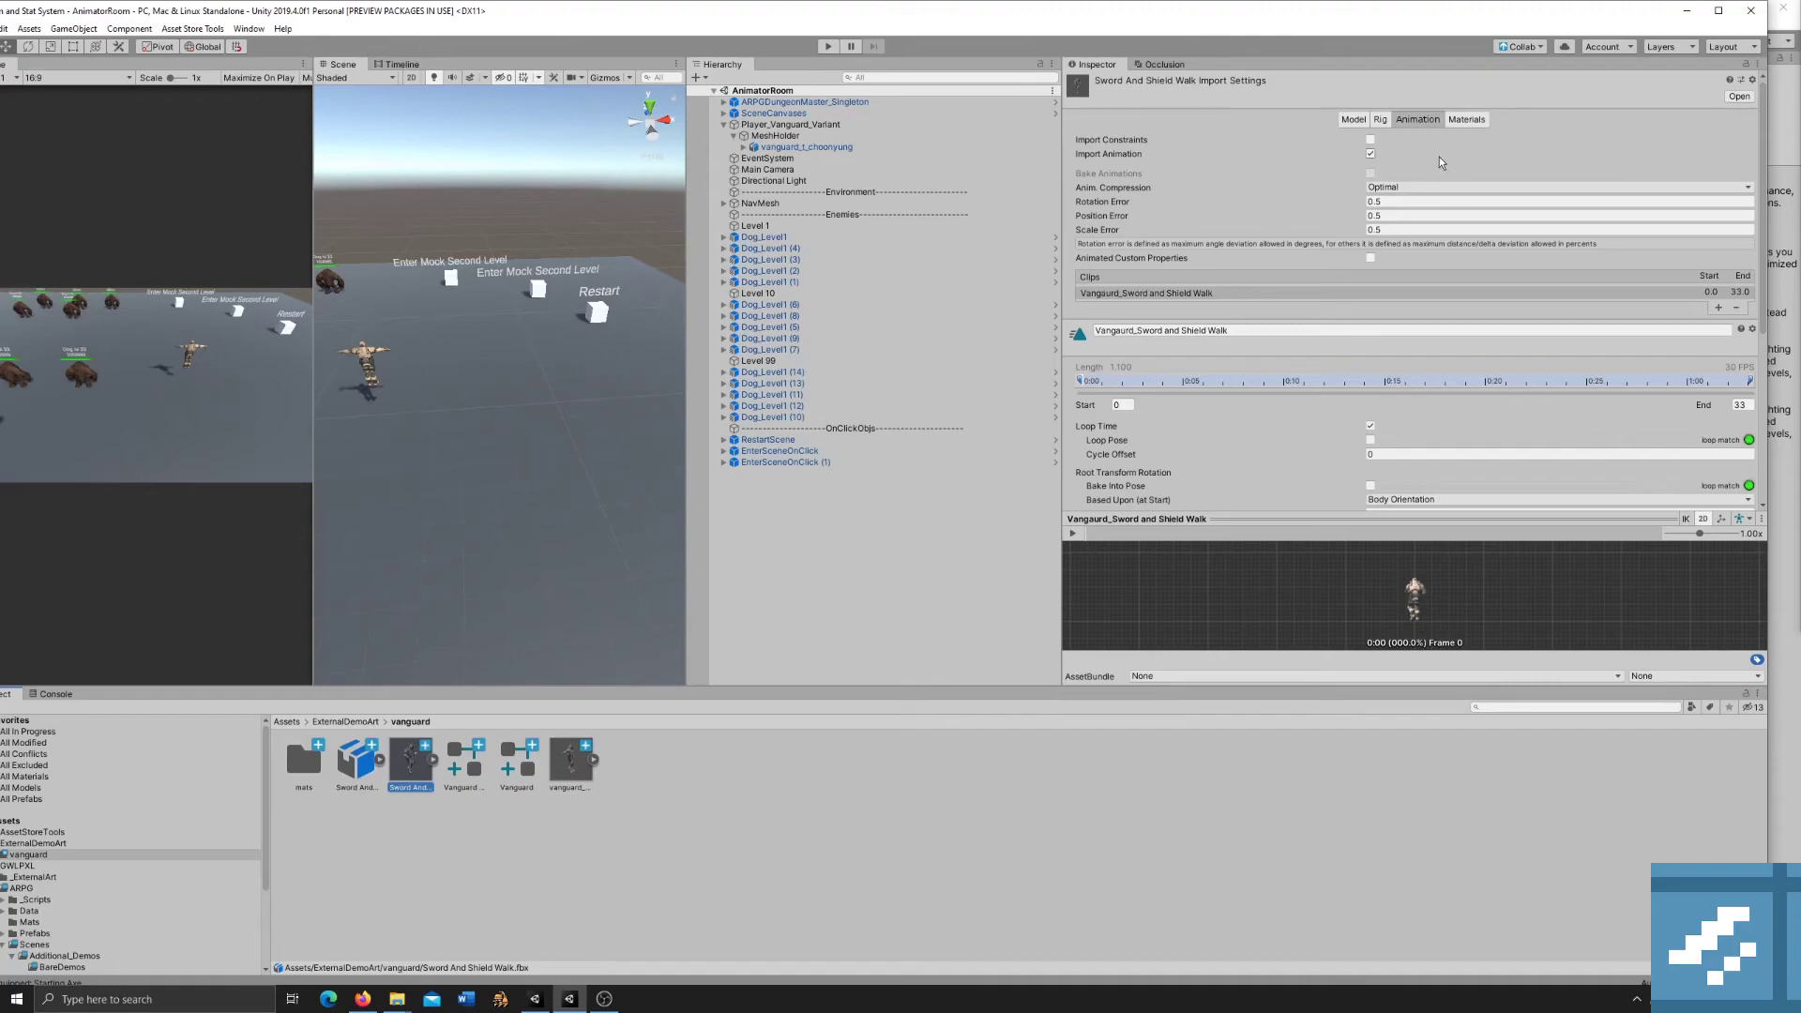
scroll(1413, 356, down, 3)
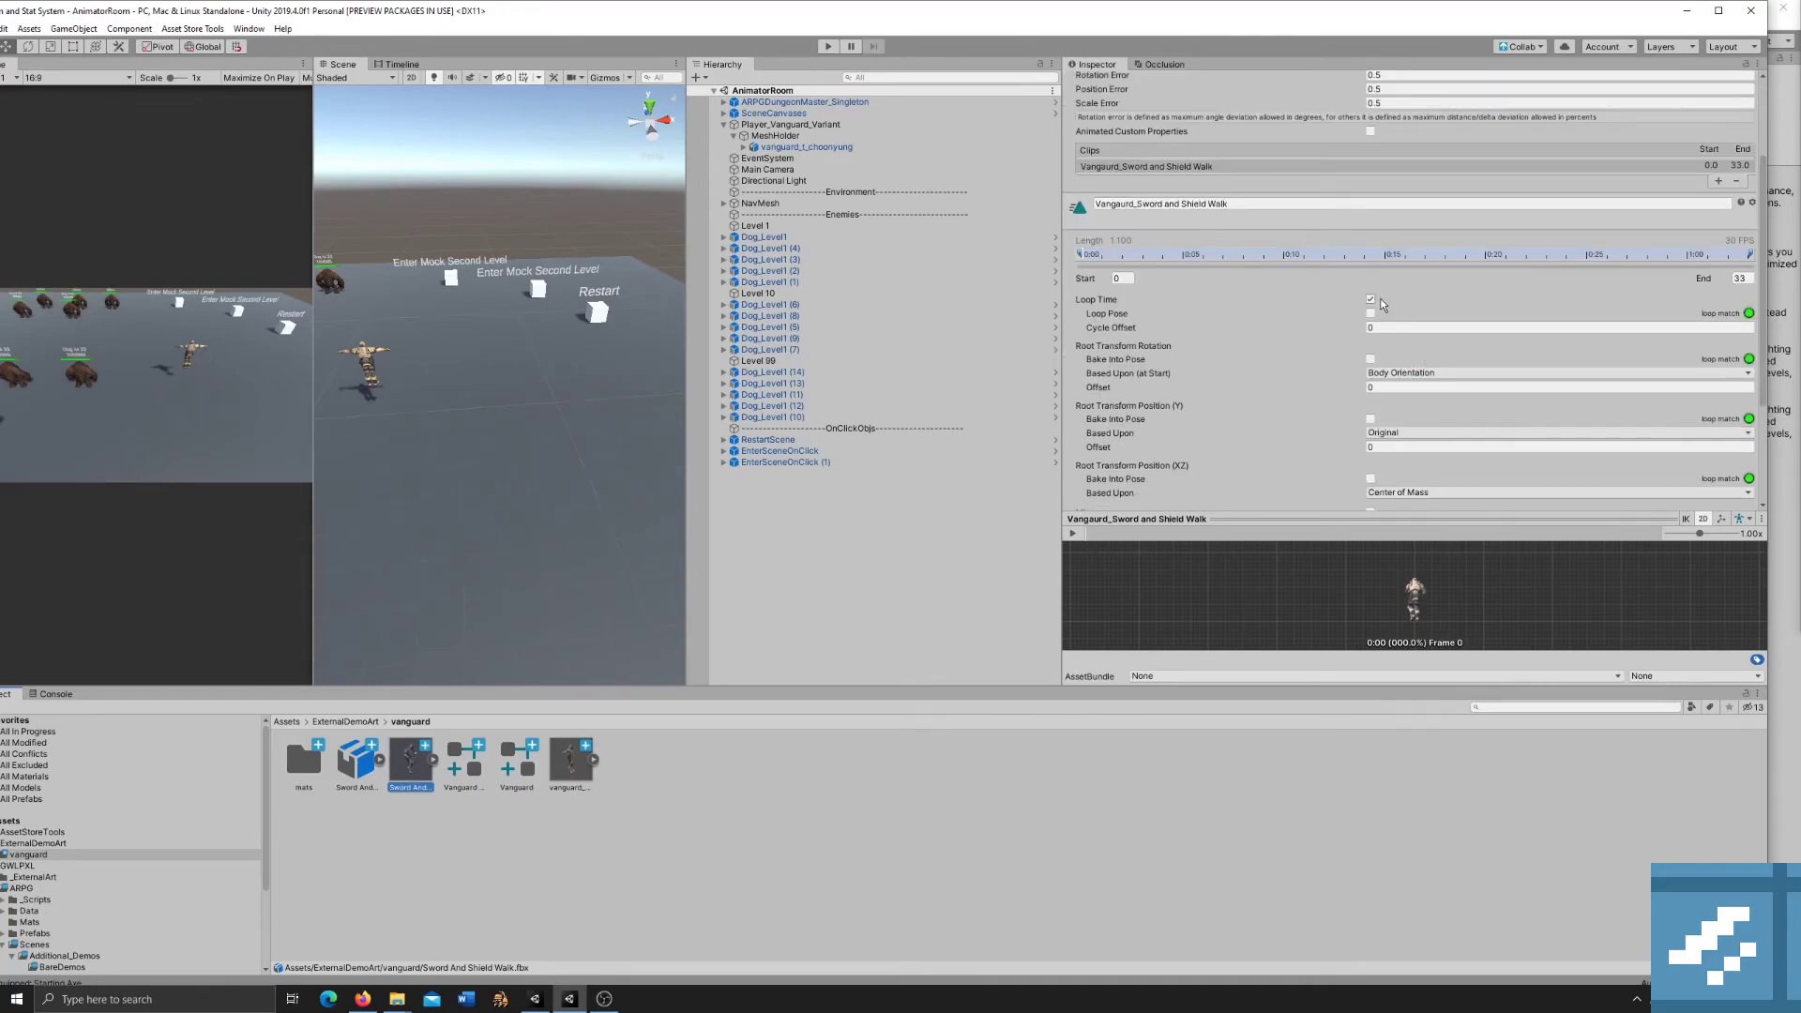
click(1371, 301)
scroll(1372, 289, down, 4)
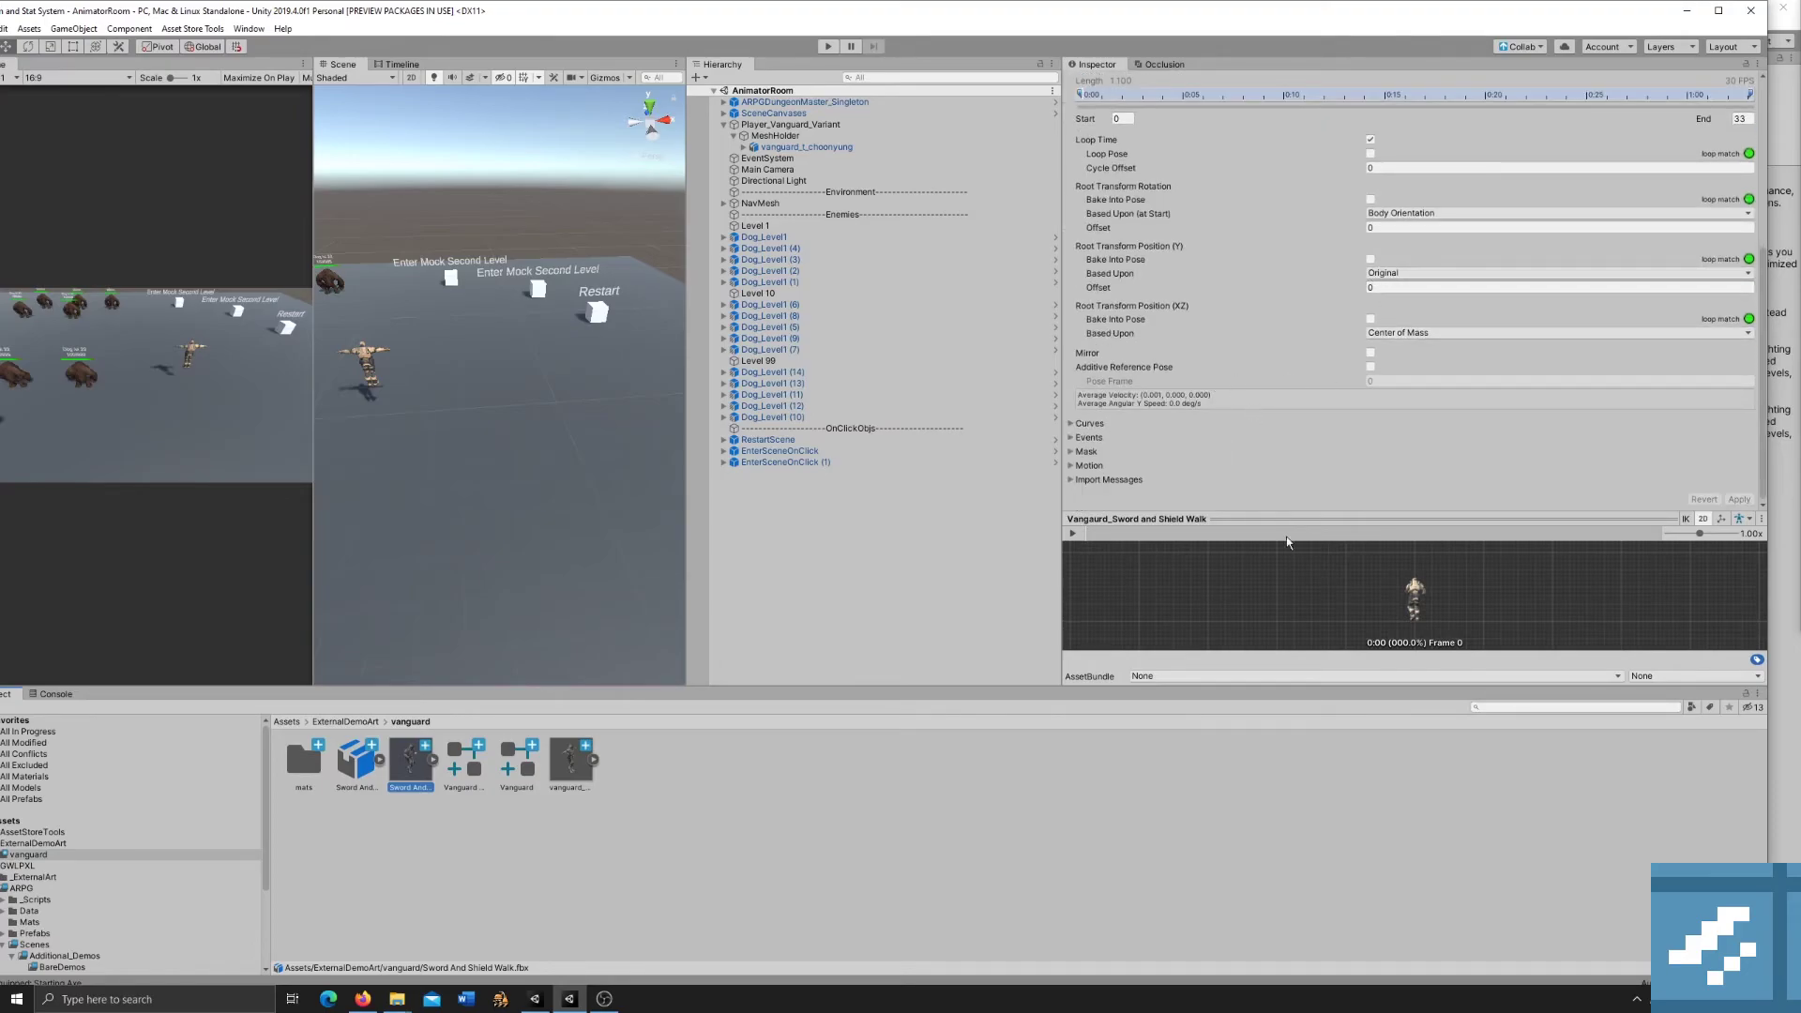
drag(1380, 523, 1316, 308)
click(1075, 318)
drag(1539, 446, 1310, 461)
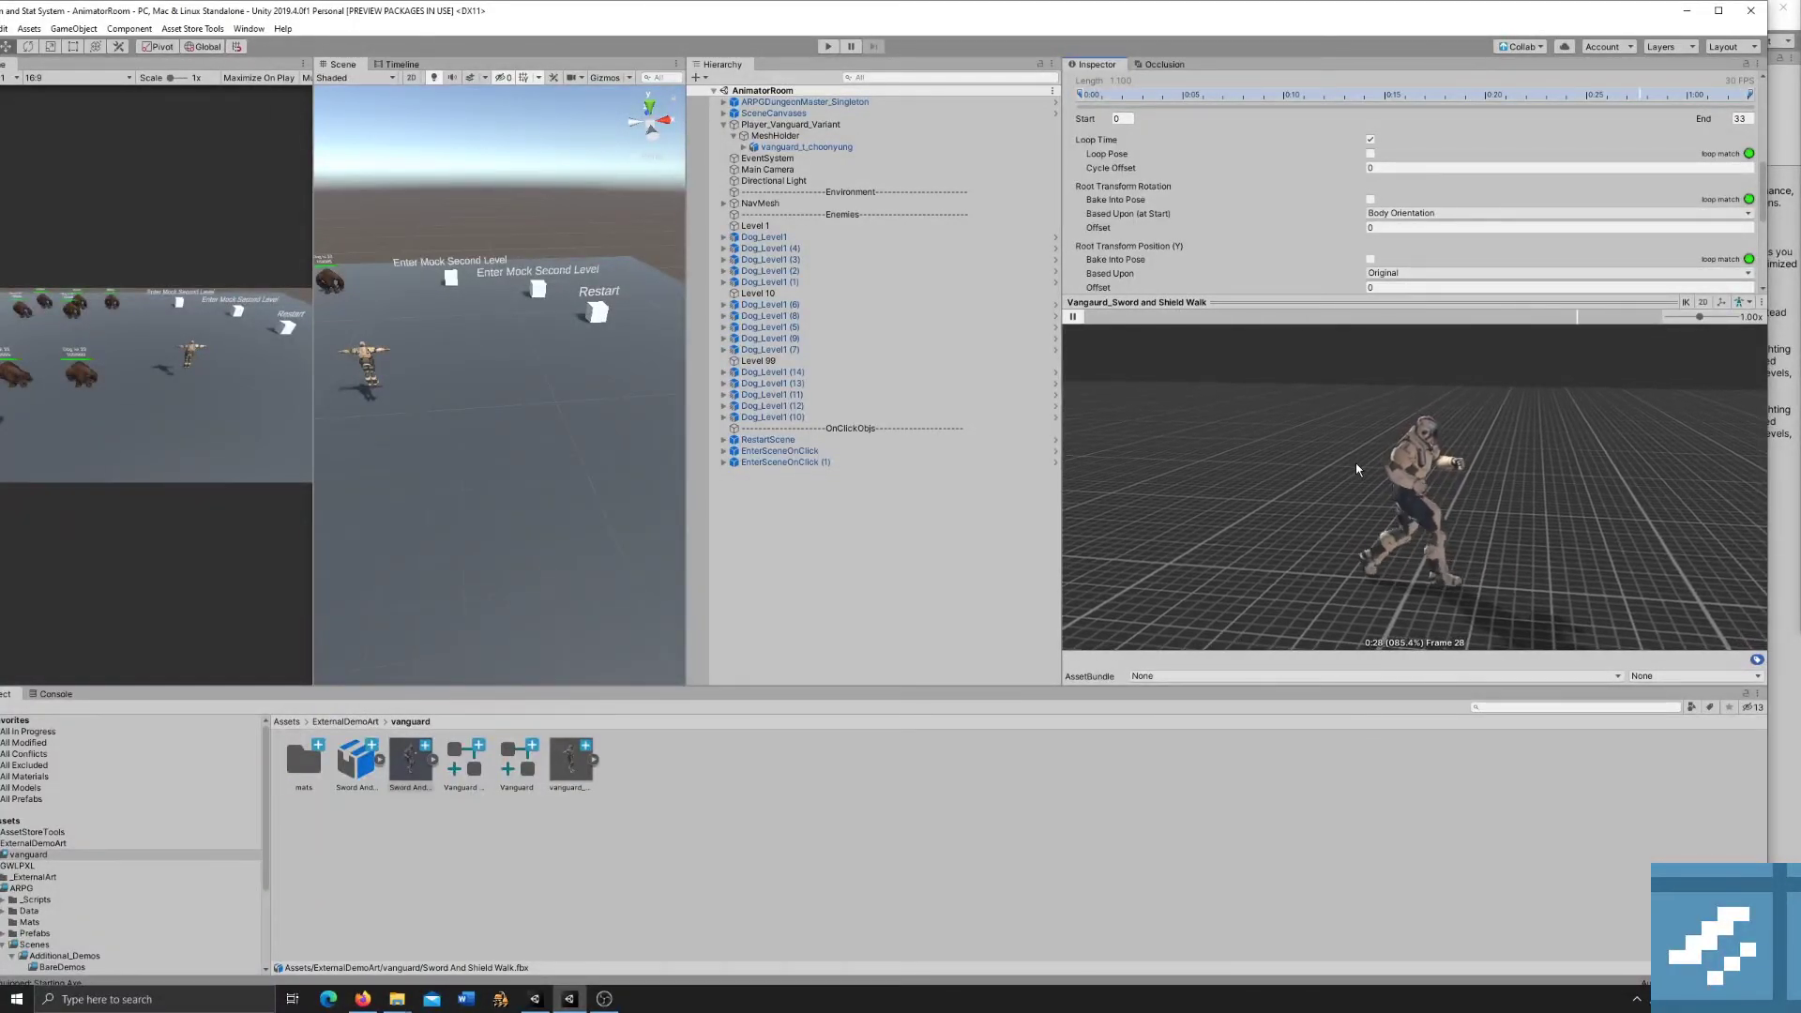
Inspect the Player Nav Mesh Mover settings on Player_Vanguard_Variant and the Animator on its vanguard mesh.
click(834, 125)
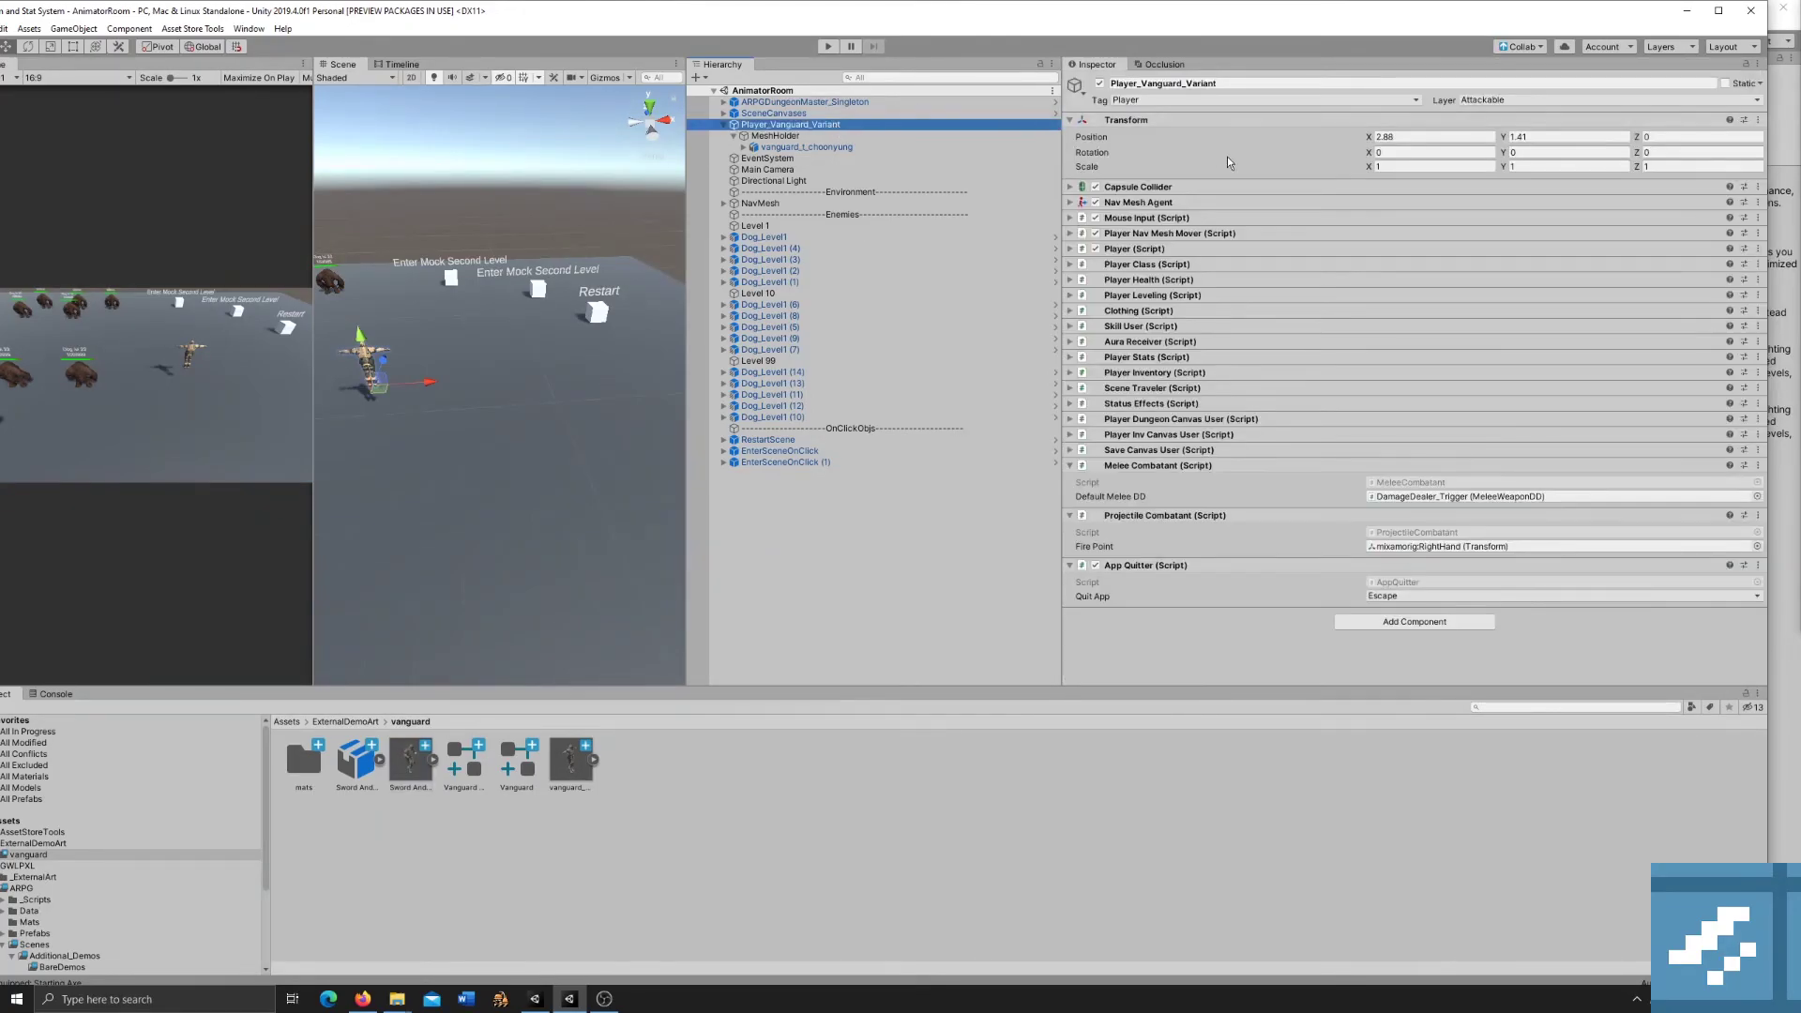
click(1173, 233)
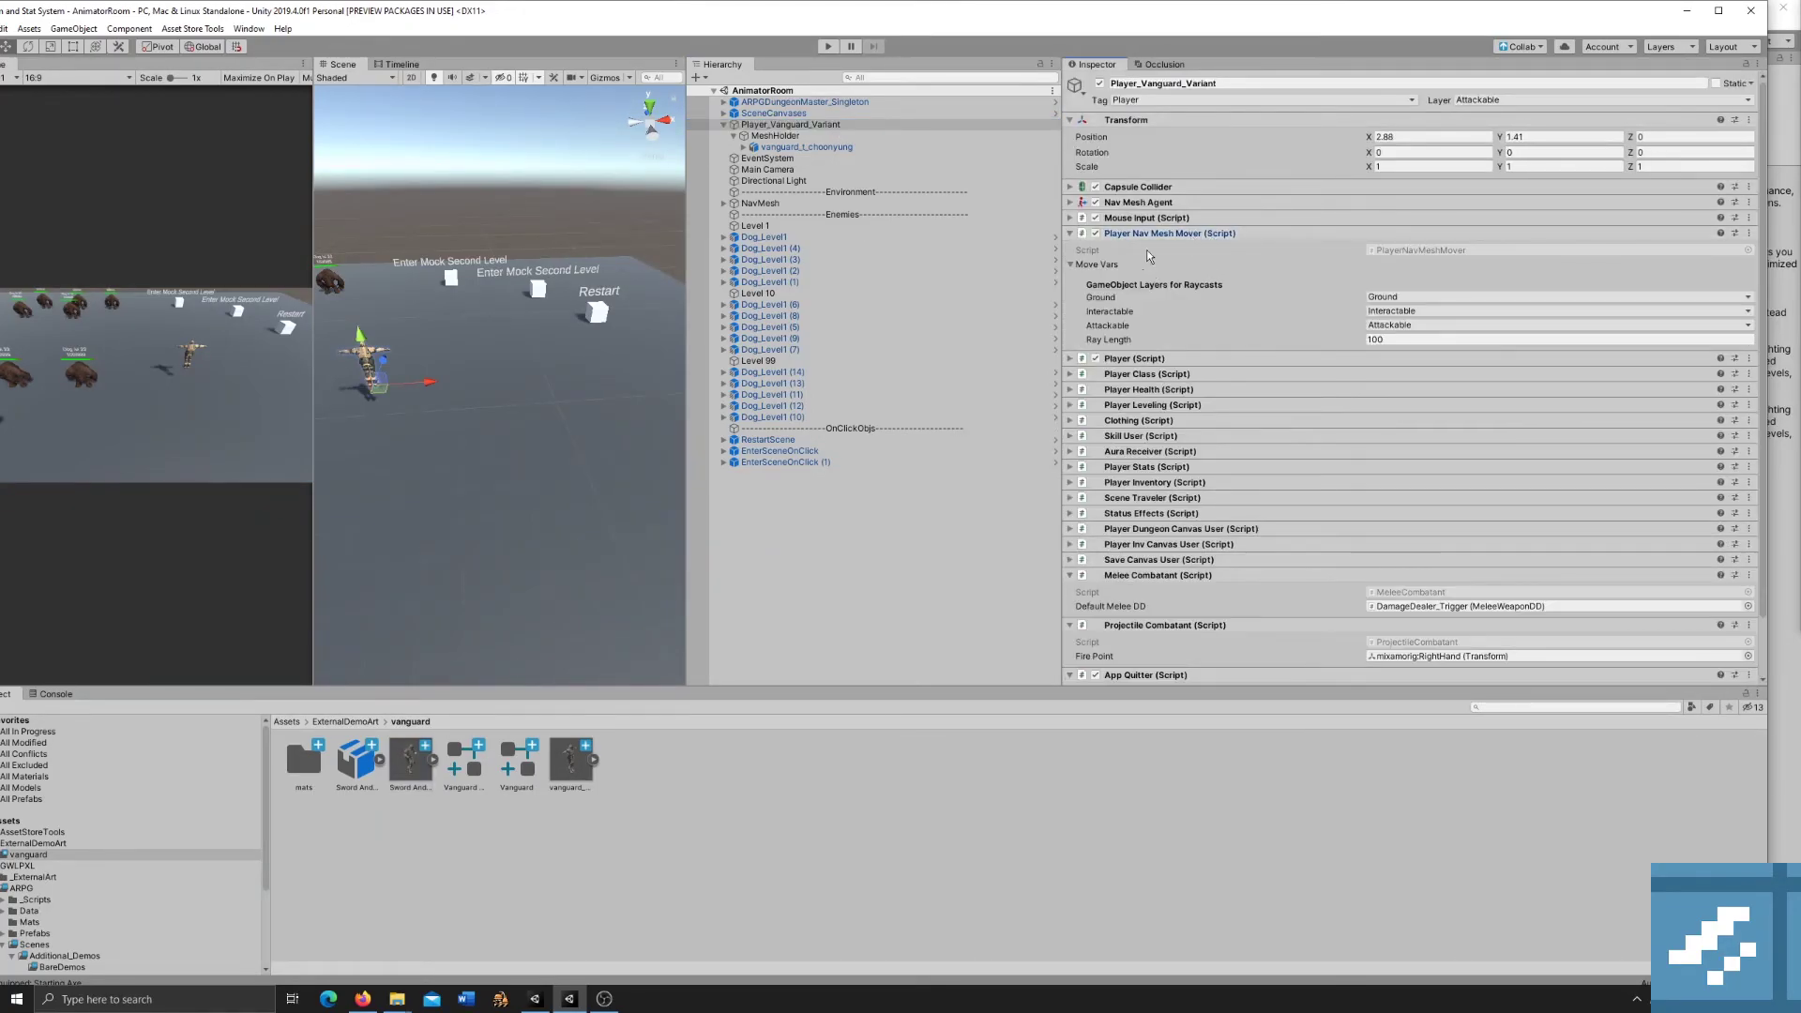
click(1219, 235)
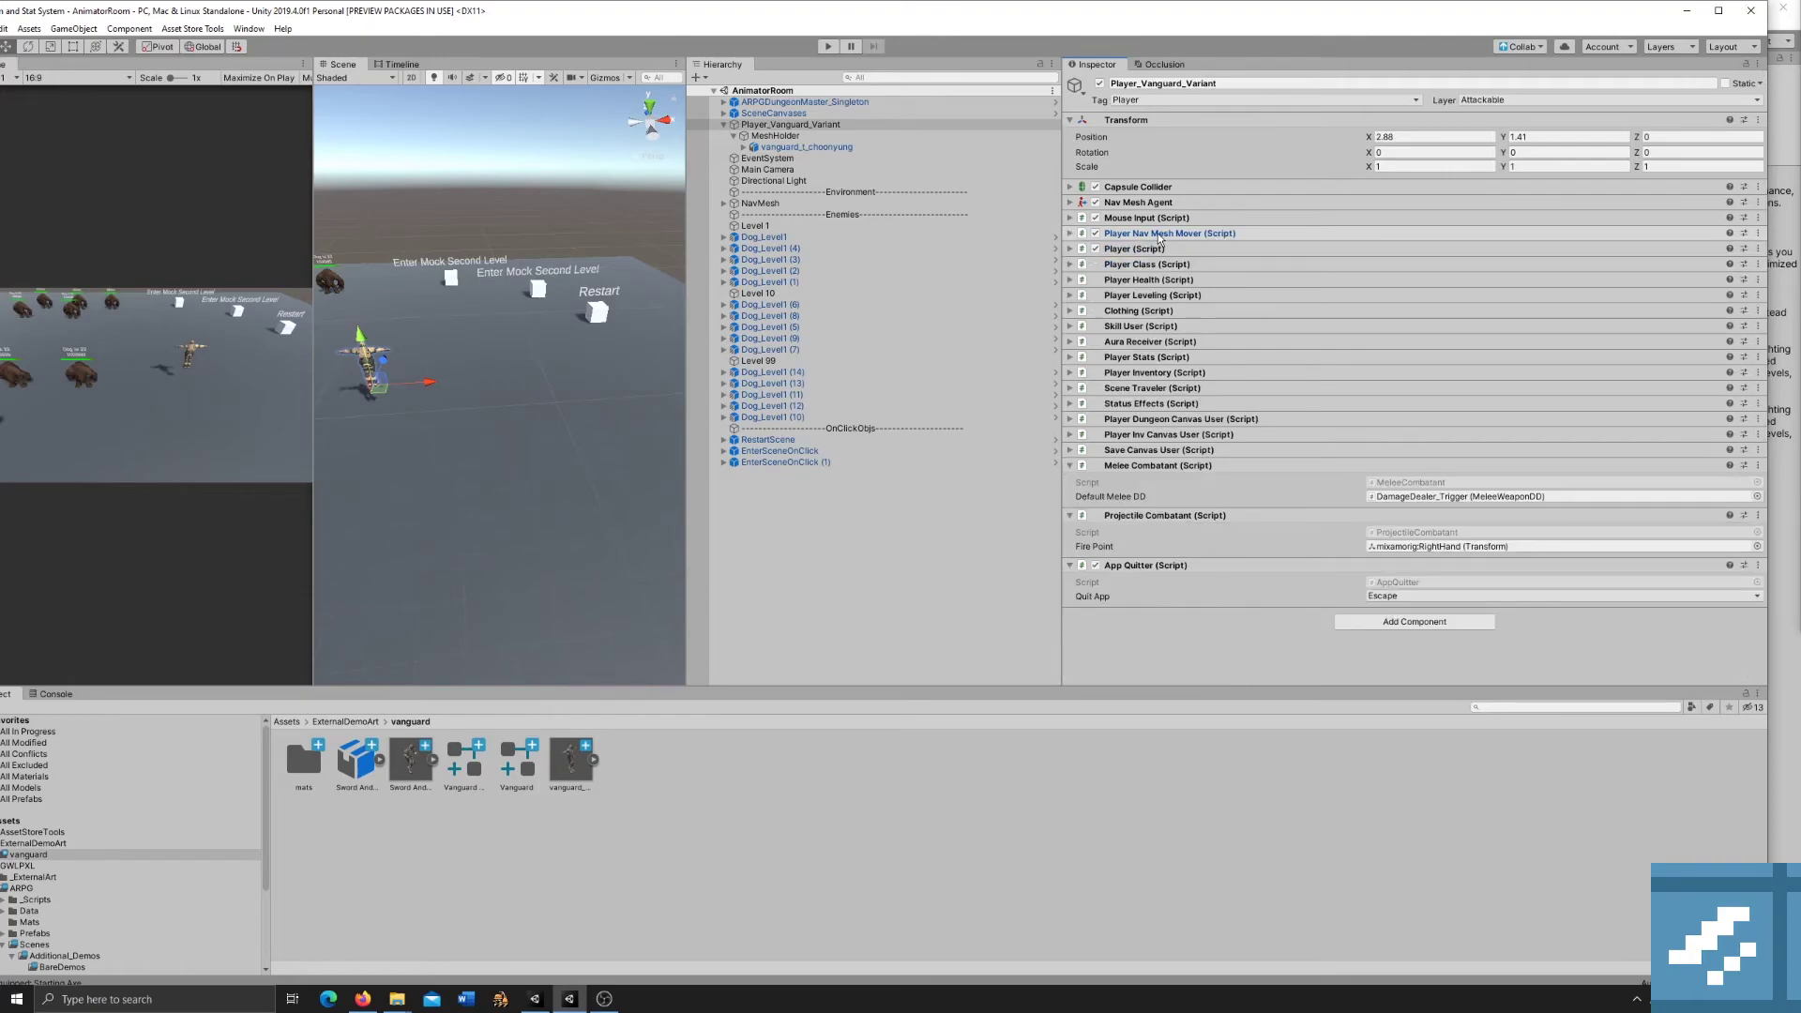
click(779, 148)
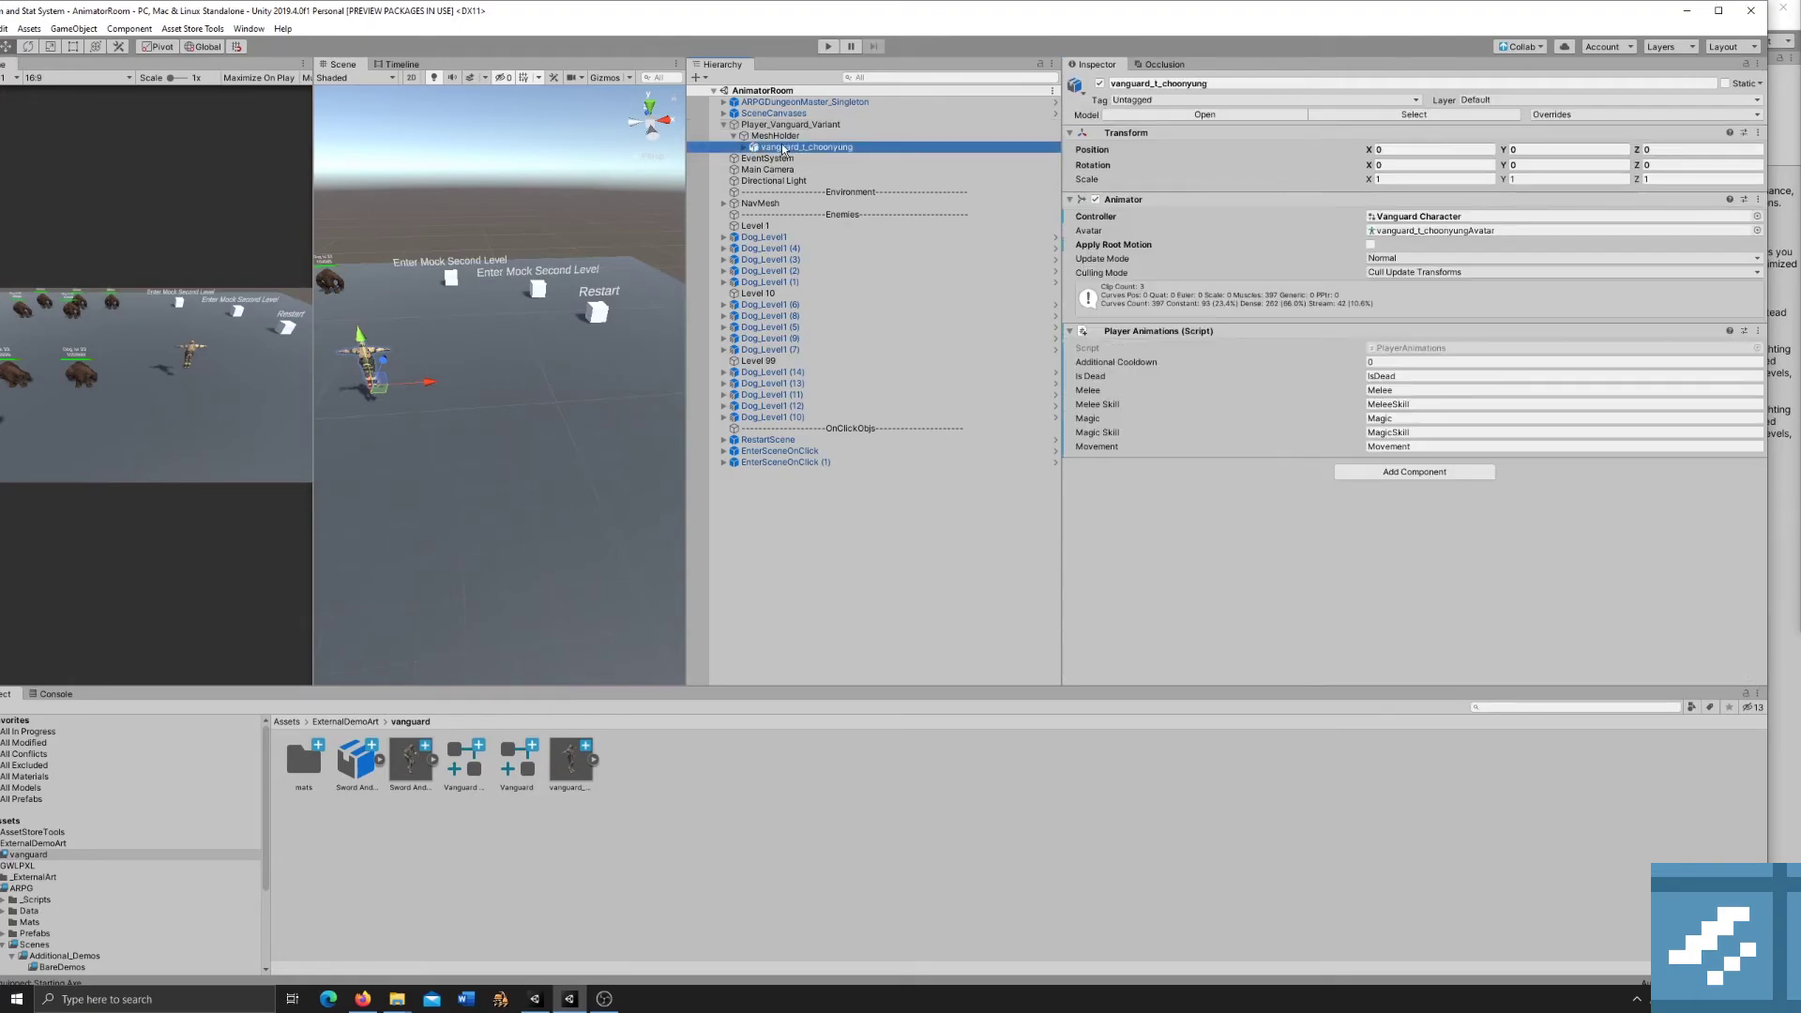
Replay the Sword And Shield Walk preview, and review its animation clip settings and Rig import settings.
click(413, 765)
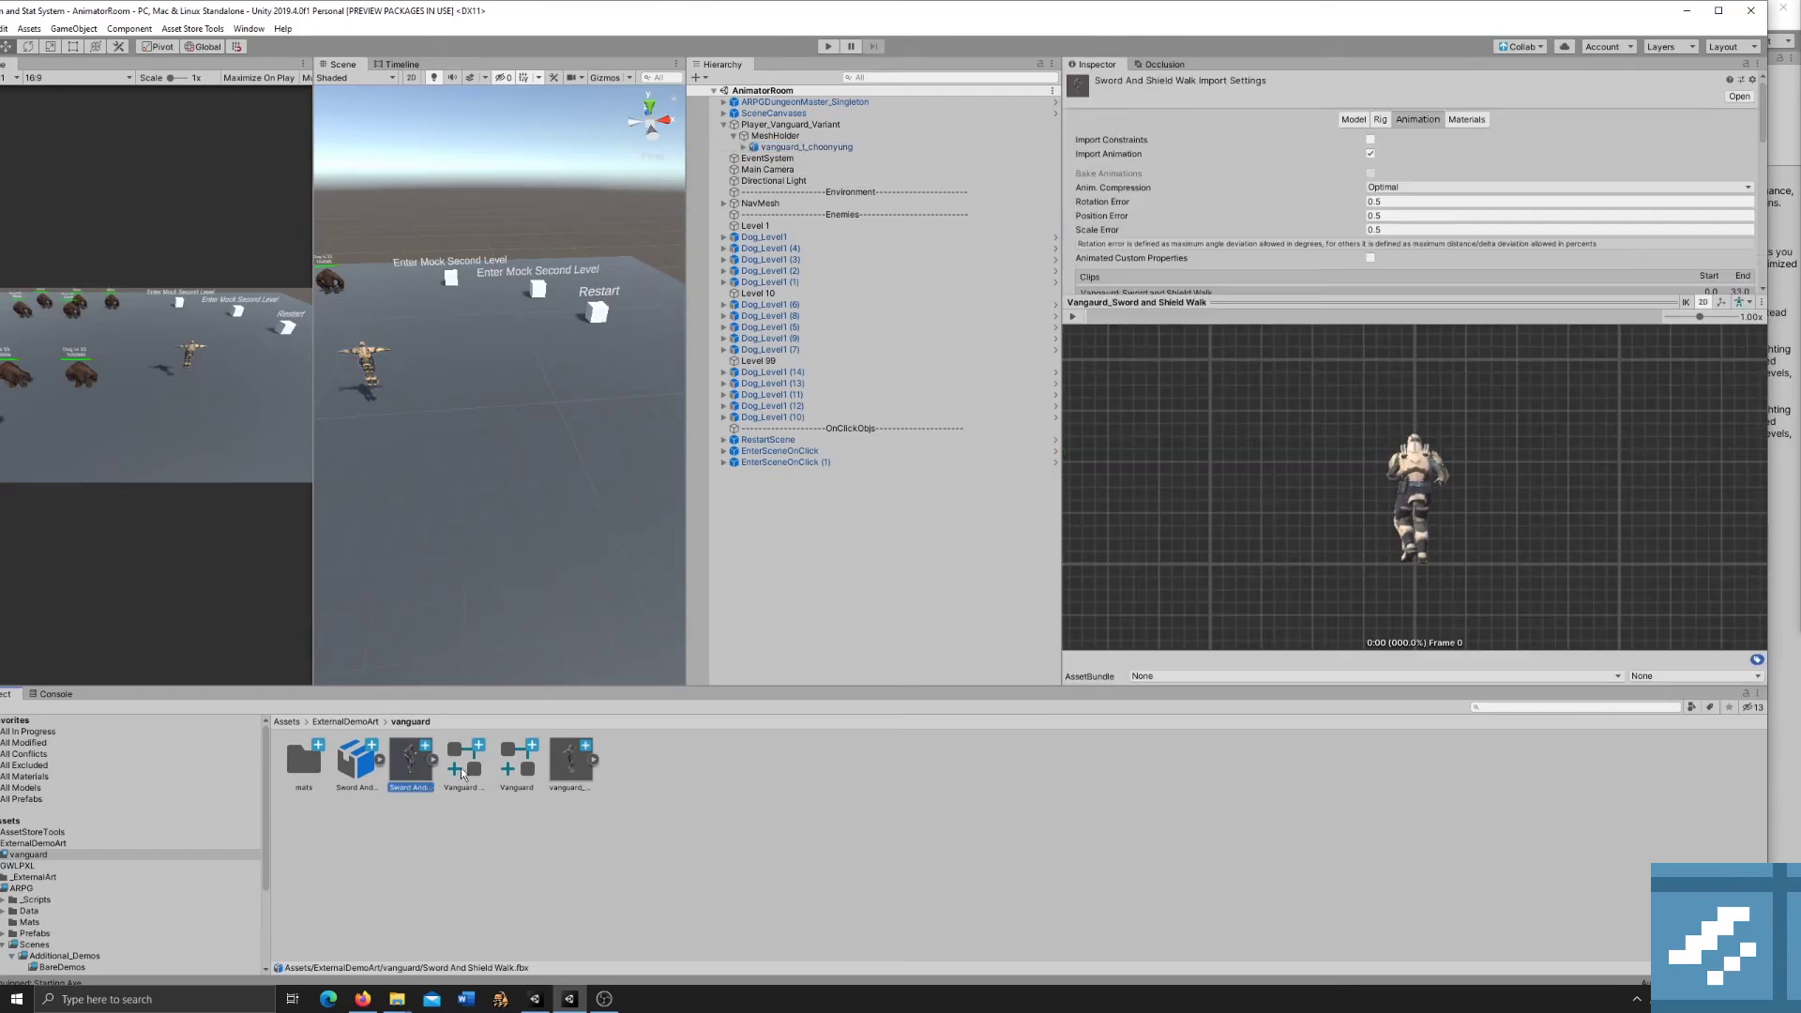
click(1072, 317)
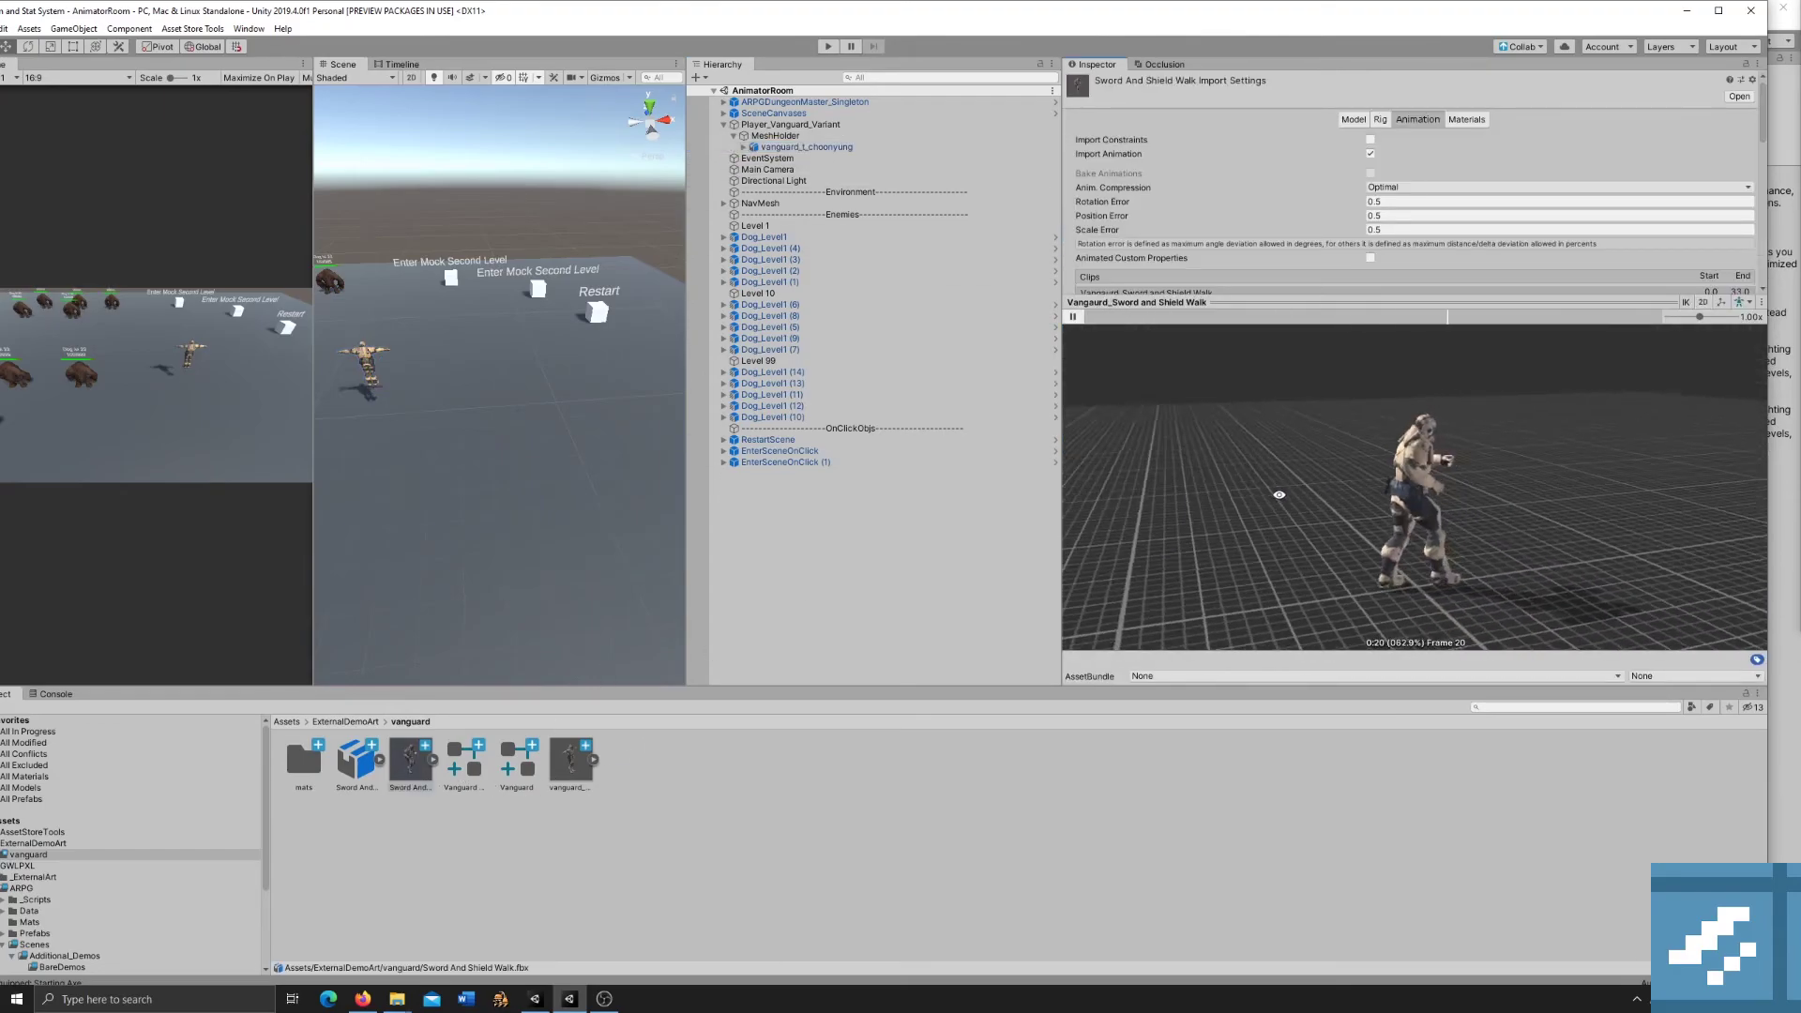
drag(1251, 303, 1250, 312)
click(1231, 294)
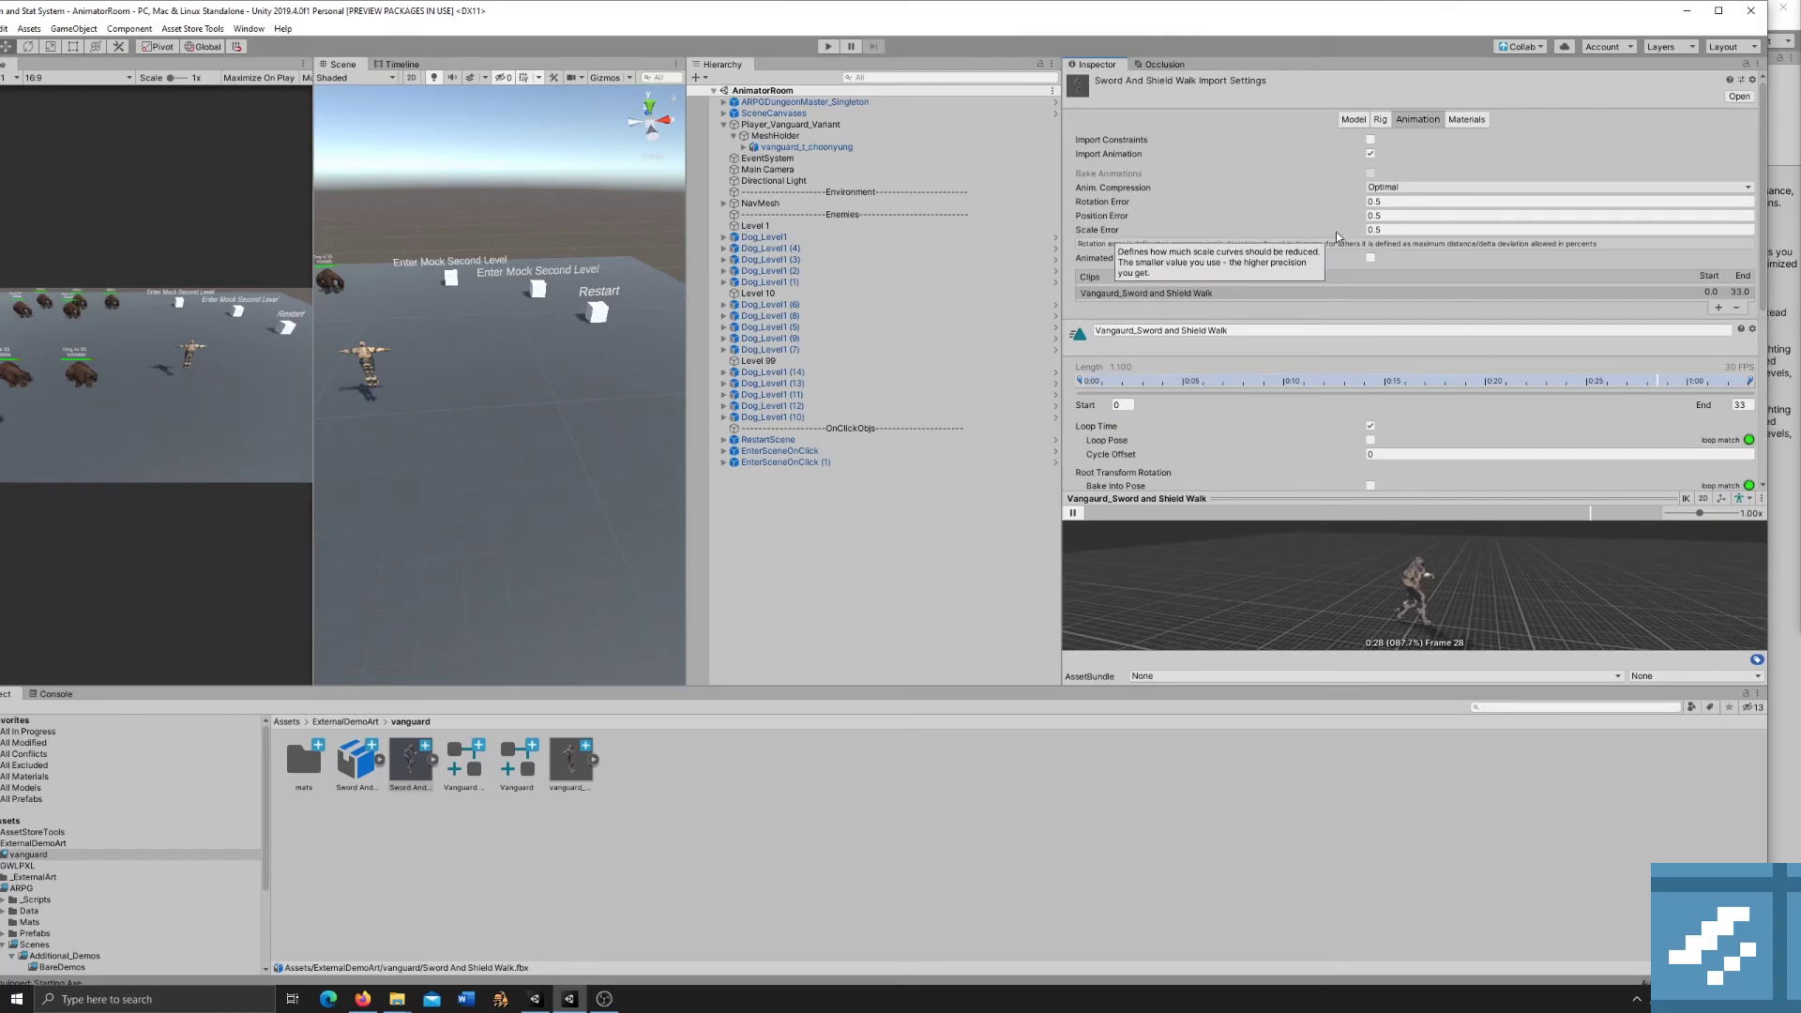
scroll(1339, 237, down, 5)
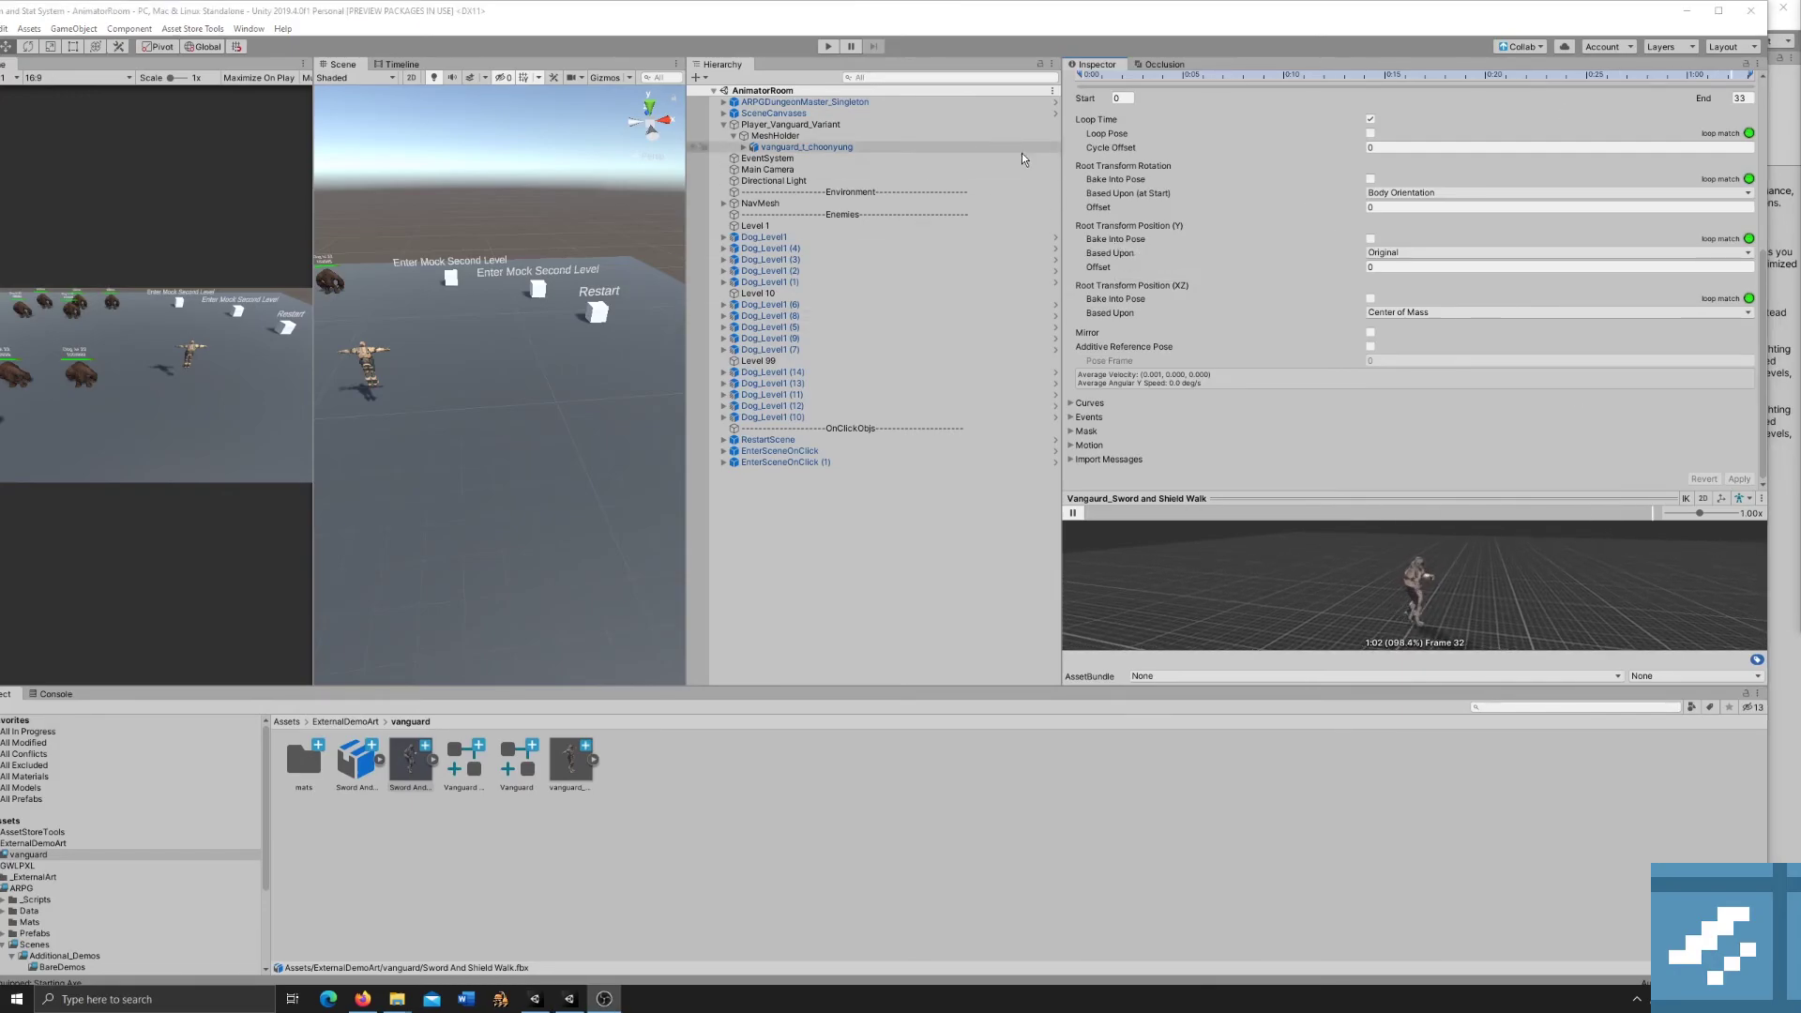
scroll(1417, 354, up, 5)
scroll(1354, 347, down, 2)
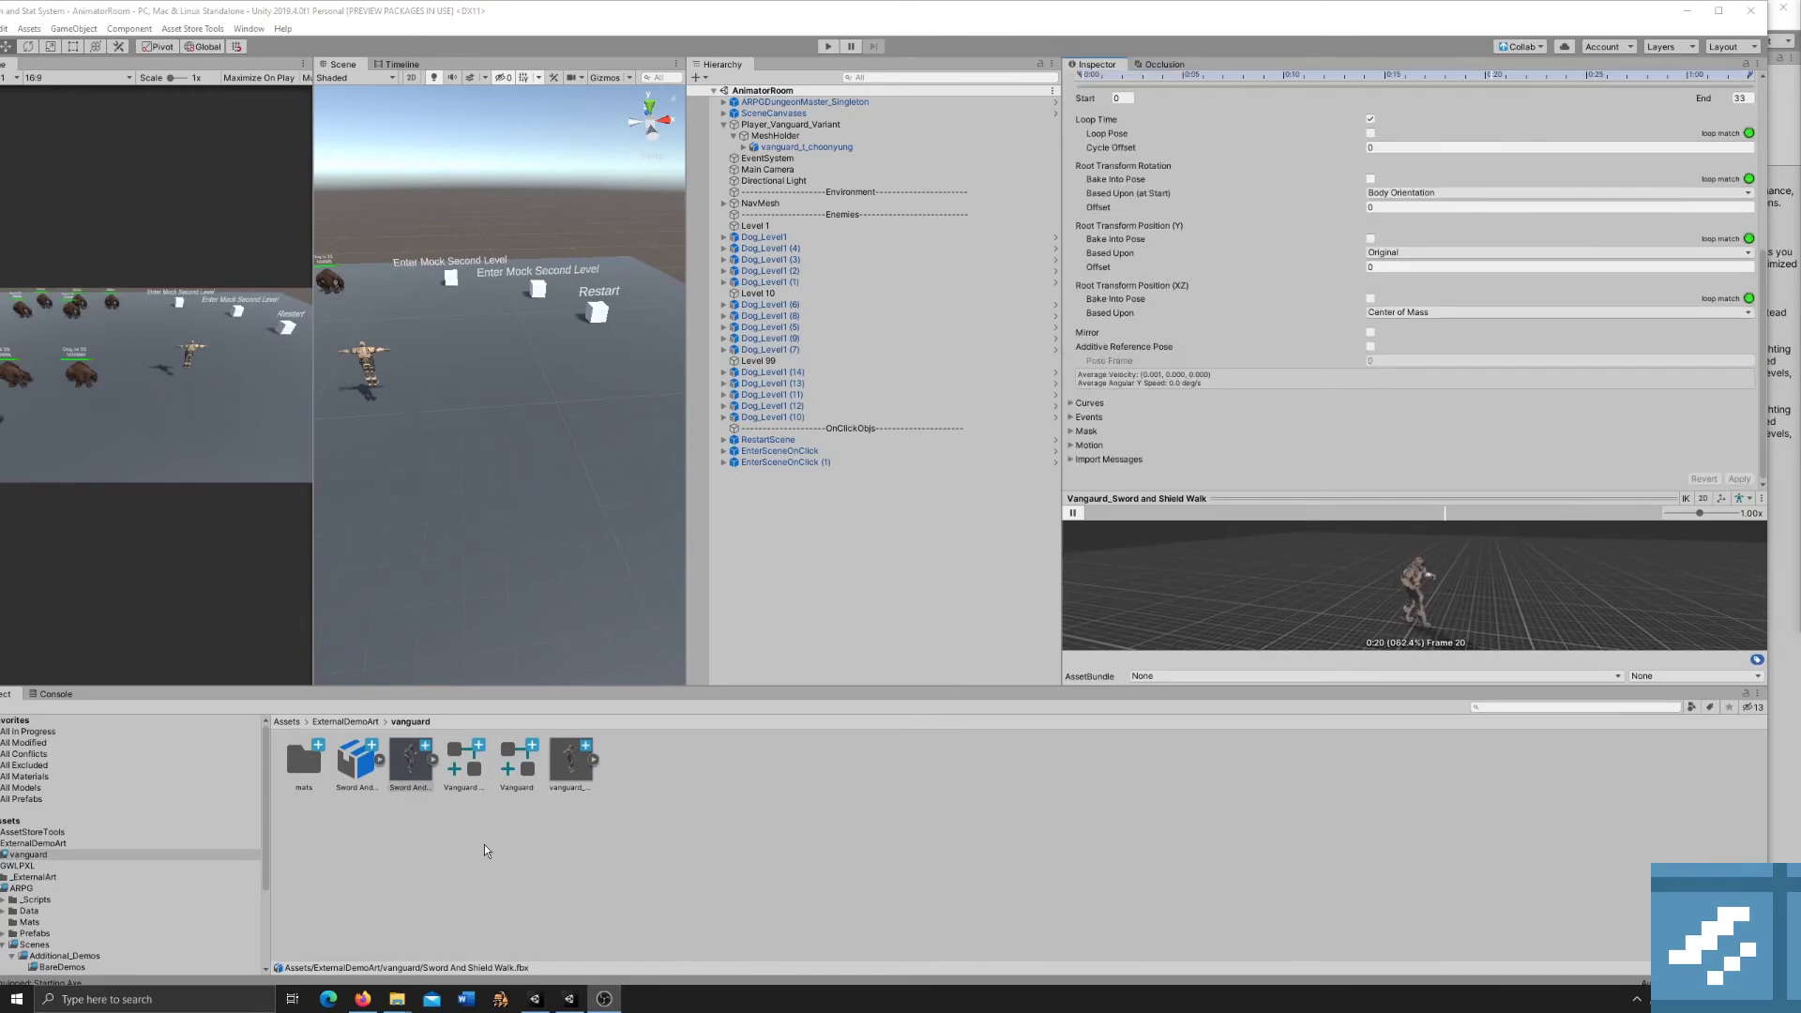
scroll(1267, 281, up, 2)
click(1381, 120)
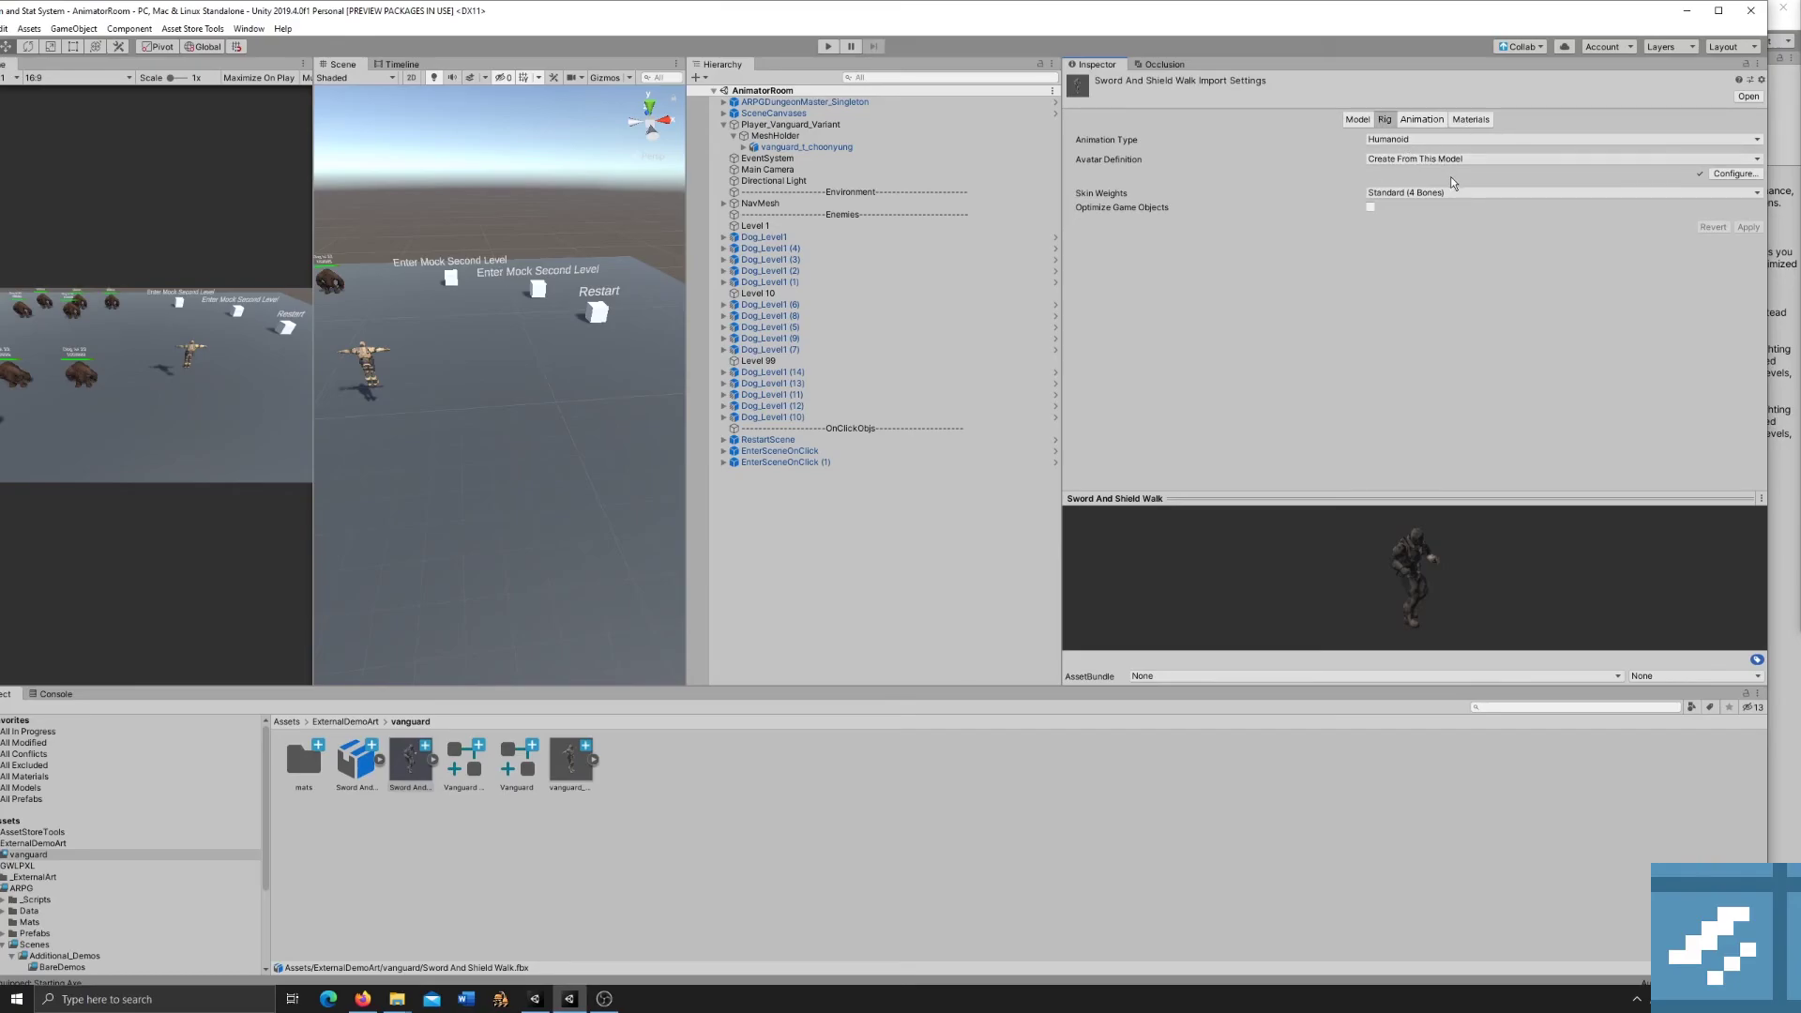
Review the Vanguard_Idle clip settings of Sword And Shield Idle and play it in an enlarged preview.
click(356, 758)
click(1419, 120)
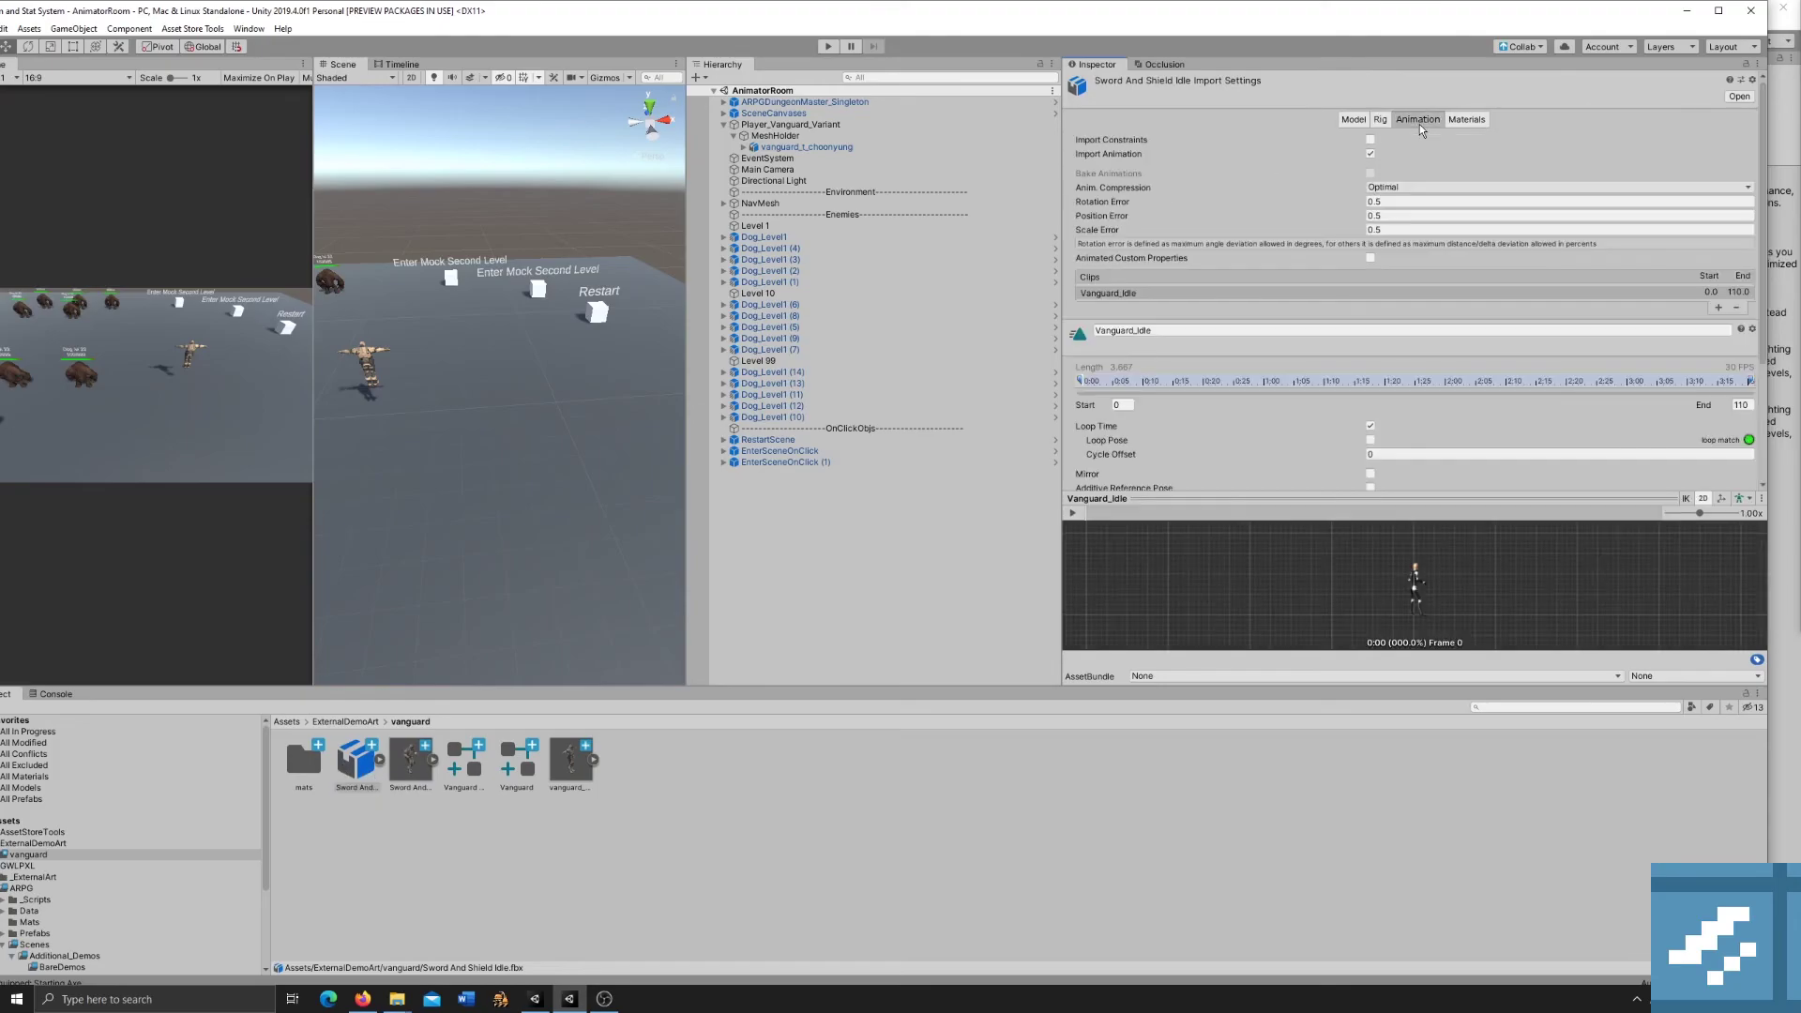
scroll(1342, 369, down, 3)
click(1073, 512)
drag(1391, 498, 1392, 335)
drag(1391, 521, 1512, 544)
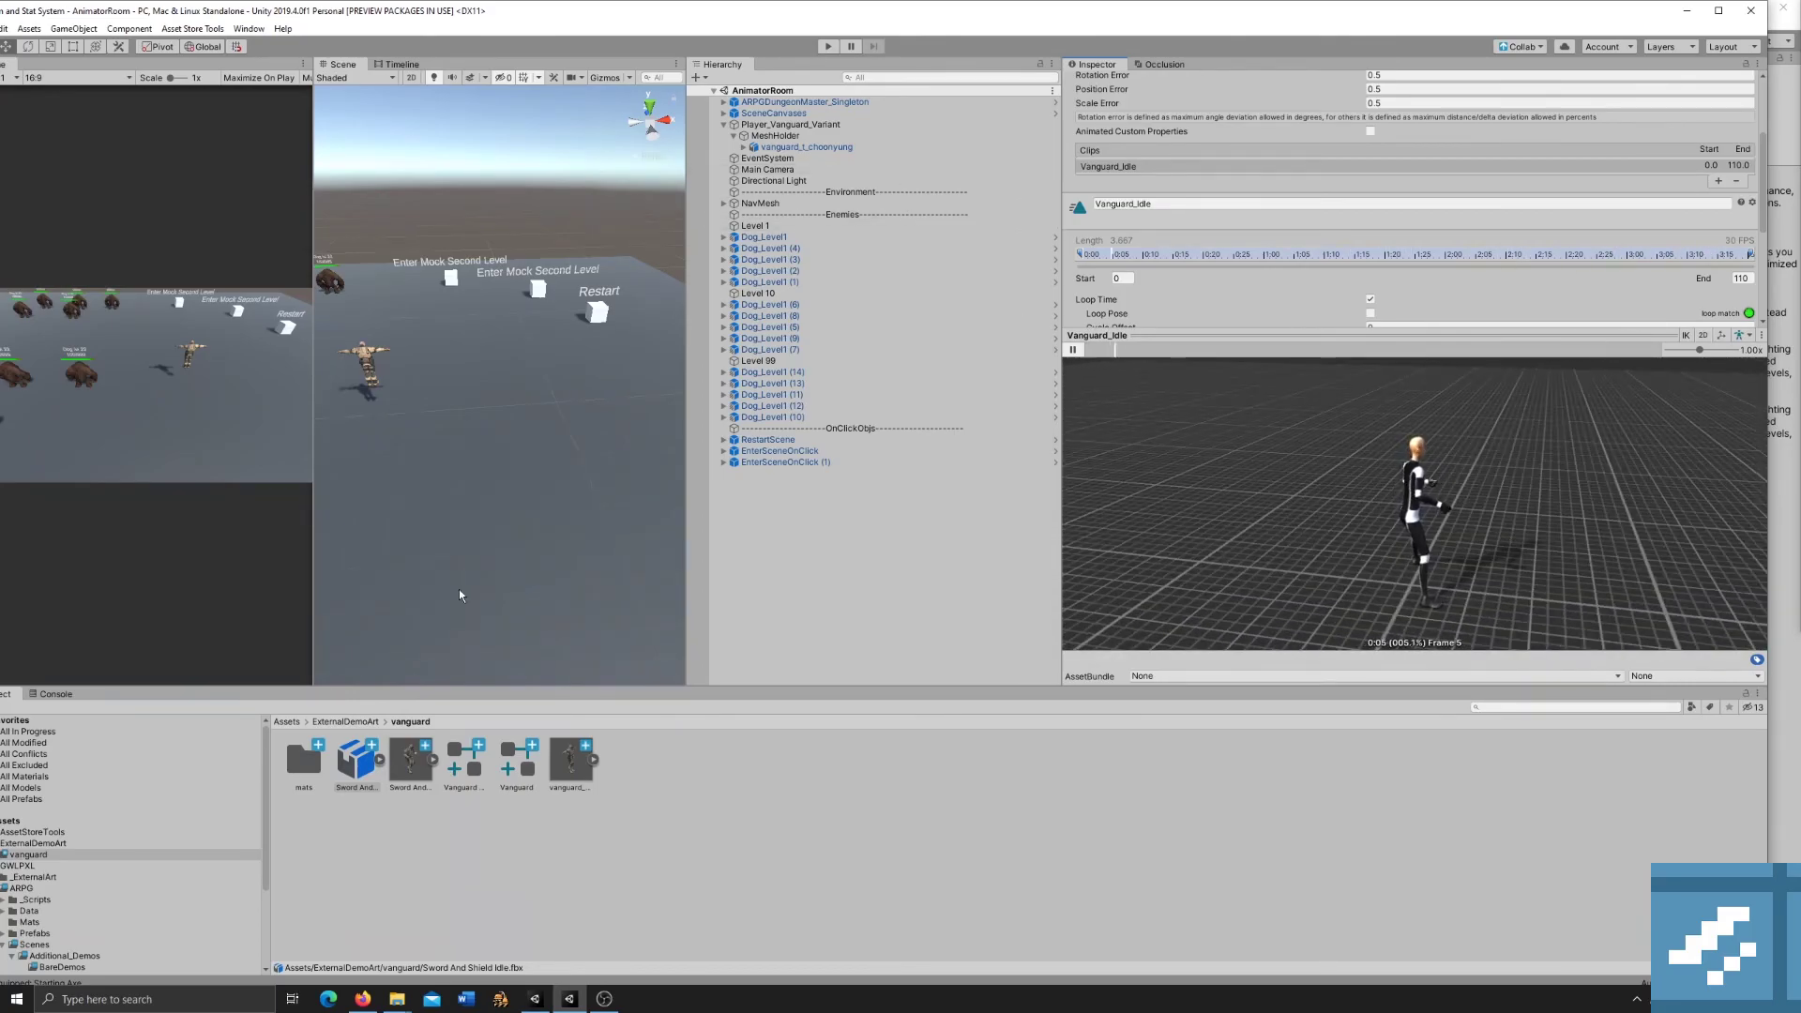
Check the idle, run and walk clip overrides in the Vanguard Character override controller.
click(465, 762)
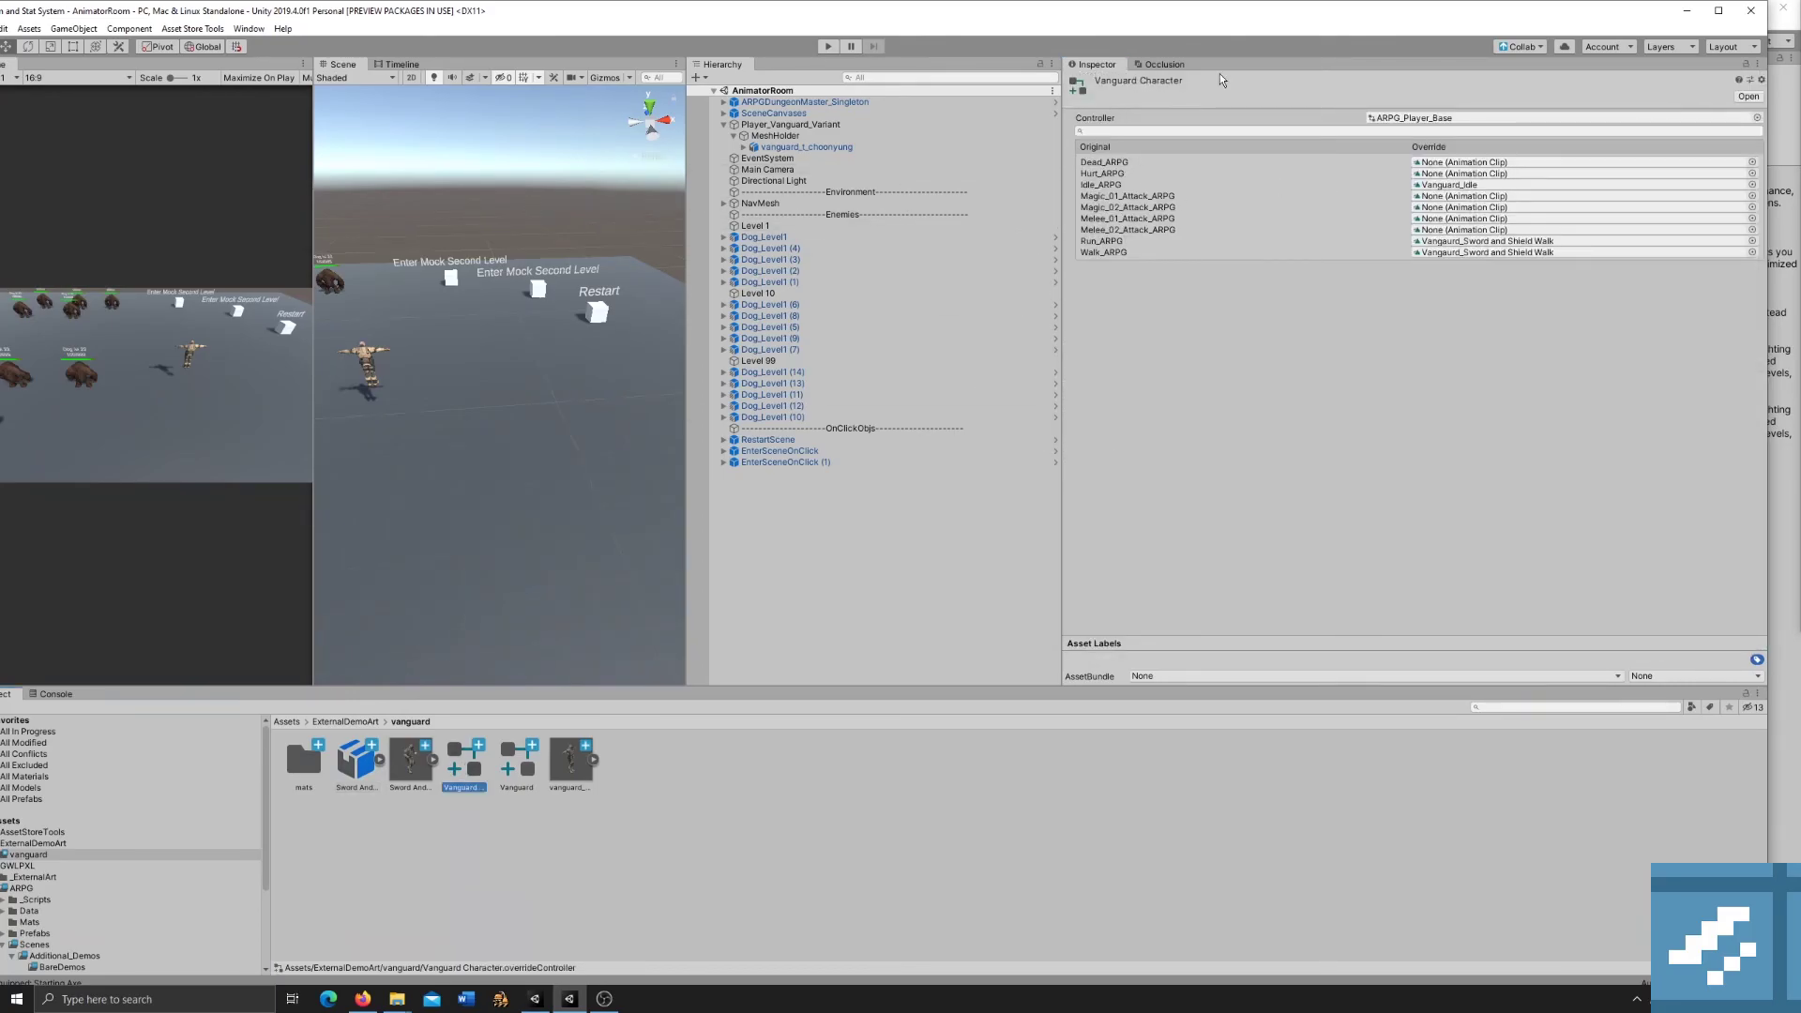
click(1470, 185)
click(1522, 241)
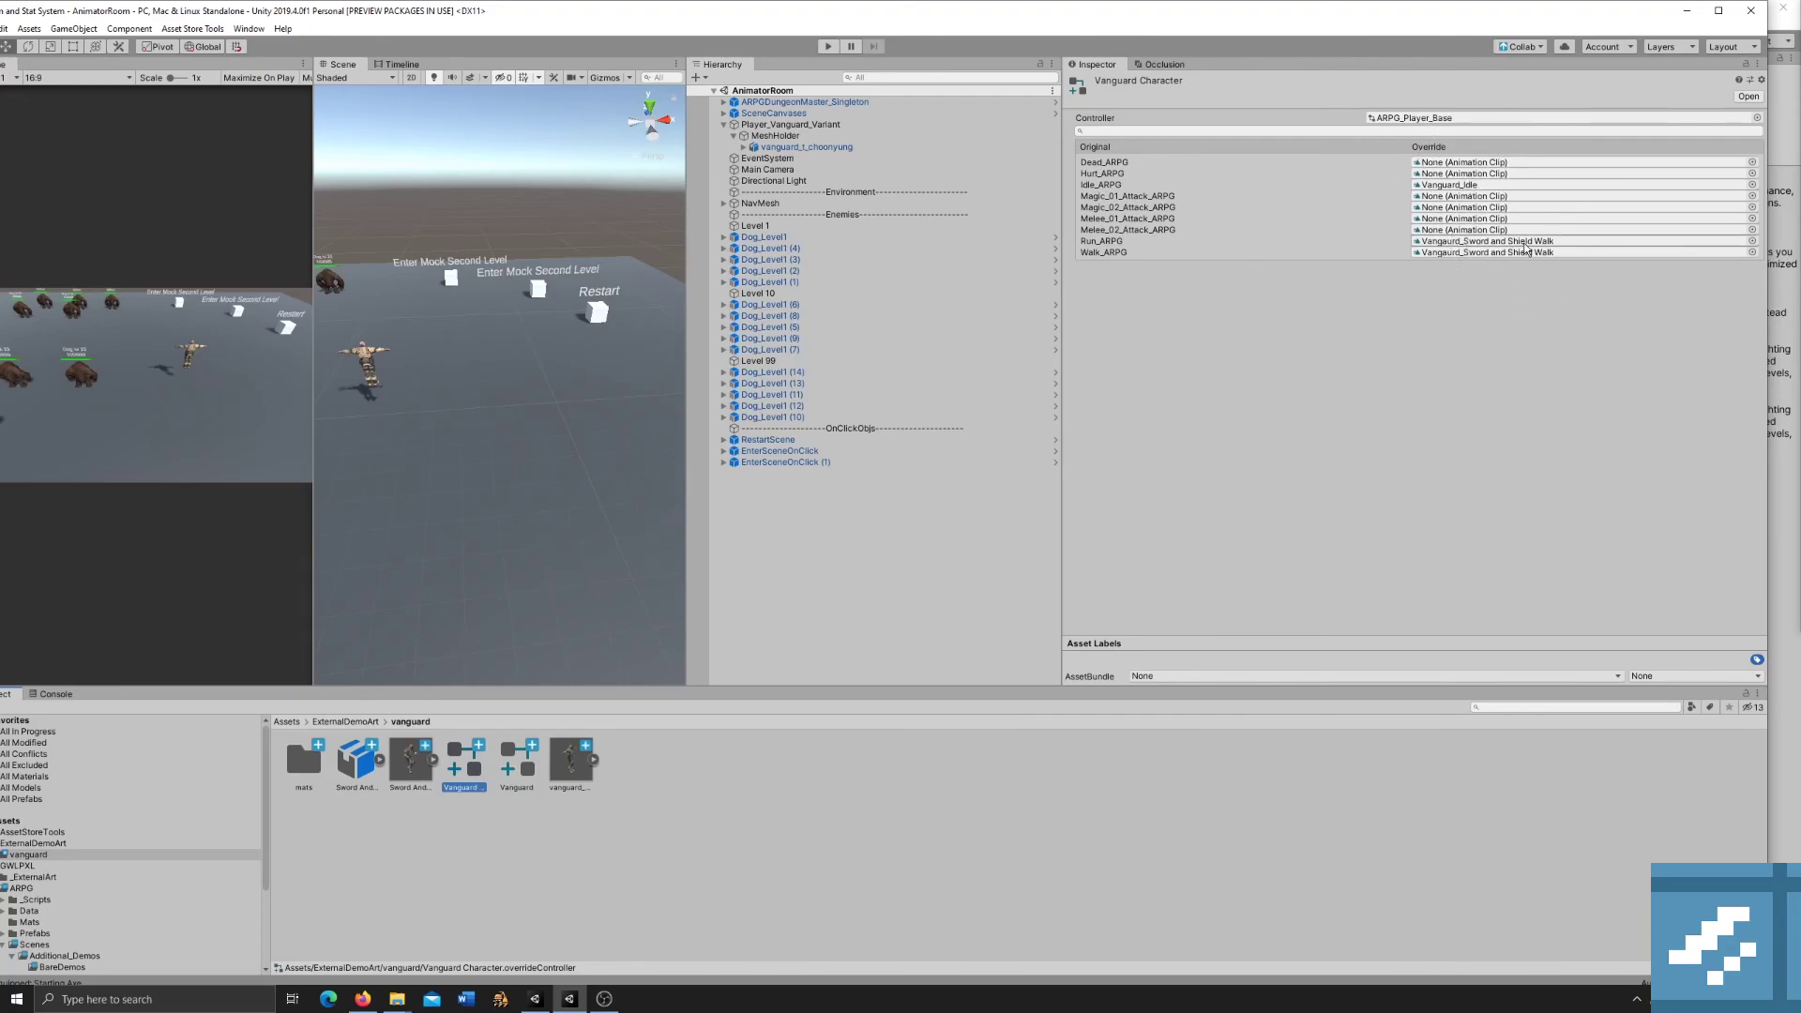
click(1527, 253)
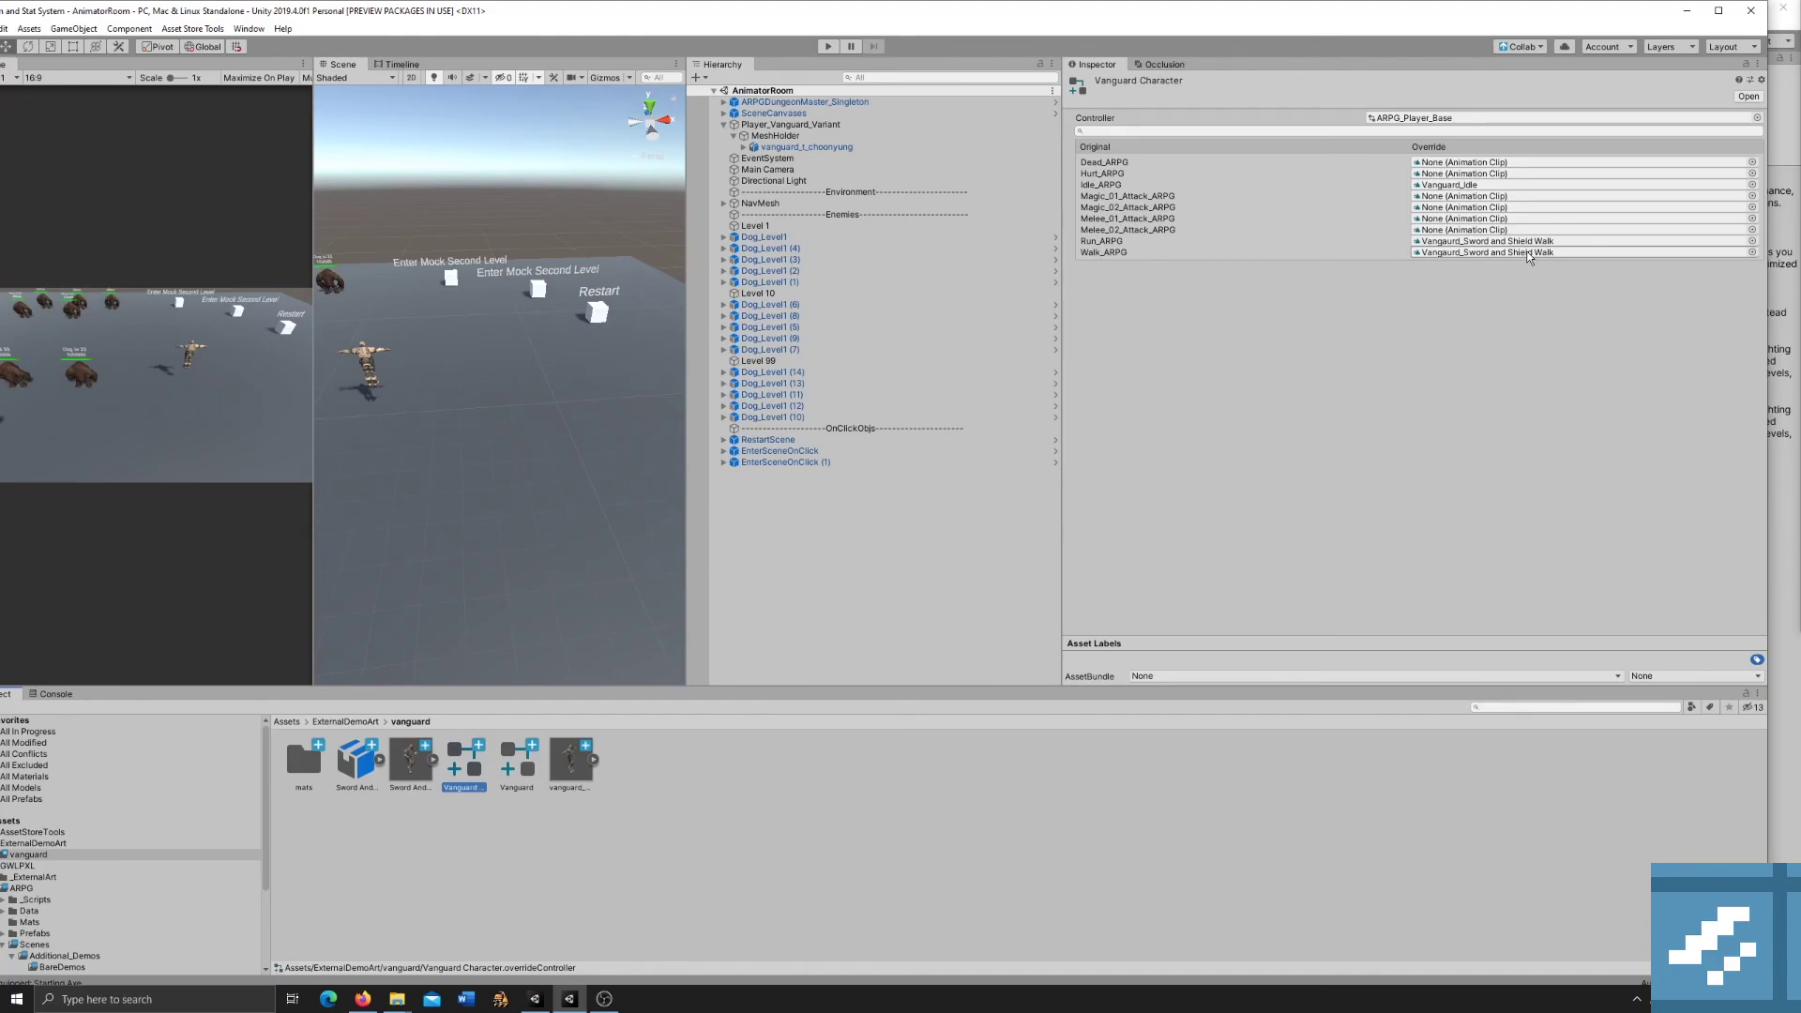
Save Player_Vanguard_Variant as a prefab in the vanguard folder and select its instance in the scene.
click(798, 125)
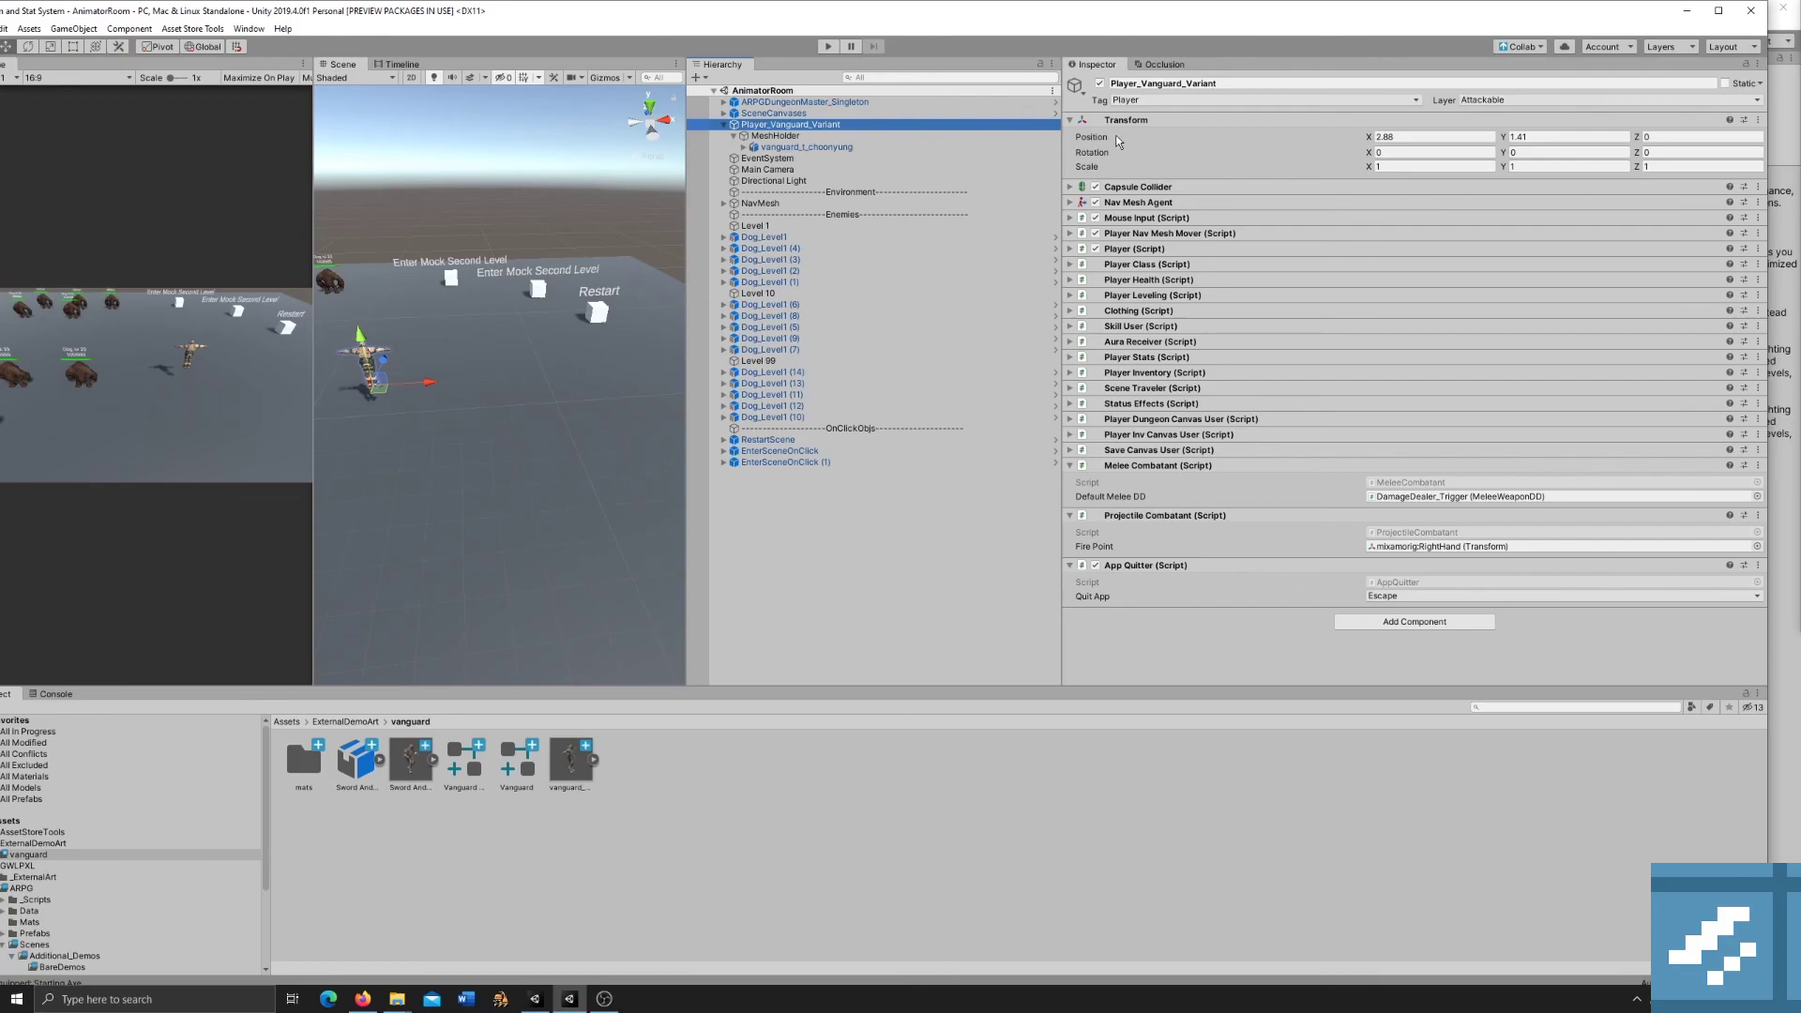
drag(909, 134, 844, 783)
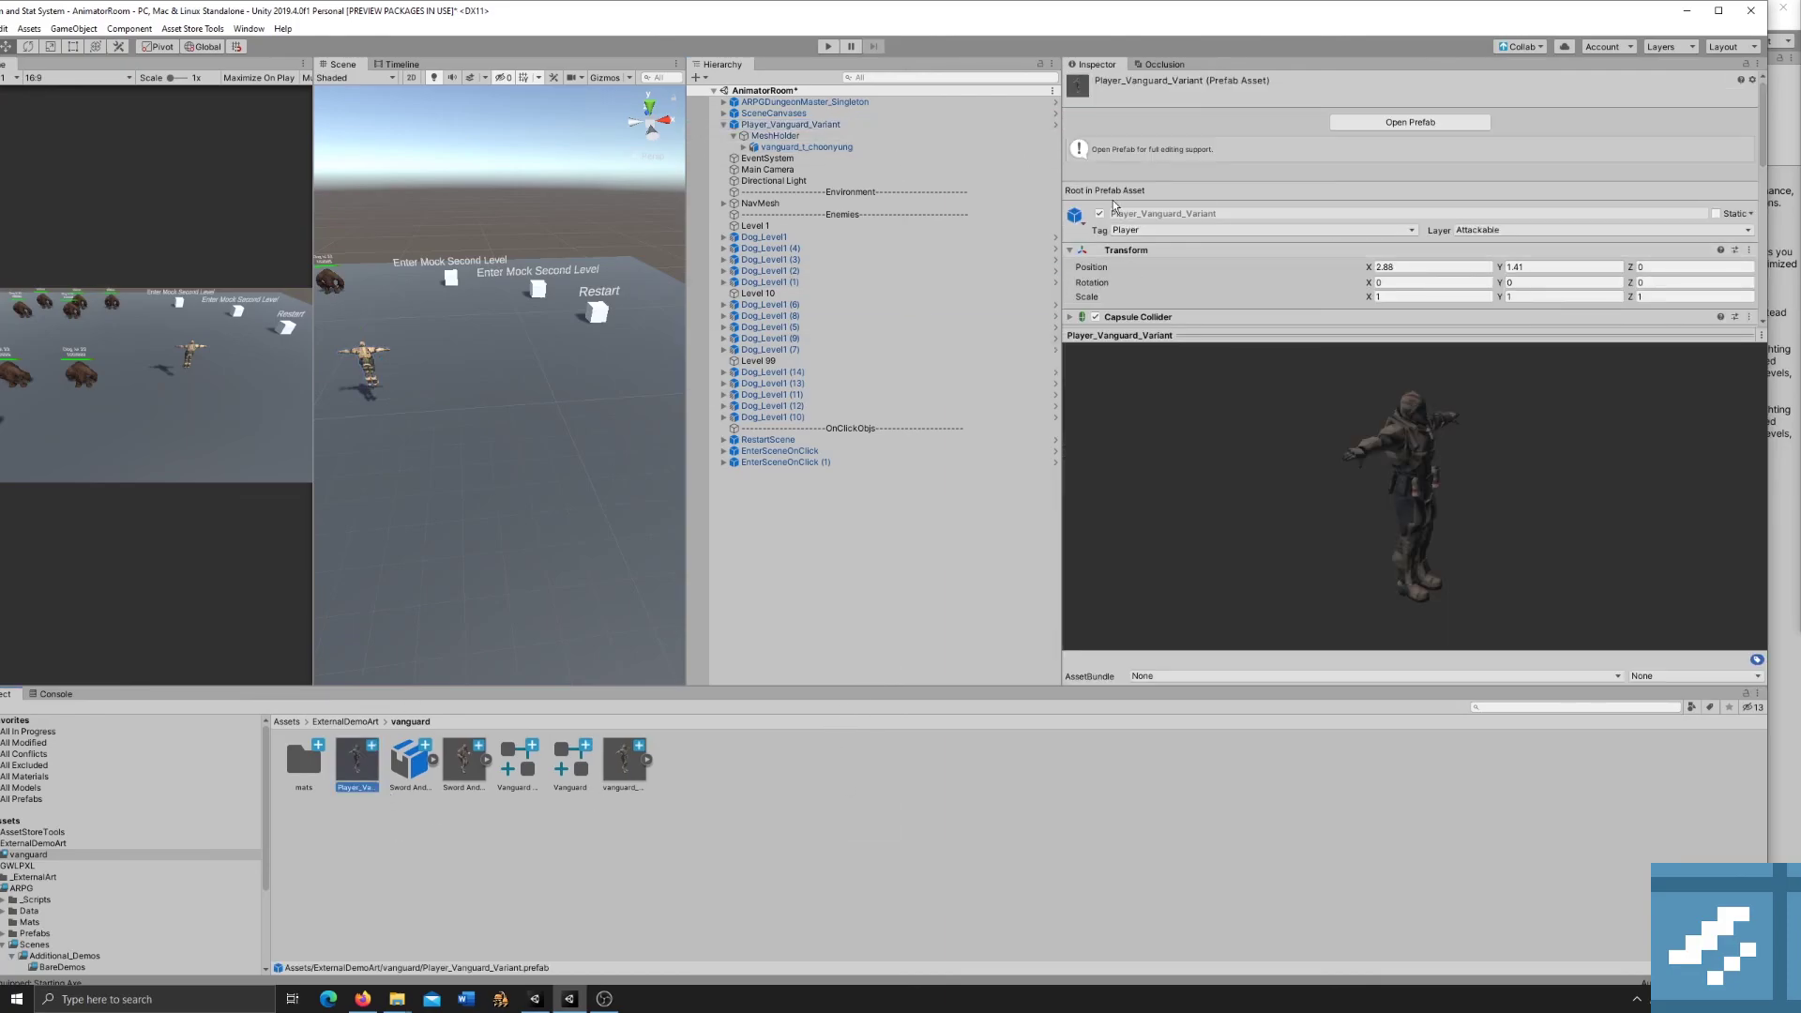
click(797, 124)
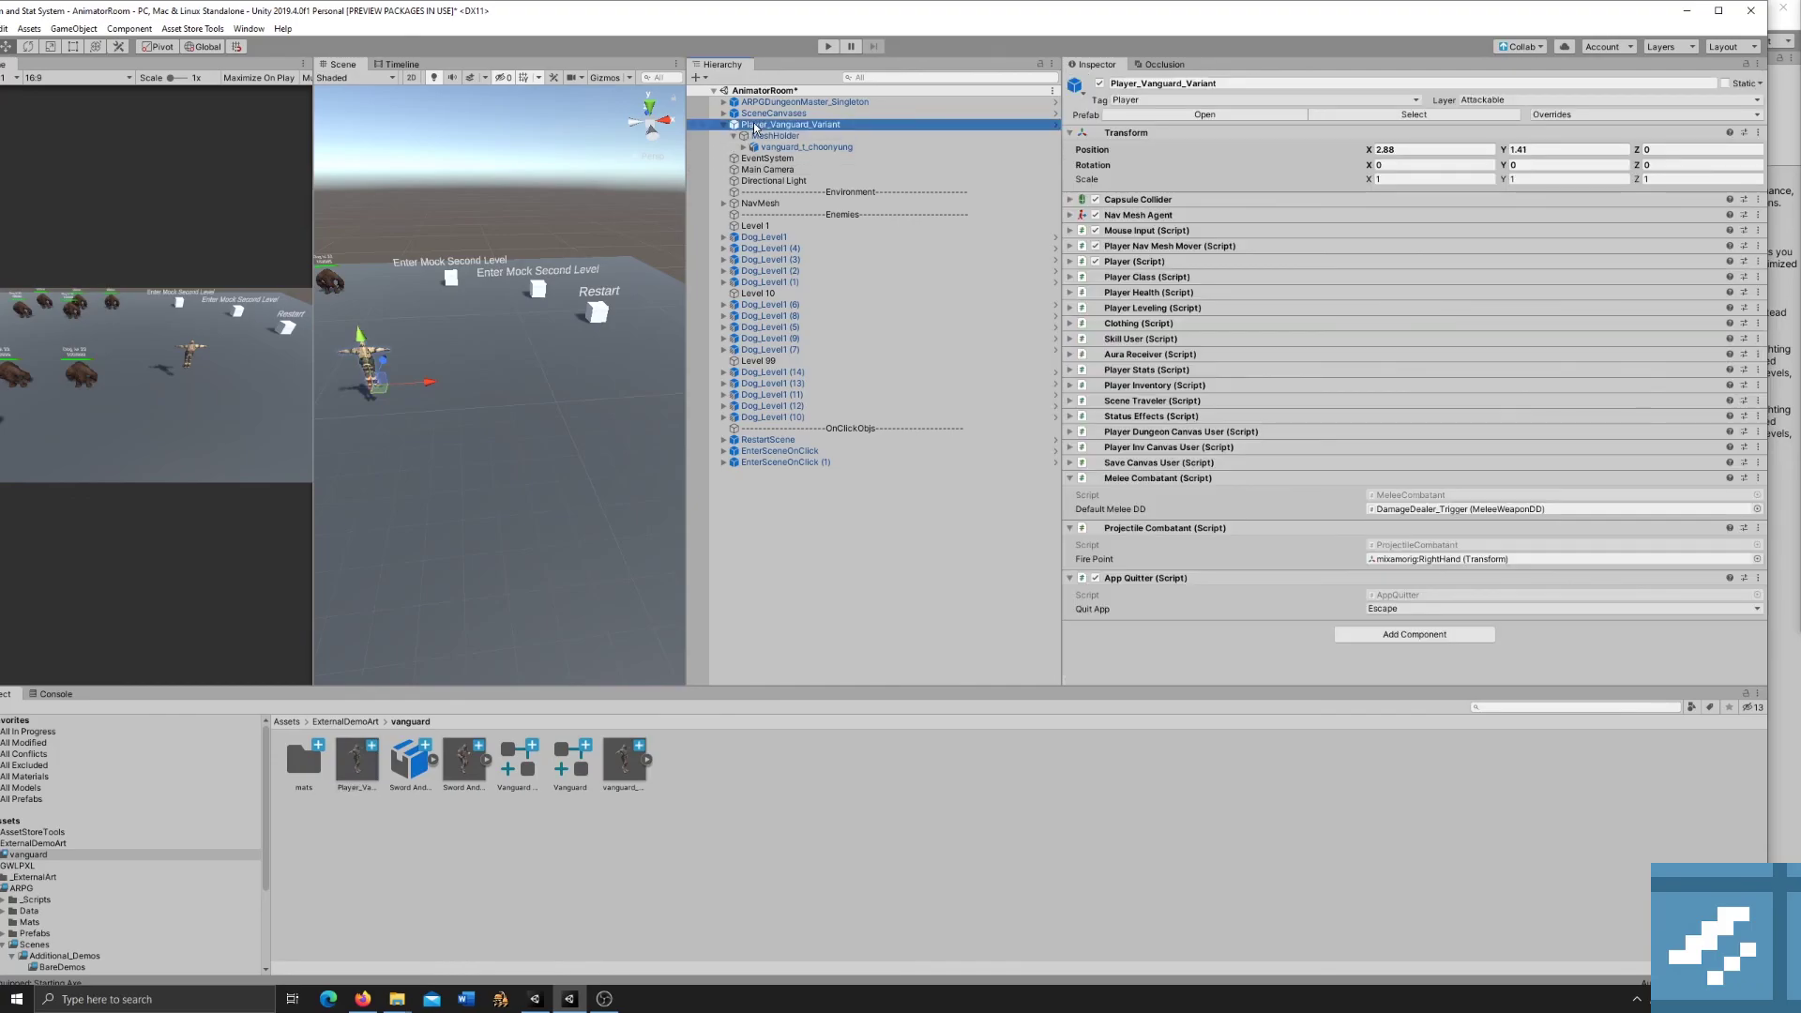